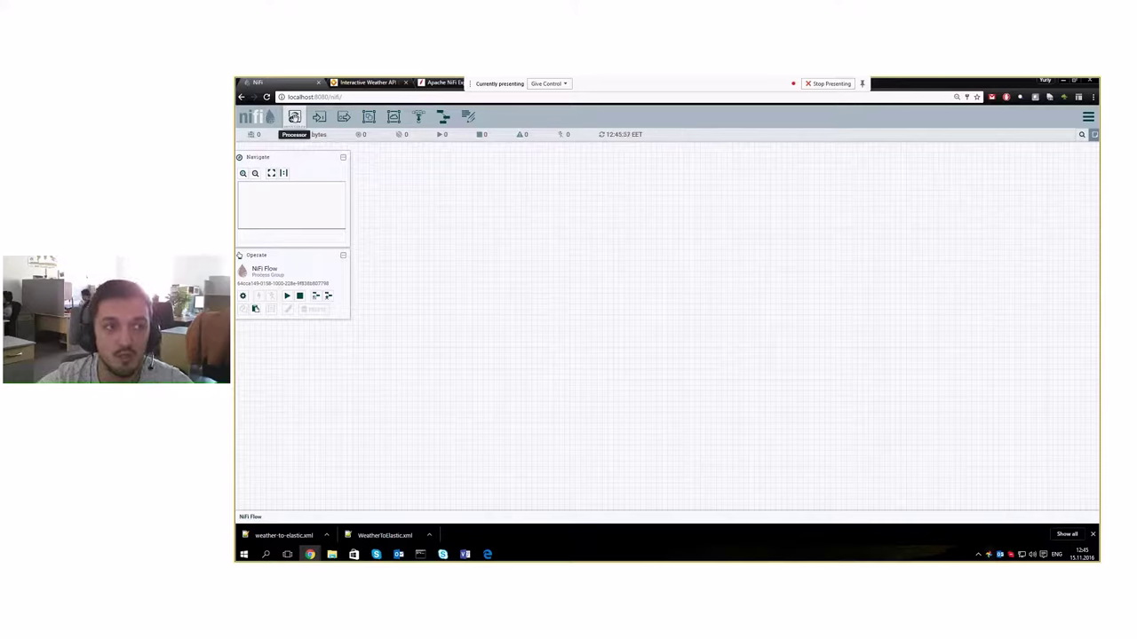
Start adding a processor to the canvas, filter the types by "file" and read the descriptions of GetFile, GetHDFS, PutFTP and PutHDFS
drag(294, 116, 497, 262)
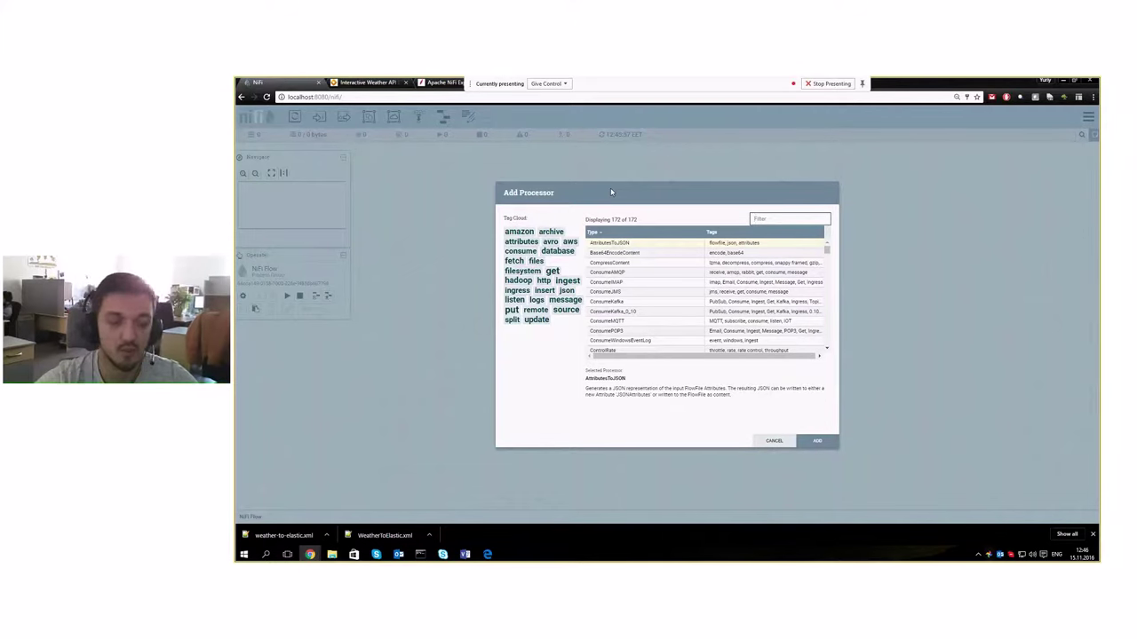
text(file)
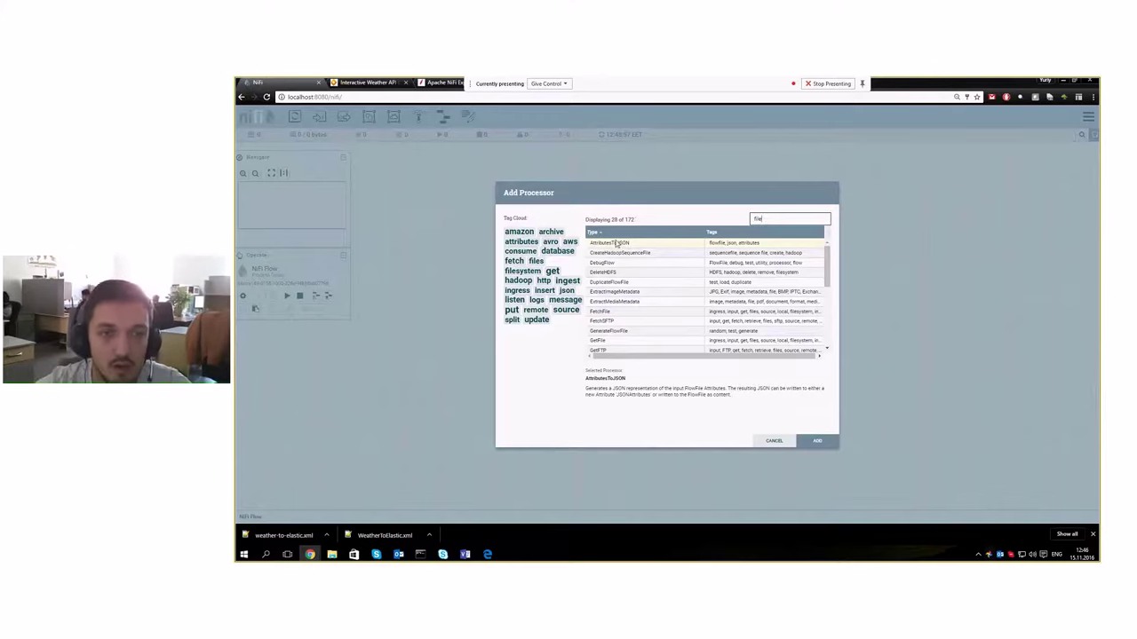
click(647, 343)
scroll(648, 345, down, 1)
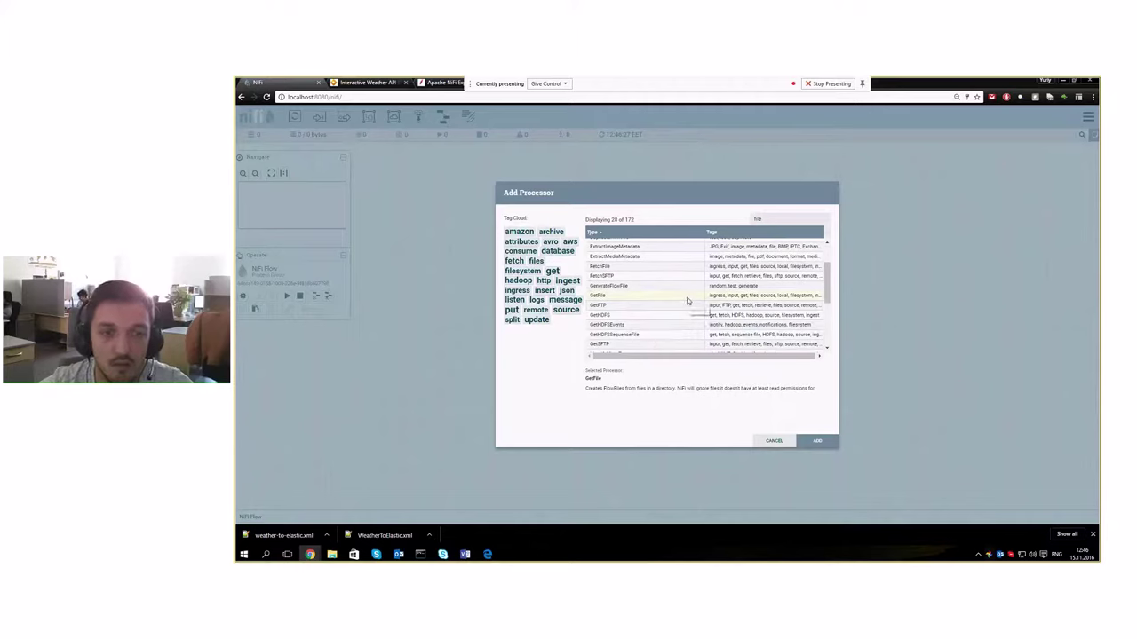
click(657, 316)
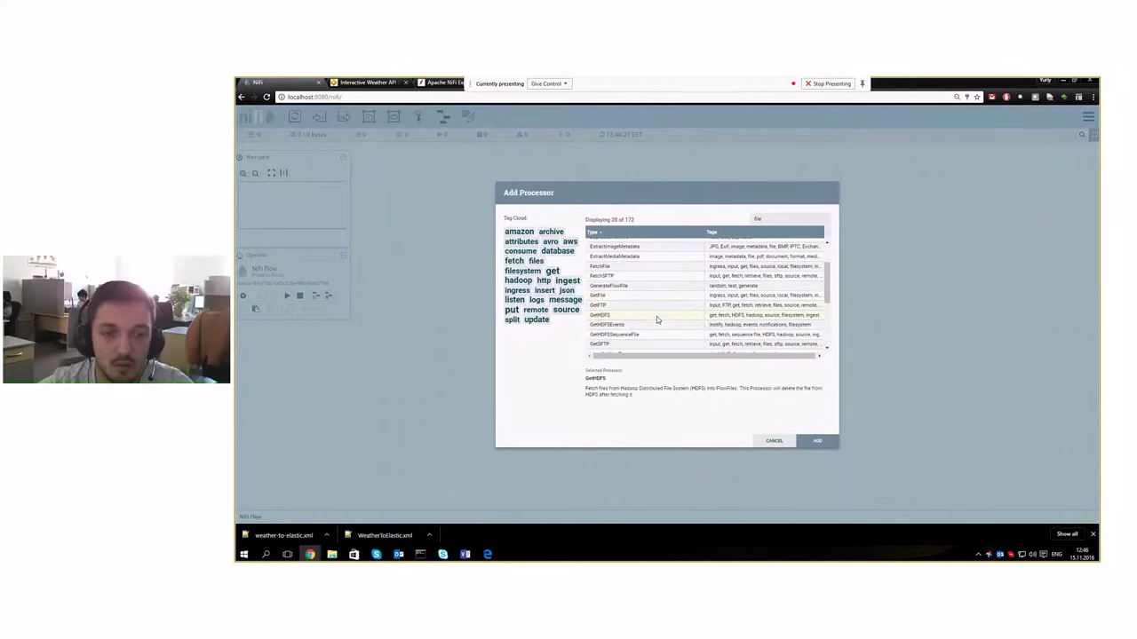
scroll(653, 319, down, 2)
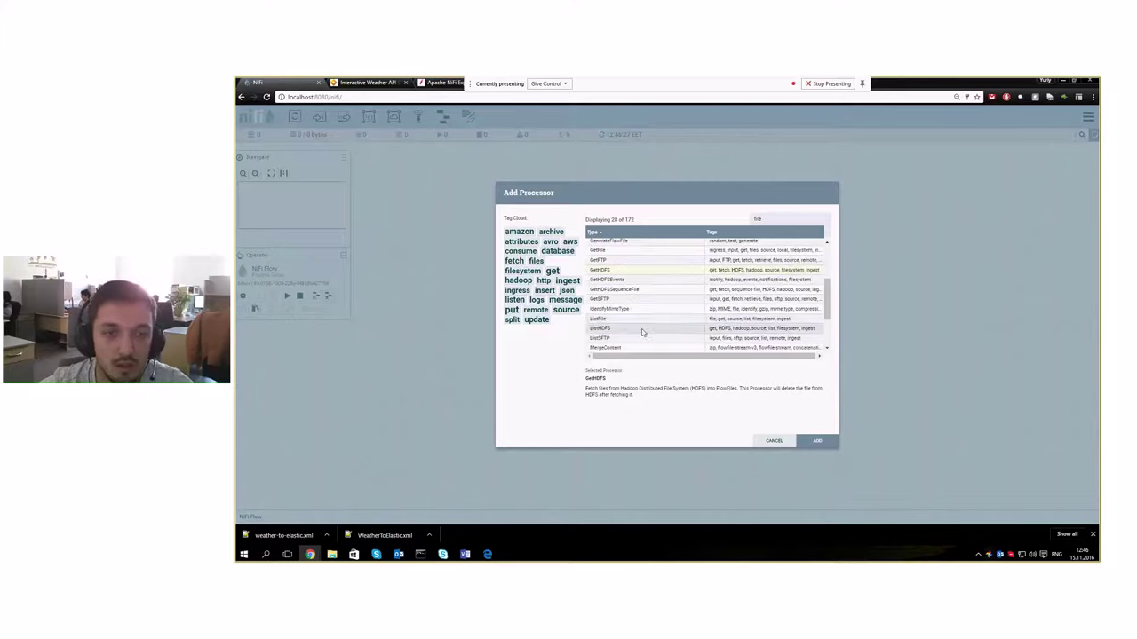
click(646, 341)
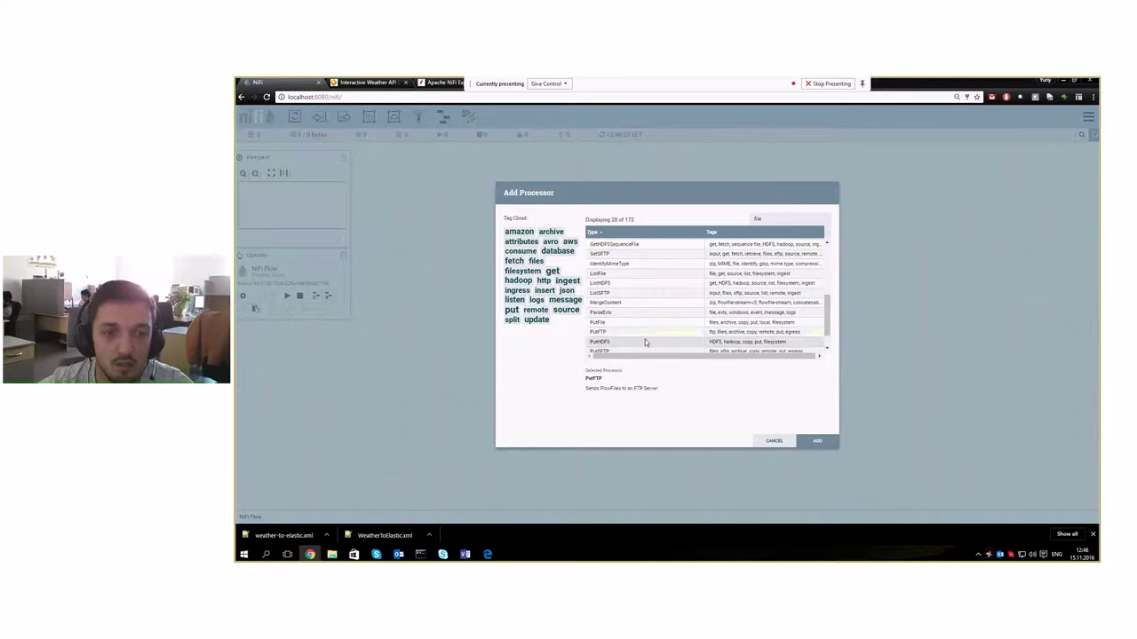
scroll(646, 338, up, 3)
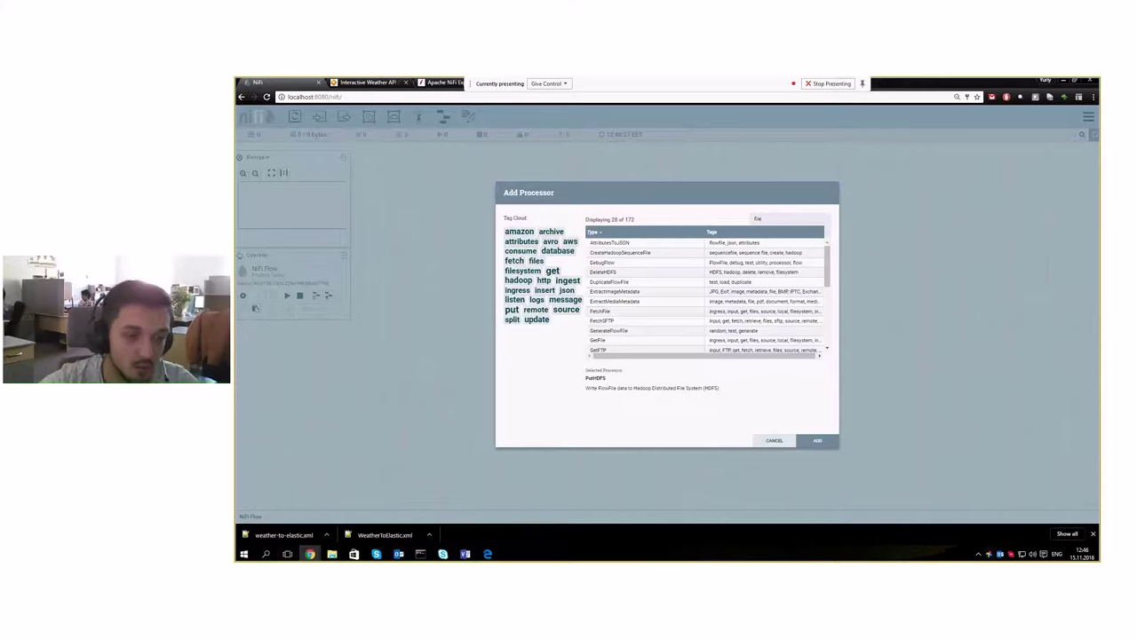
Switch to Microsoft Edge, look through the NiFi workshop PDF, examine the NiFi Terminology slide, and return to the Add Processor dialog
click(487, 554)
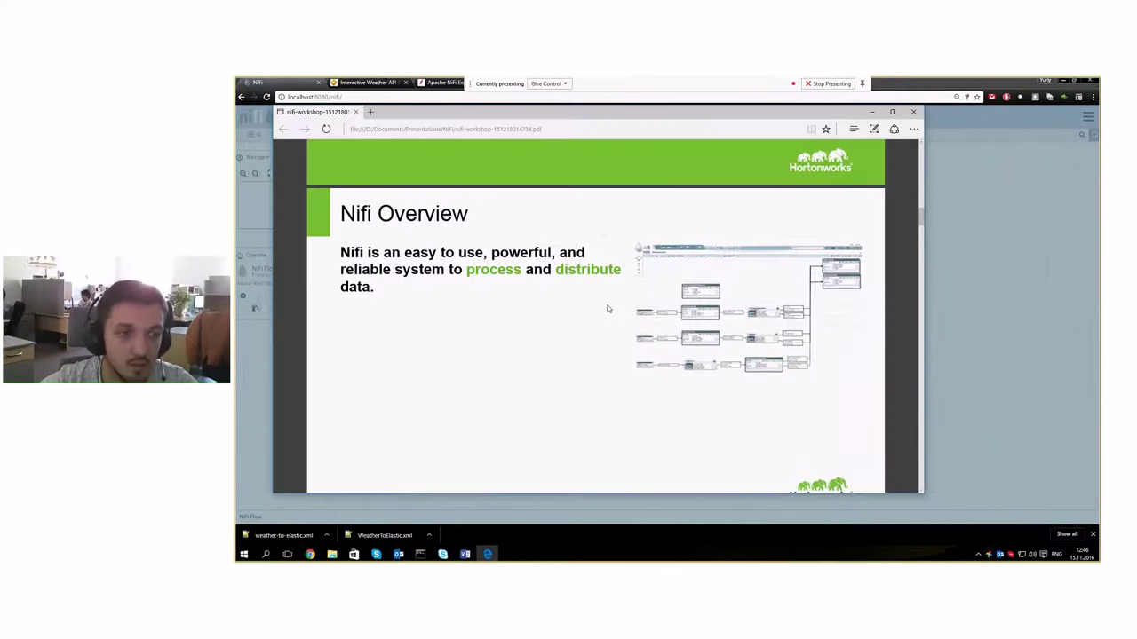
scroll(609, 309, down, 10)
scroll(558, 311, down, 6)
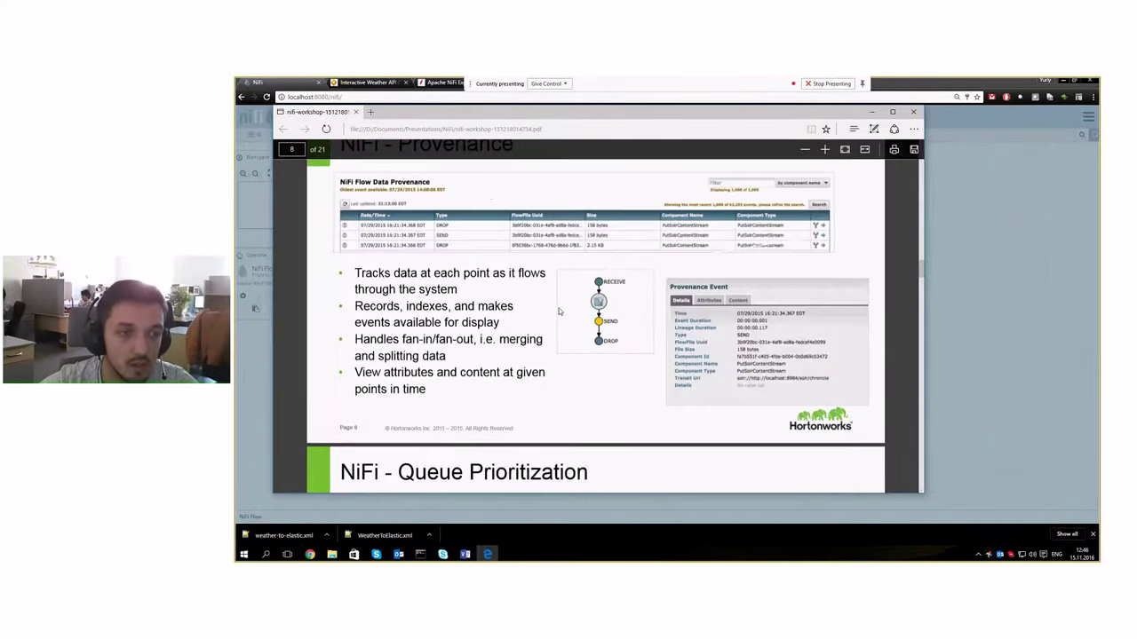
scroll(559, 311, down, 10)
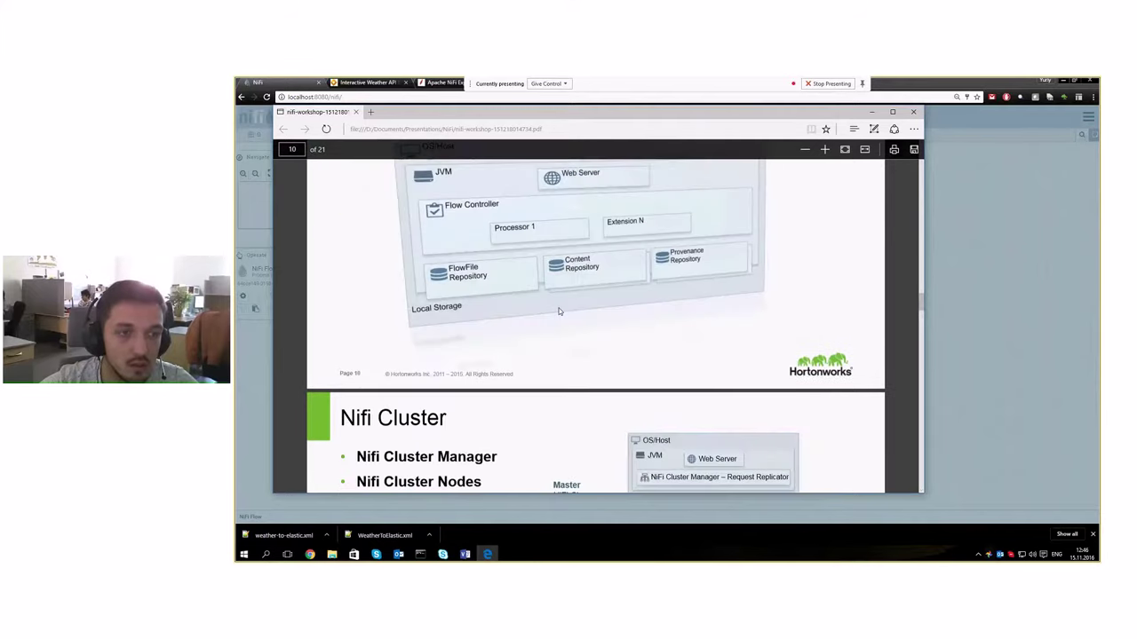
scroll(559, 309, down, 8)
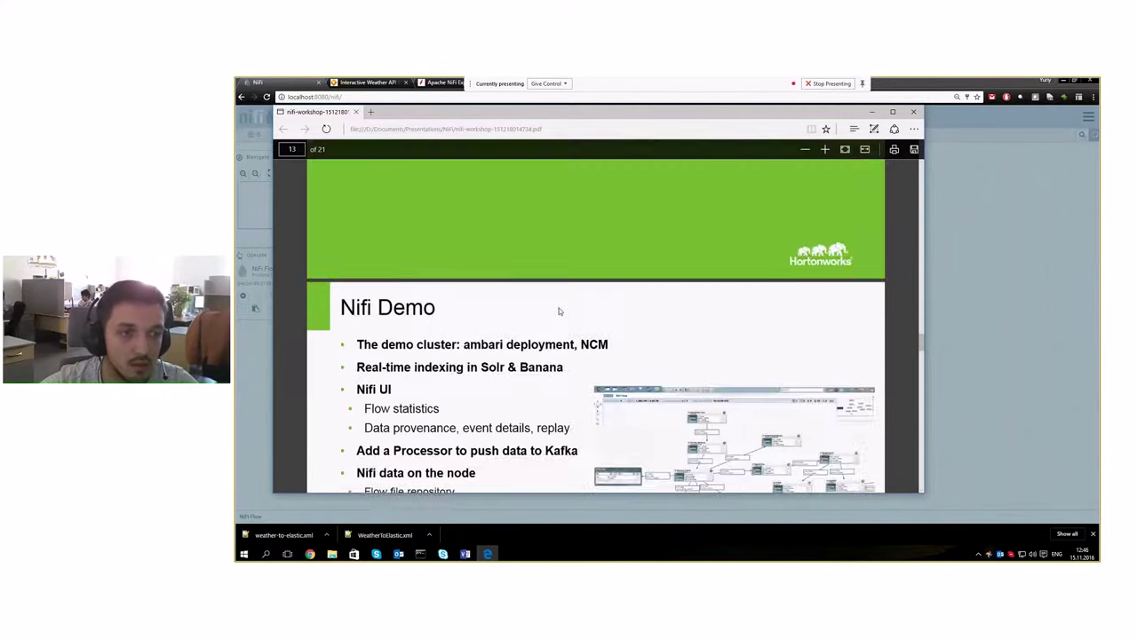
scroll(558, 310, down, 5)
scroll(558, 311, up, 7)
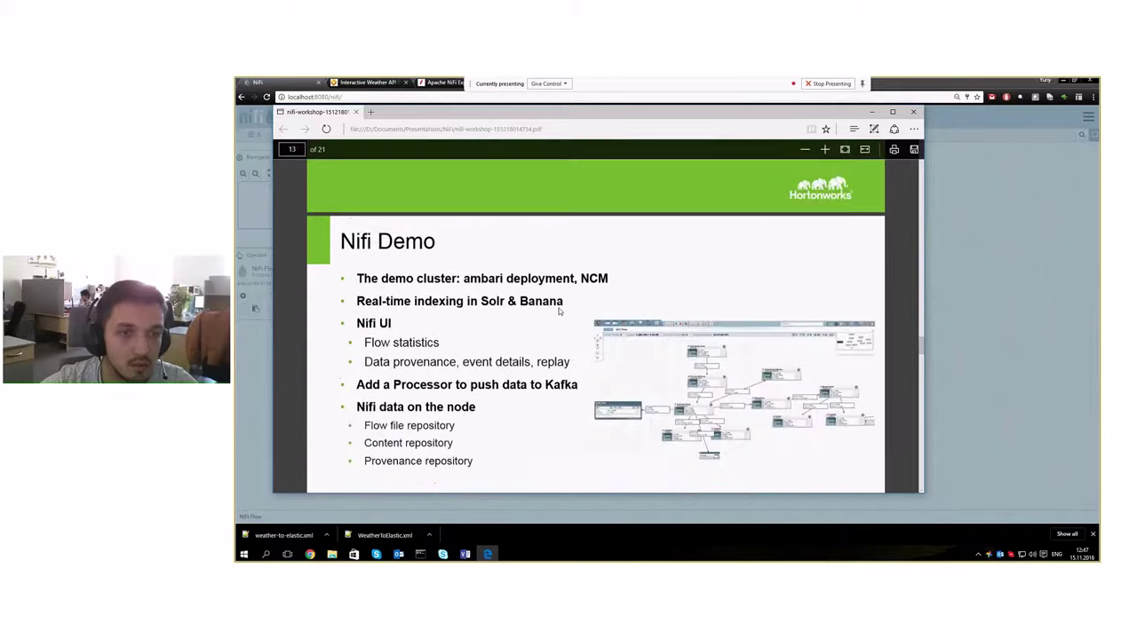
scroll(559, 310, up, 15)
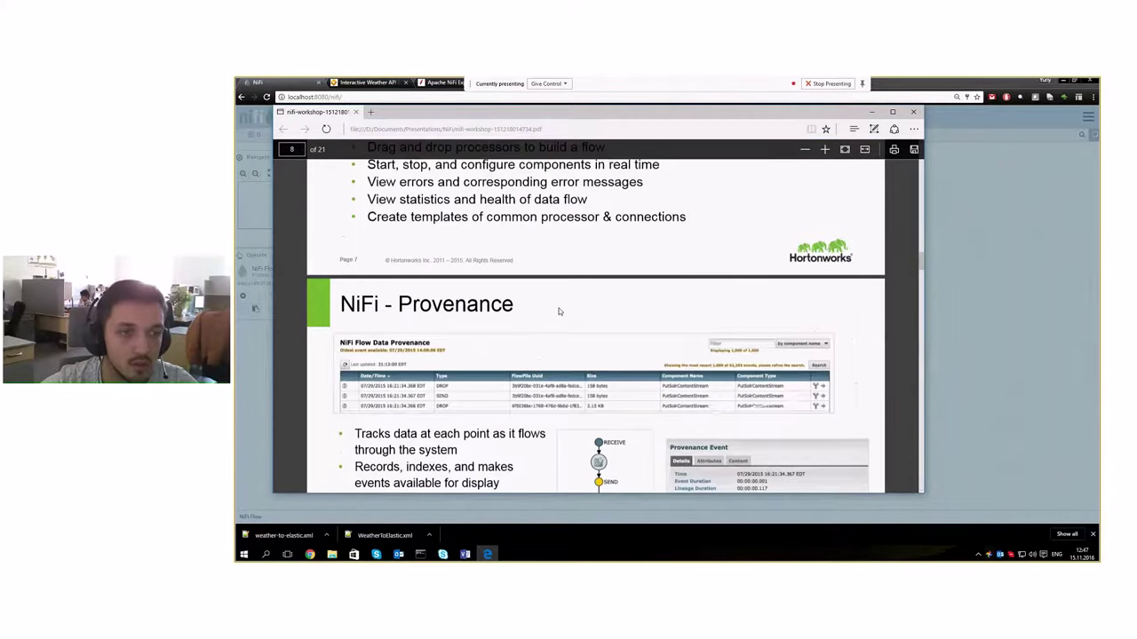
scroll(559, 311, up, 7)
scroll(558, 311, down, 2)
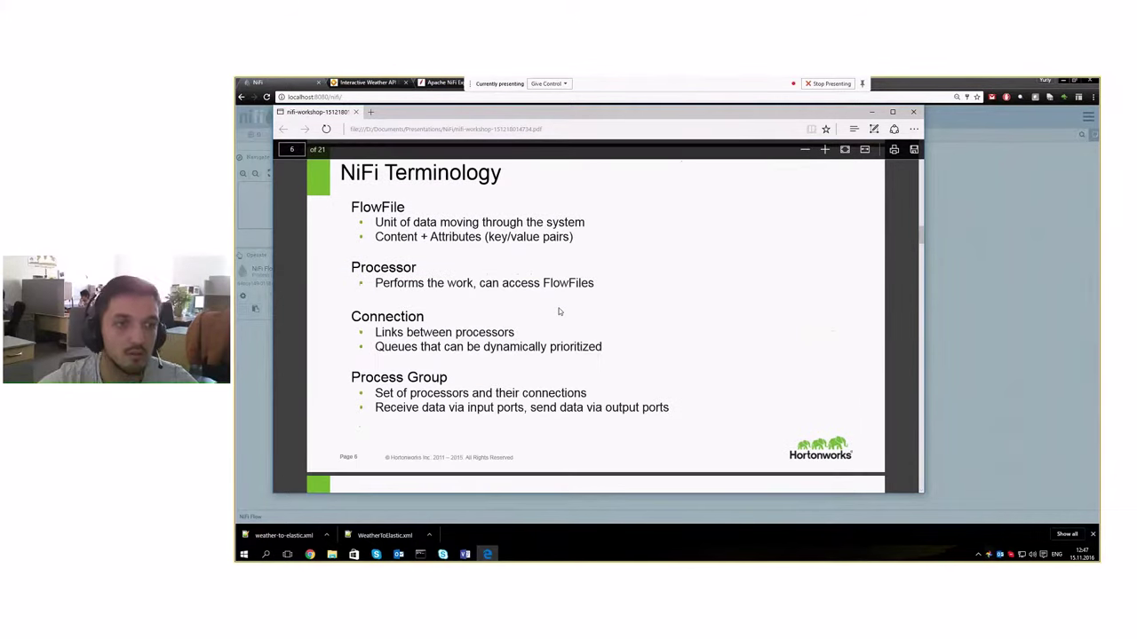
scroll(434, 263, up, 1)
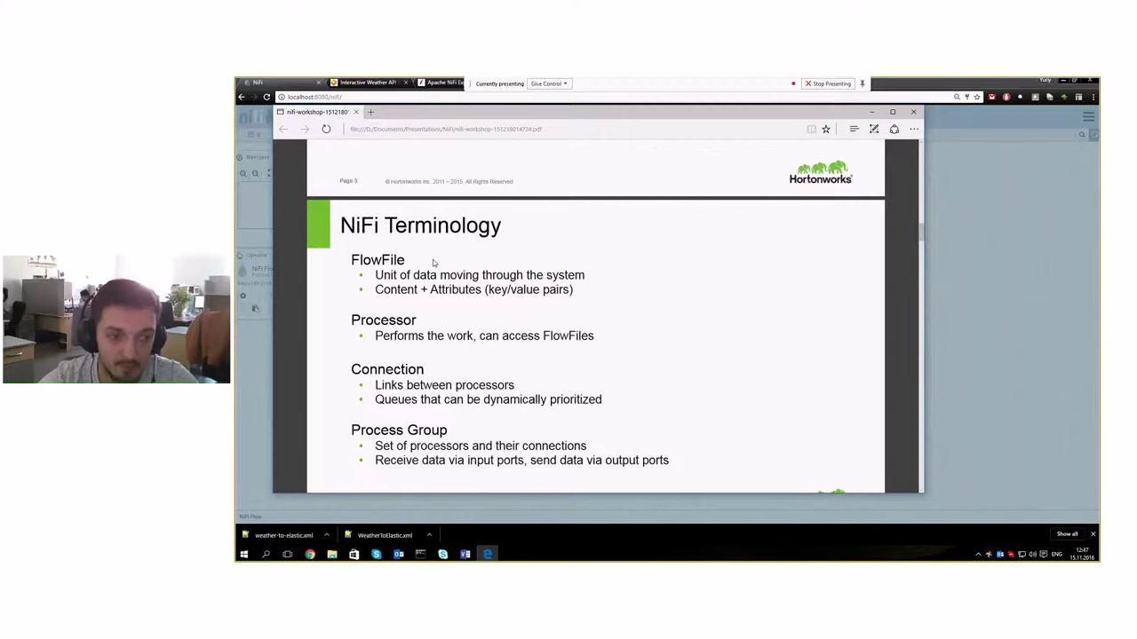
click(978, 194)
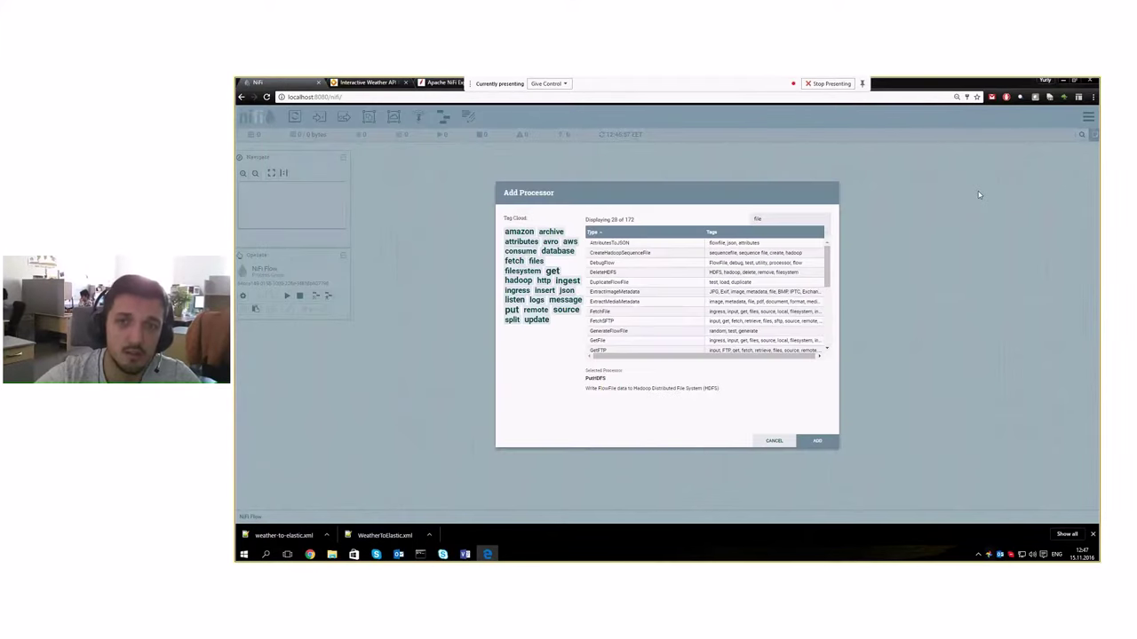
Filter the processor types by "getf" and add a GetFile processor to the canvas
drag(782, 218, 673, 226)
text(getd)
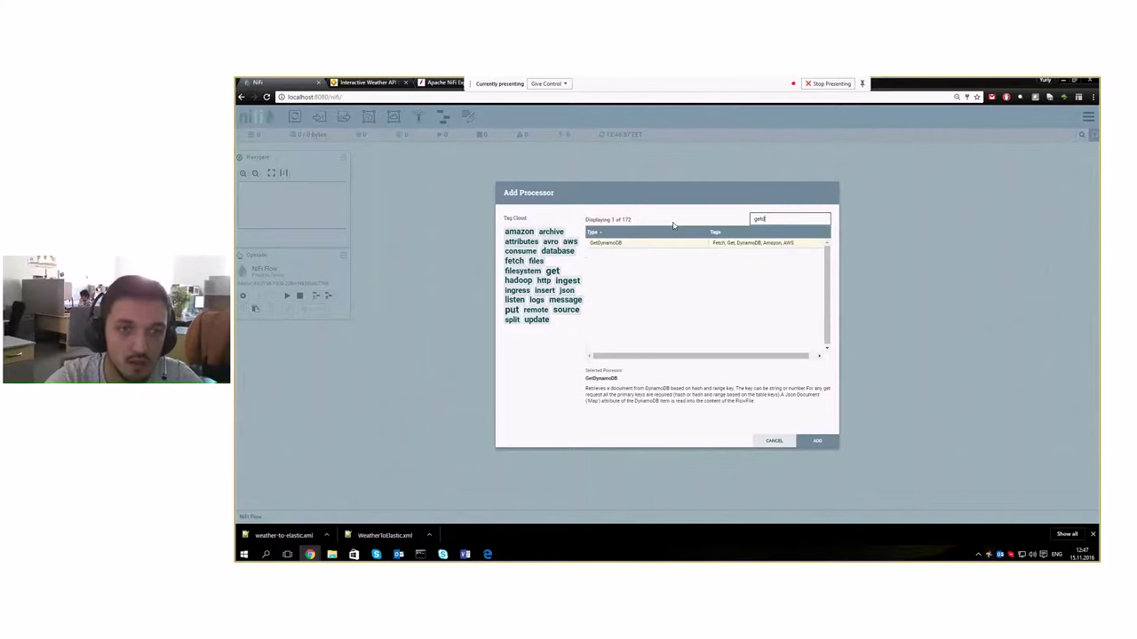
key(BackSpace)
text(f)
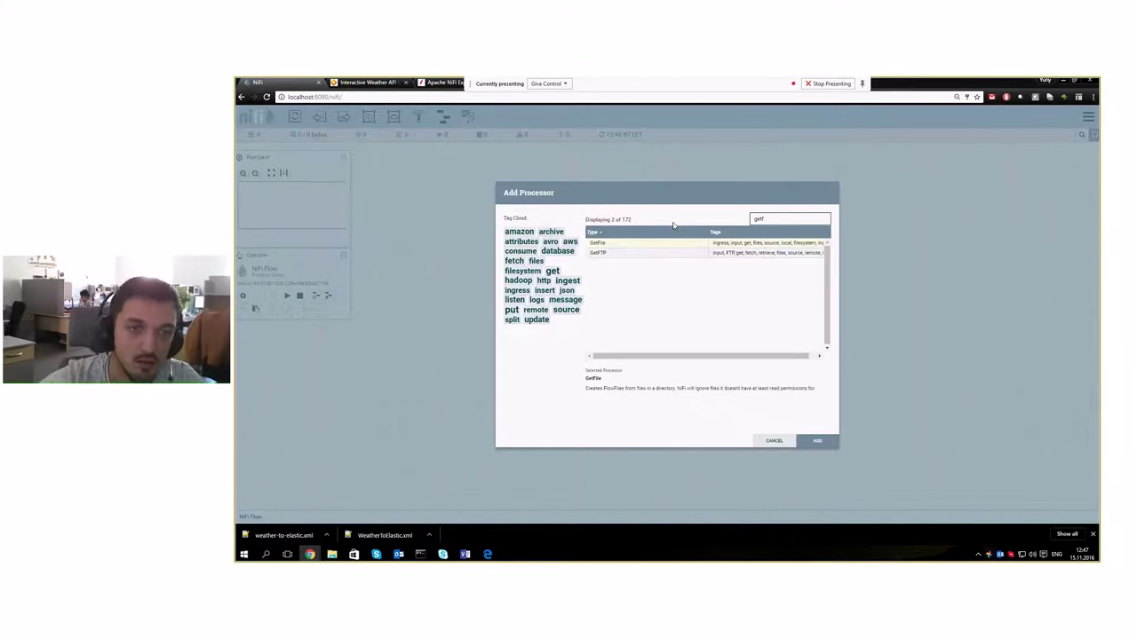
double_click(680, 244)
Add a PutFile processor to the canvas beside GetFile, filtering the processor types by "putf"
drag(681, 249, 648, 271)
text(putf)
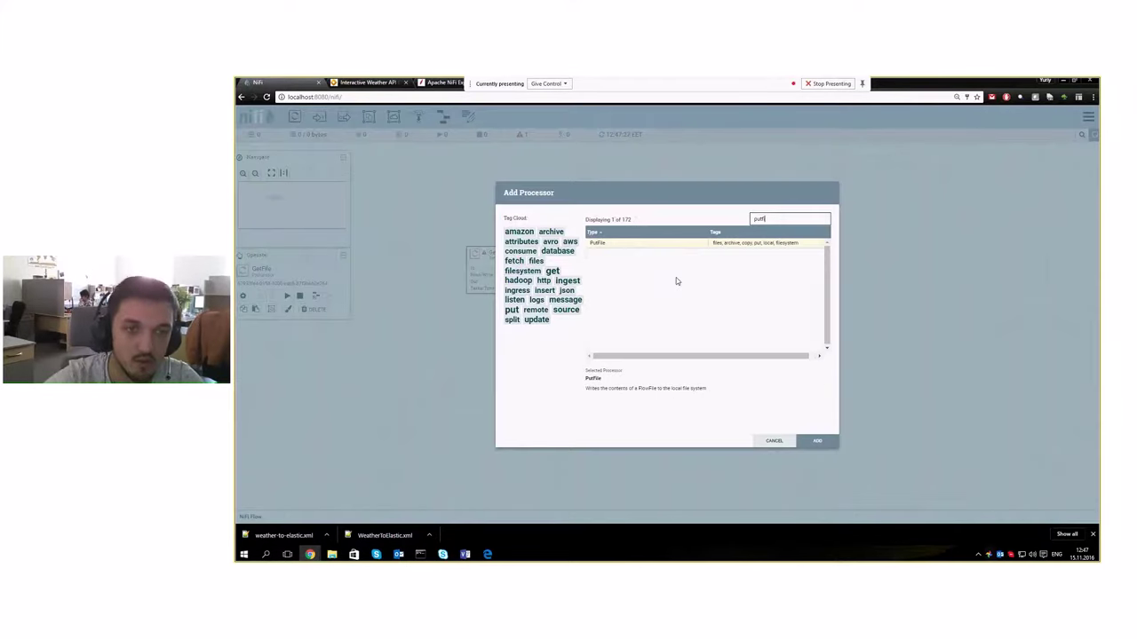
click(722, 244)
double_click(723, 244)
Connect GetFile to PutFile through the success relationship and move GetFile slightly further away from PutFile
drag(528, 269, 761, 269)
click(814, 430)
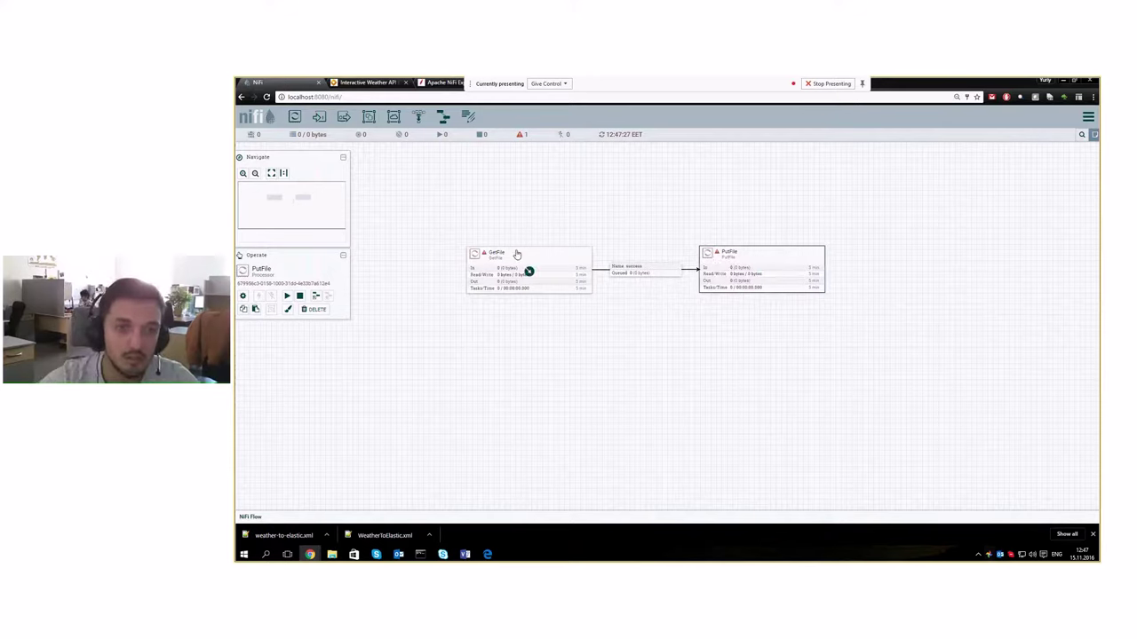
drag(517, 255, 500, 250)
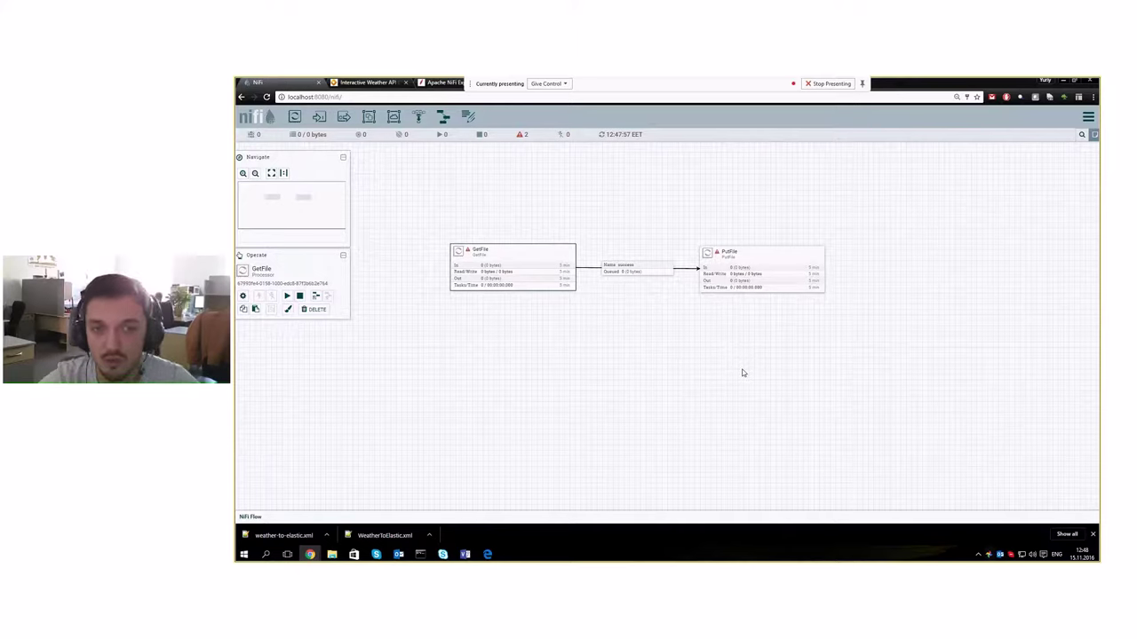
Examine the actions available for the success connection between GetFile and PutFile without applying any
click(761, 266)
click(613, 268)
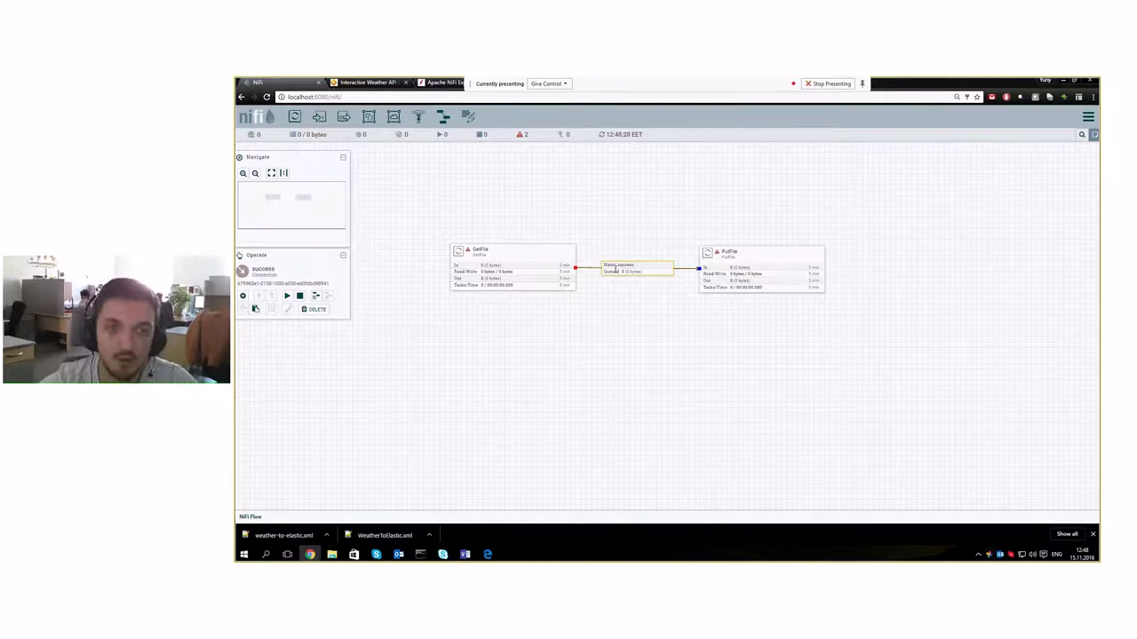
right_click(617, 268)
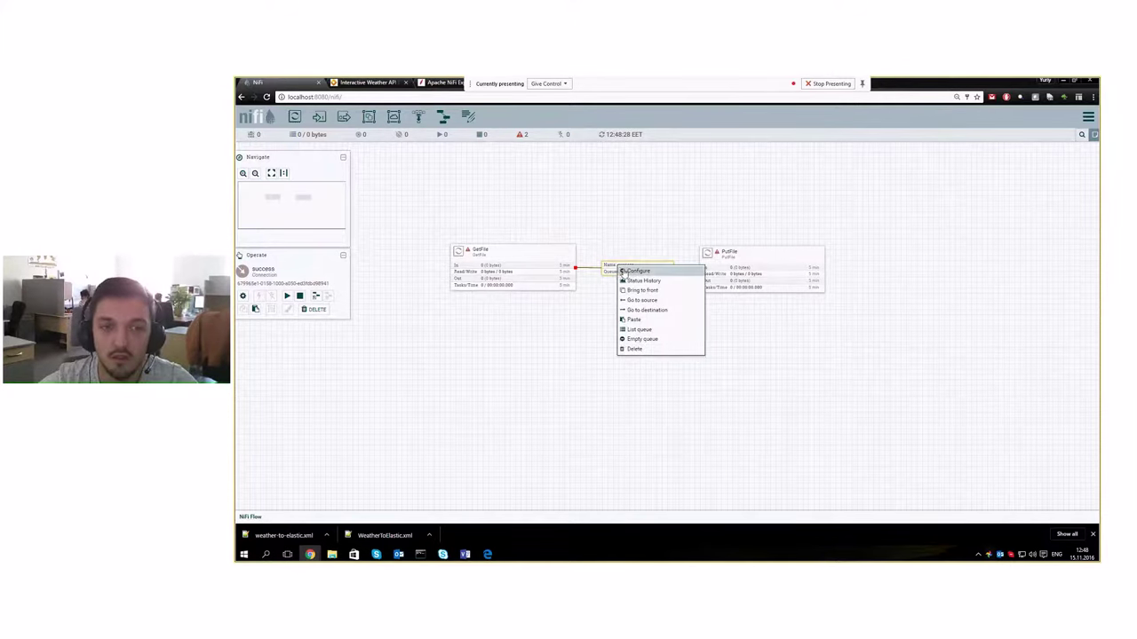
click(606, 266)
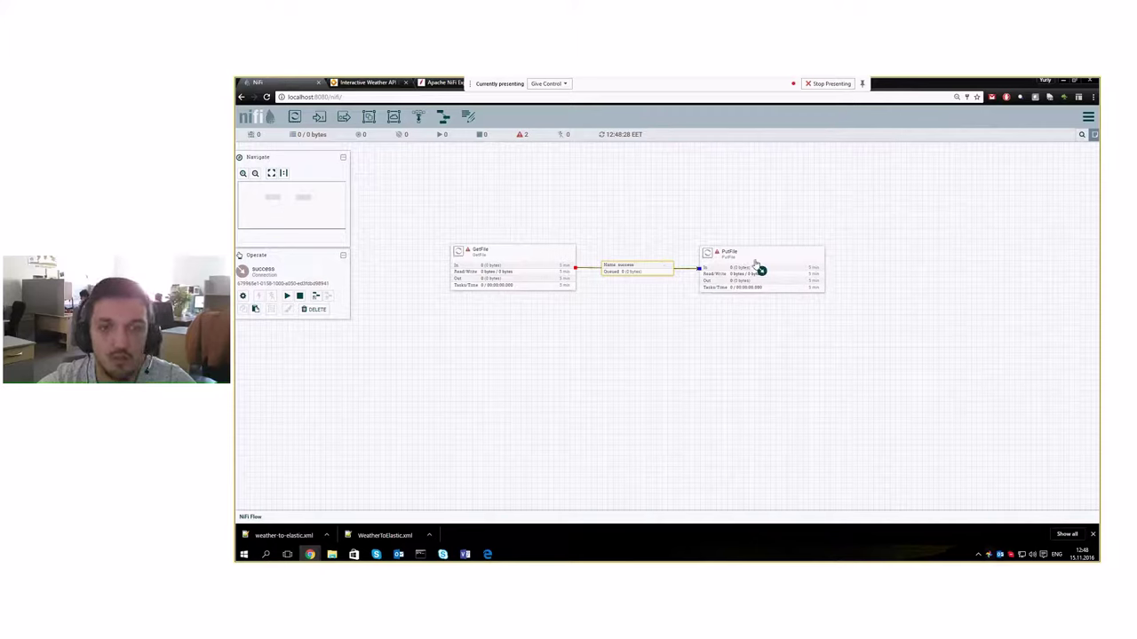
Examine the auto-terminate relationships in GetFile's configuration settings and close them without applying changes
right_click(503, 253)
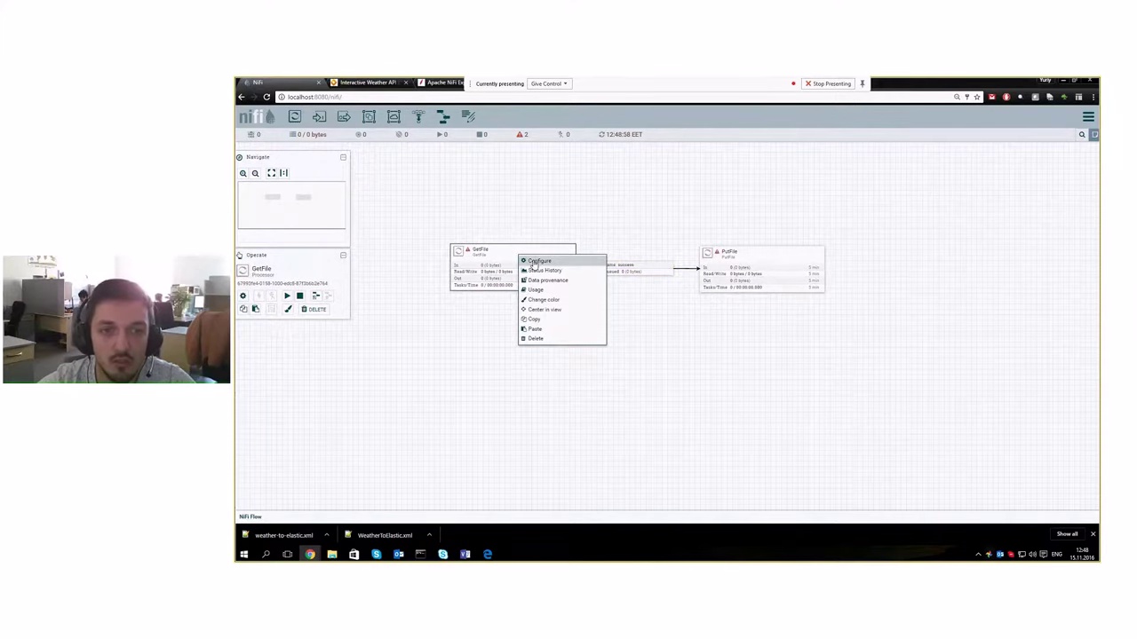
click(536, 262)
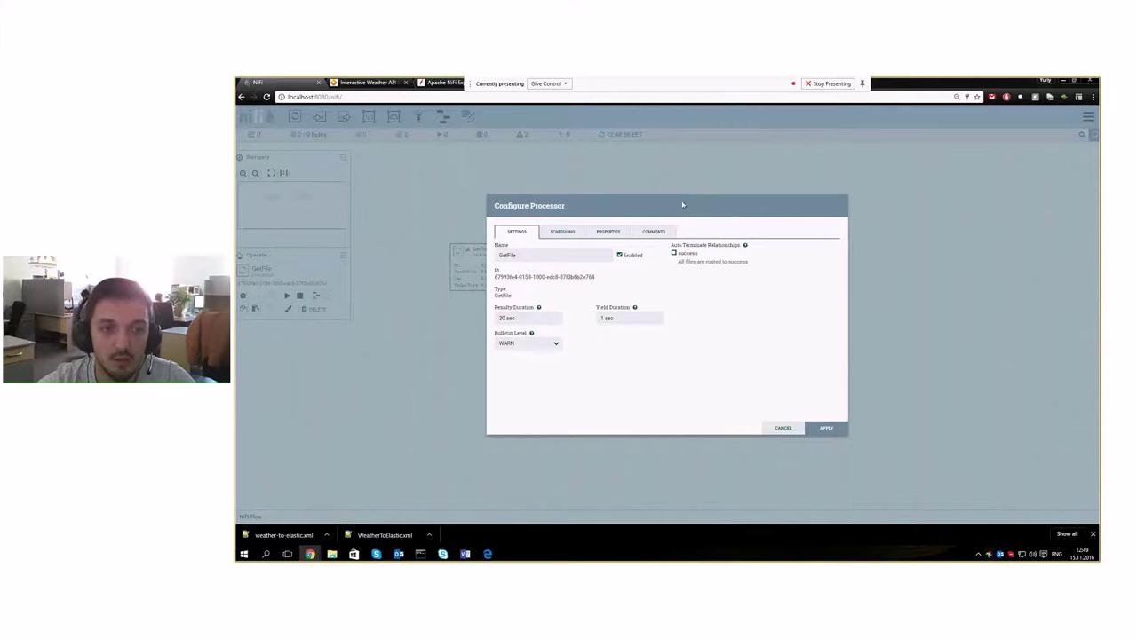
click(675, 254)
key(Escape)
right_click(473, 269)
click(497, 256)
click(675, 254)
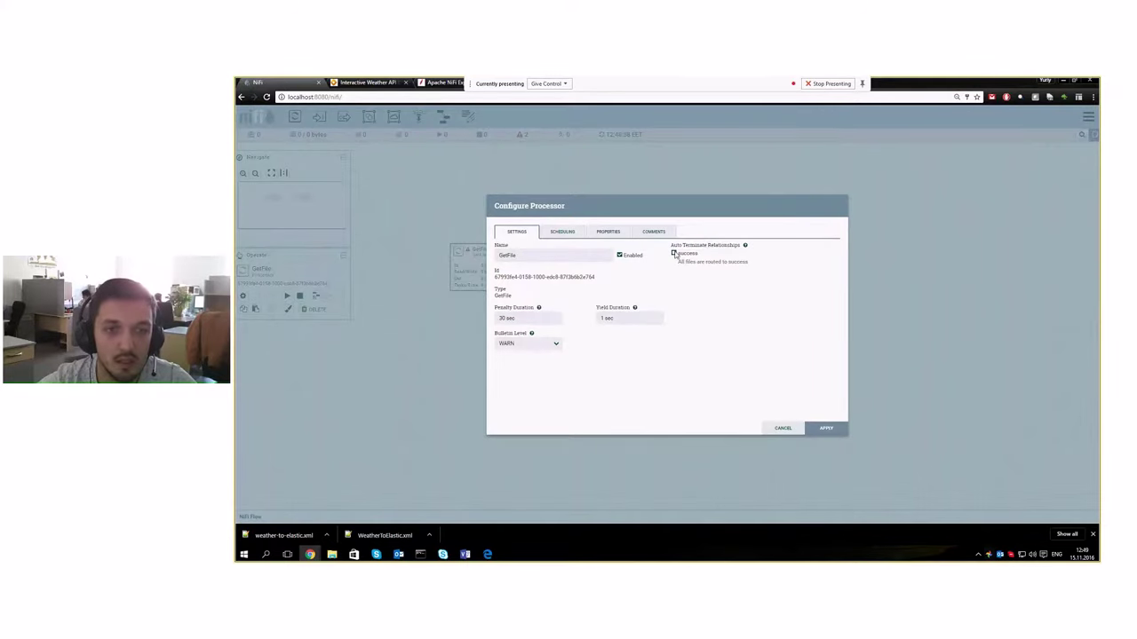
key(Escape)
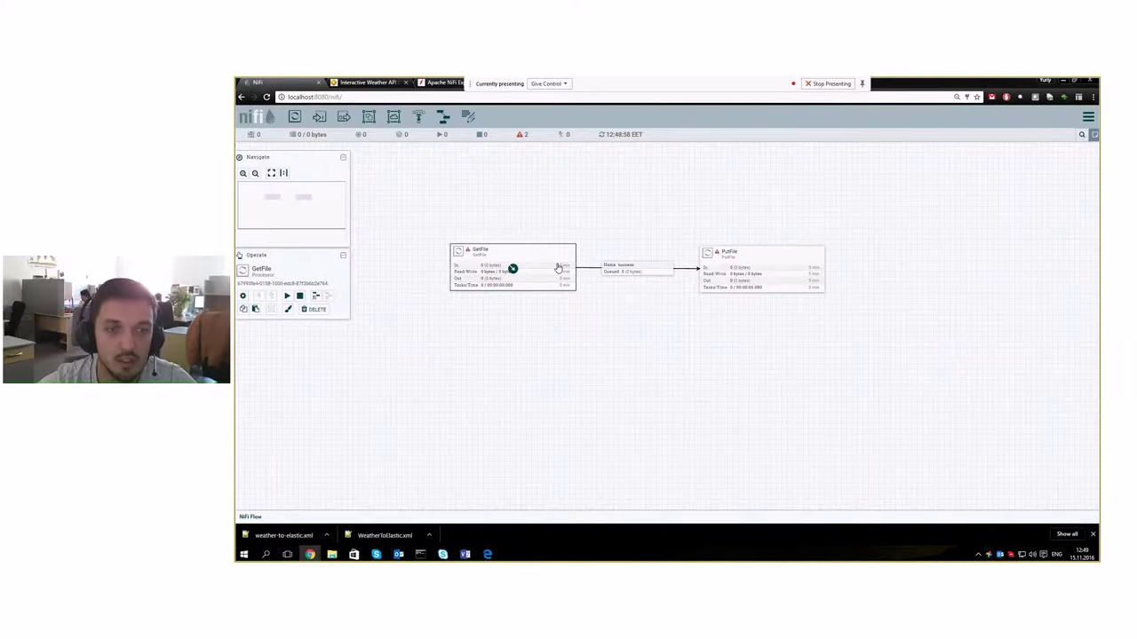
double_click(558, 267)
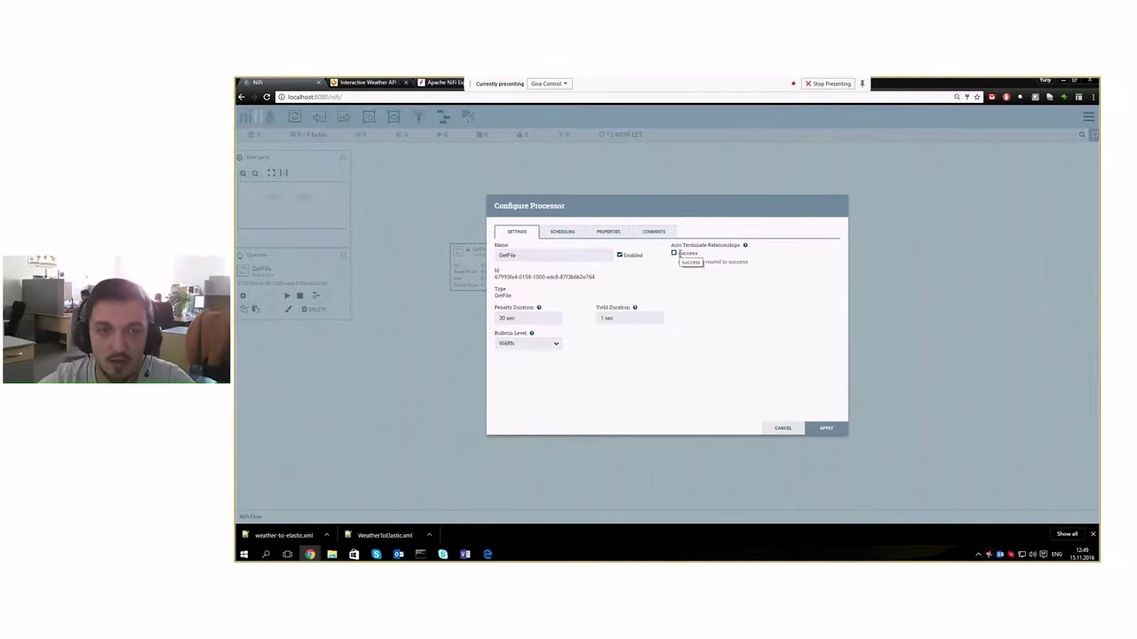
key(Escape)
Compare the auto-terminate relationships of PutFile and GetFile in their settings, and select the success connection between them
double_click(731, 259)
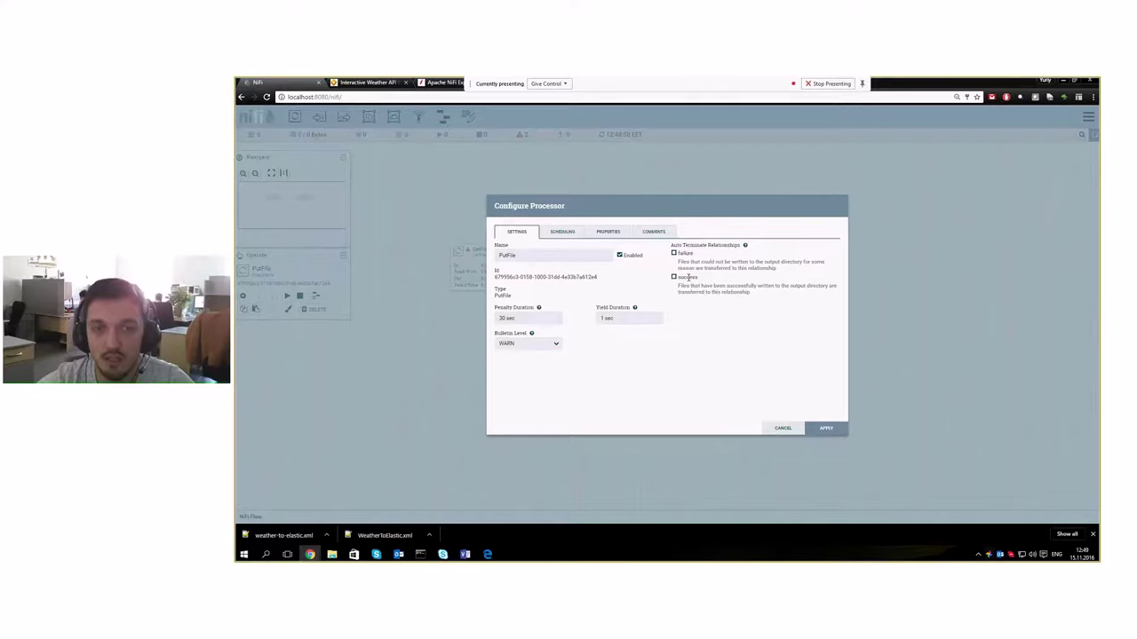
key(Escape)
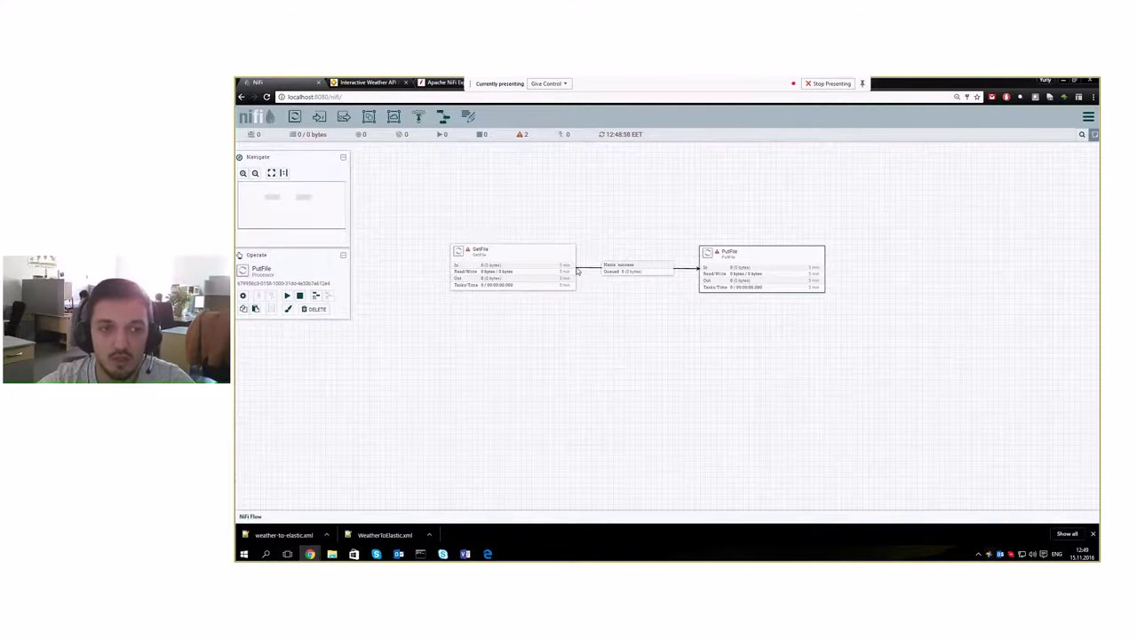
double_click(536, 263)
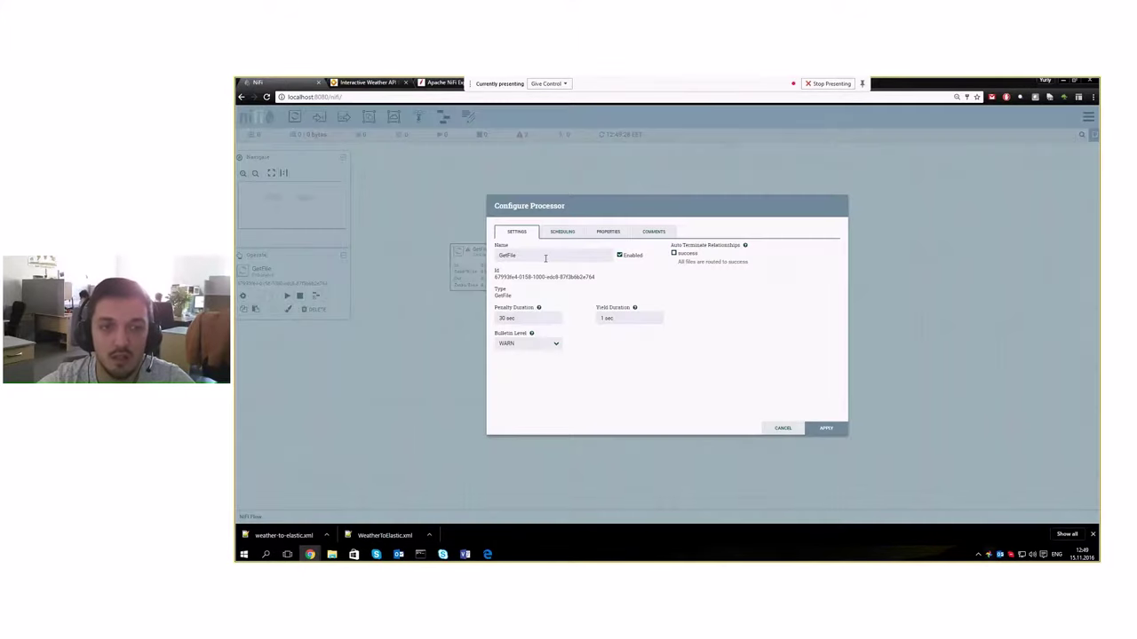
drag(678, 254, 696, 254)
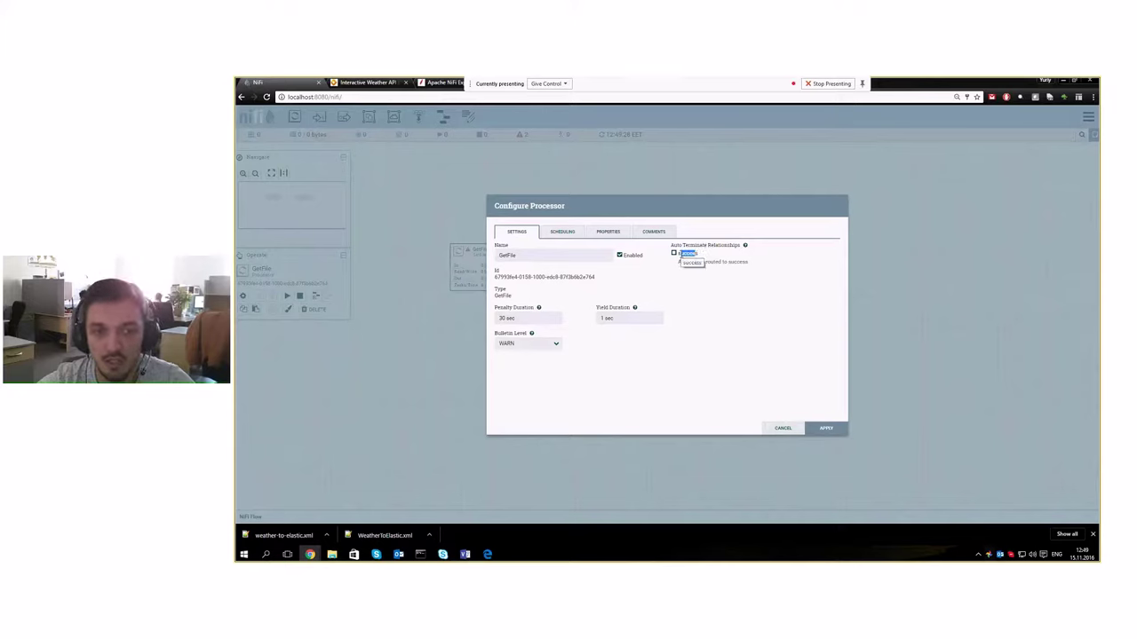
key(Escape)
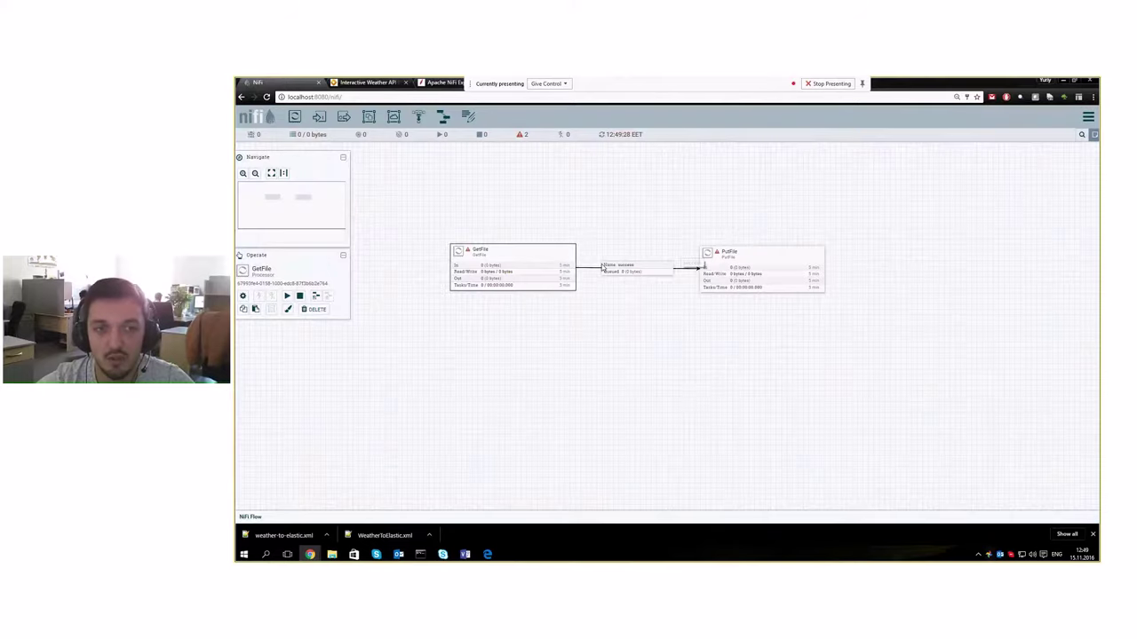
click(602, 267)
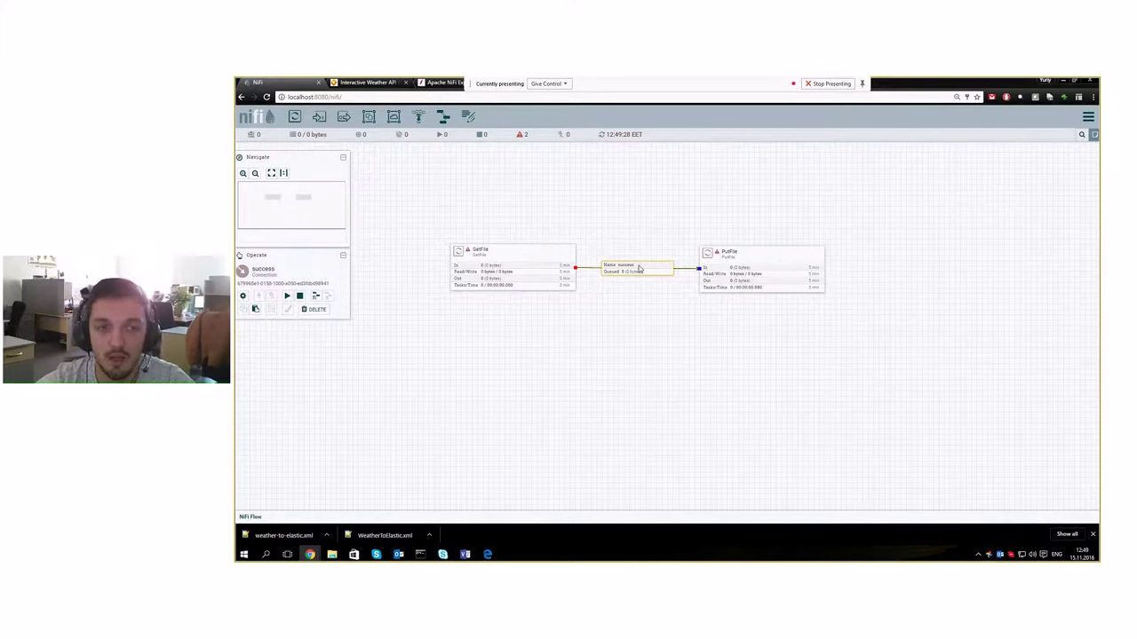
Examine the auto-terminate relationships in PutFile's configuration settings and close them without applying changes
right_click(744, 256)
click(747, 261)
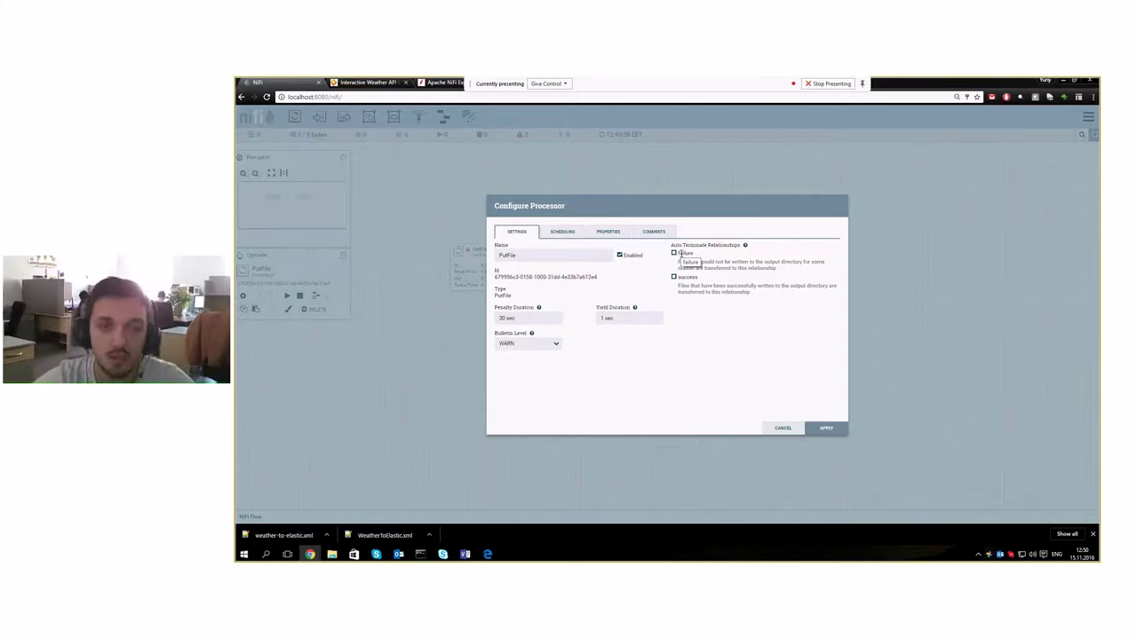
key(Escape)
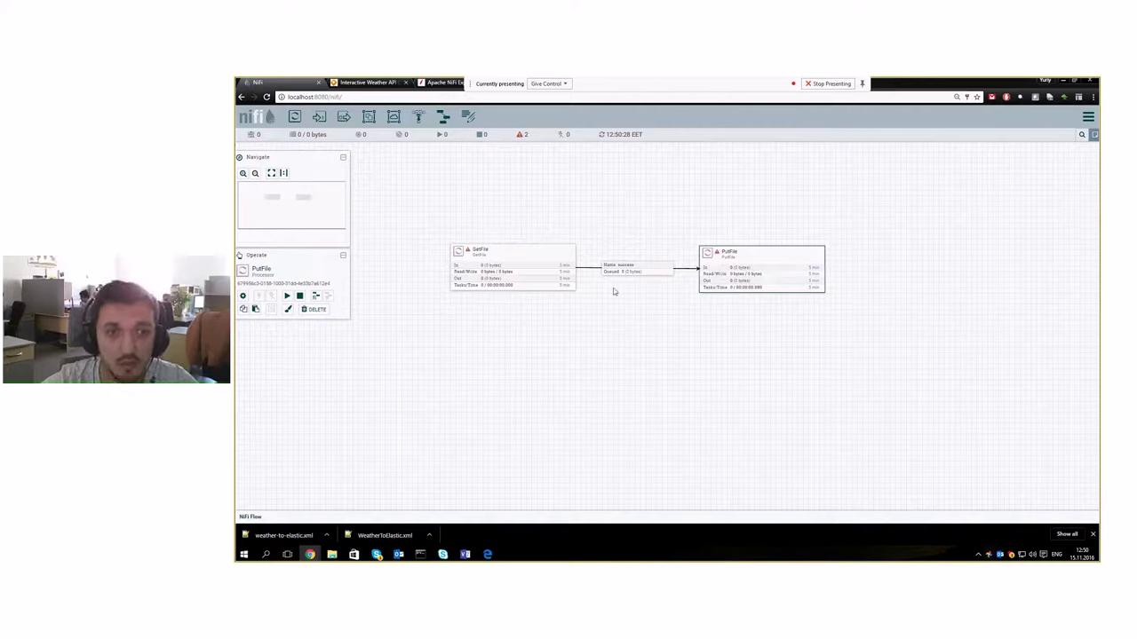
Delete the GetFile and PutFile processors together with their success connection, leaving the canvas empty
click(669, 267)
click(683, 222)
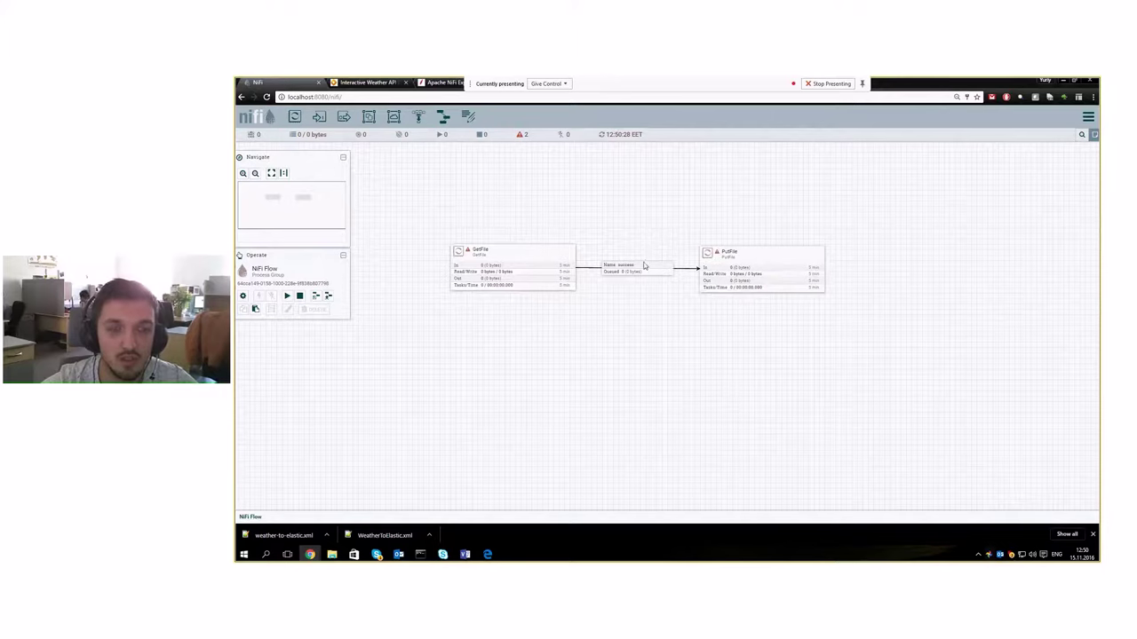
drag(434, 224, 890, 383)
key(Delete)
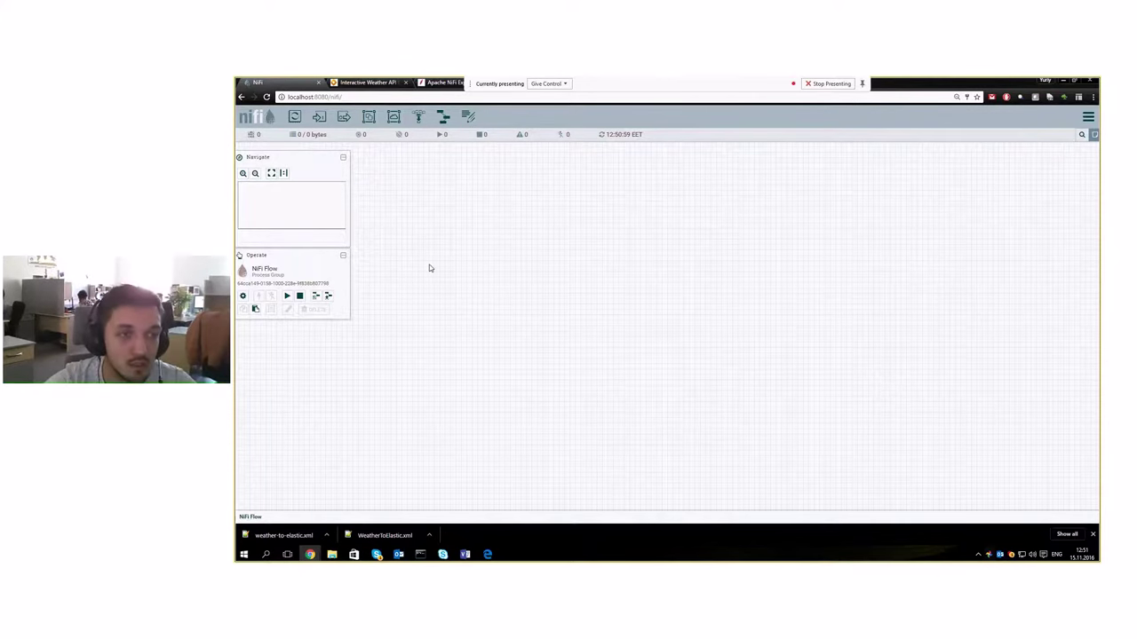
Examine the History Weather parameters, call URL, response headers and response body in the Apixu interactive API explorer
click(368, 82)
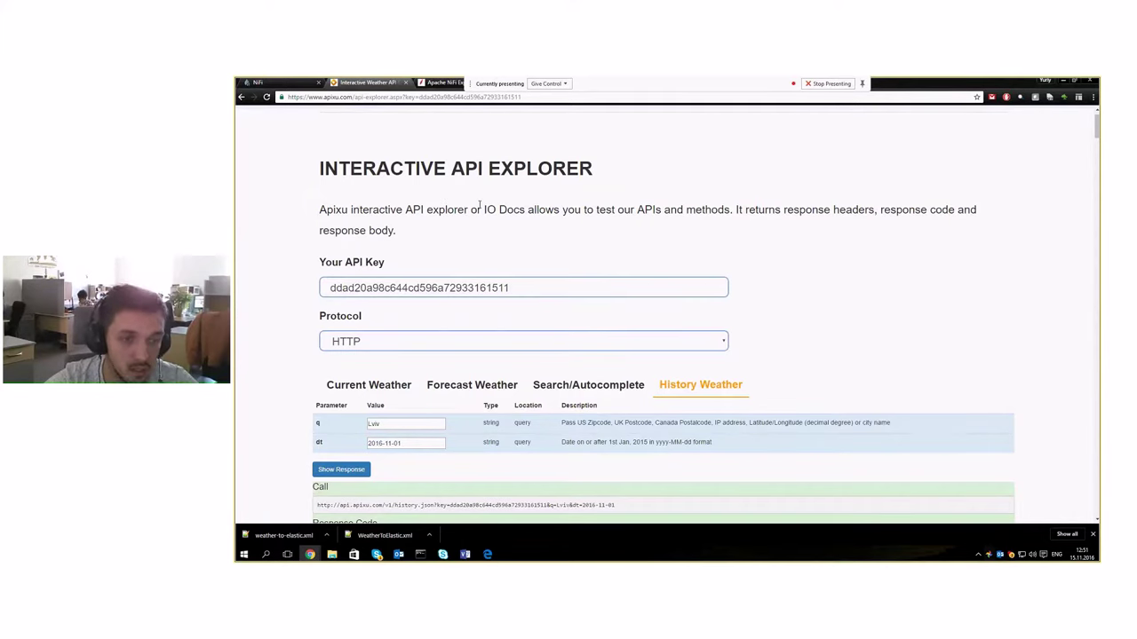
scroll(480, 271, down, 1)
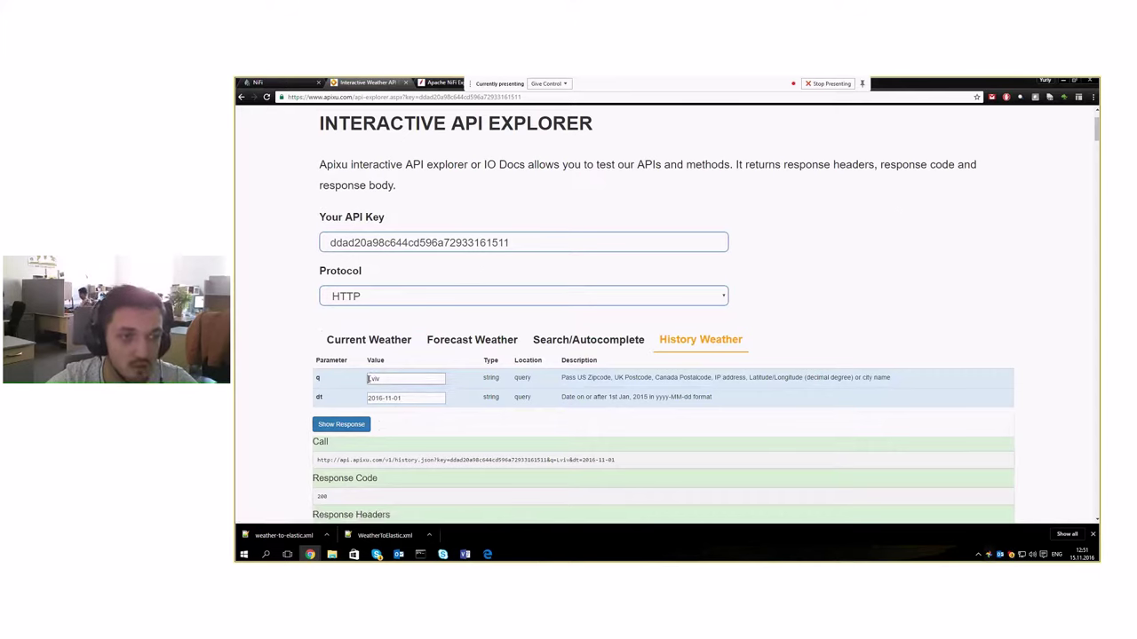
key(Tab)
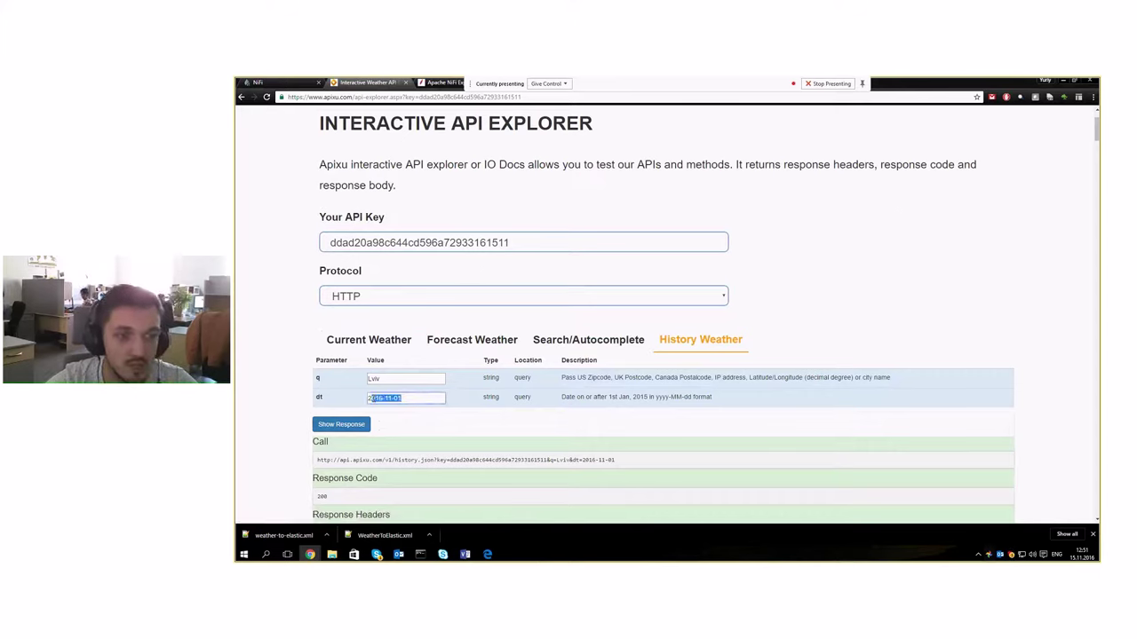
click(370, 398)
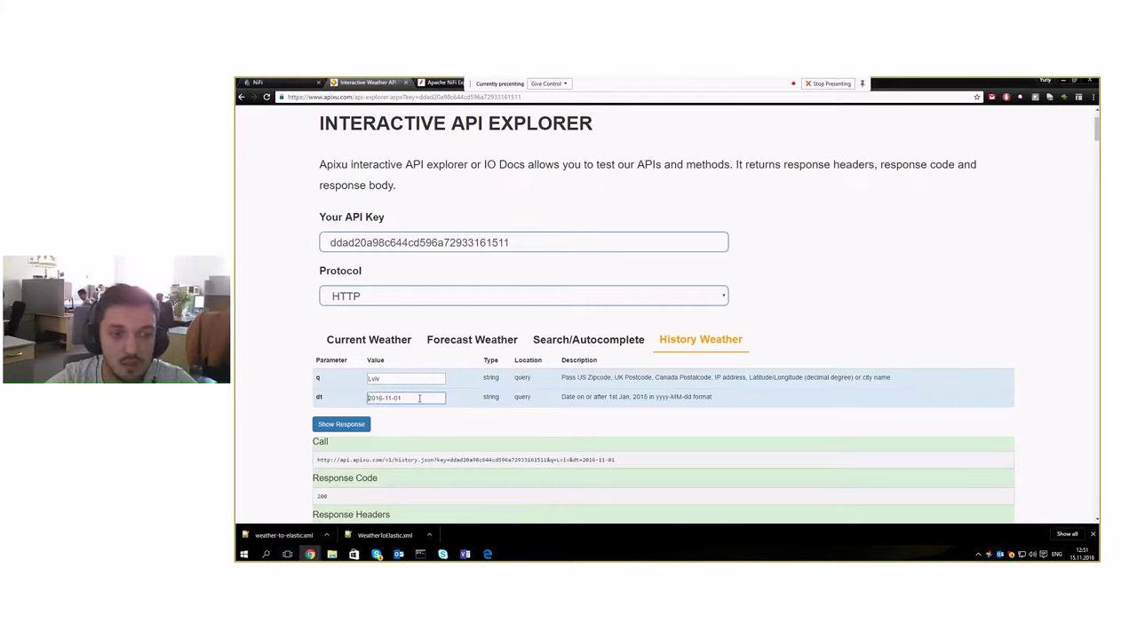
scroll(457, 409, down, 1)
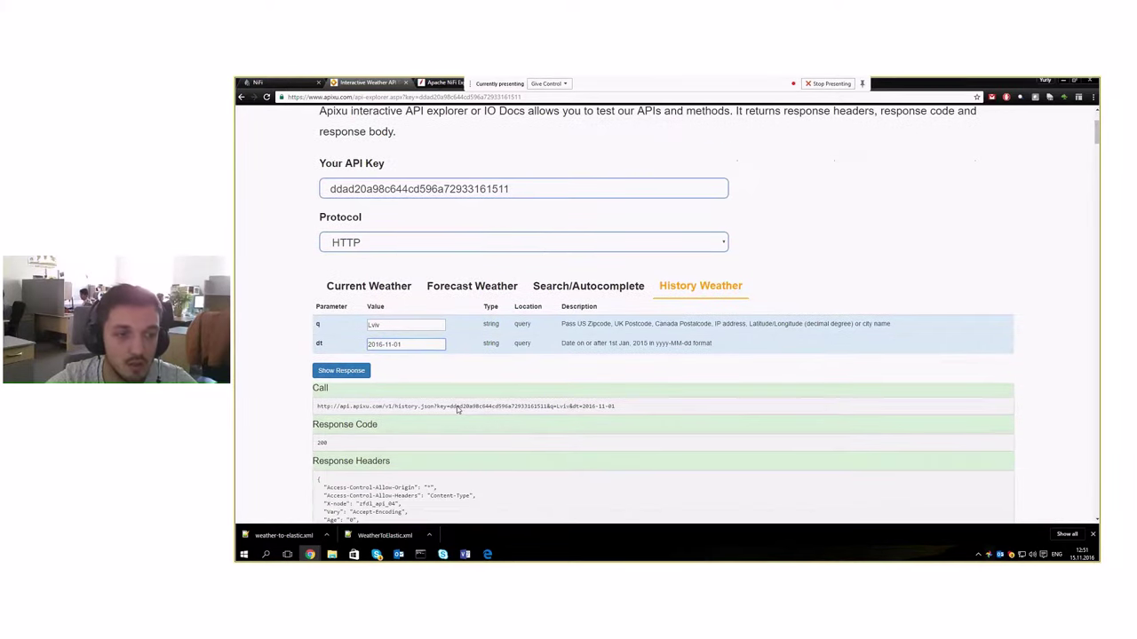
scroll(457, 410, down, 1)
scroll(355, 376, down, 5)
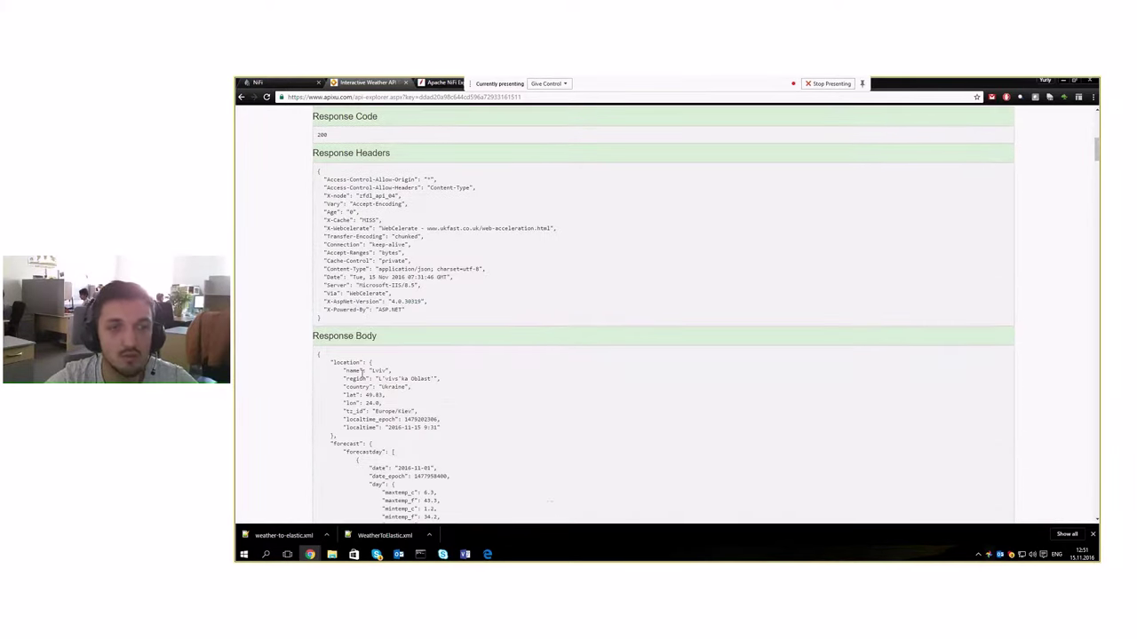
scroll(361, 372, down, 3)
scroll(391, 382, up, 5)
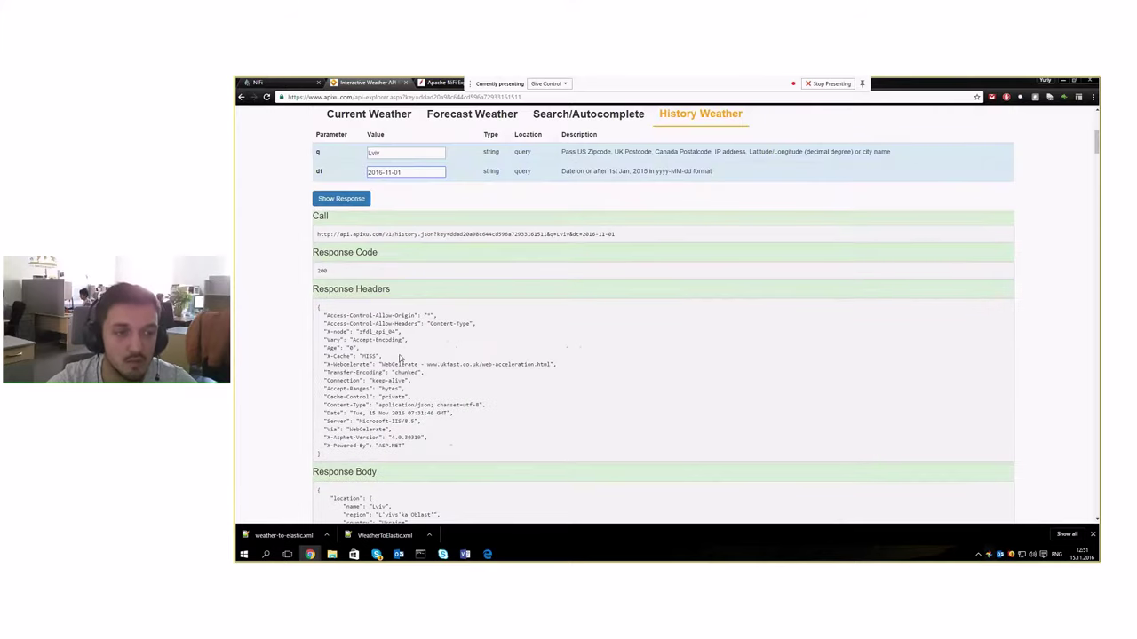
scroll(400, 360, down, 5)
scroll(400, 359, up, 2)
scroll(399, 359, up, 4)
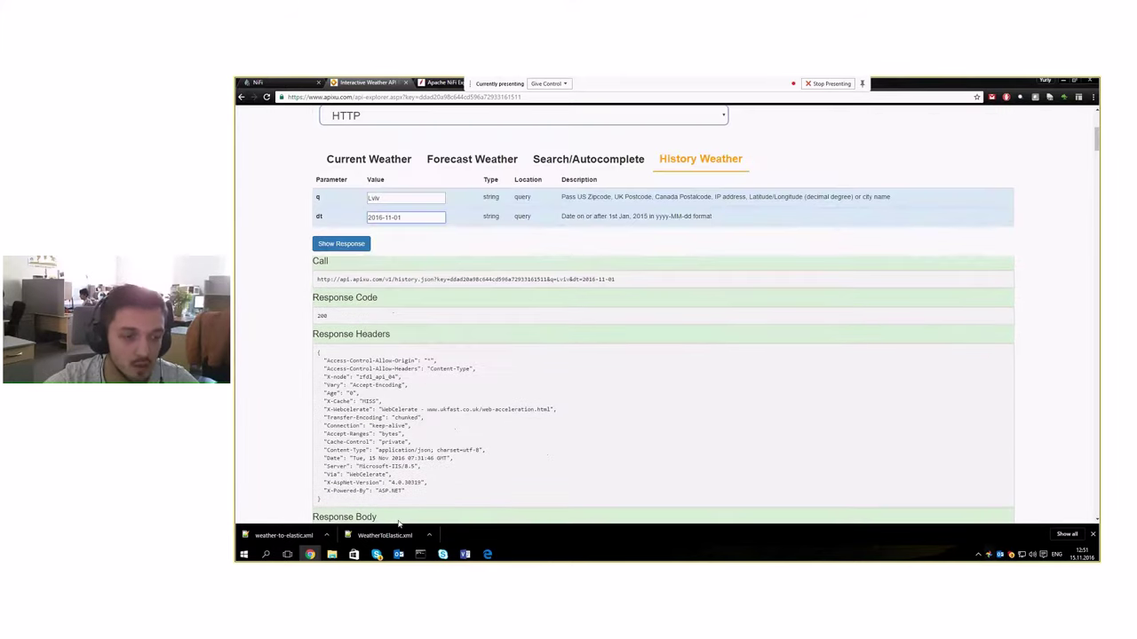
Open Notepad++ with a blank document for notes
click(249, 556)
text(notepa)
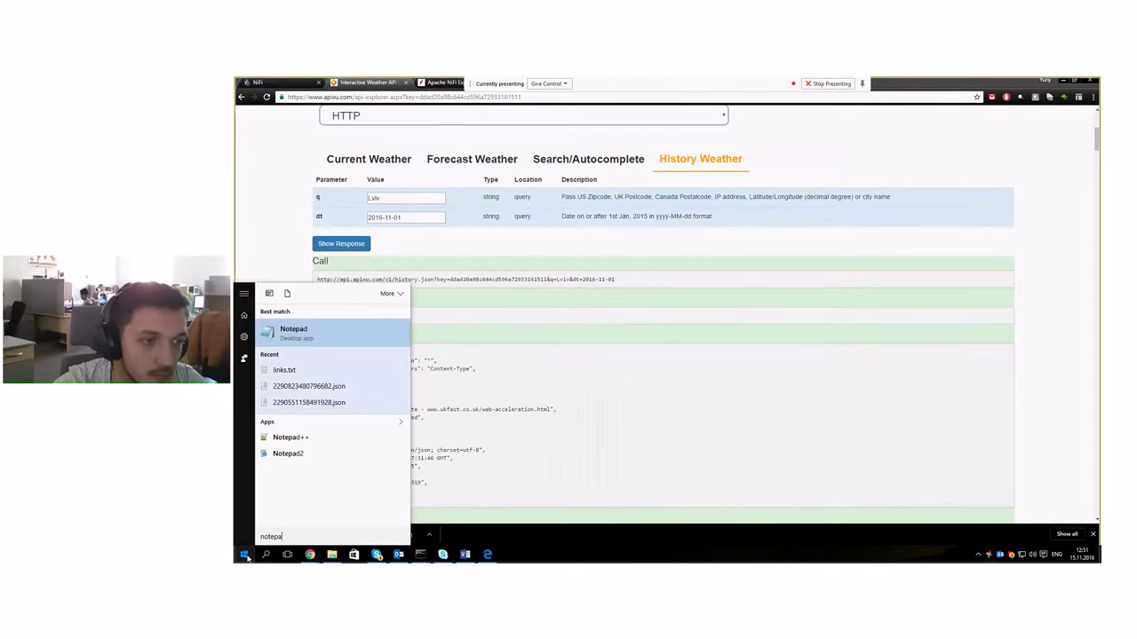
key(Down)
key(Down)
key(Return)
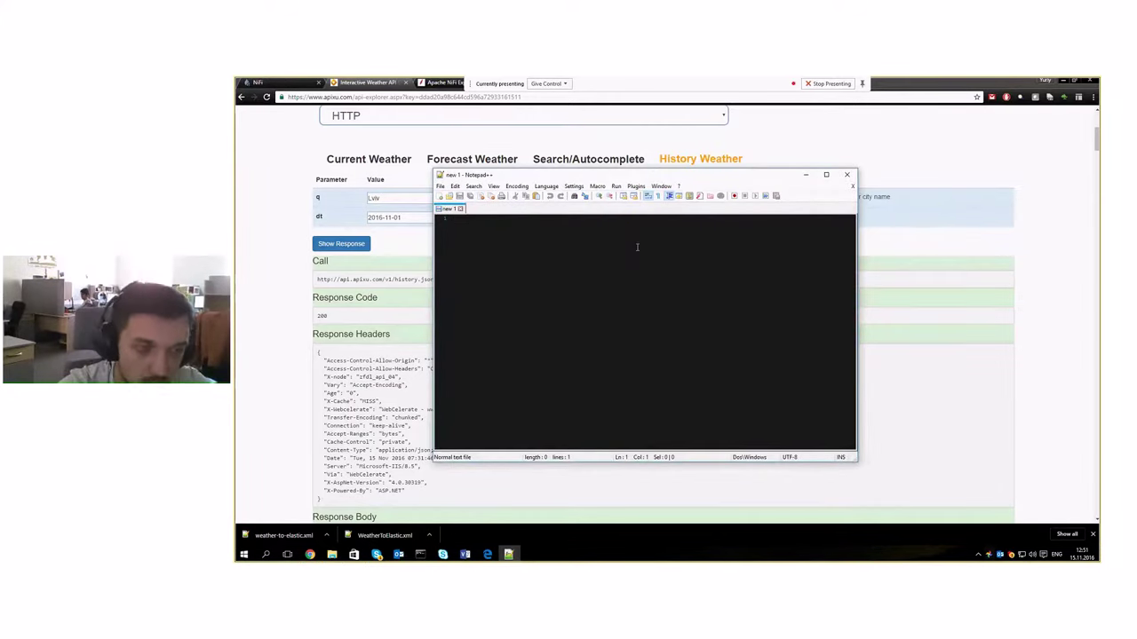
Write "Read weather data" as the first line of the notes and start a second line
text(Read data)
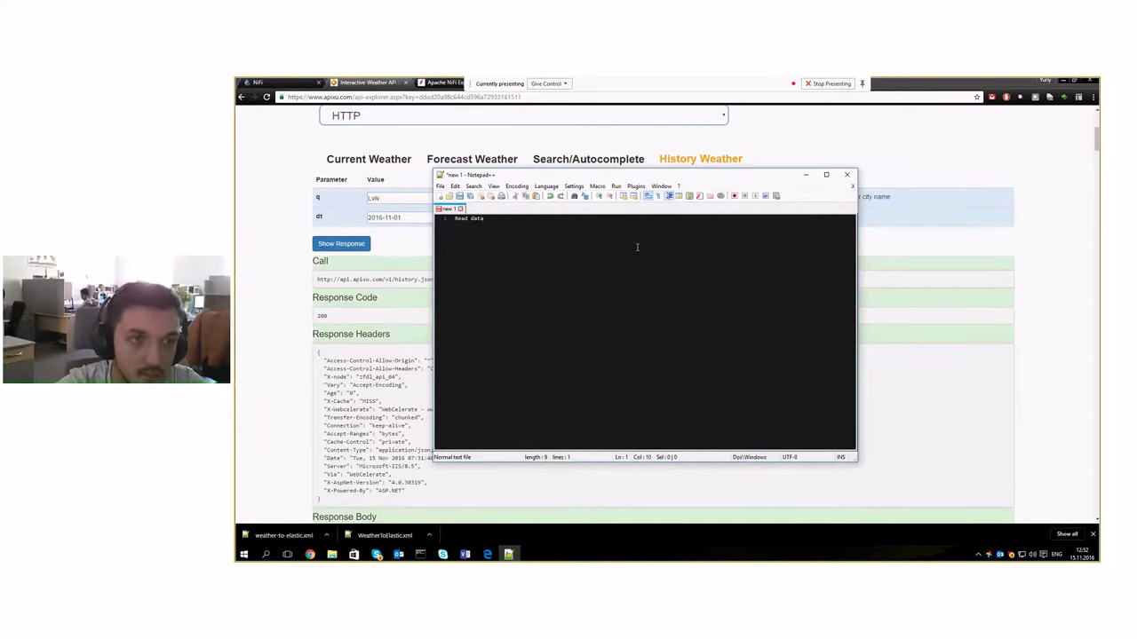
key(ctrl+Left)
text(we)
text(ather)
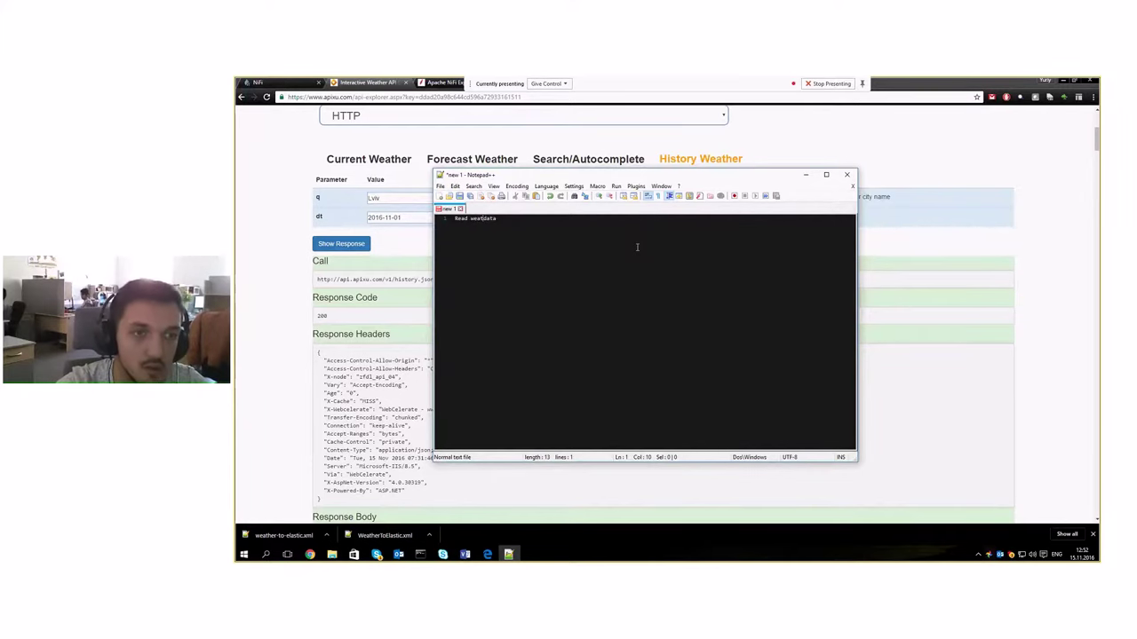
key(End)
key(Return)
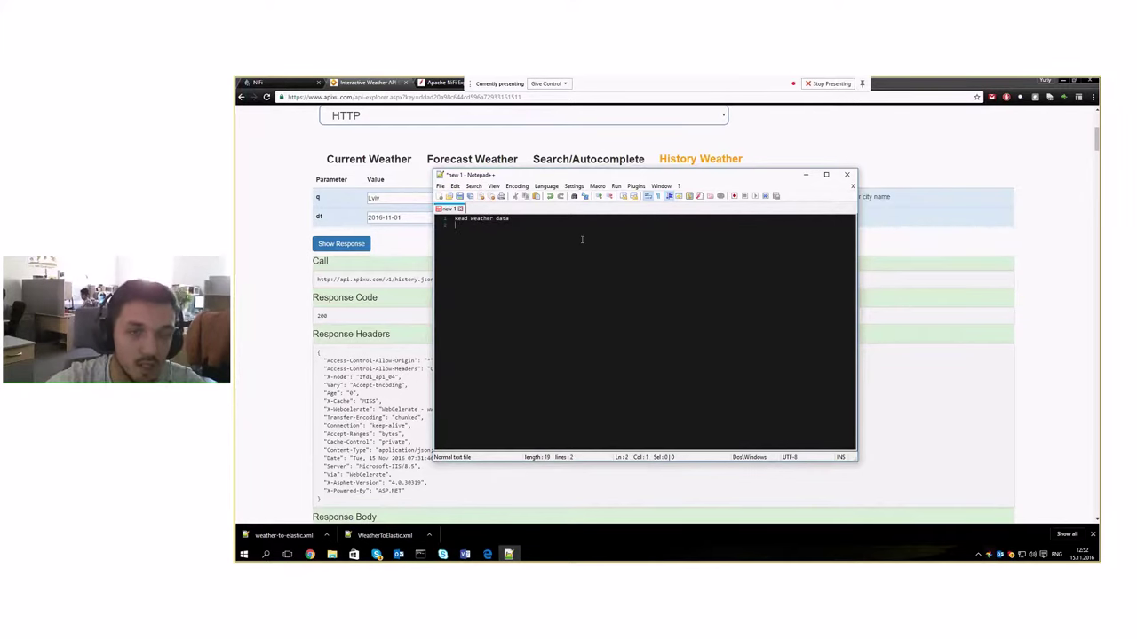
Examine the forecastday and hour arrays in the weather API's response body
click(286, 336)
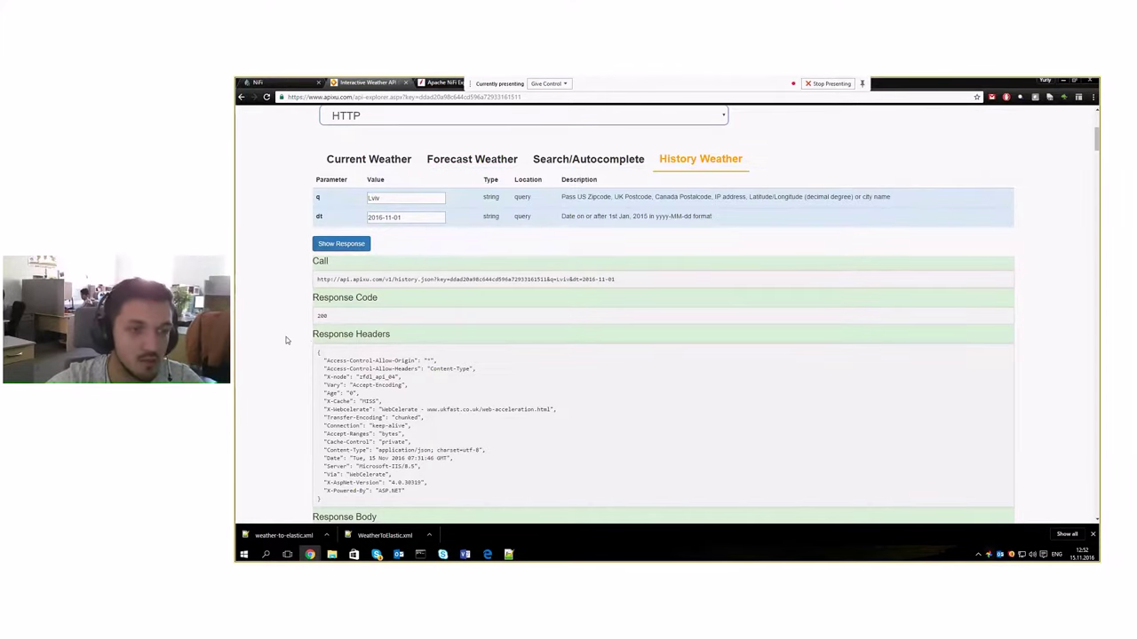
scroll(286, 337, down, 5)
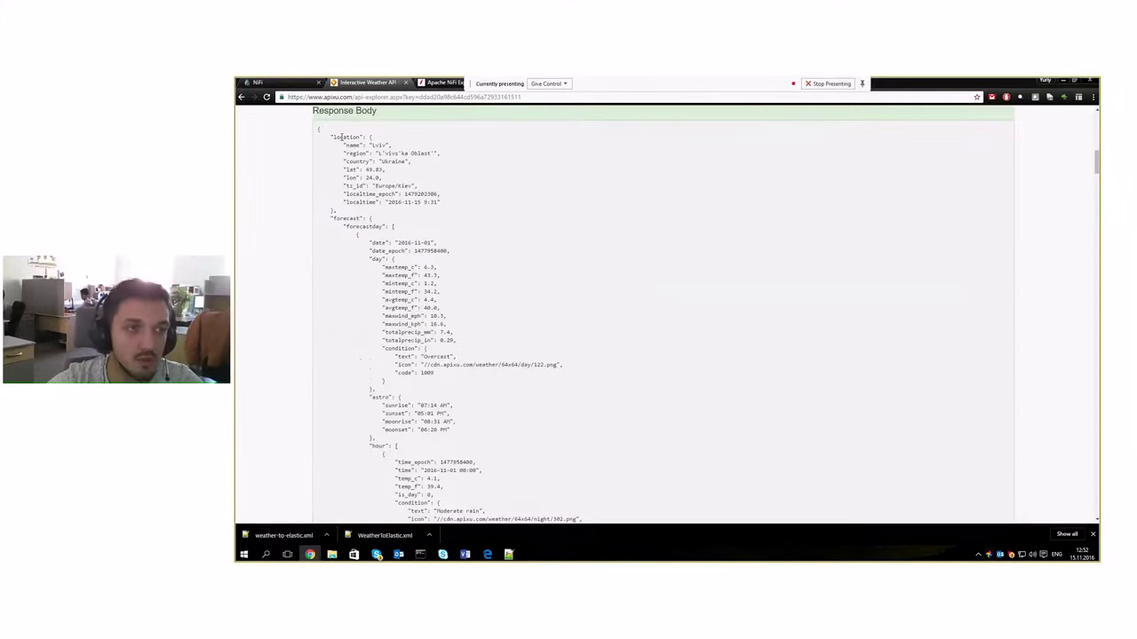
double_click(363, 228)
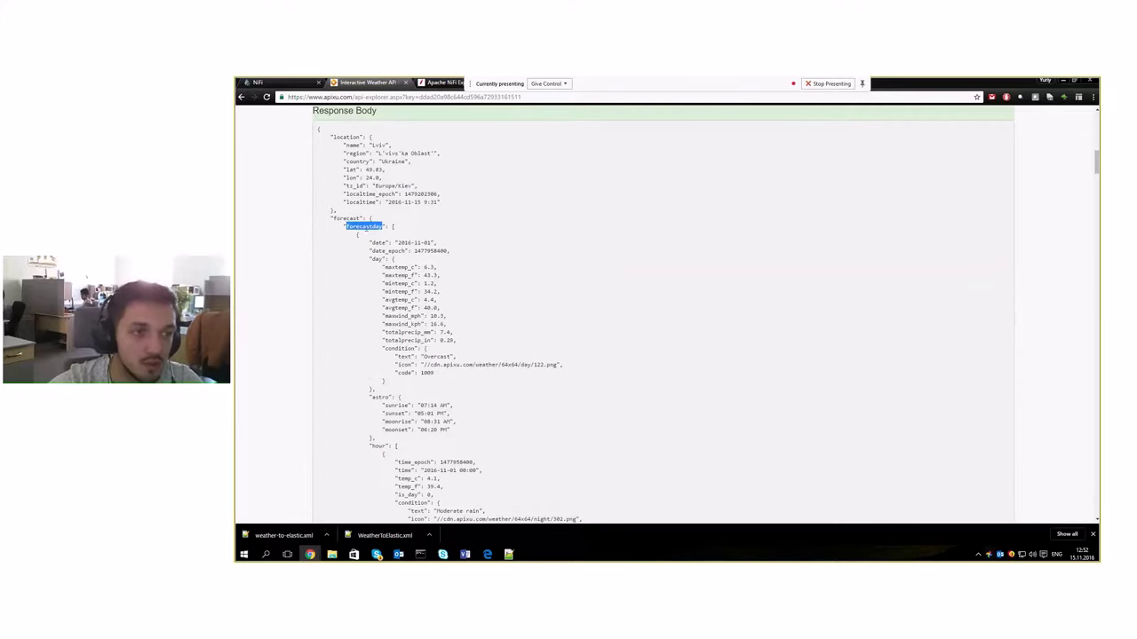
scroll(382, 266, down, 3)
double_click(378, 310)
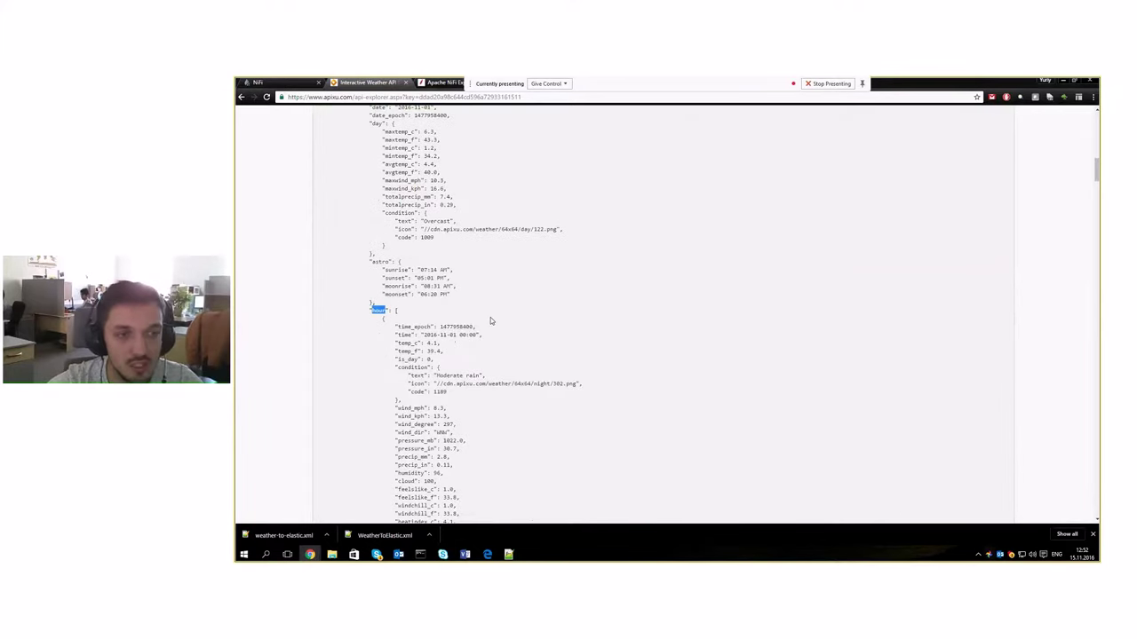
drag(370, 265, 528, 369)
drag(424, 289, 480, 290)
triple_click(463, 269)
Add the lines "extract hours data" and "split data" to the notes in Notepad++
click(508, 554)
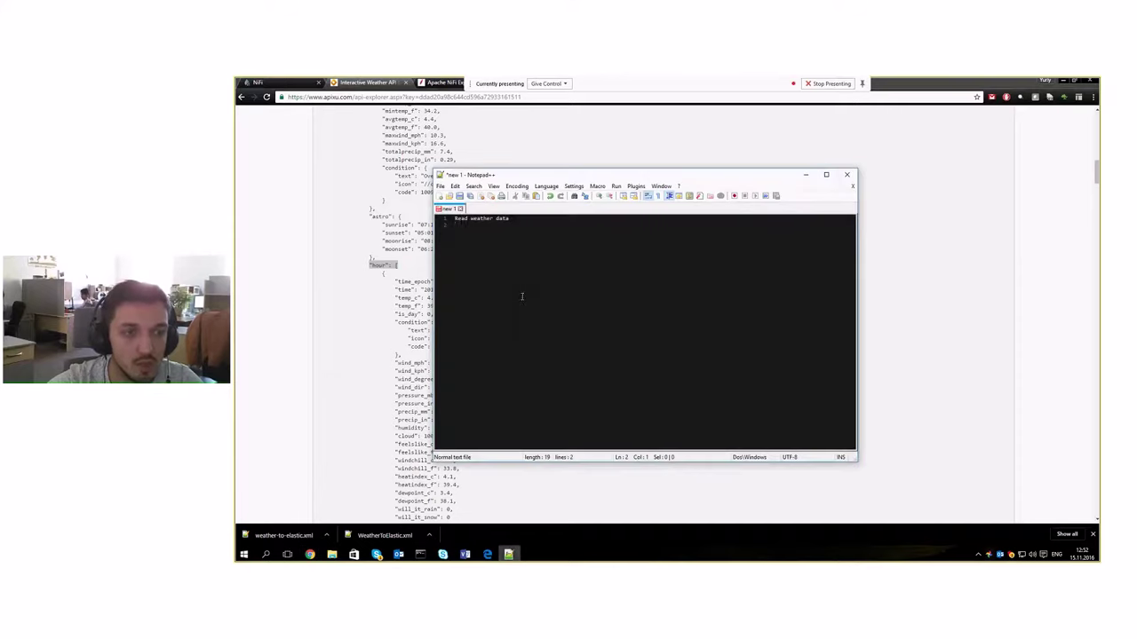
text(ex)
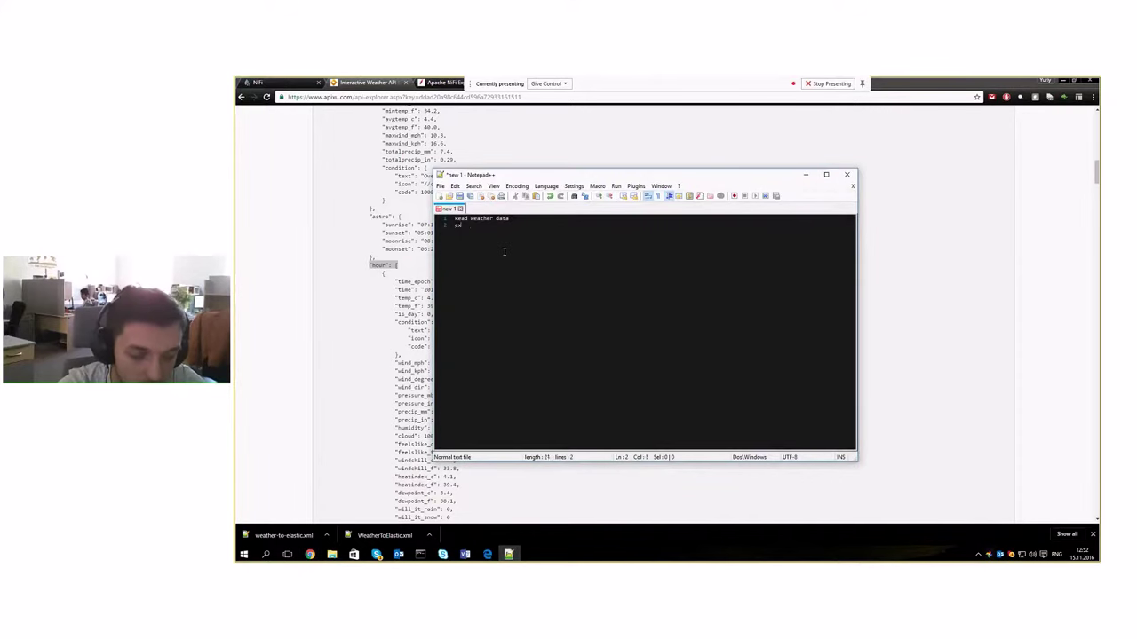
text(tract hours )
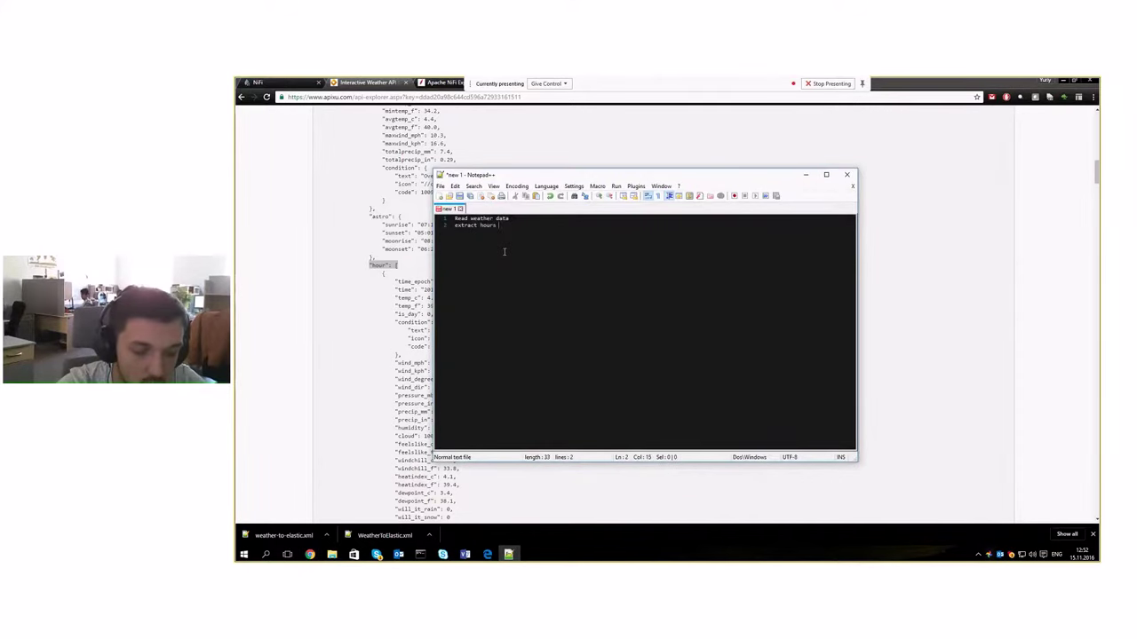
text(data)
key(Escape)
key(Return)
text(split data)
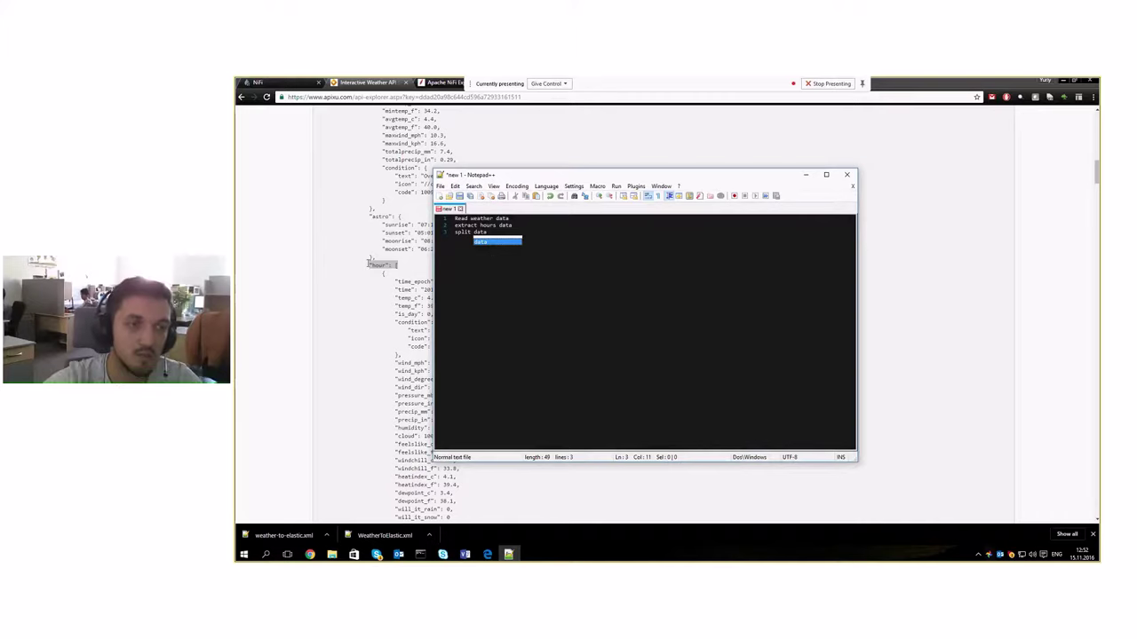
Examine the entries of the hour array in the API response and highlight the complete first hourly object
click(351, 264)
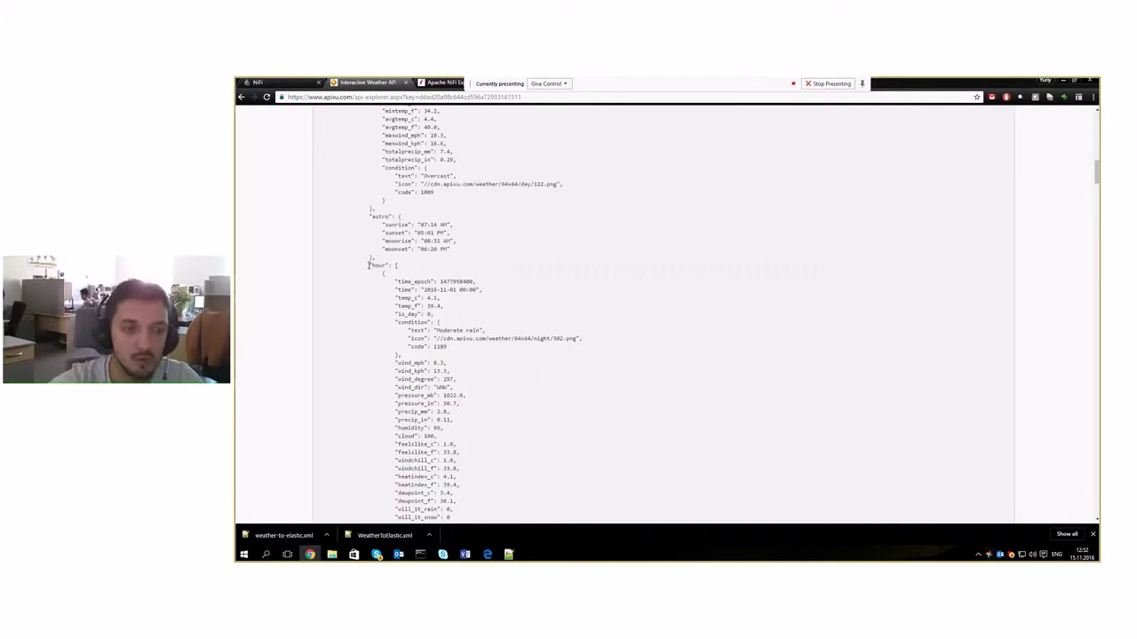
scroll(378, 274, down, 4)
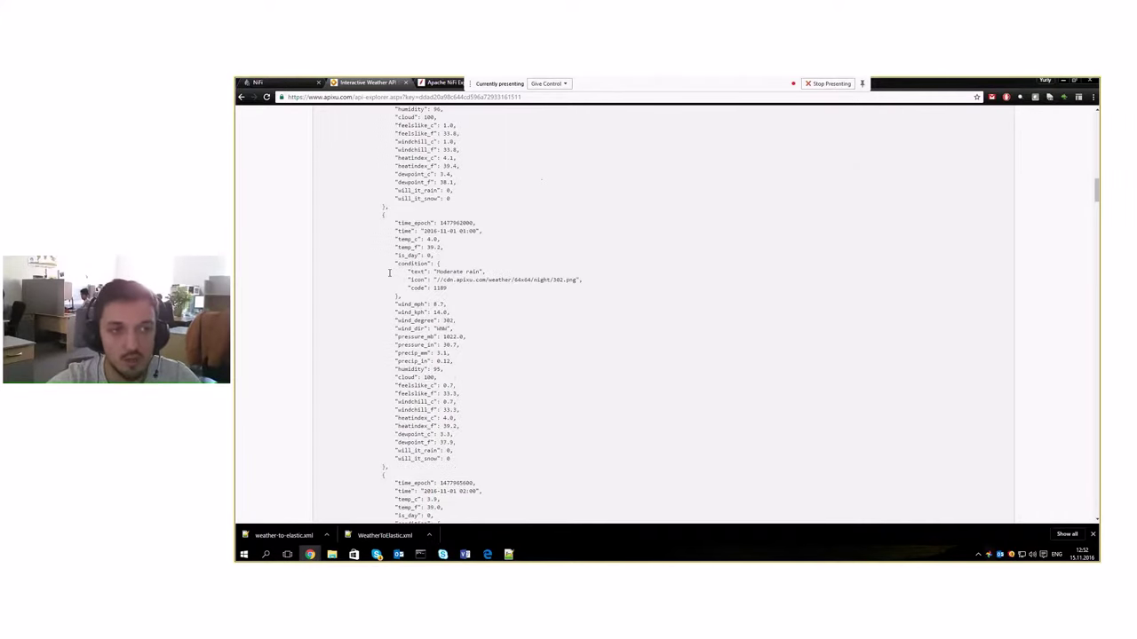
scroll(389, 275, up, 1)
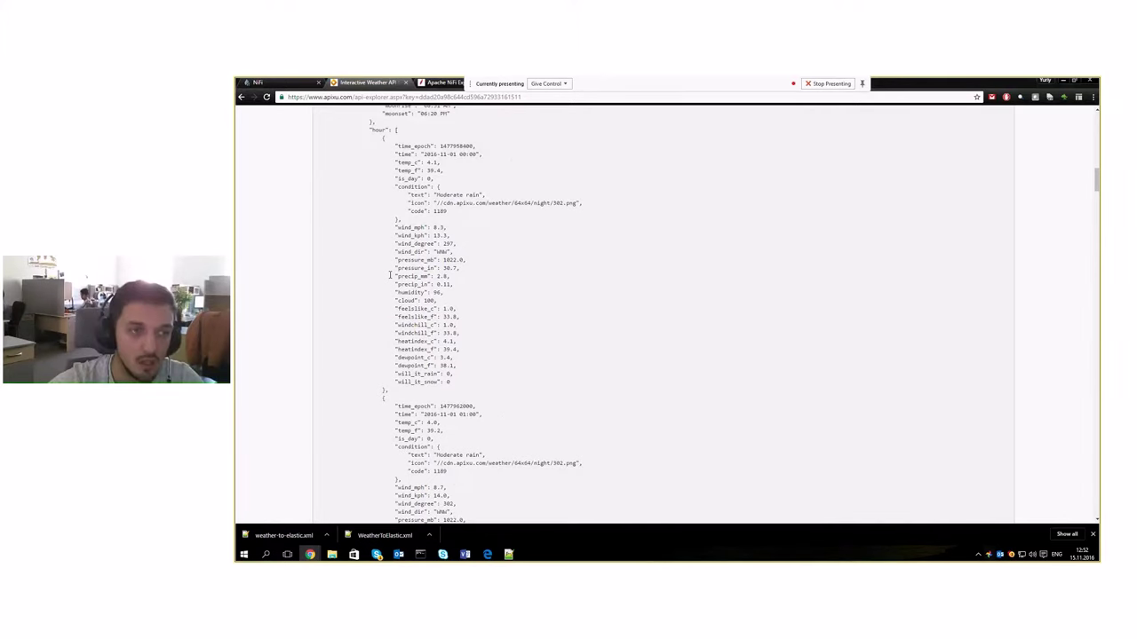
drag(380, 139, 385, 389)
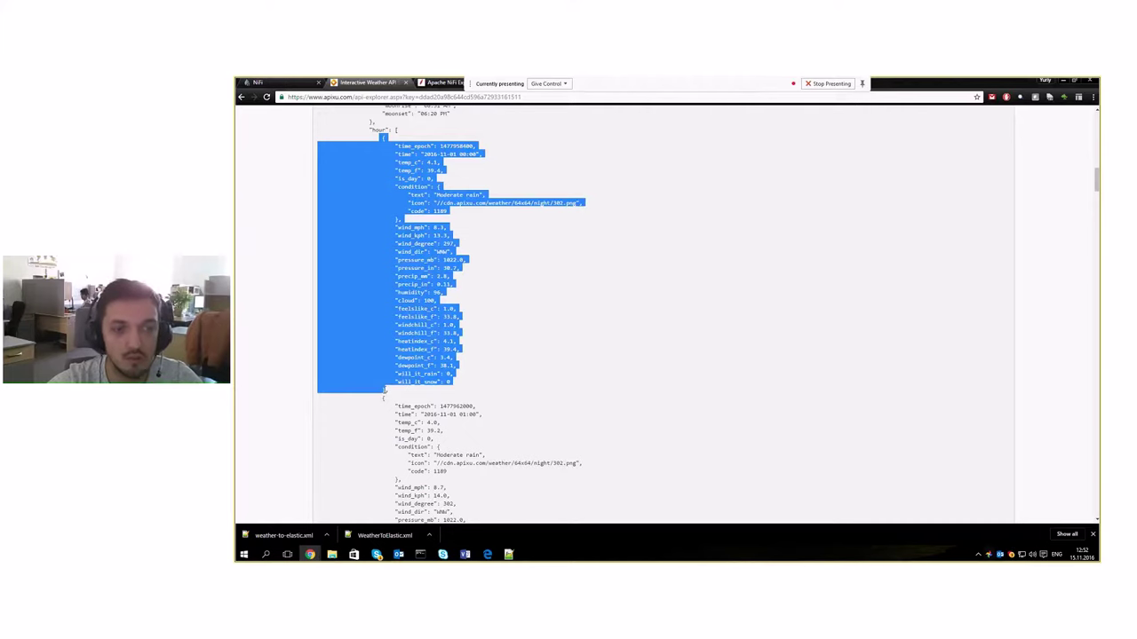
Add "save data to elasticsearch" as the fourth line of the notes in Notepad++
click(511, 555)
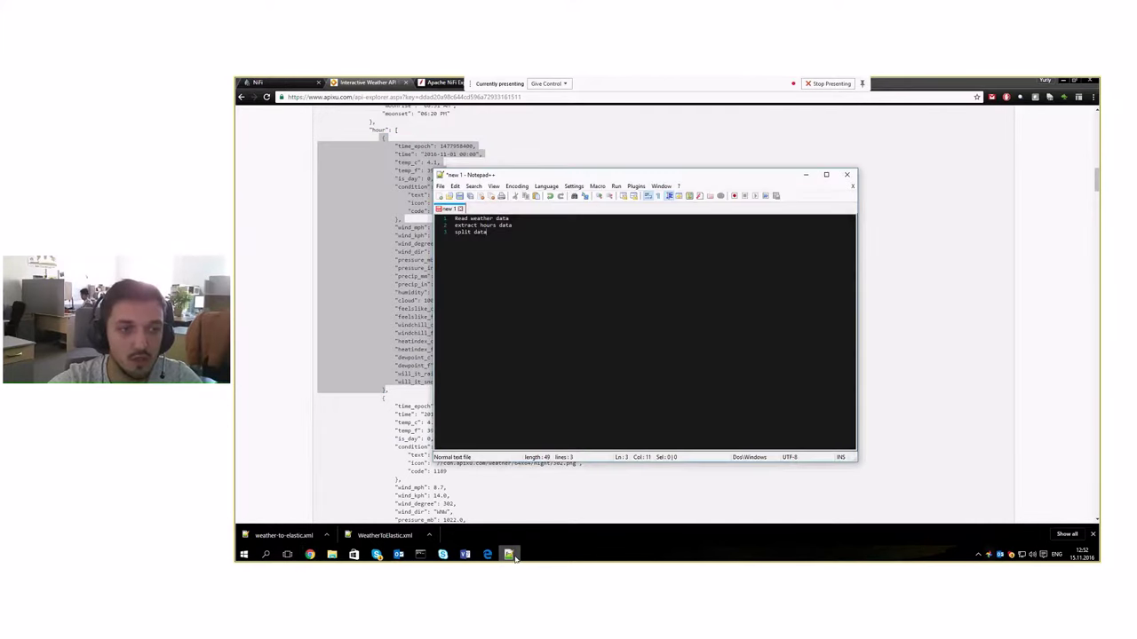
key(Return)
text(save data to elas)
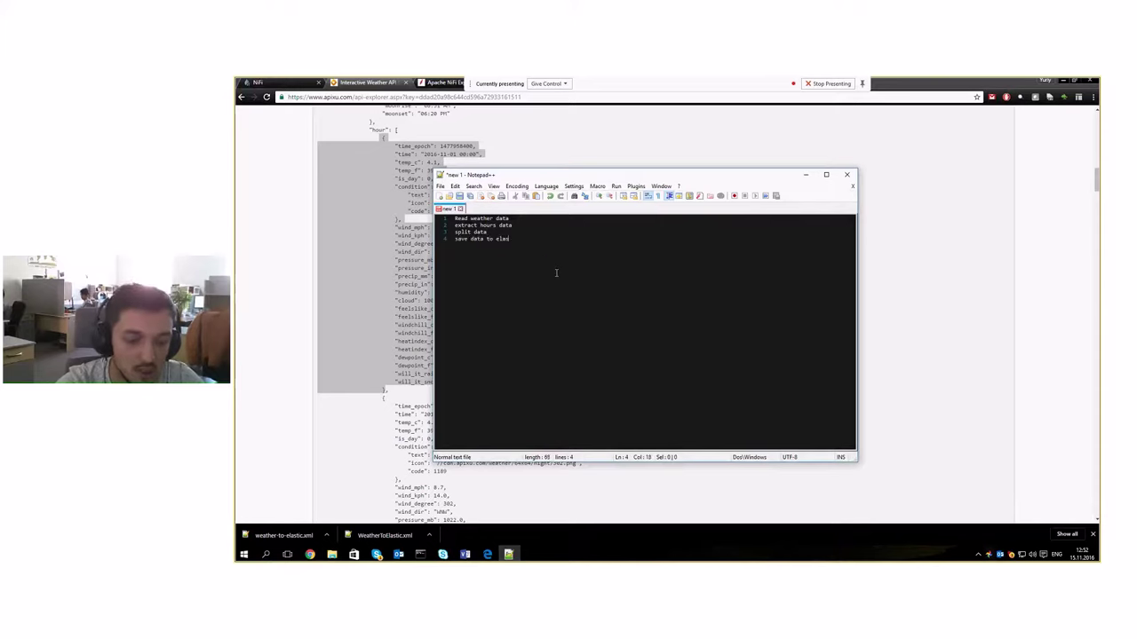
text(ticsearch)
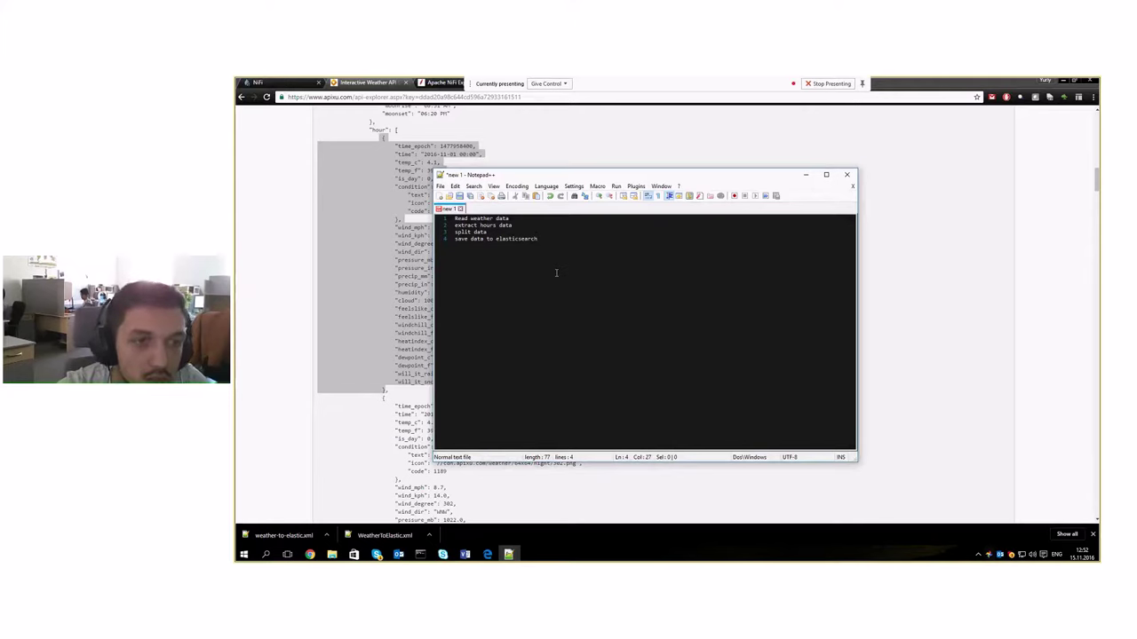
Move the Notepad++ notes window off the browser and switch back to the empty NiFi canvas
key(ctrl+a)
double_click(457, 218)
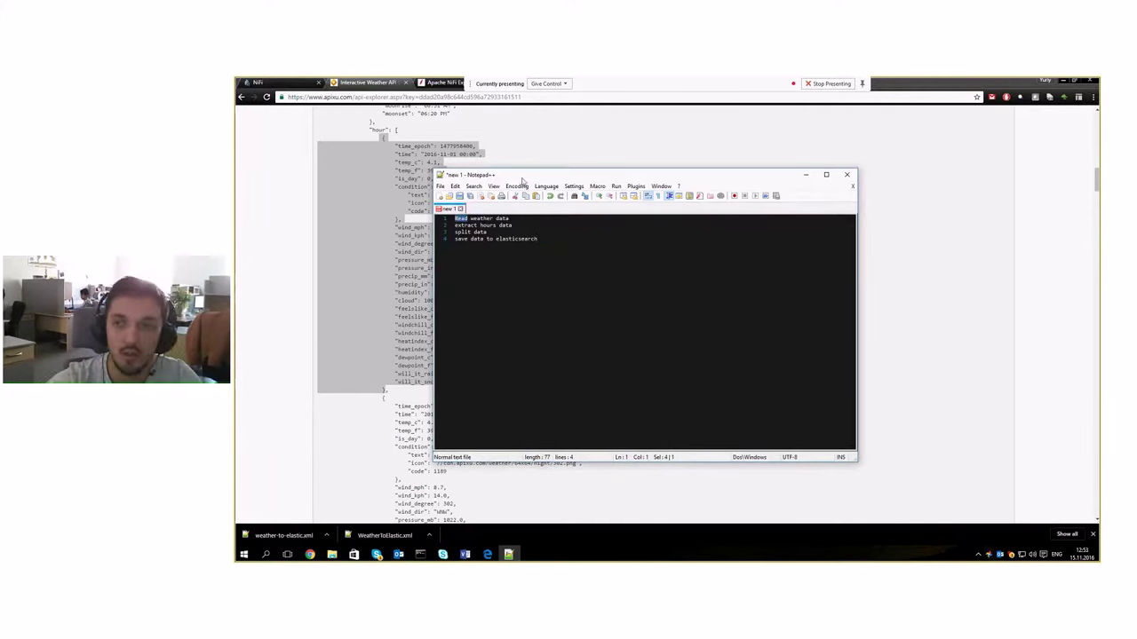
drag(523, 182, 1133, 204)
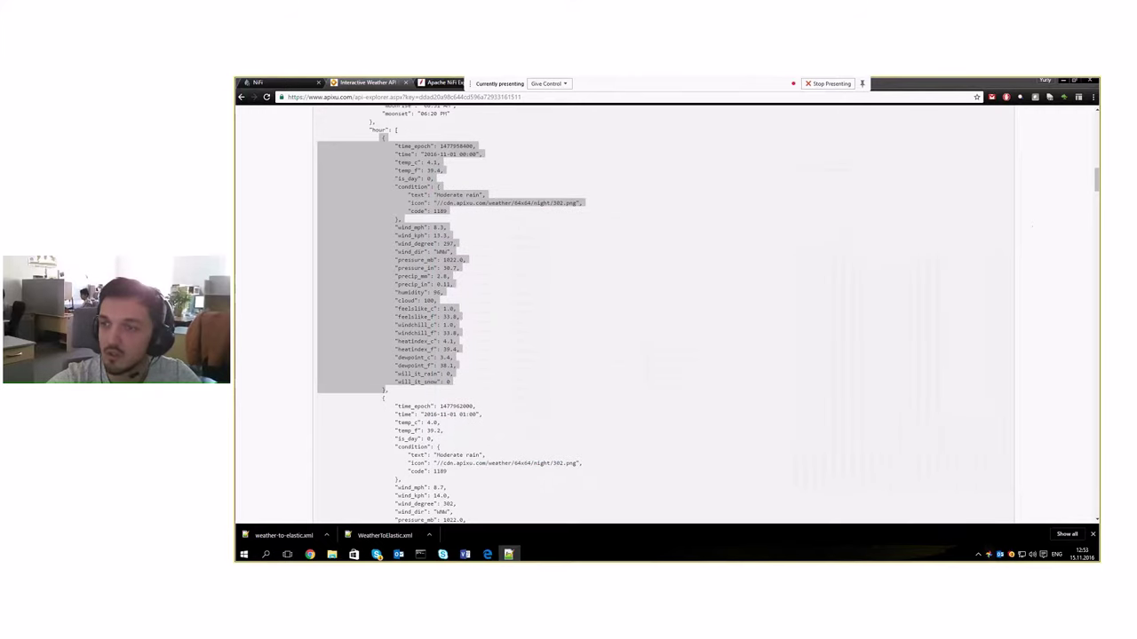
click(259, 83)
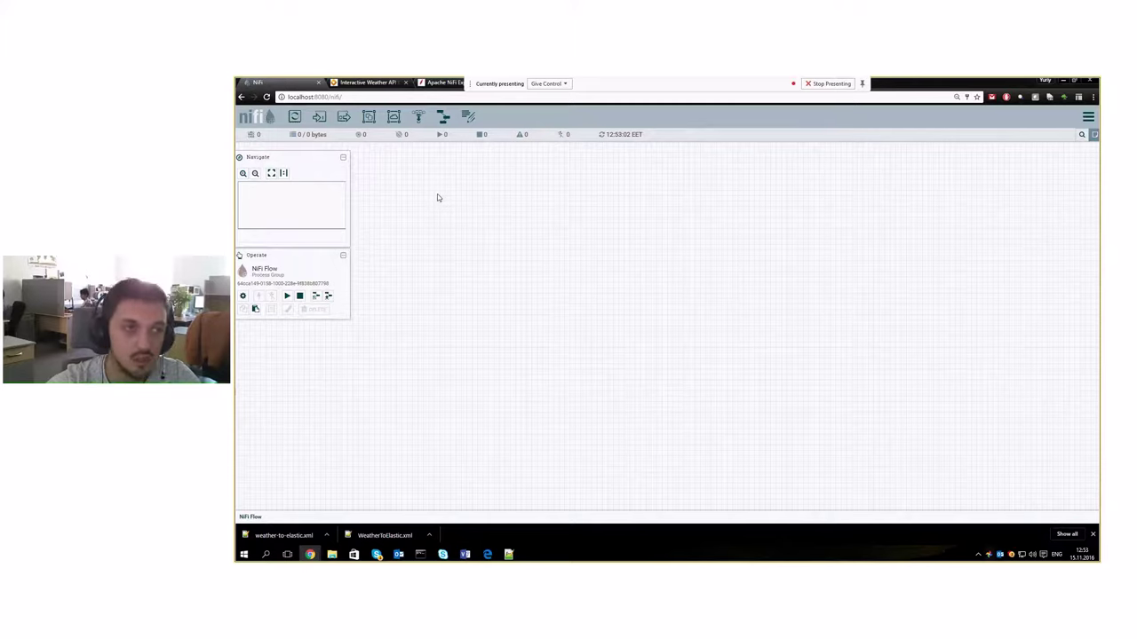
Add a GetHTTP processor to the flow and move it towards the upper left of the canvas
drag(295, 116, 578, 281)
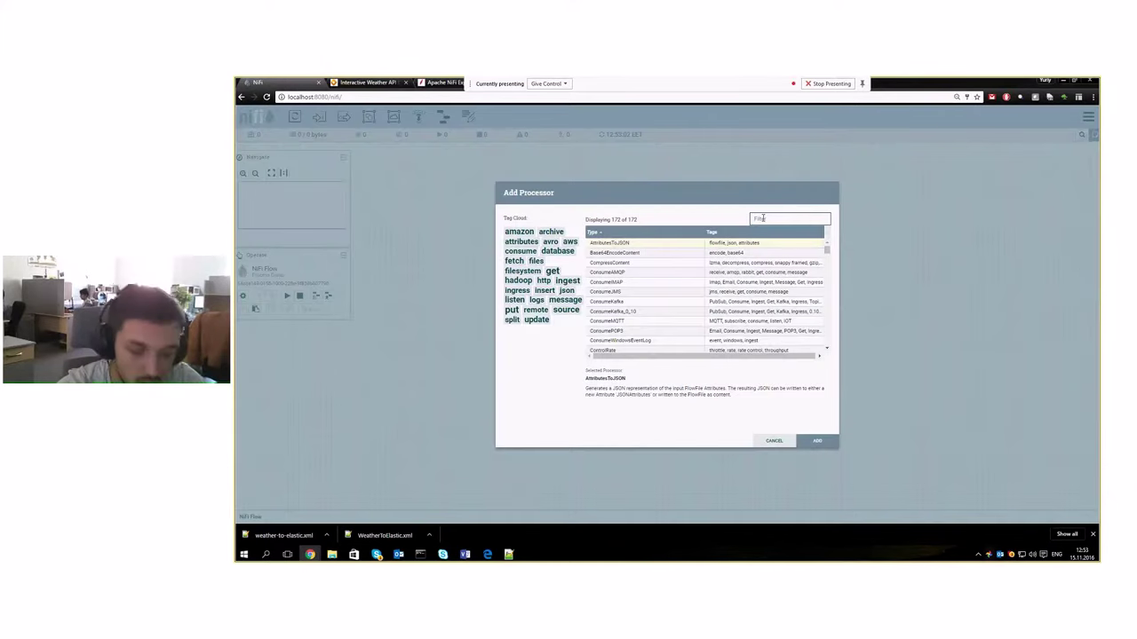
text(gethttp)
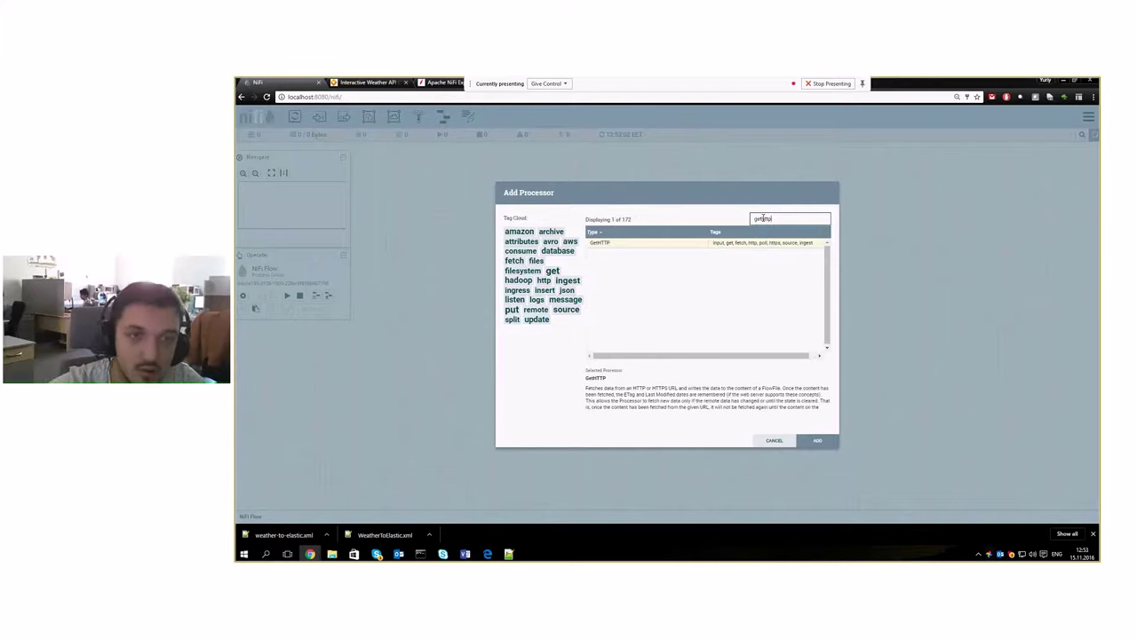
double_click(728, 243)
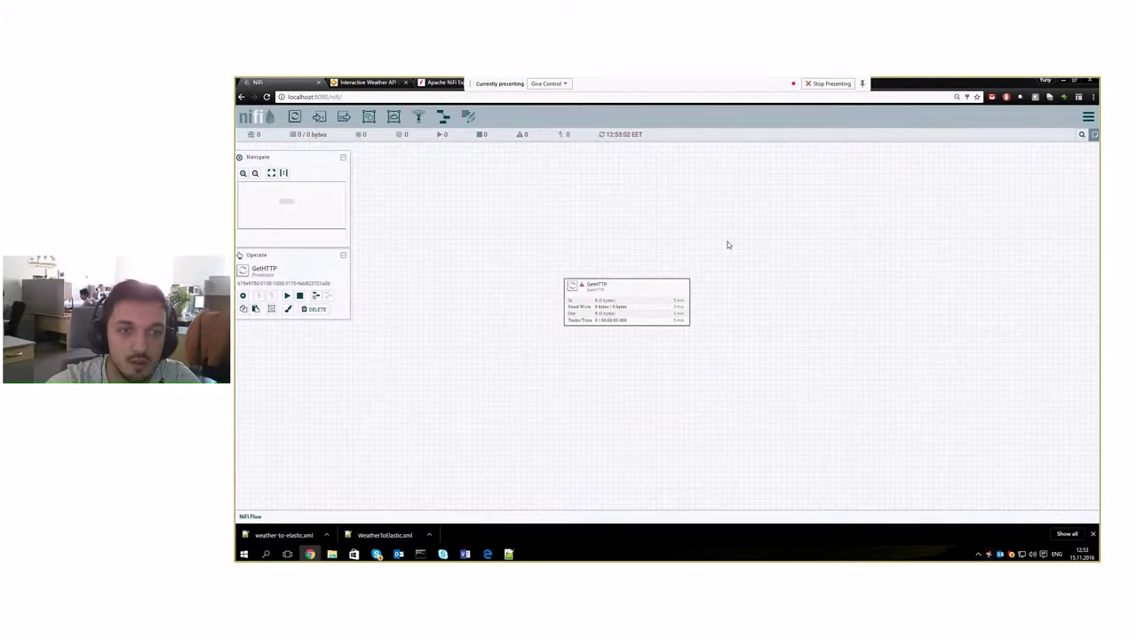
drag(631, 287, 533, 175)
right_click(532, 175)
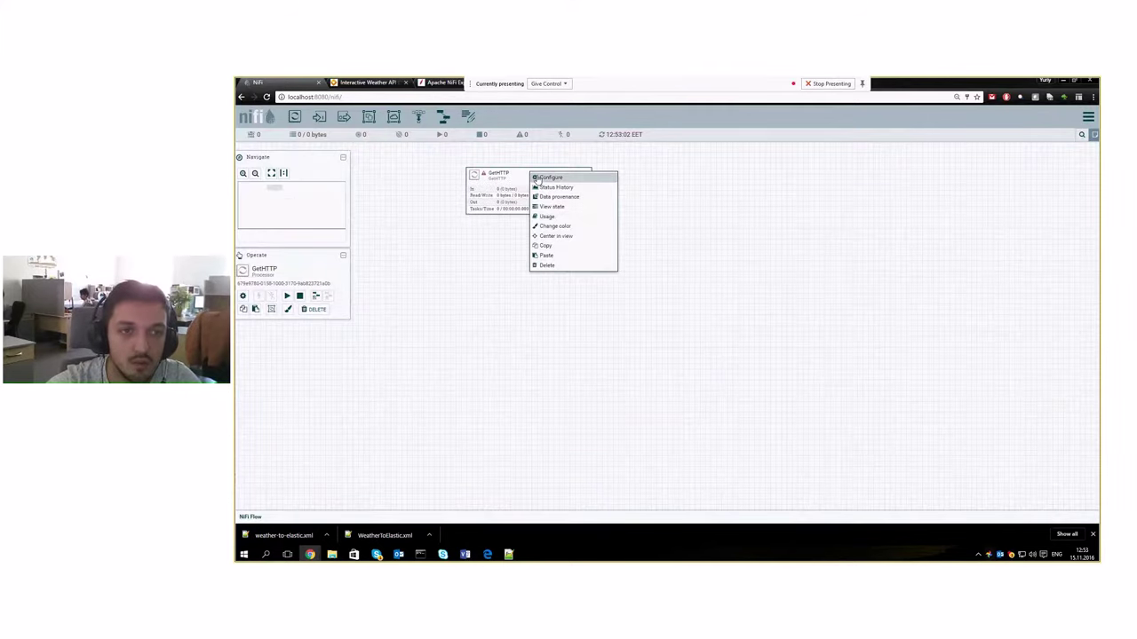
click(545, 178)
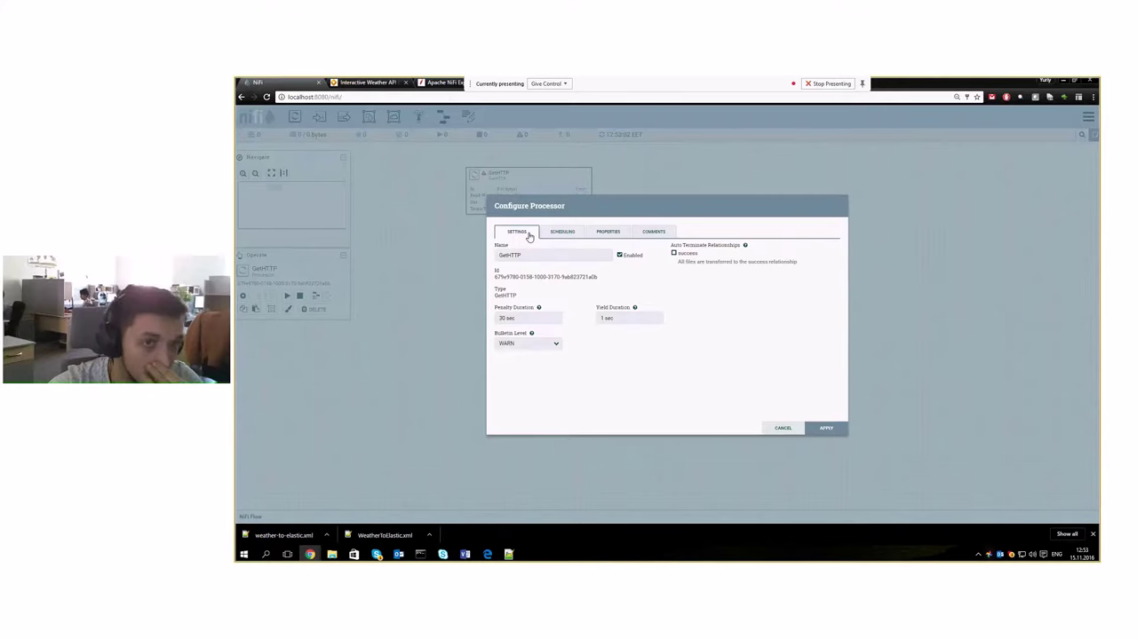
key(Escape)
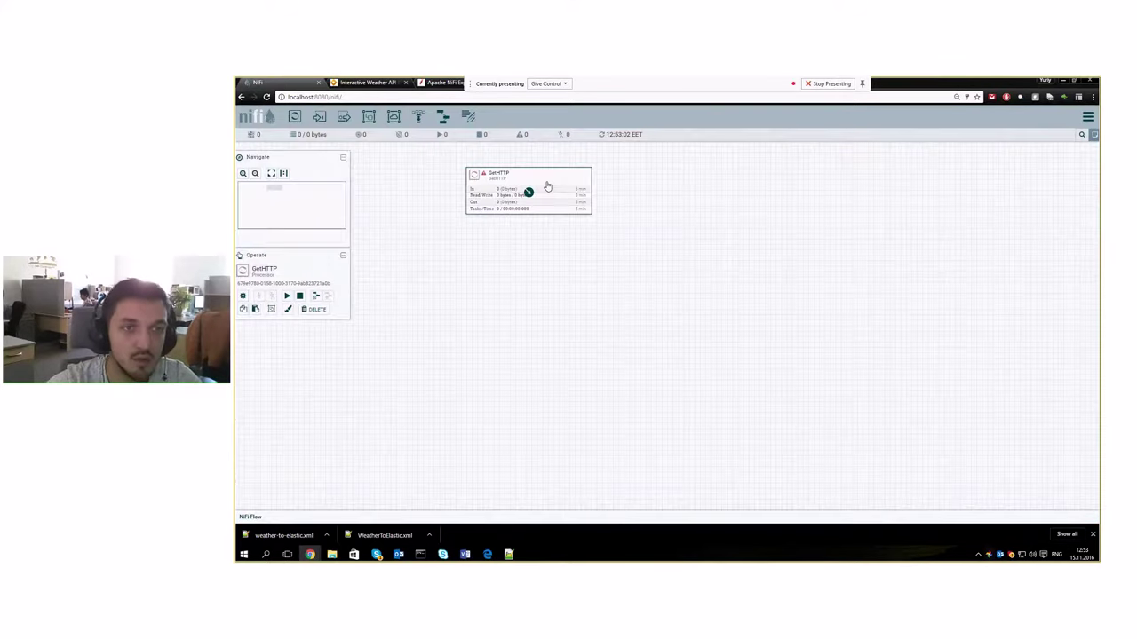
Open the GetHTTP processor's configuration and set its run schedule to "1 days"
right_click(525, 177)
click(536, 185)
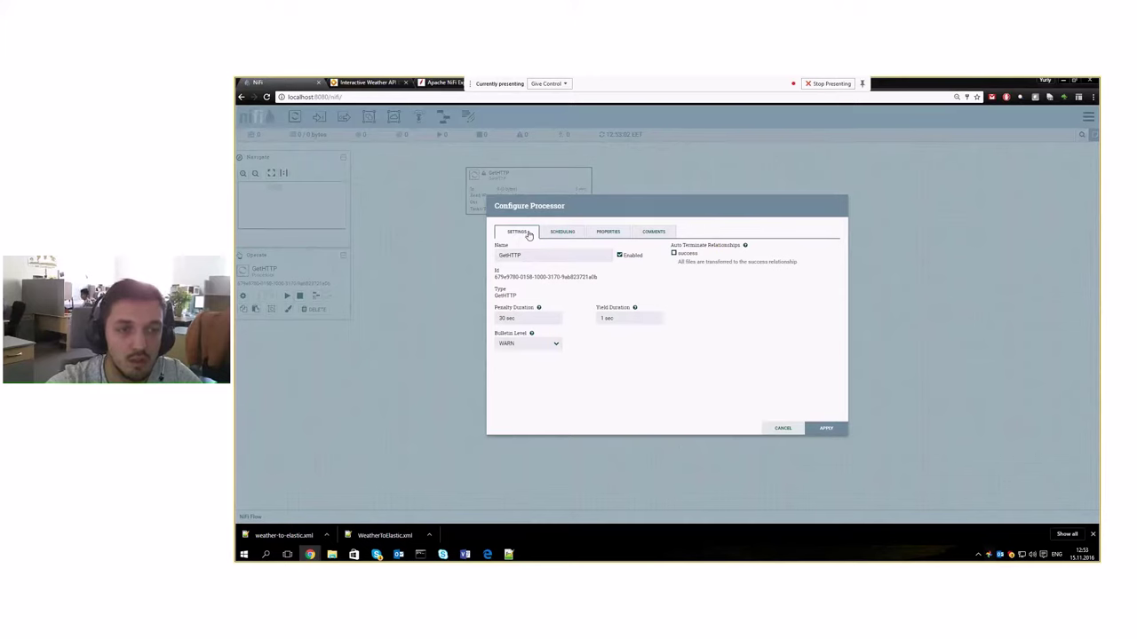
click(662, 233)
click(517, 233)
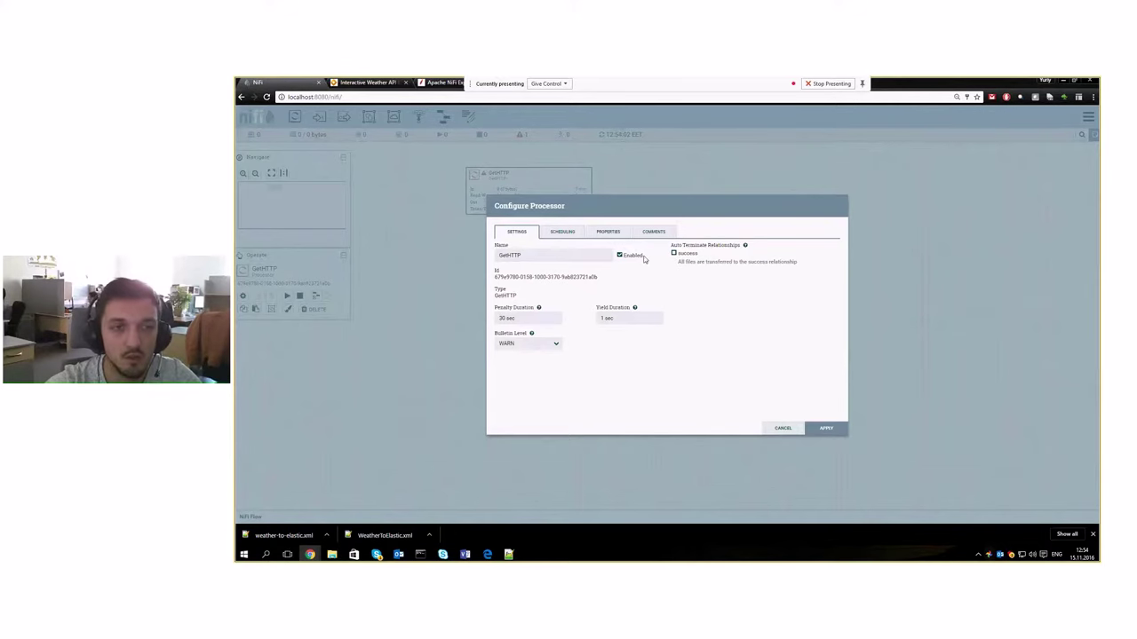
click(560, 235)
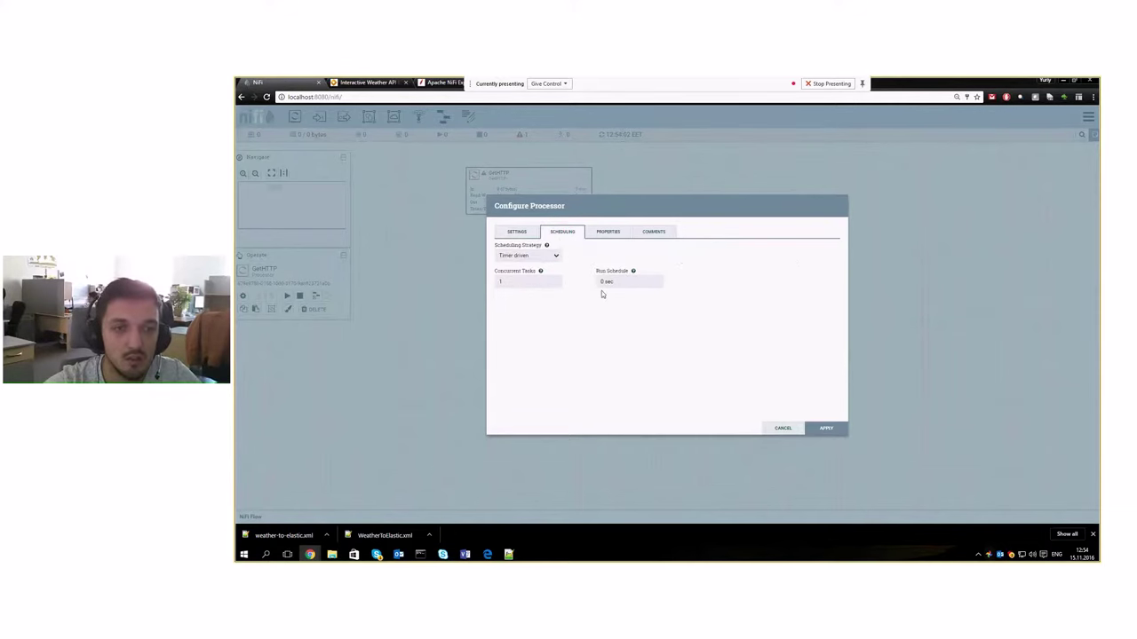
drag(606, 281, 592, 283)
key(ctrl+a)
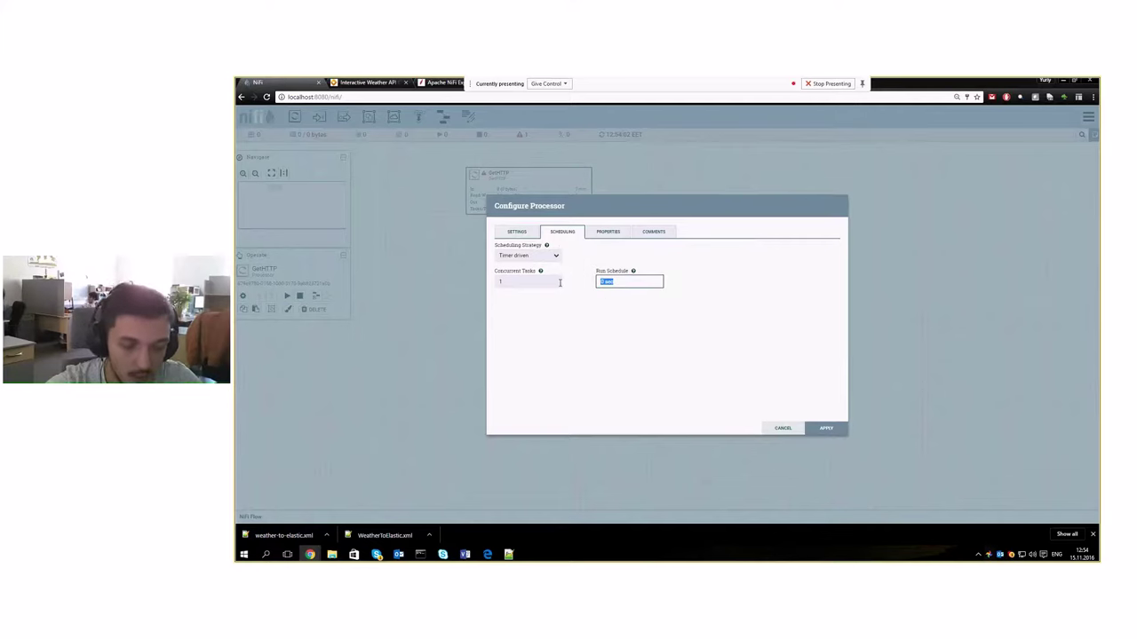
text(1 days)
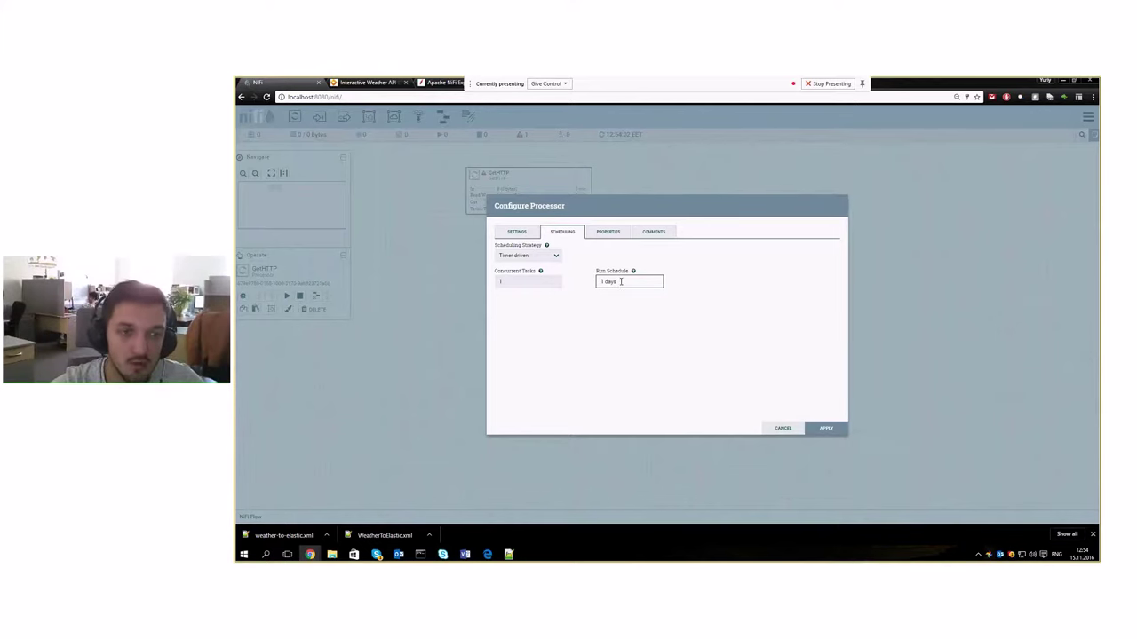
click(502, 282)
click(642, 282)
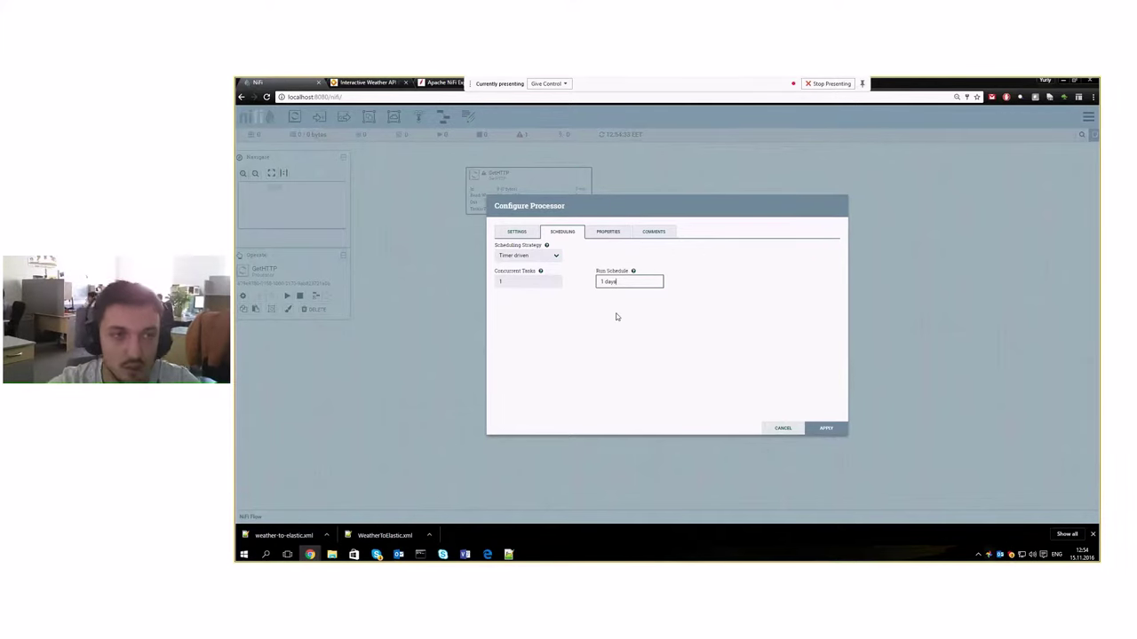
Look over the scheduling strategies available for the GetHTTP processor without changing the selection
click(556, 259)
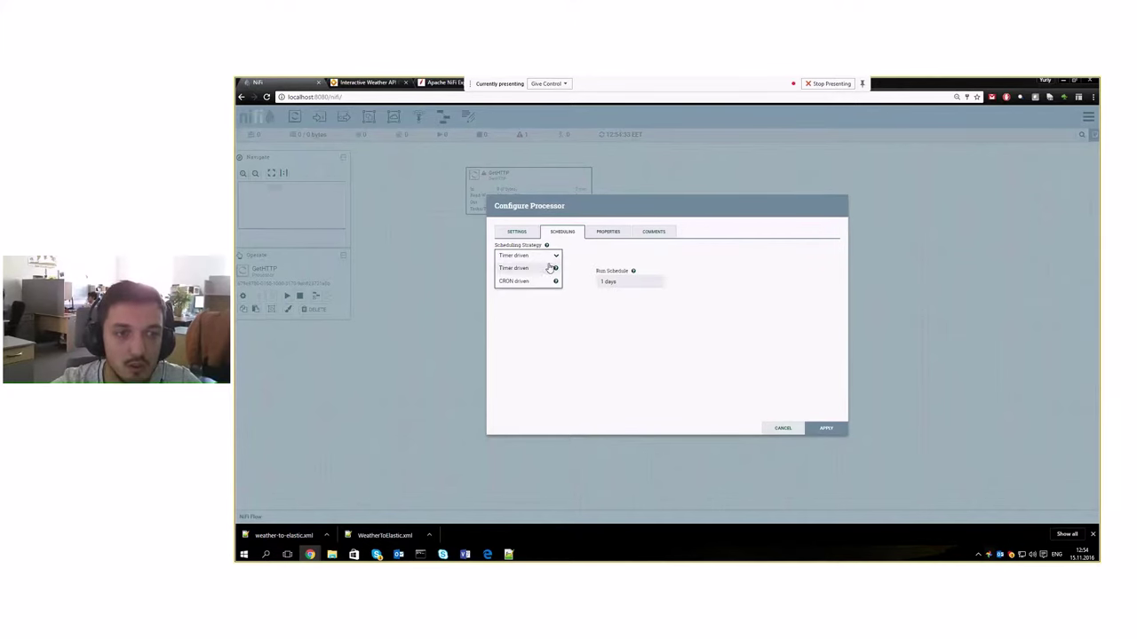
click(666, 263)
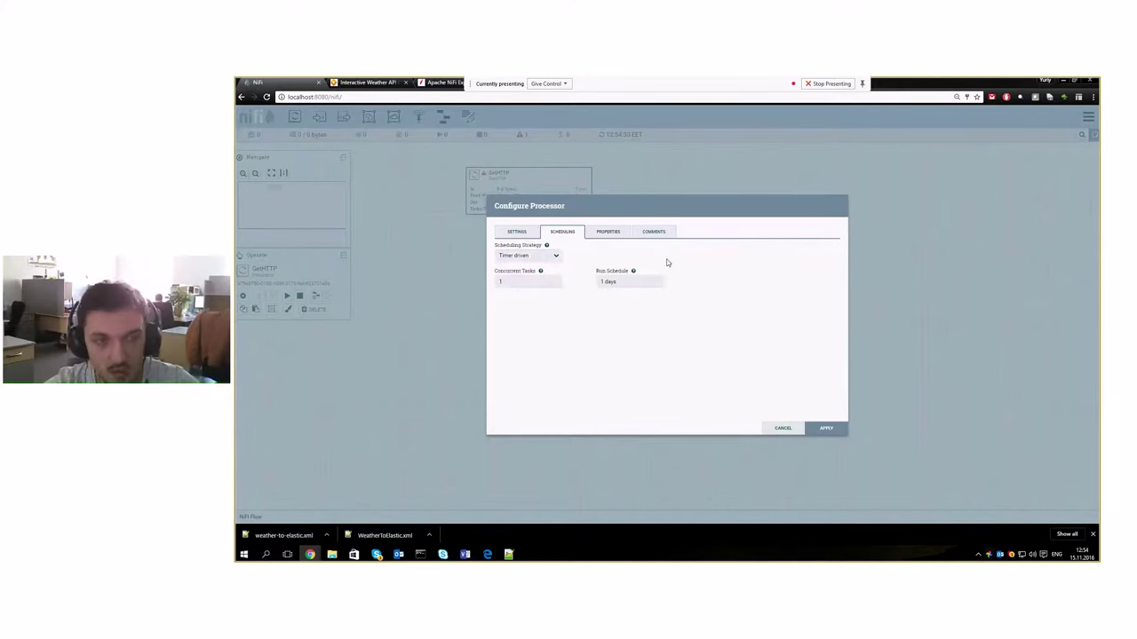
click(552, 259)
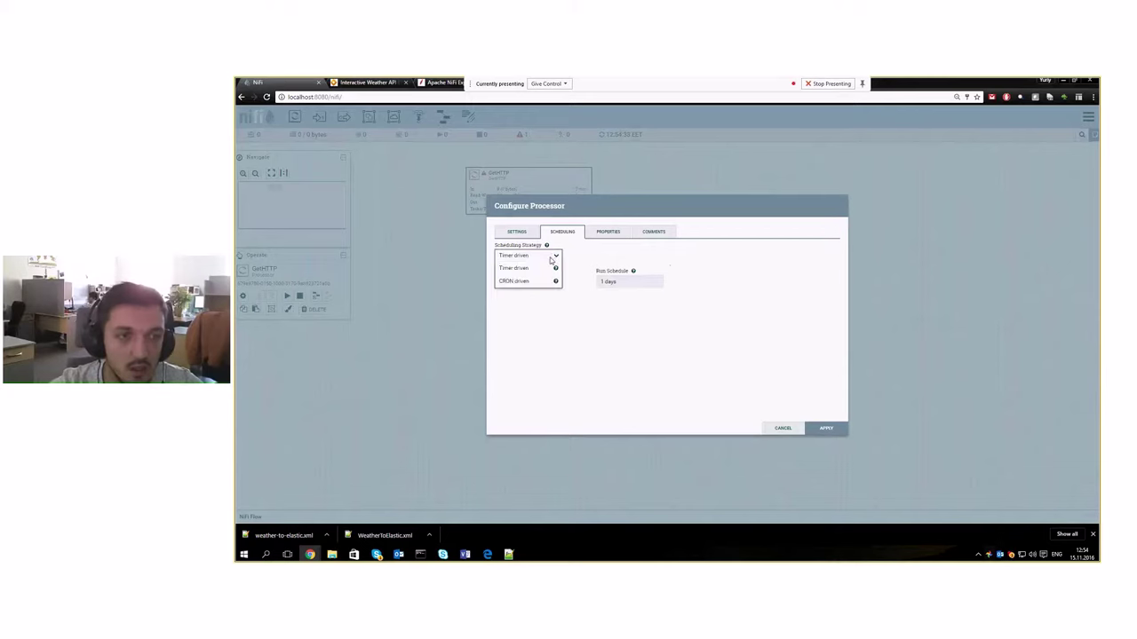
click(637, 256)
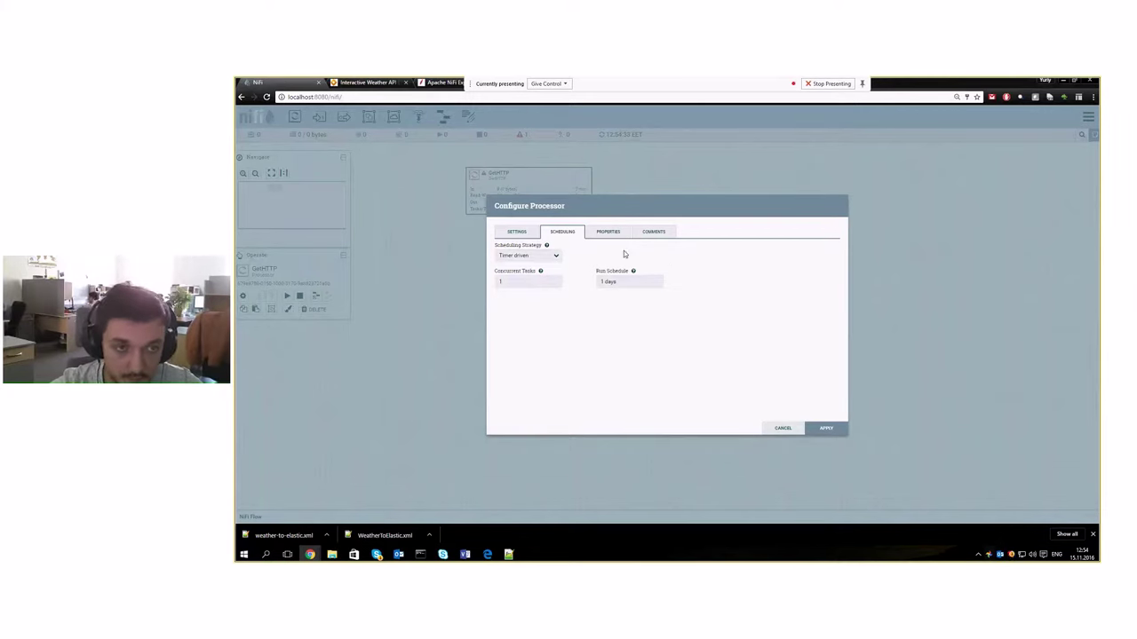
Fill the GetHTTP URL property with the apixu history.json call for Lviv, including the API key and a now()-based date expression
click(610, 235)
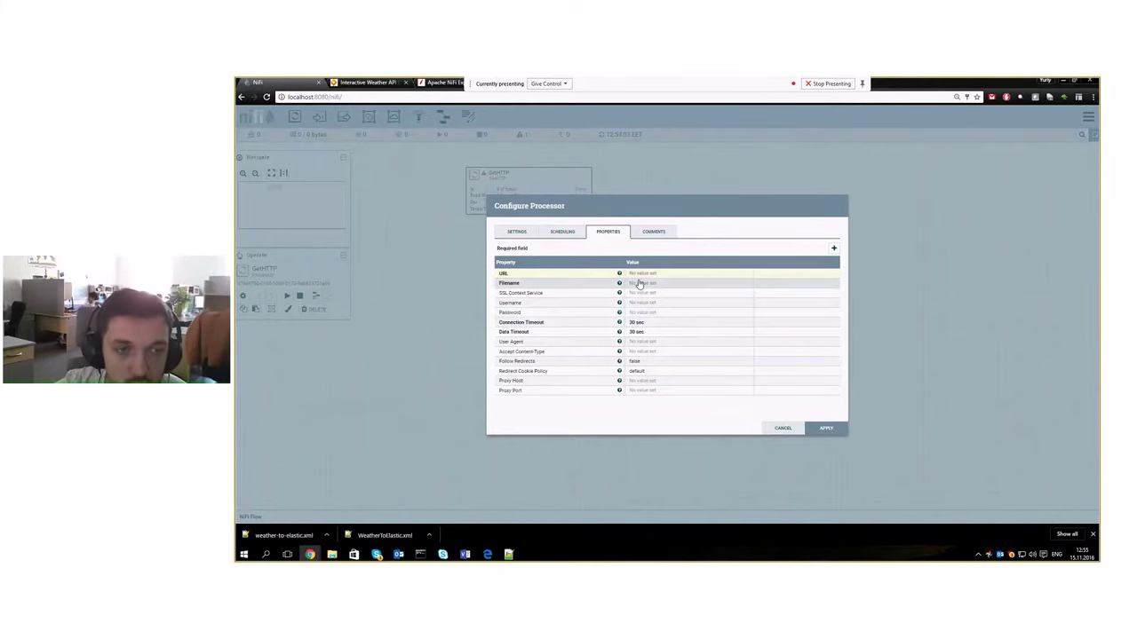
click(363, 85)
scroll(477, 330, up, 15)
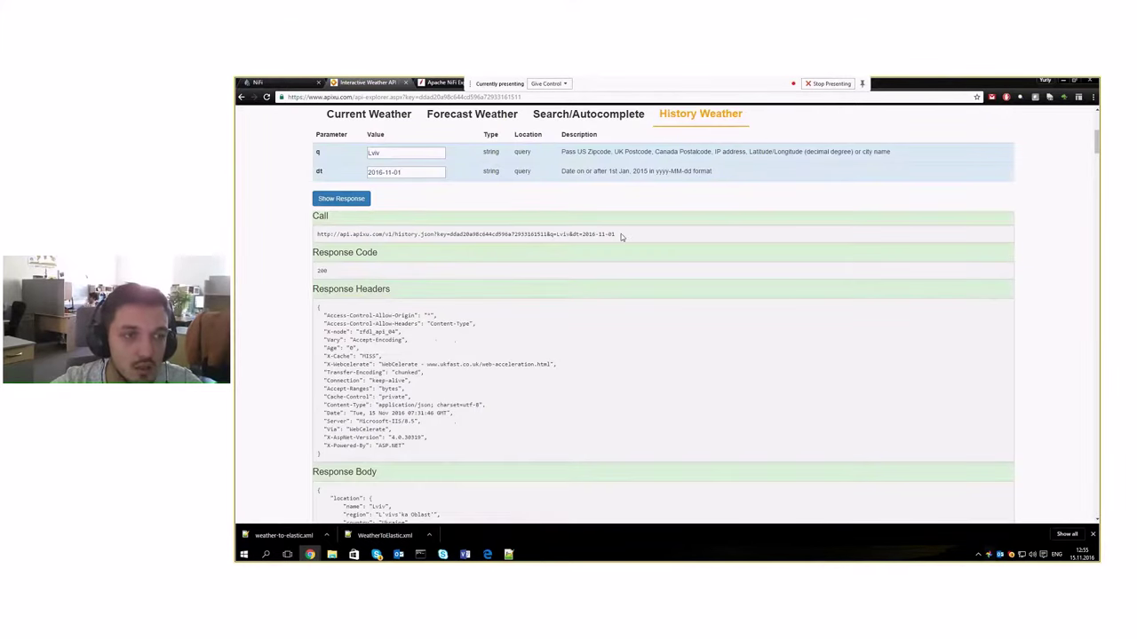
drag(621, 233, 316, 234)
click(282, 83)
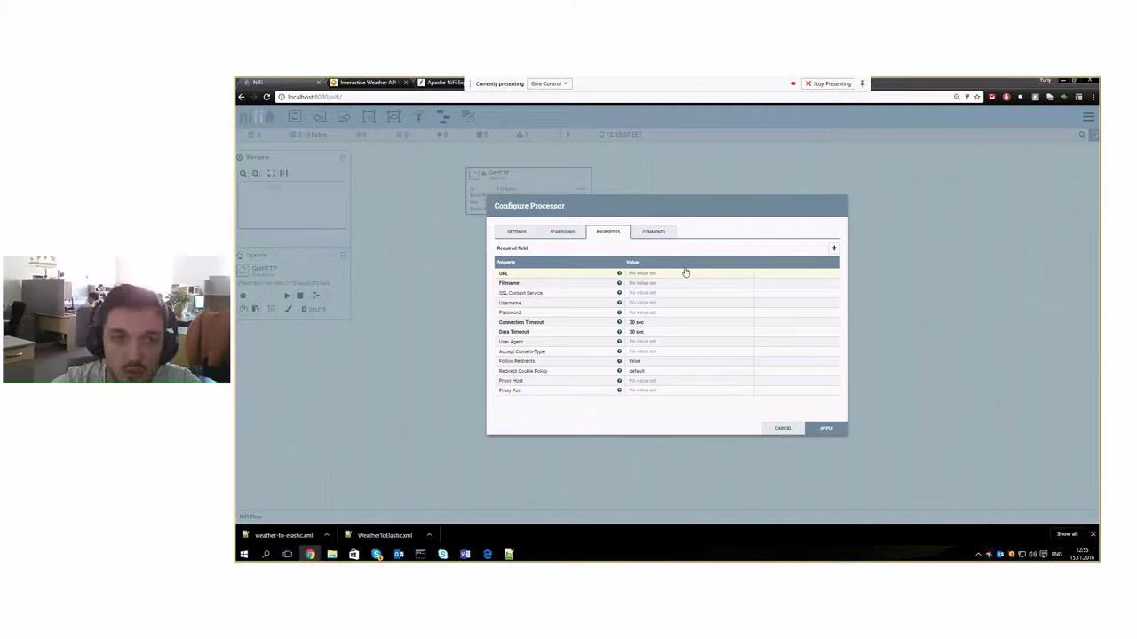
click(654, 272)
key(ctrl+v)
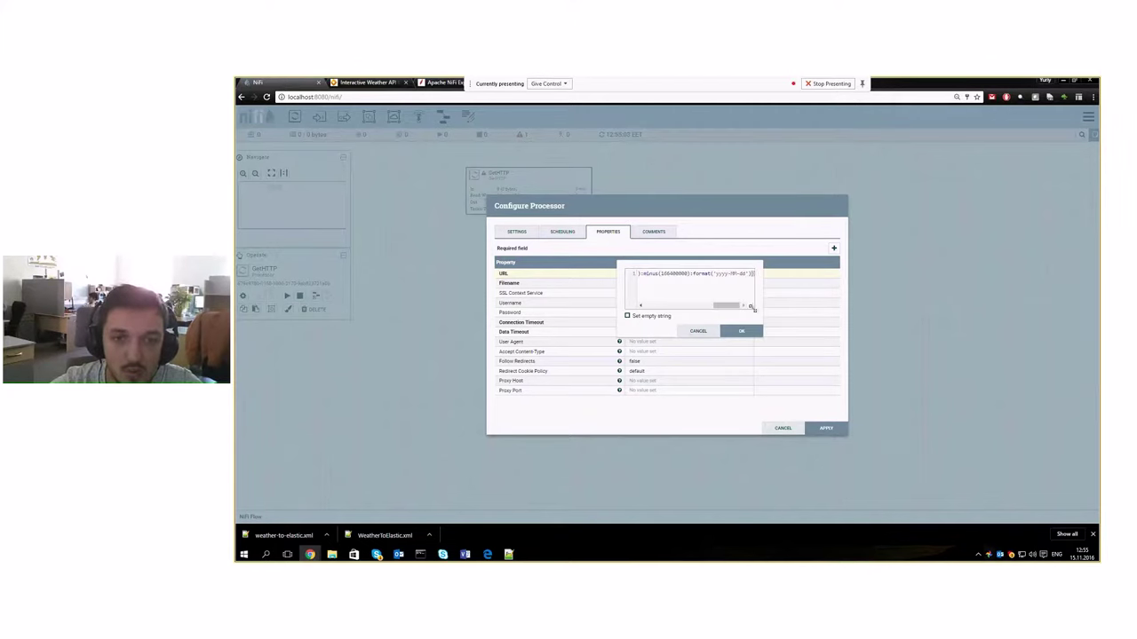
drag(752, 306, 1070, 346)
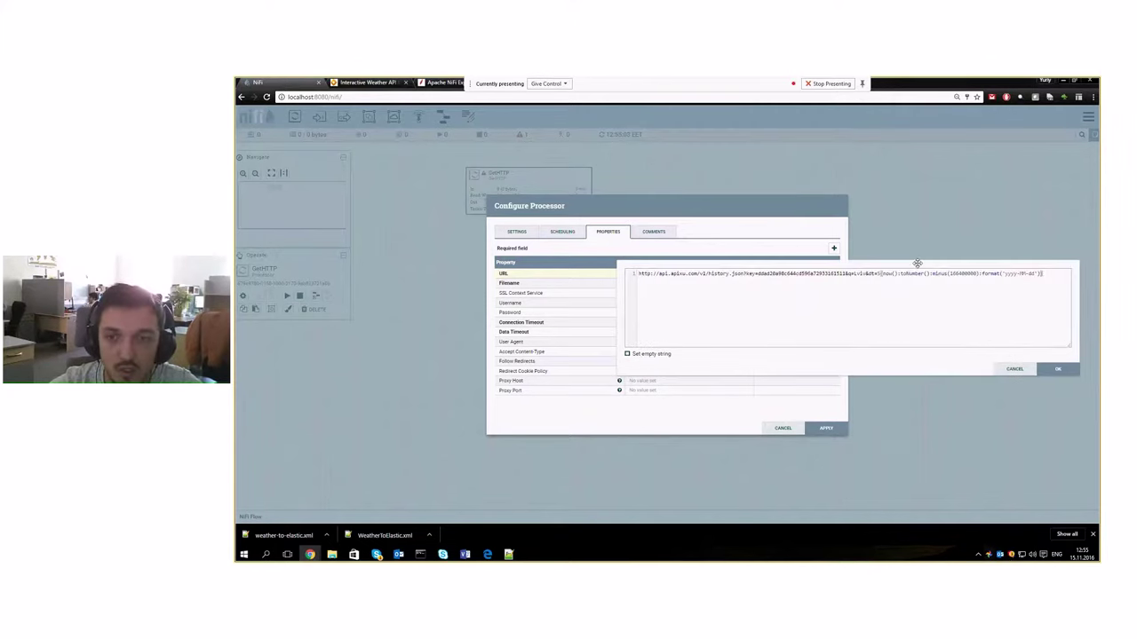
Examine the key, city and date parameters of the request URL
double_click(799, 274)
click(757, 274)
double_click(859, 274)
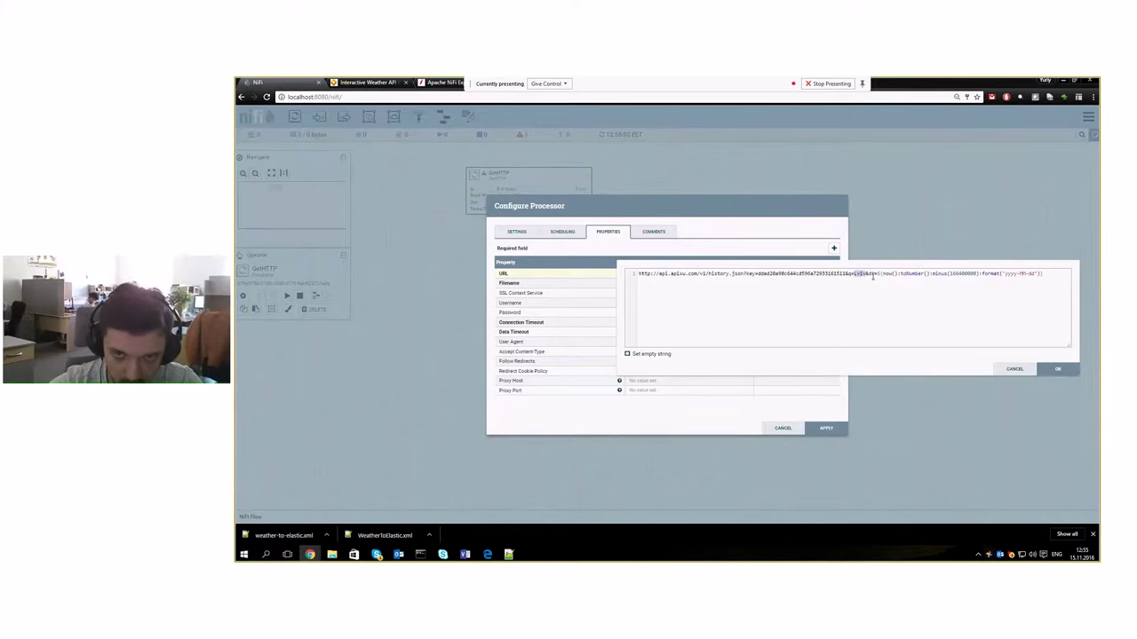
click(877, 274)
double_click(888, 274)
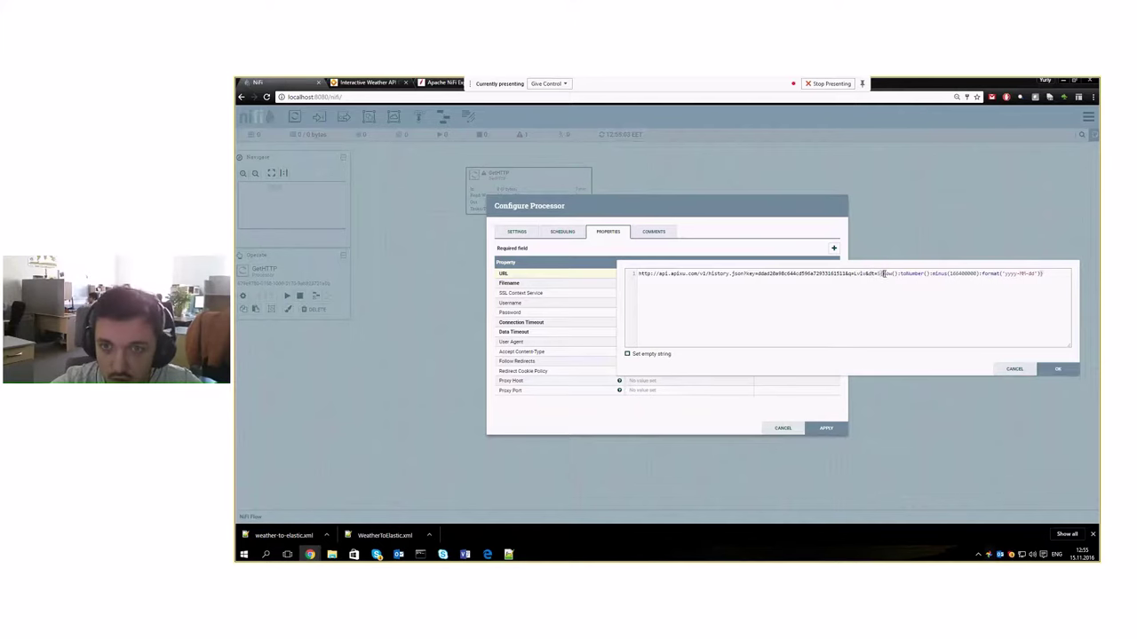
Set the minus() argument in the URL's date expression to 86400000
click(955, 273)
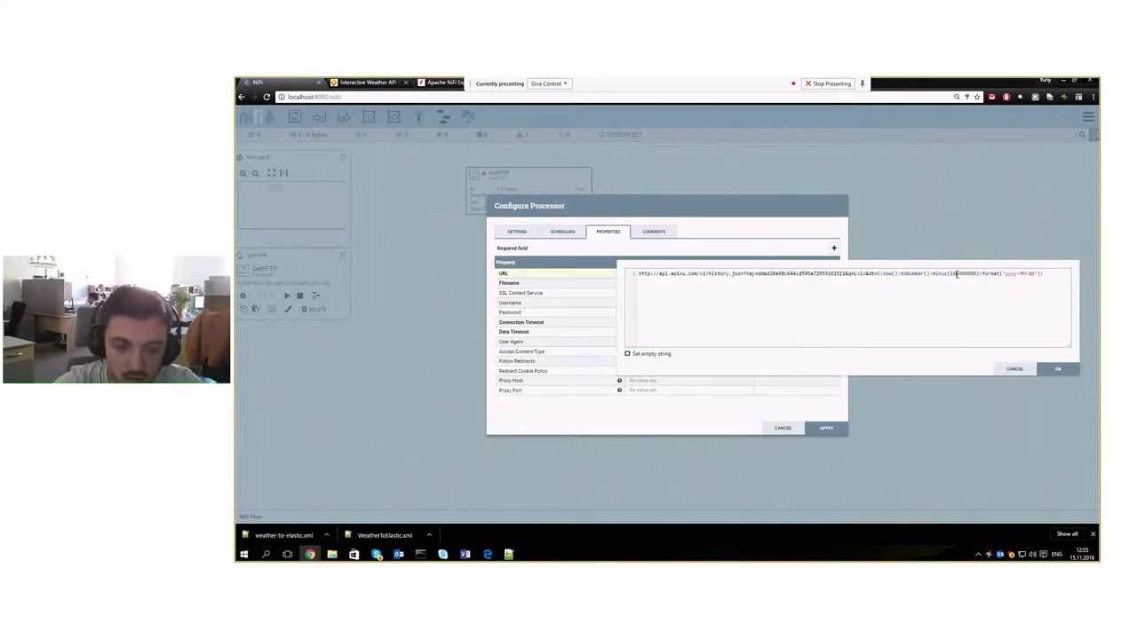
key(BackSpace)
key(BackSpace)
text(8)
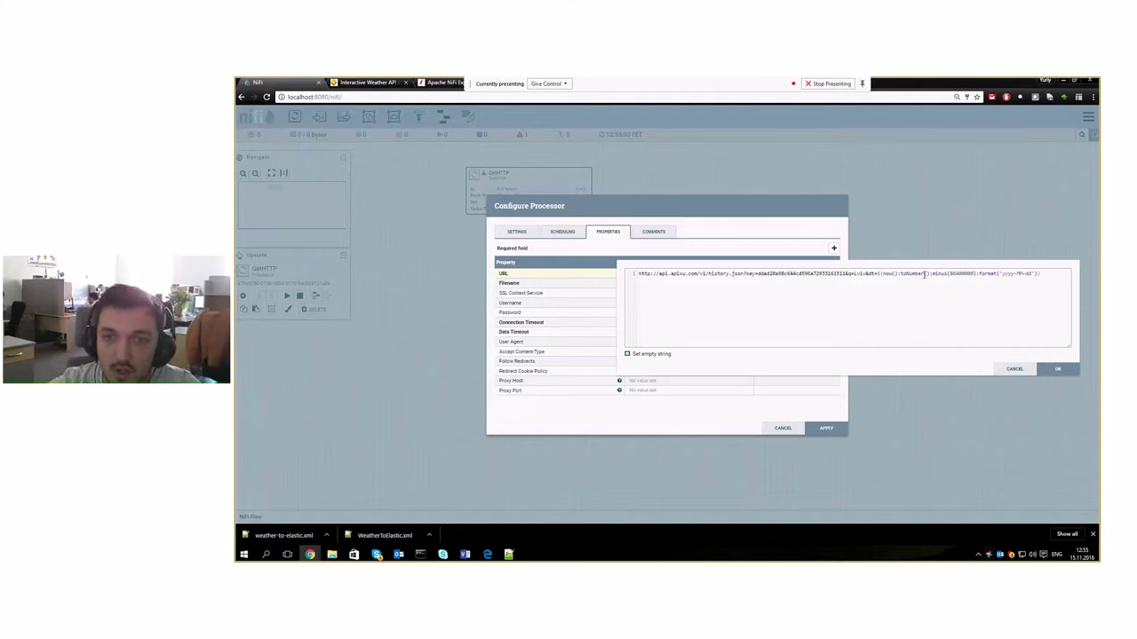
drag(949, 274, 970, 275)
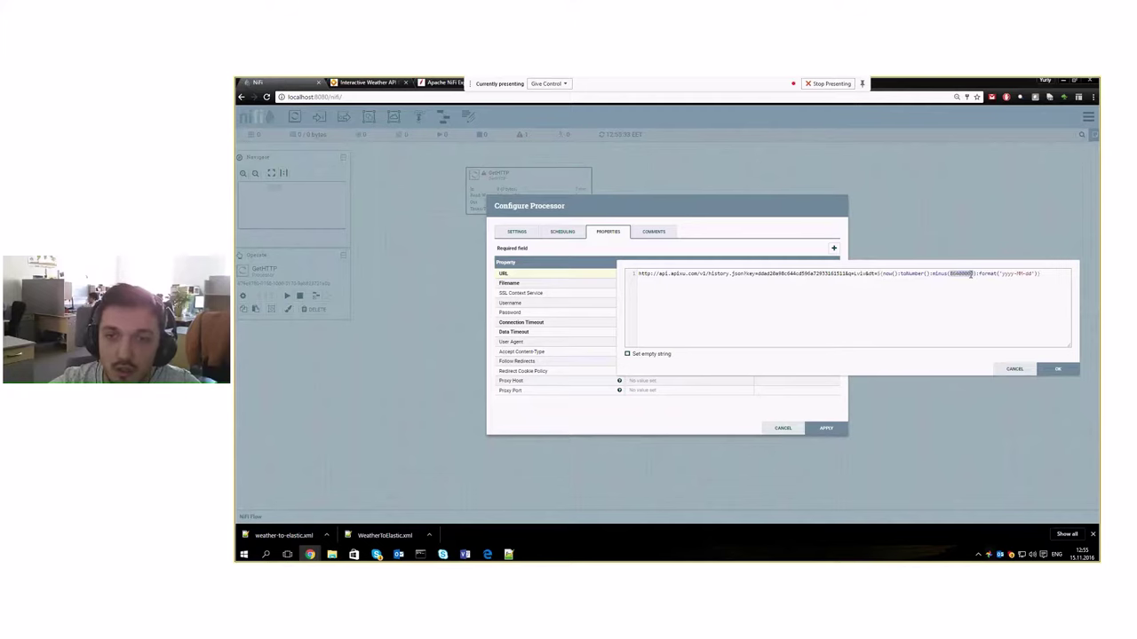
click(980, 273)
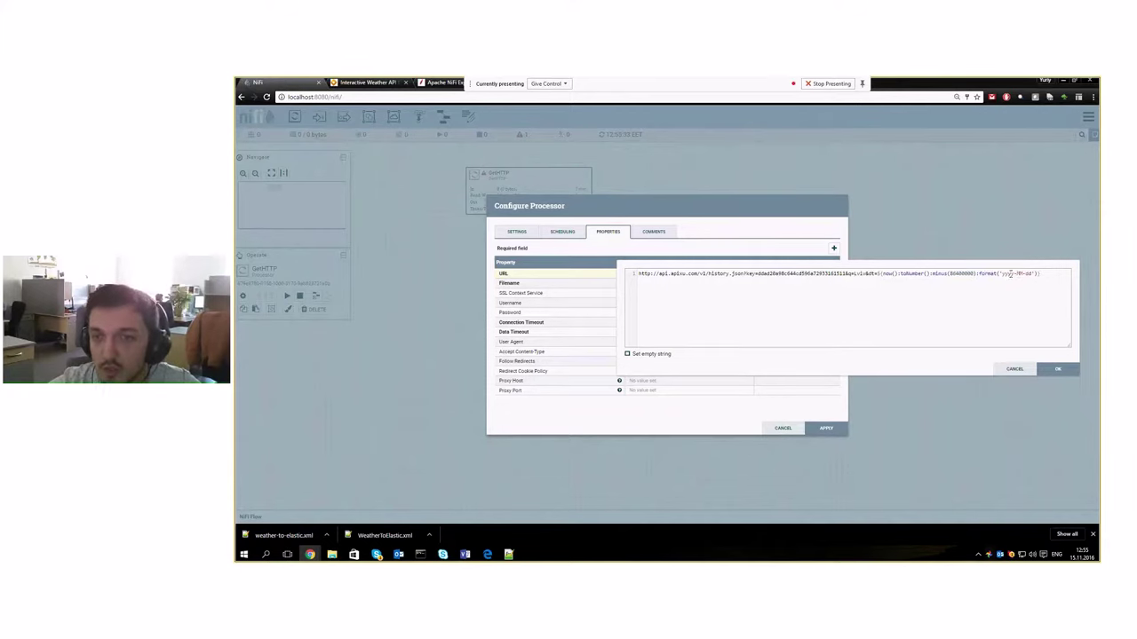
Check the date format in the weather API explorer's history call and save the URL property value
click(373, 85)
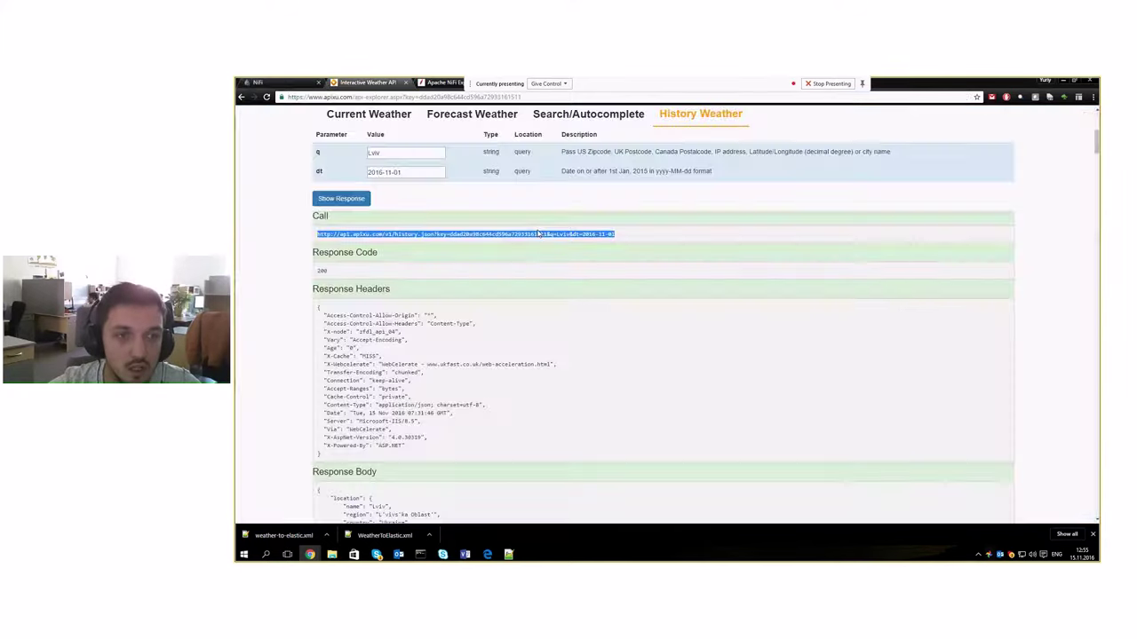
click(581, 234)
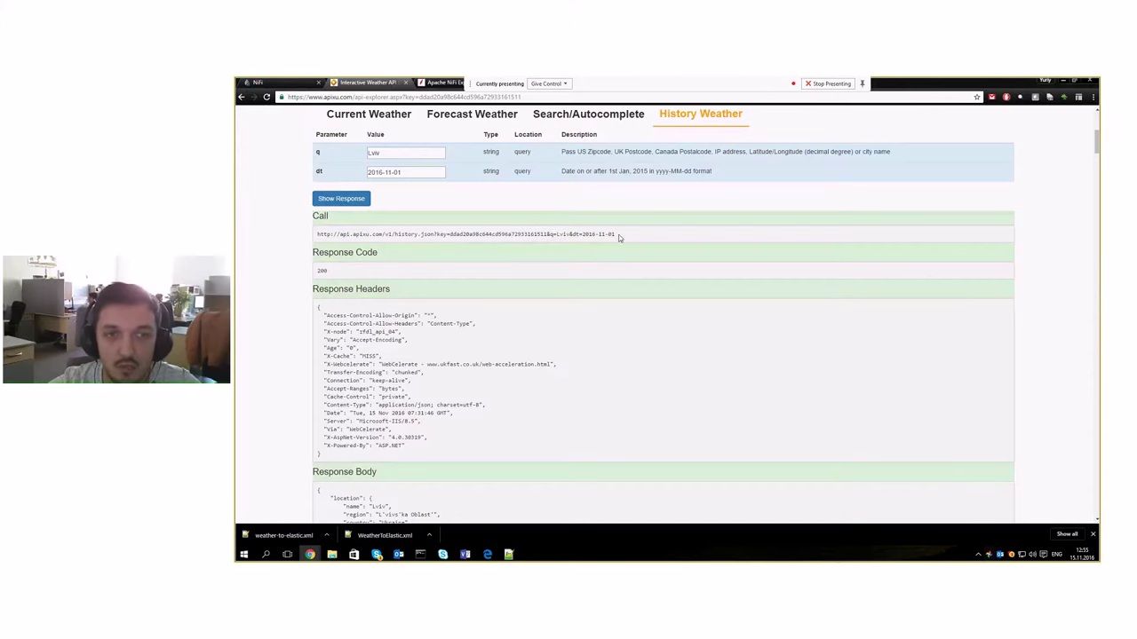
click(277, 83)
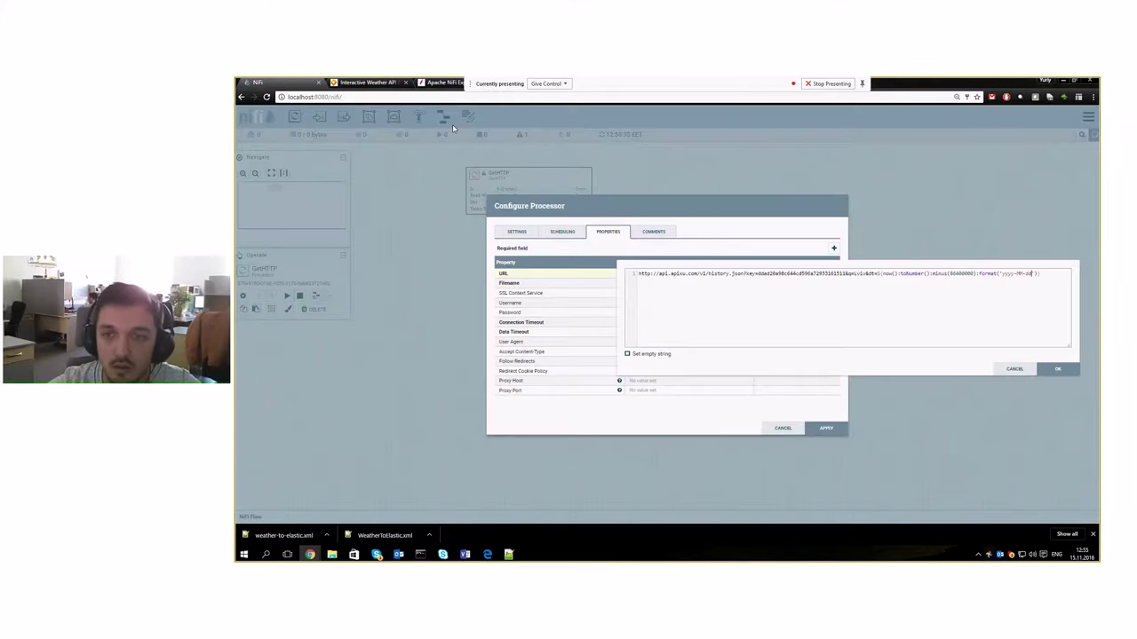
click(1058, 370)
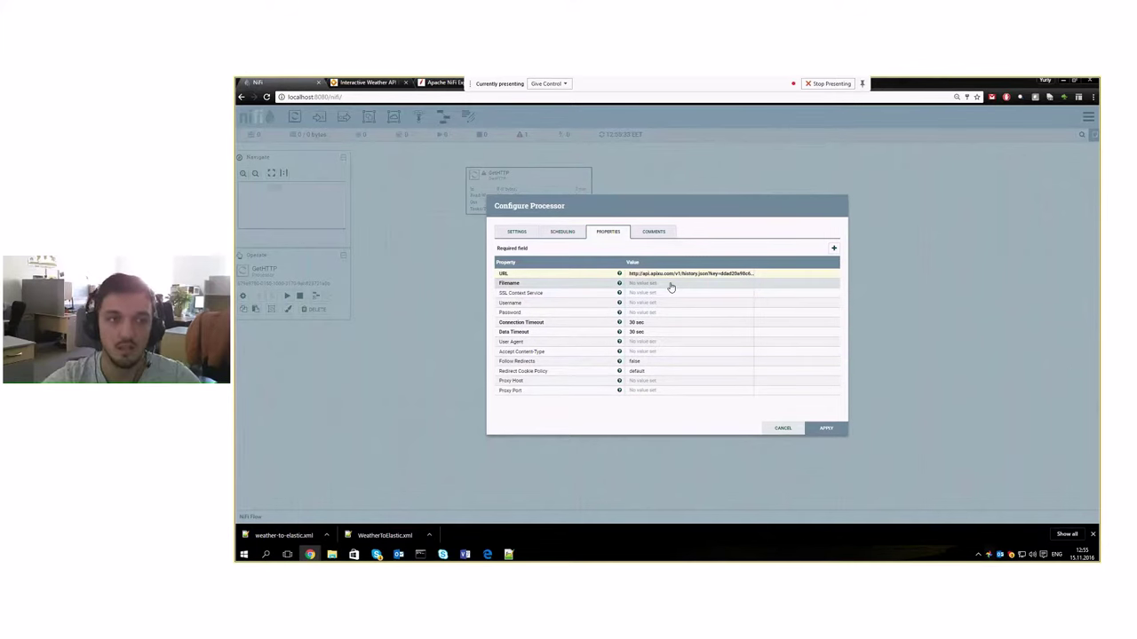
Set the GetHTTP Filename property to ${UUID()}
click(365, 83)
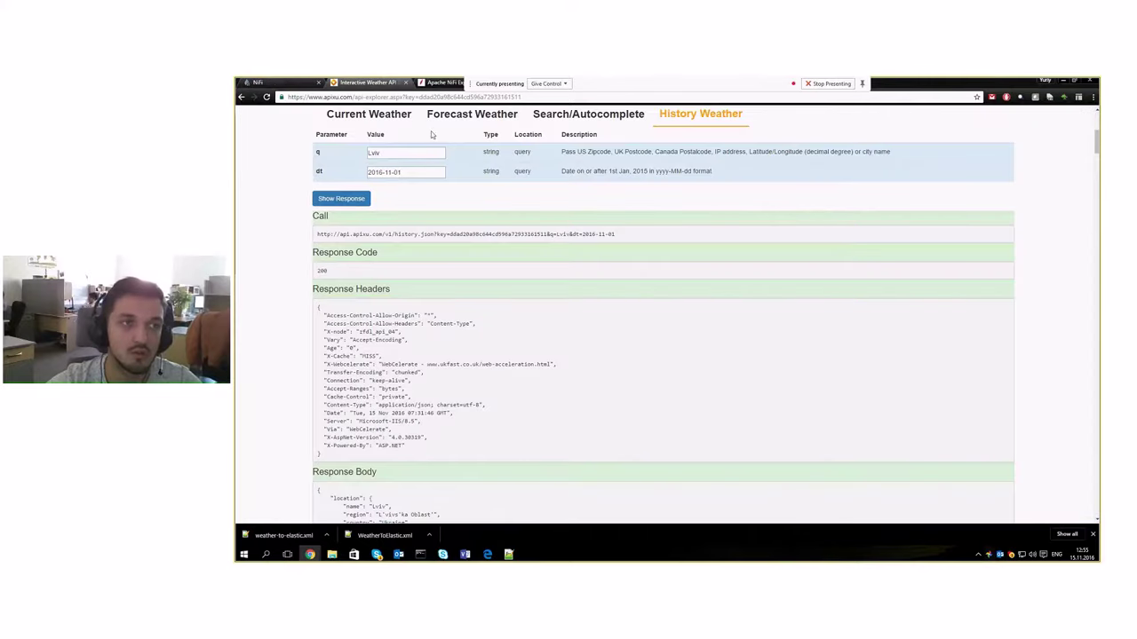
click(271, 83)
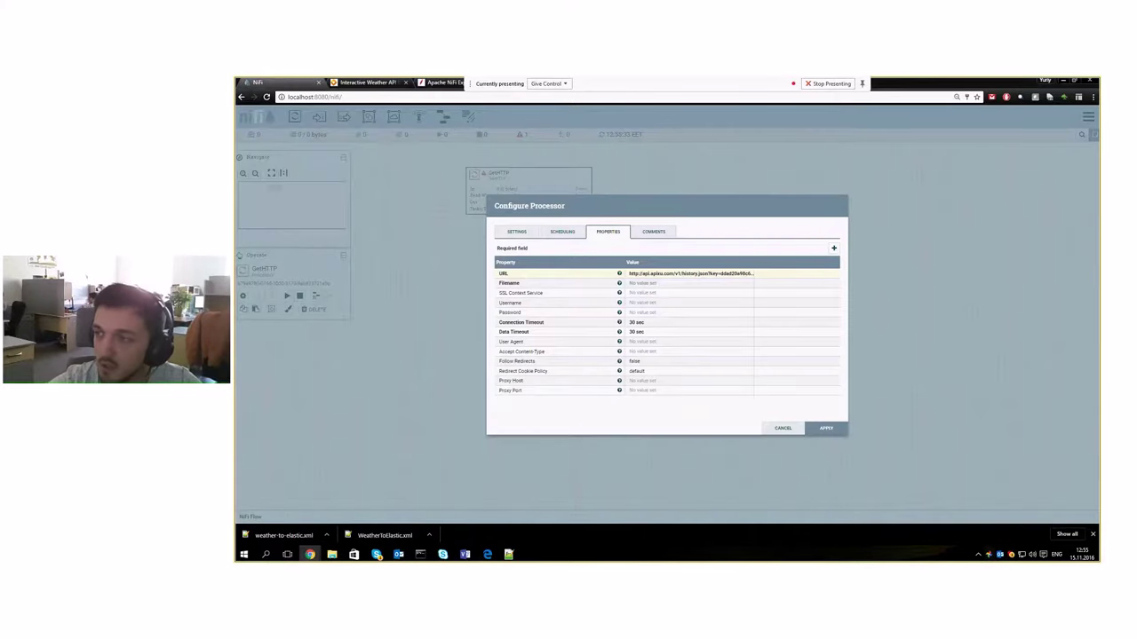
click(655, 284)
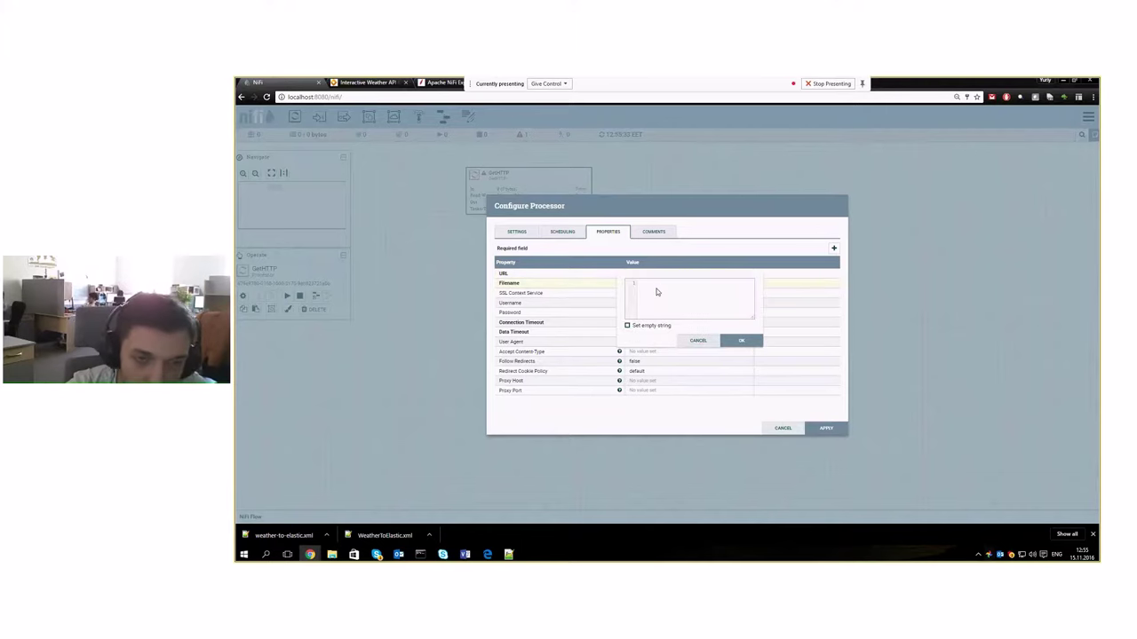
text(${)
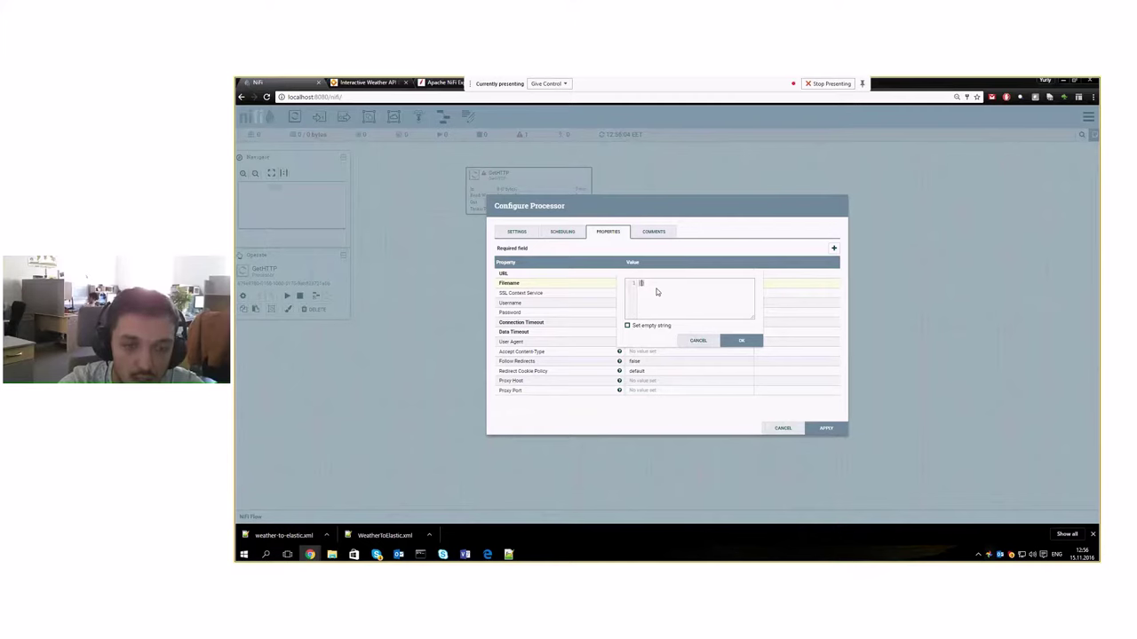
text(UUID())
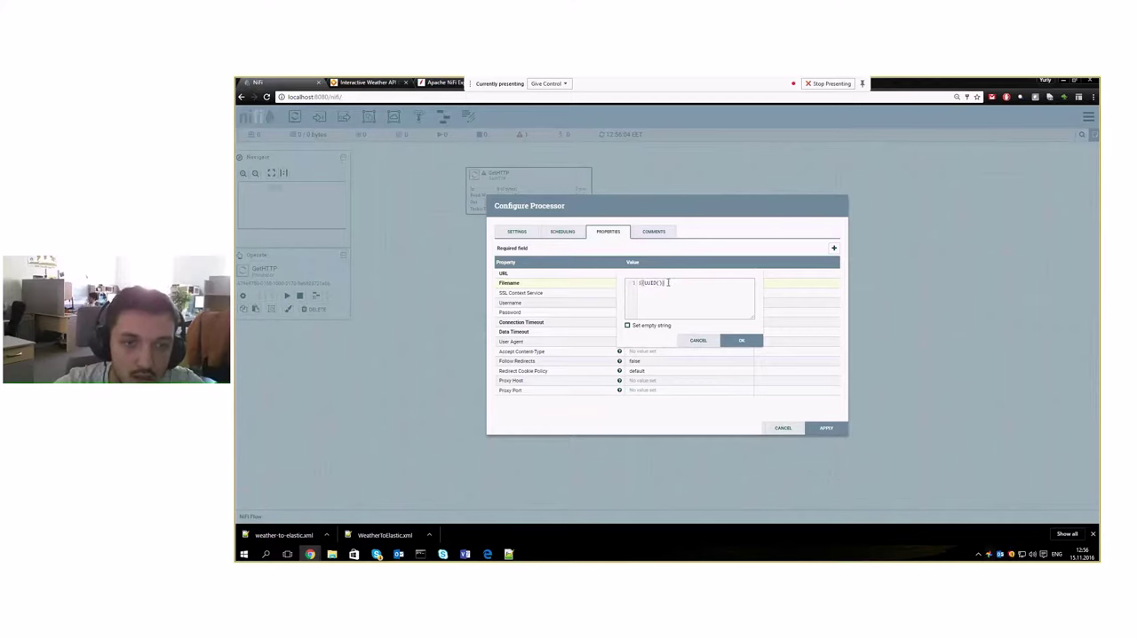
drag(667, 282, 640, 284)
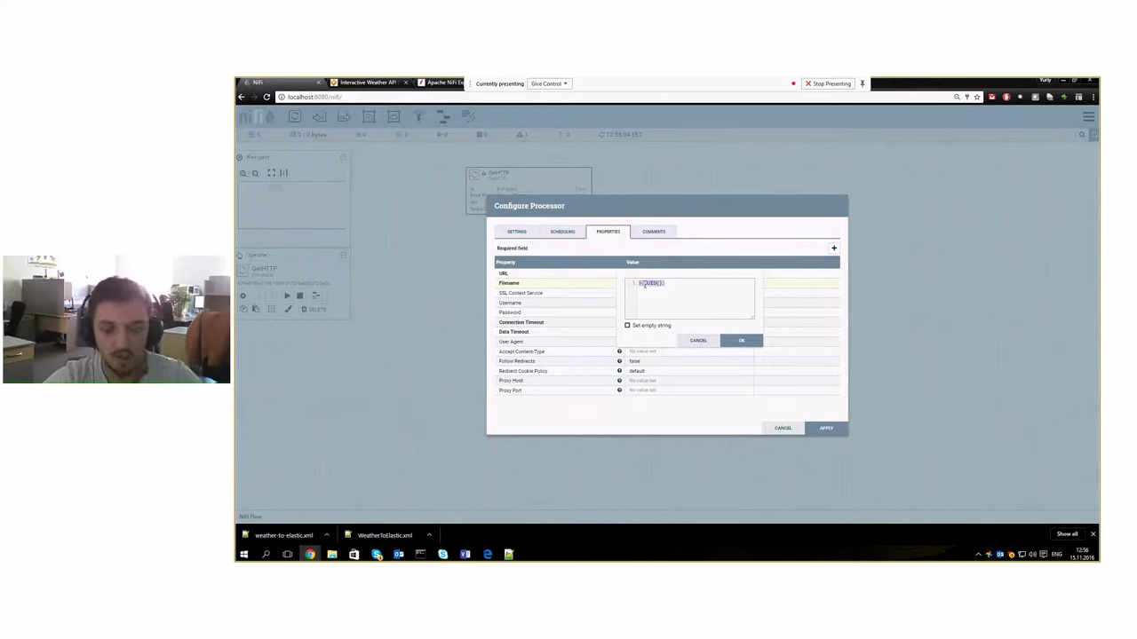
click(735, 344)
Review the date expression in the URL property and the expression in the Filename property
click(684, 274)
drag(769, 275, 792, 281)
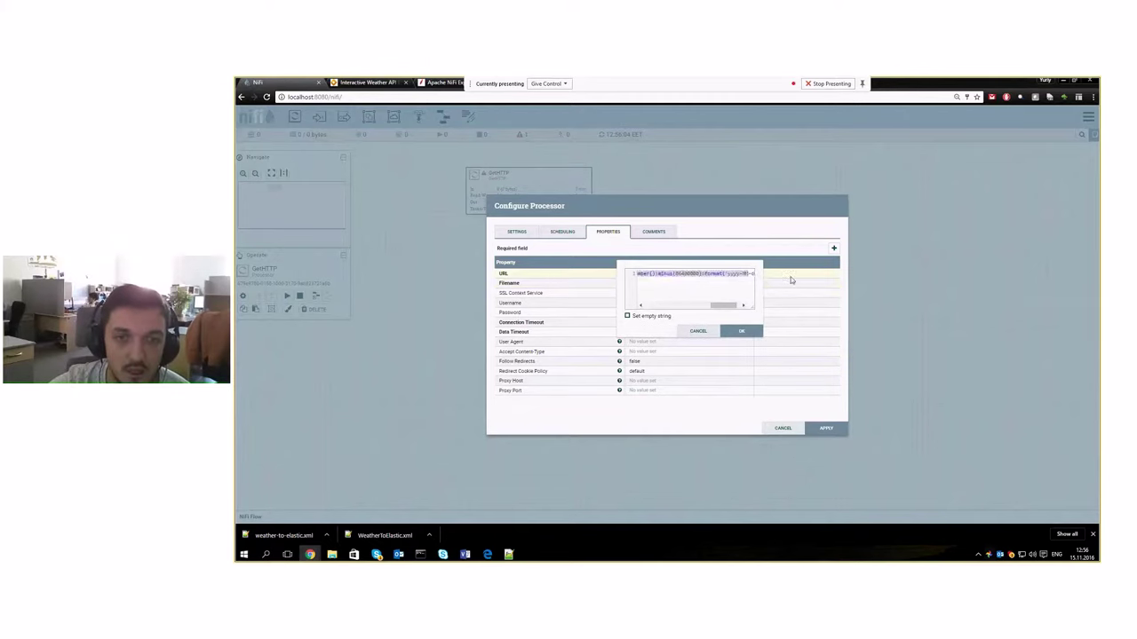
drag(713, 305, 695, 307)
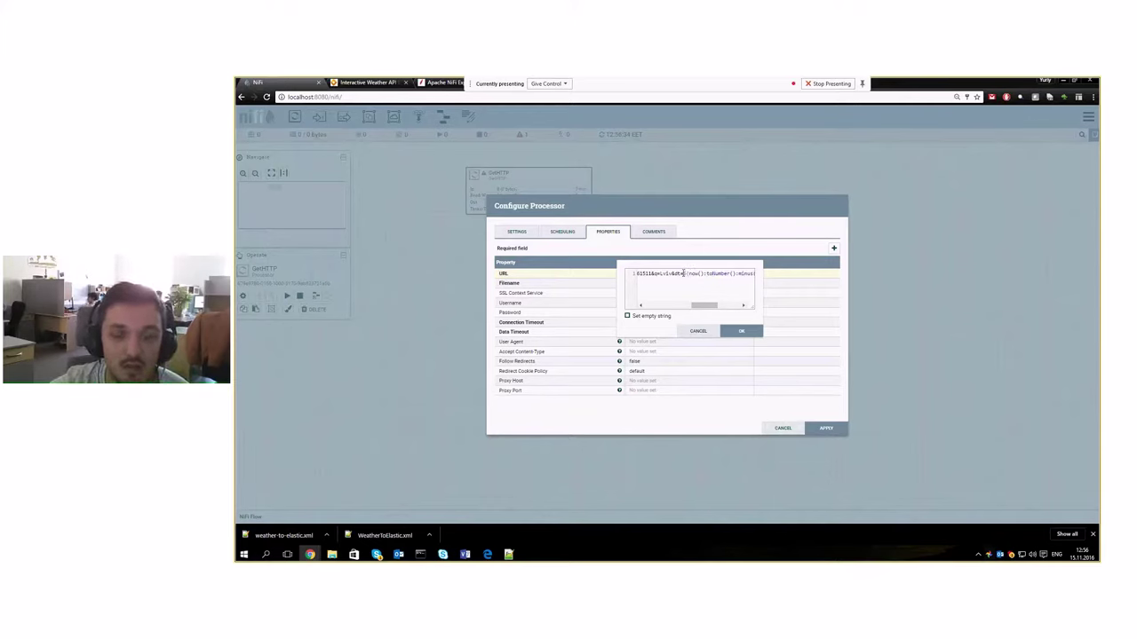
click(682, 274)
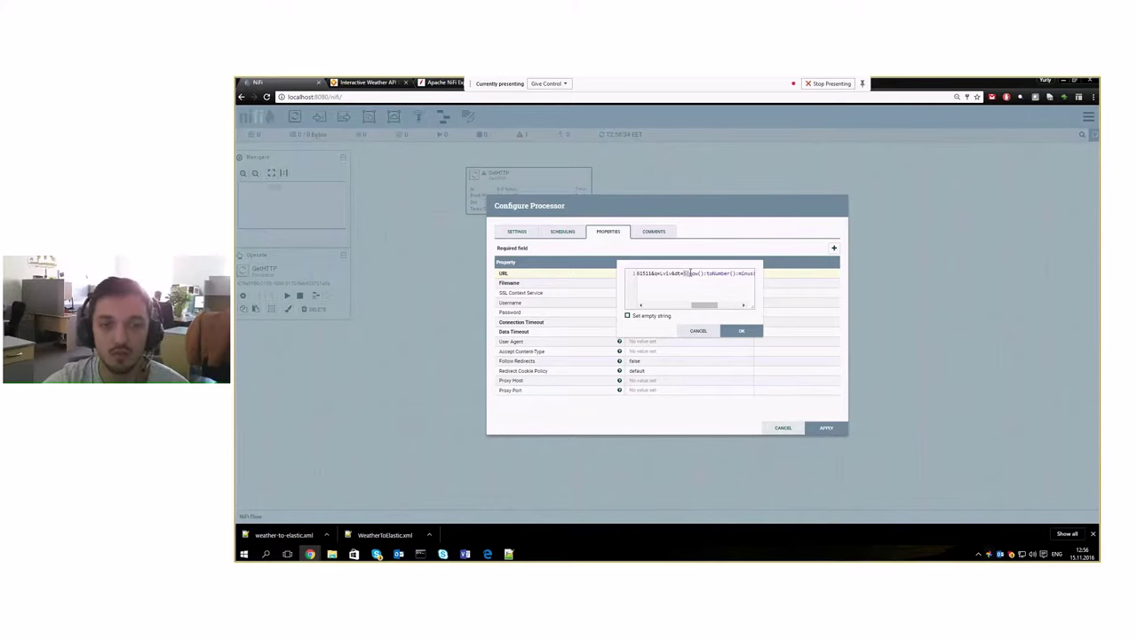
click(698, 331)
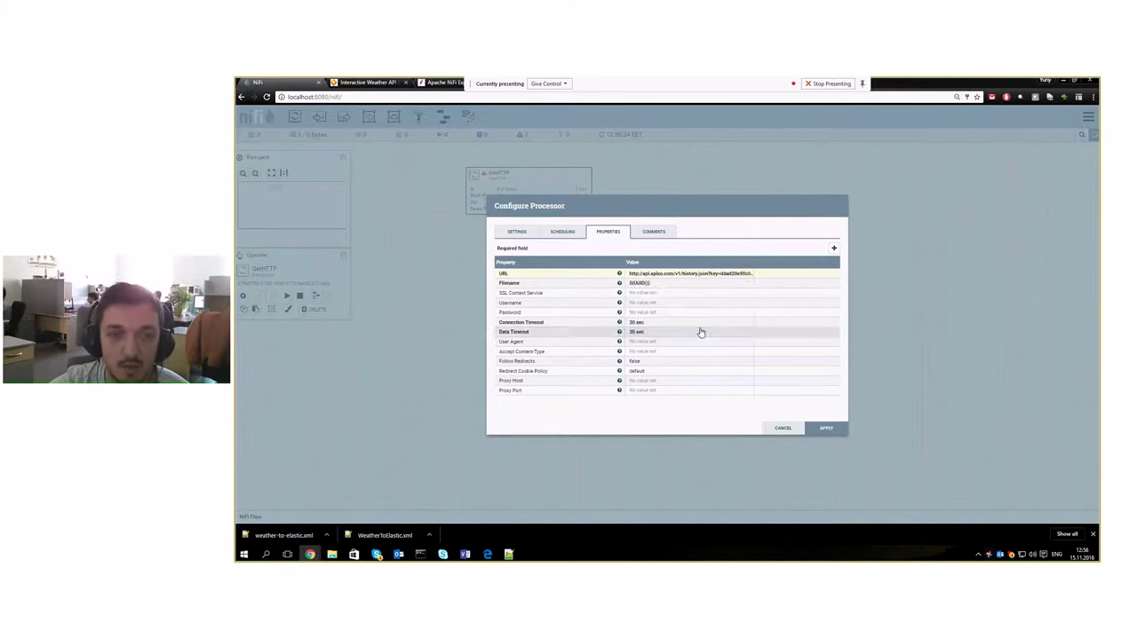
click(649, 285)
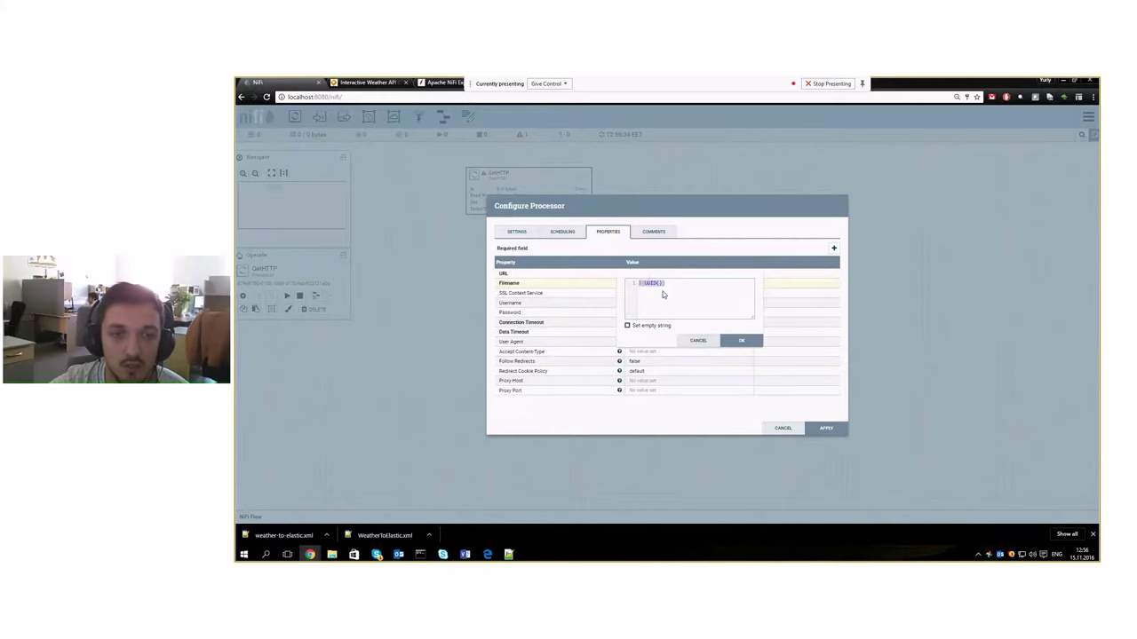
key(Escape)
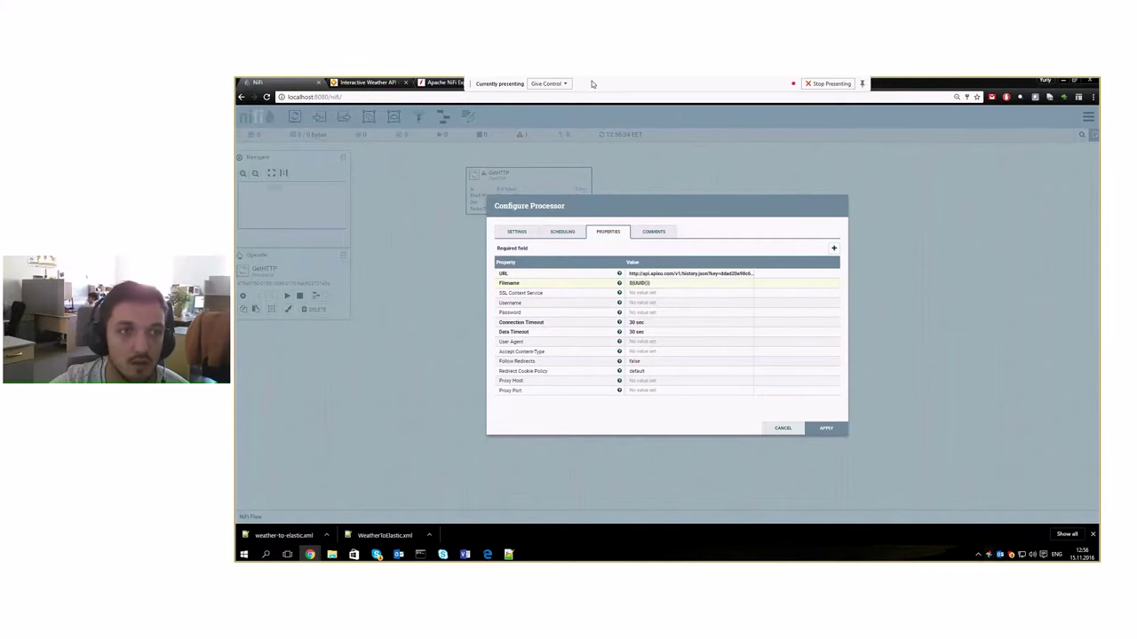
Look up uuid() in the NiFi Expression Language Guide and read its description and example value
click(435, 84)
scroll(487, 200, up, 15)
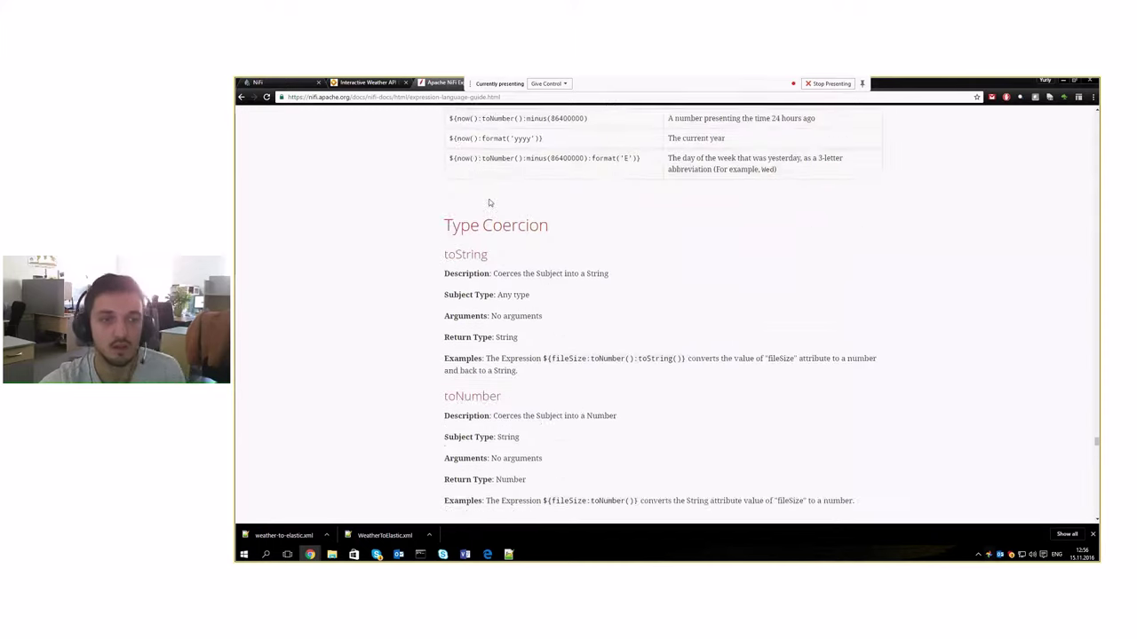
key(ctrl+f)
text(uuid)
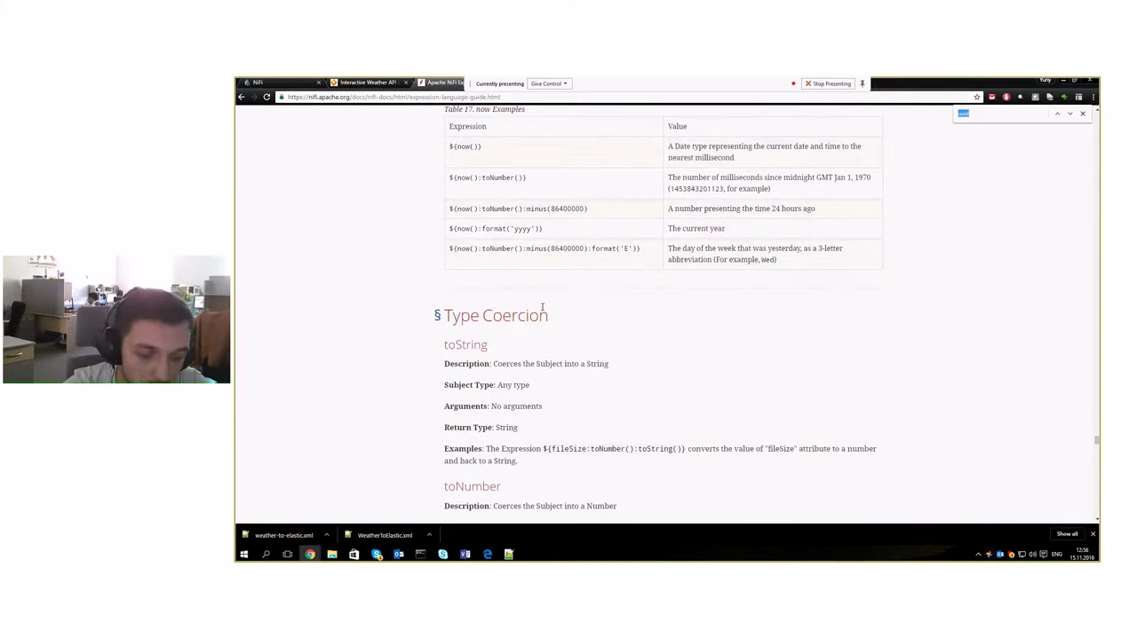
text(())
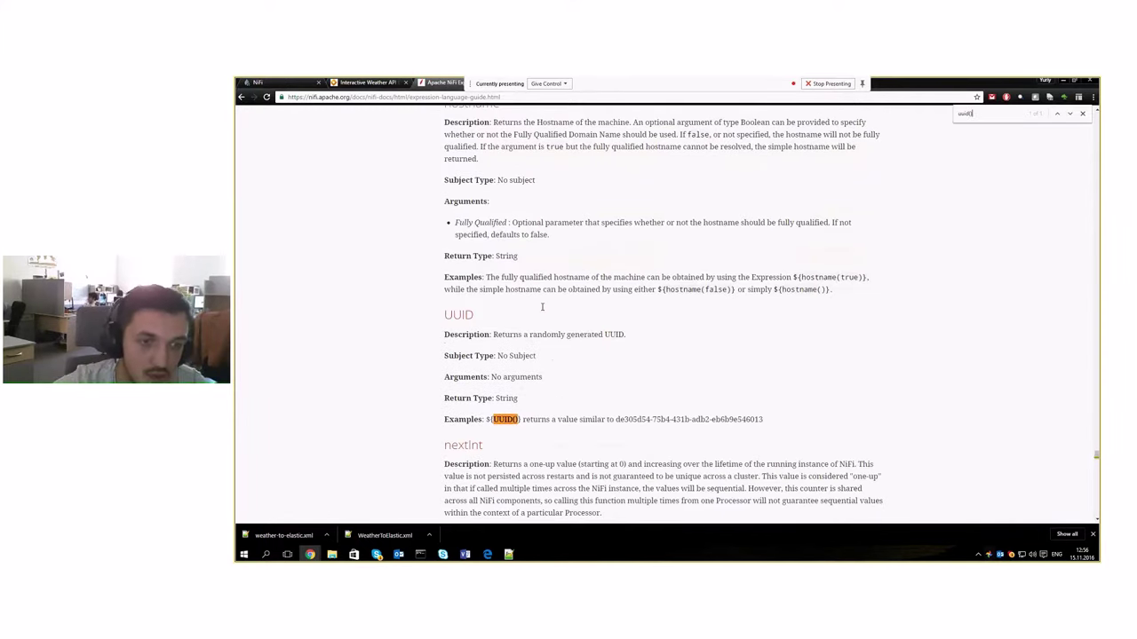
scroll(540, 318, down, 2)
click(538, 330)
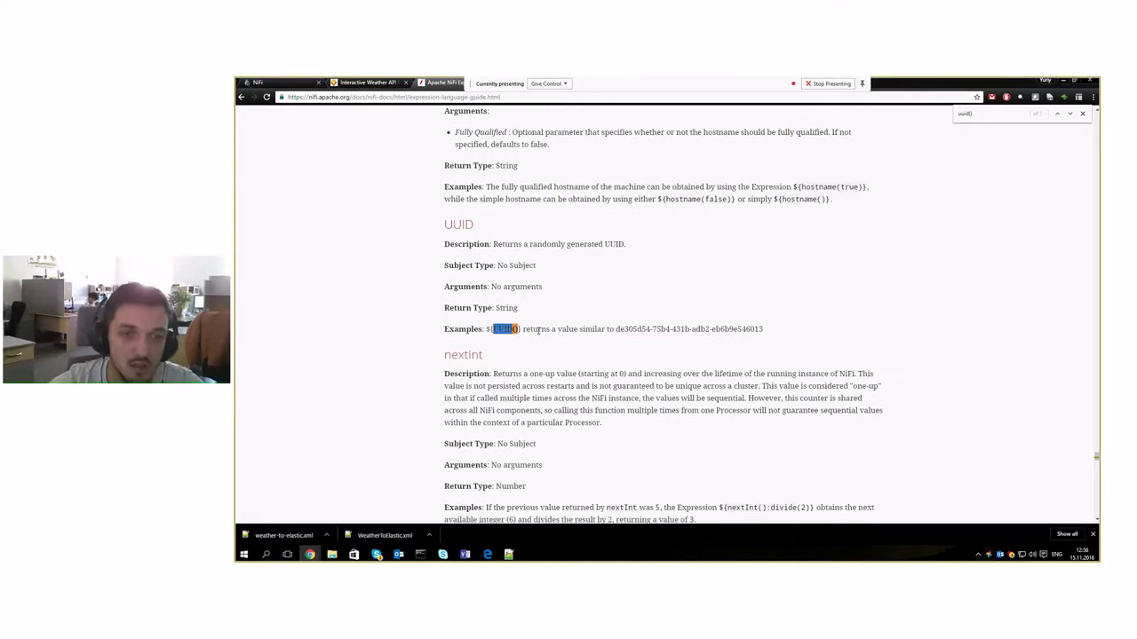
drag(609, 330, 763, 329)
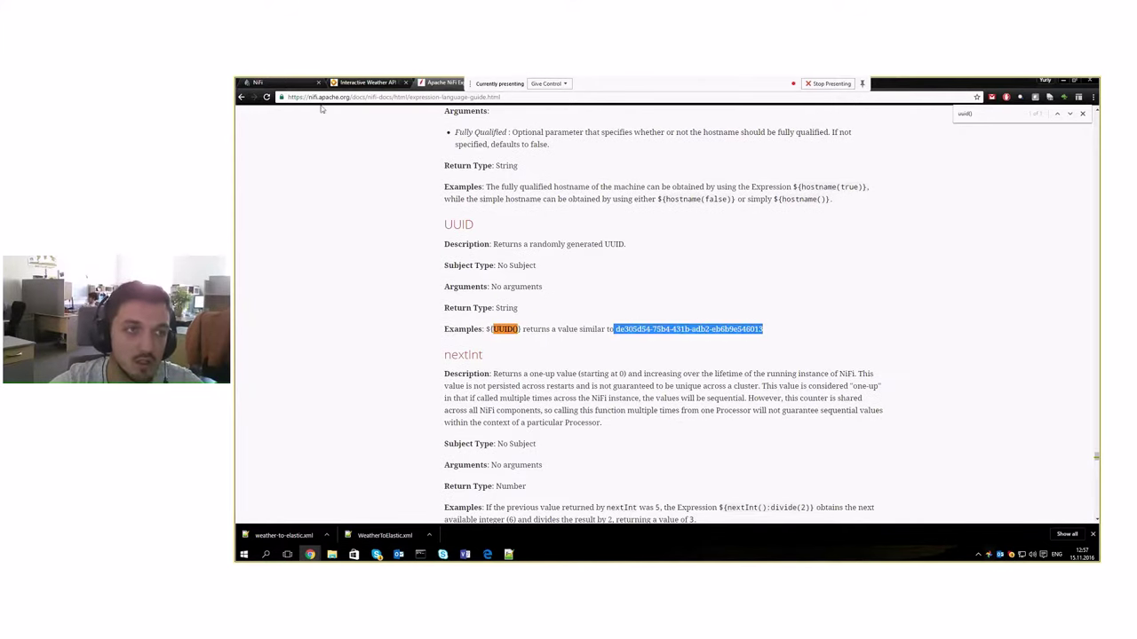
Return to the NiFi flow, apply the GetHTTP processor configuration and deselect the processor
click(267, 82)
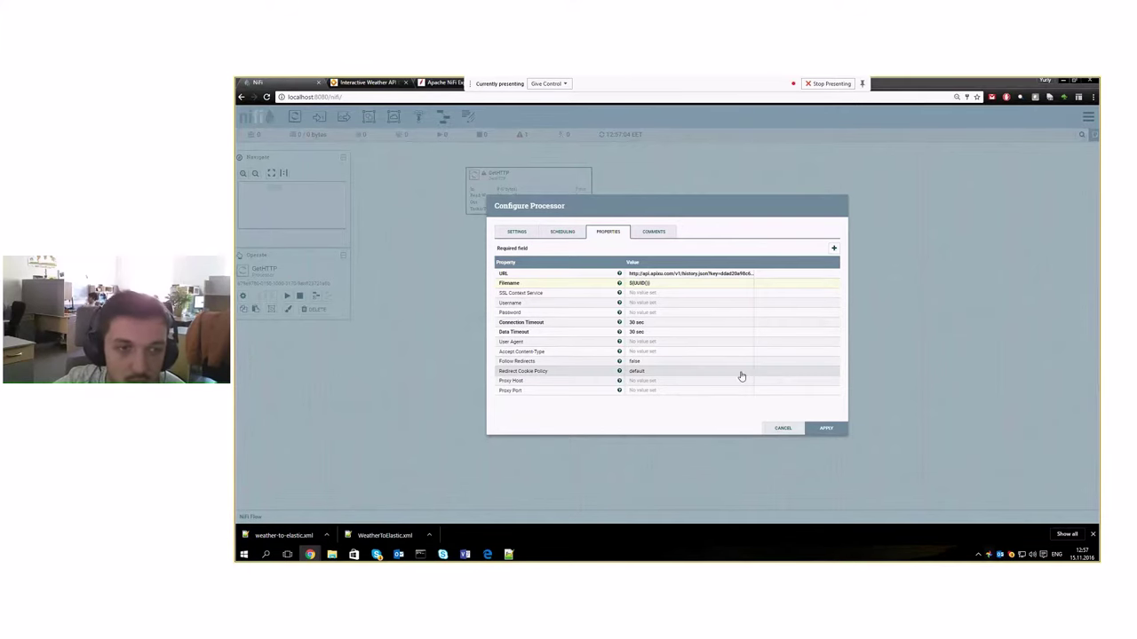
click(826, 429)
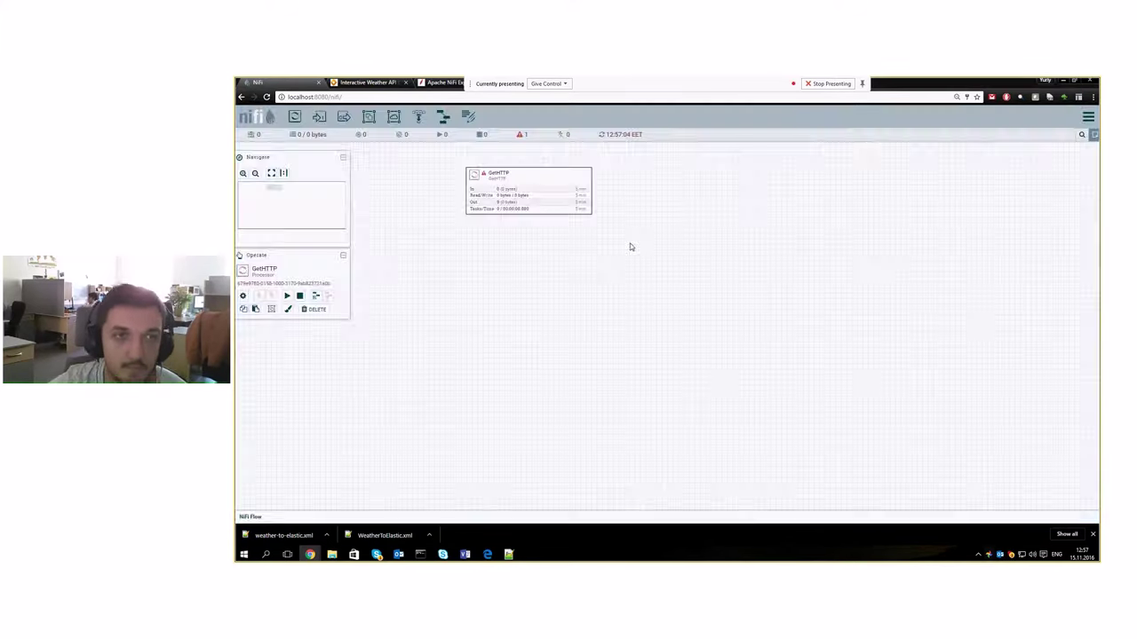
click(630, 246)
mouse_move(529, 190)
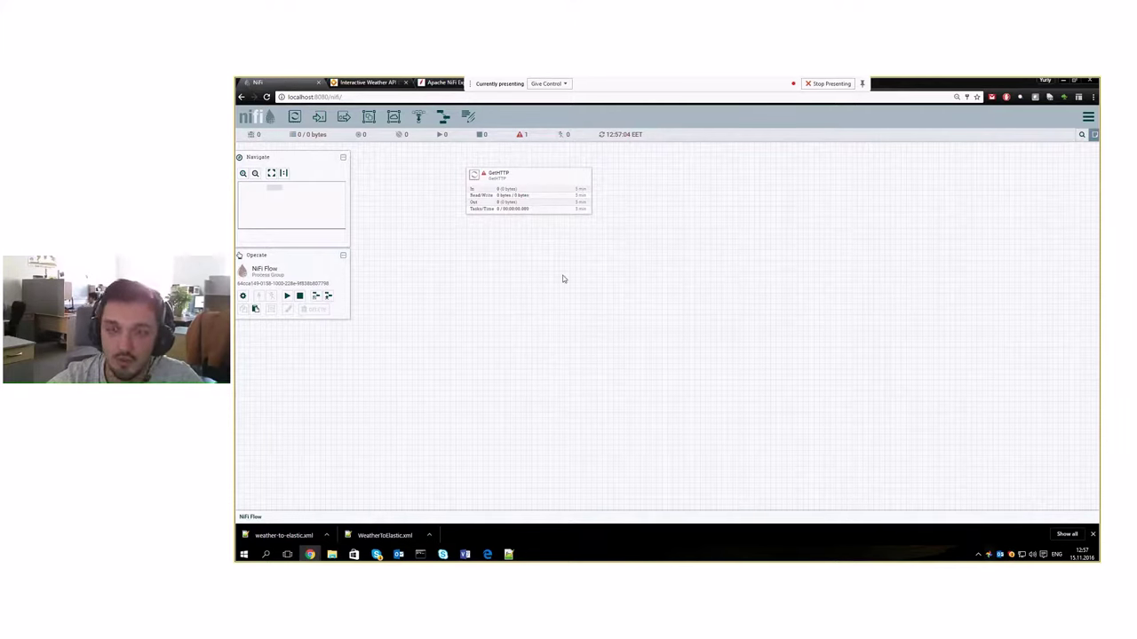
Add an EvaluateJsonPath processor to the canvas below GetHTTP, finding it with the filter json
drag(294, 116, 479, 277)
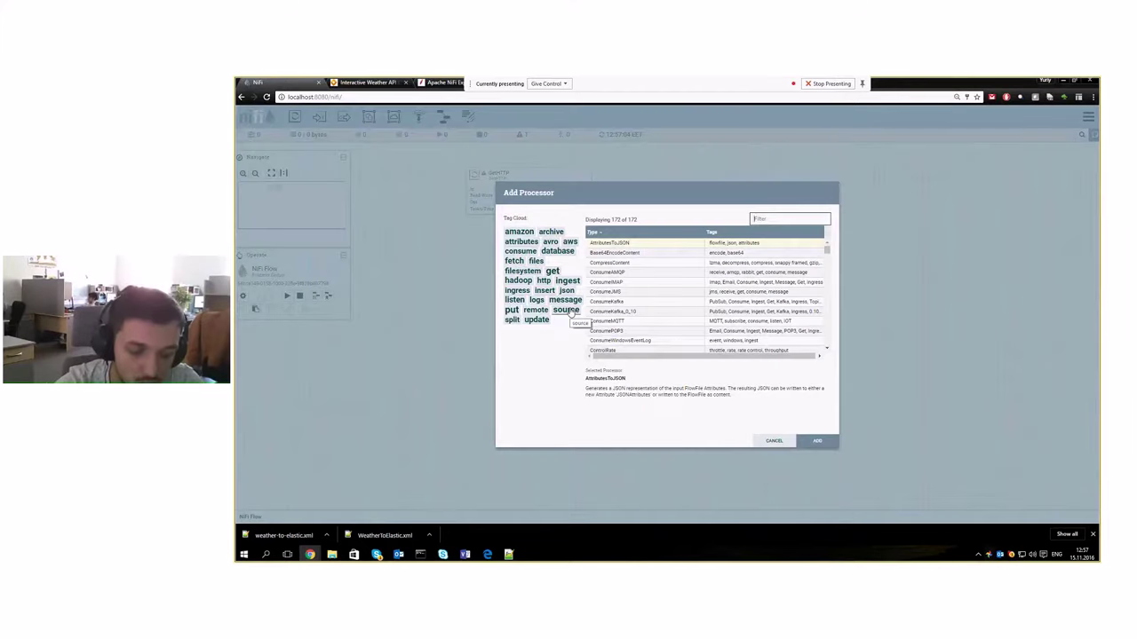
text(e)
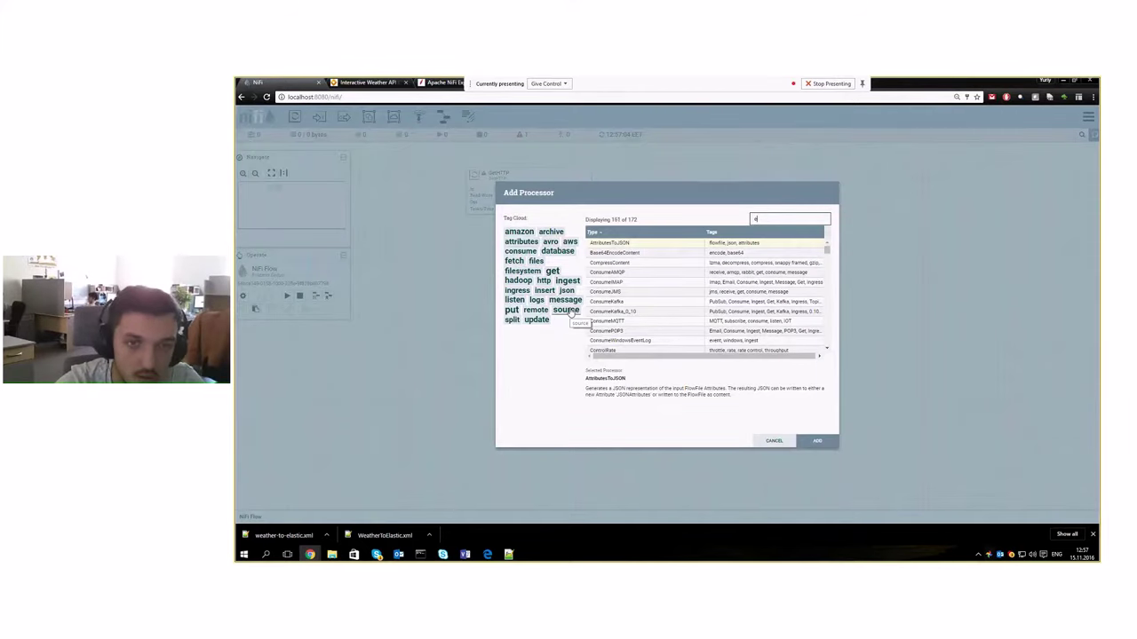
text(valuate)
click(634, 245)
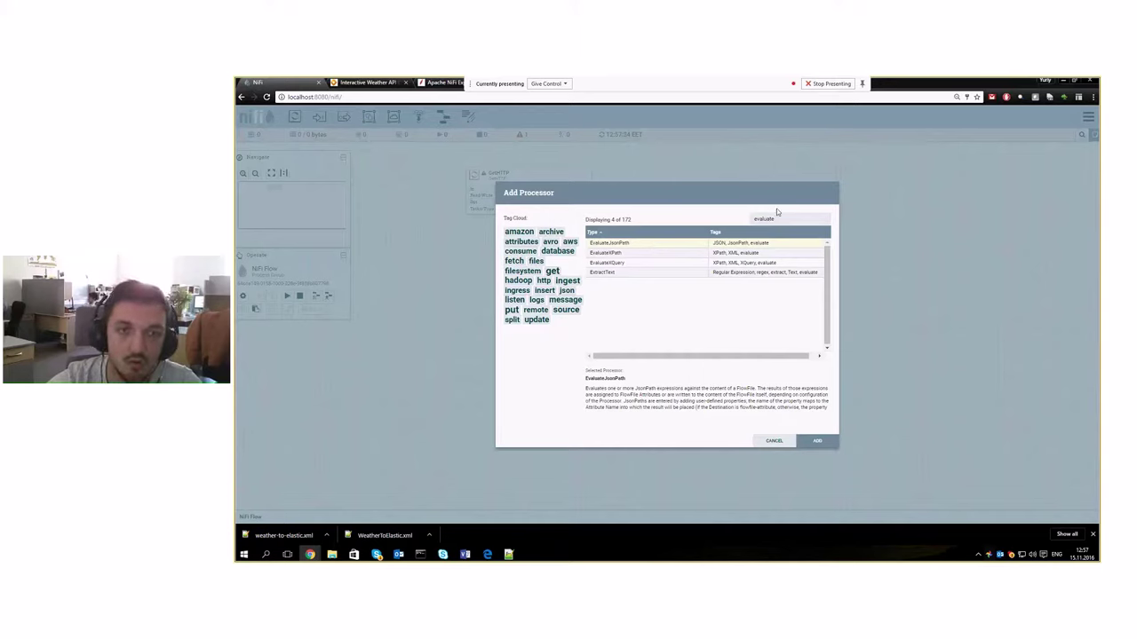
drag(779, 218, 741, 221)
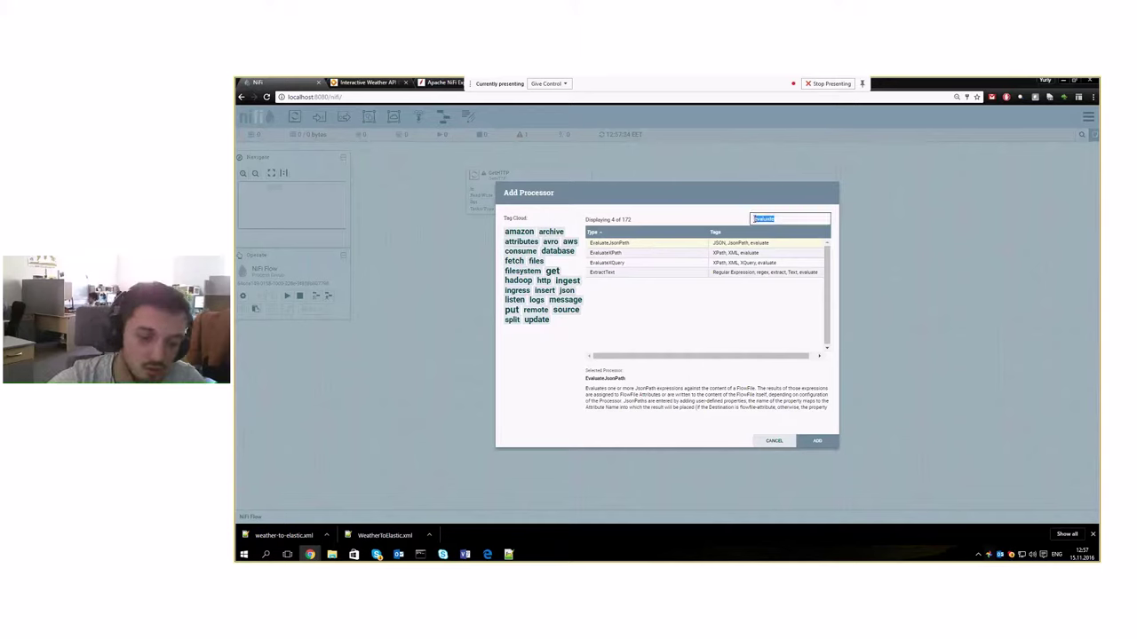
text(json)
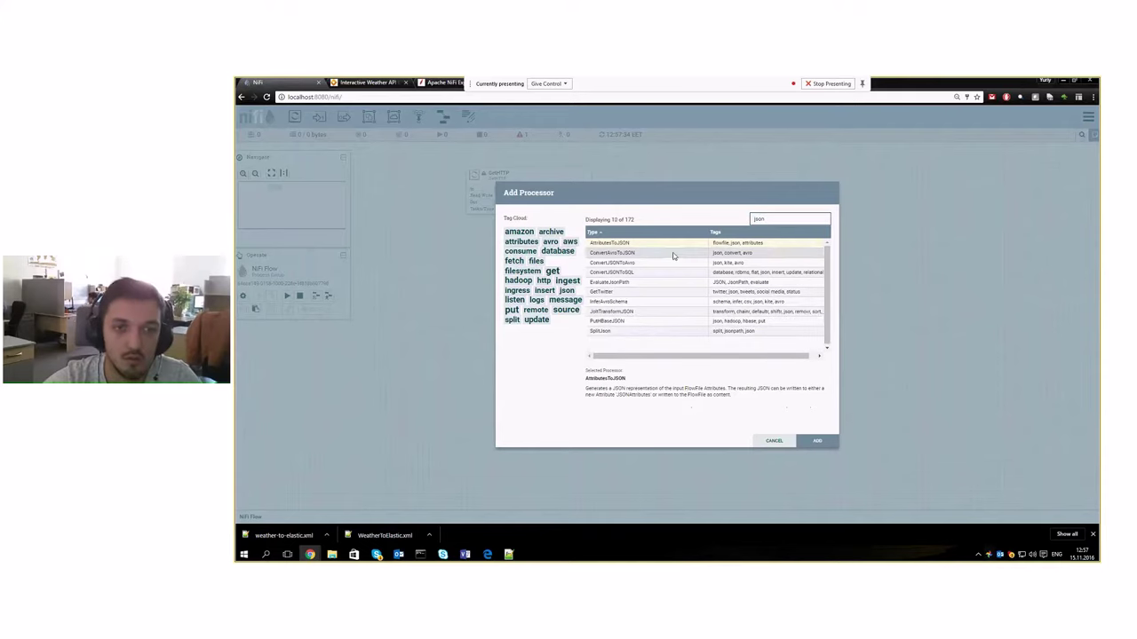
click(644, 283)
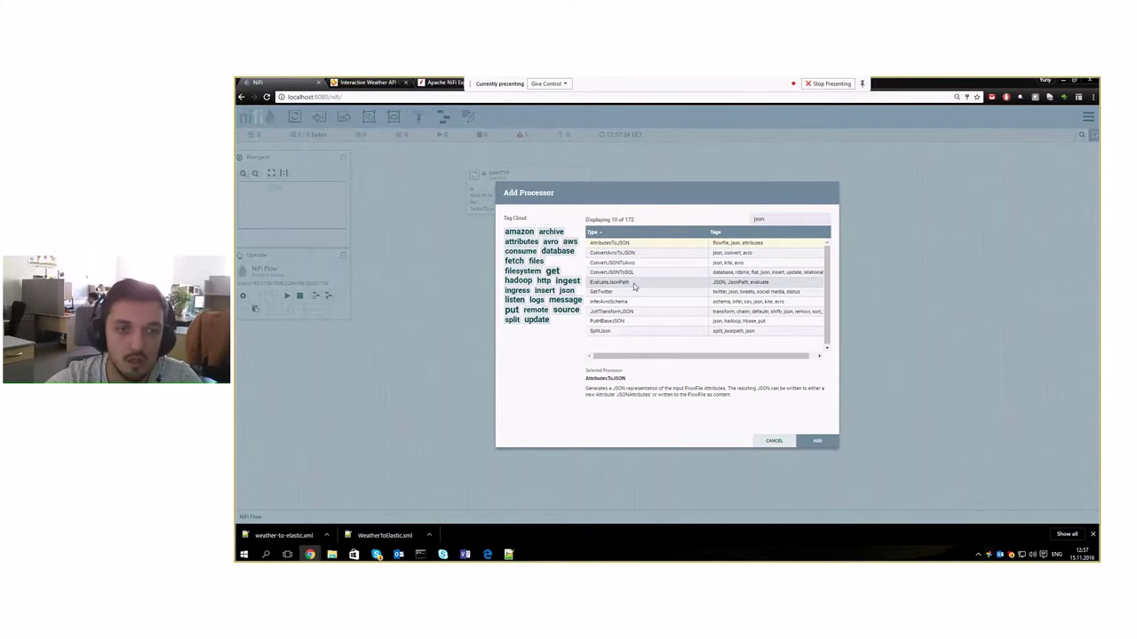
click(816, 442)
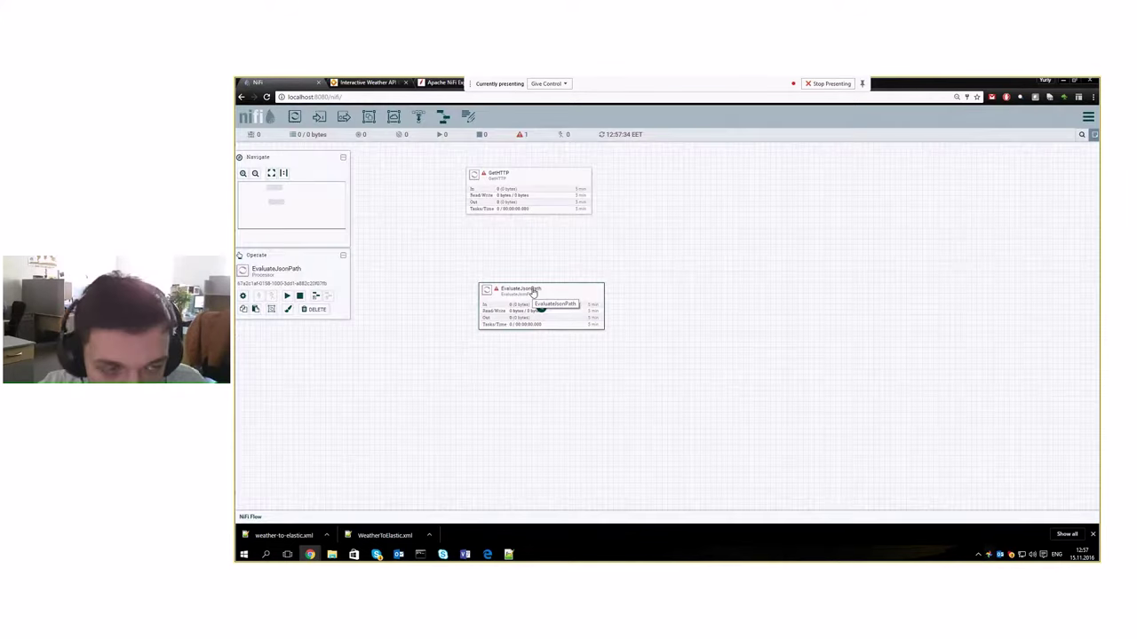
In the weather API explorer, examine how the JSON response nests the hour array inside forecast and the forecastday array
click(338, 84)
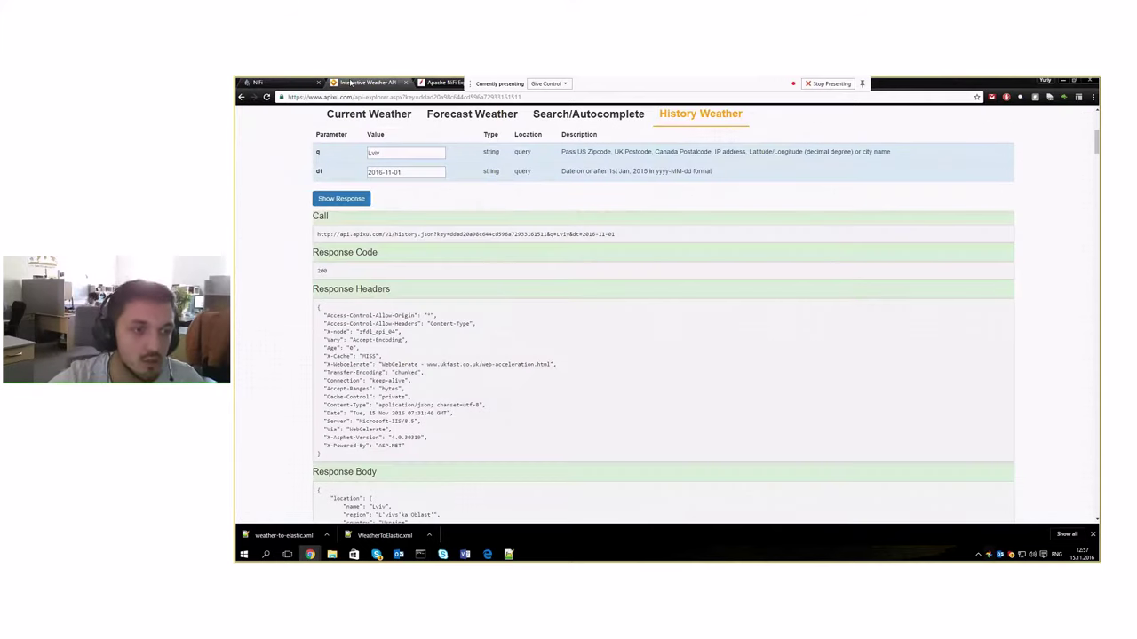
scroll(379, 437, down, 6)
scroll(379, 438, down, 2)
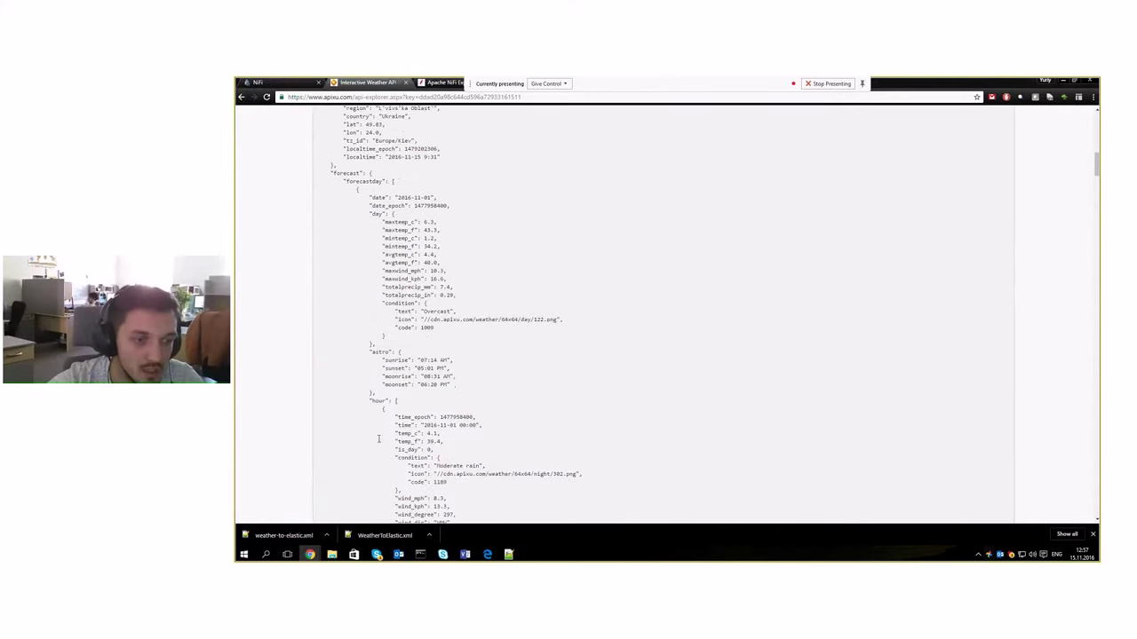
drag(396, 410, 319, 338)
scroll(403, 413, down, 3)
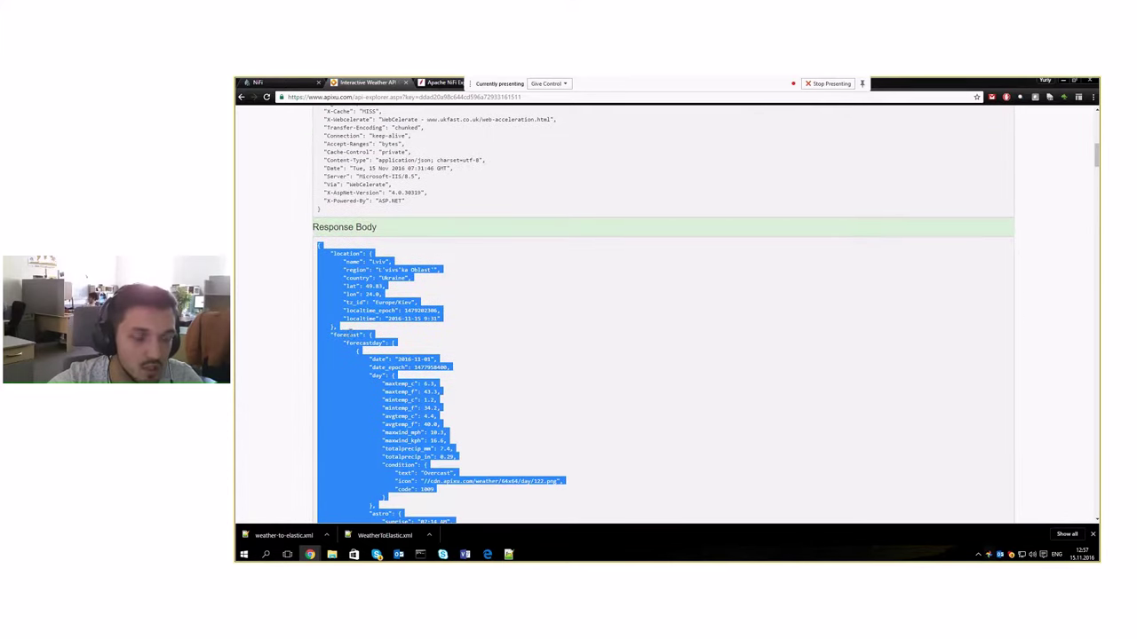
scroll(403, 413, down, 2)
double_click(346, 199)
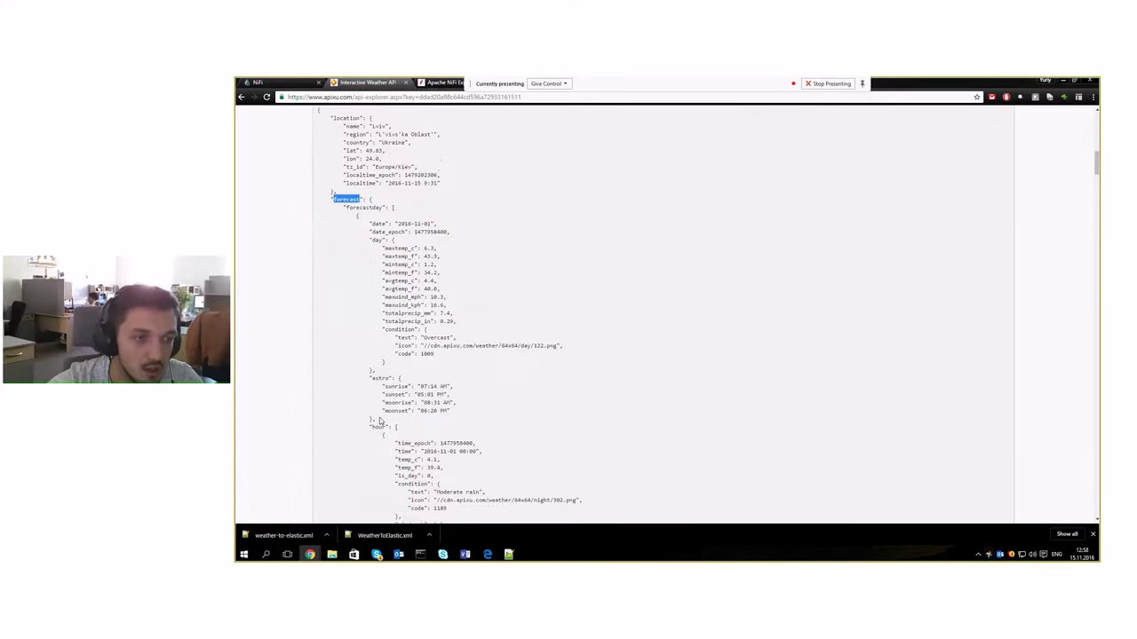
double_click(379, 427)
click(404, 433)
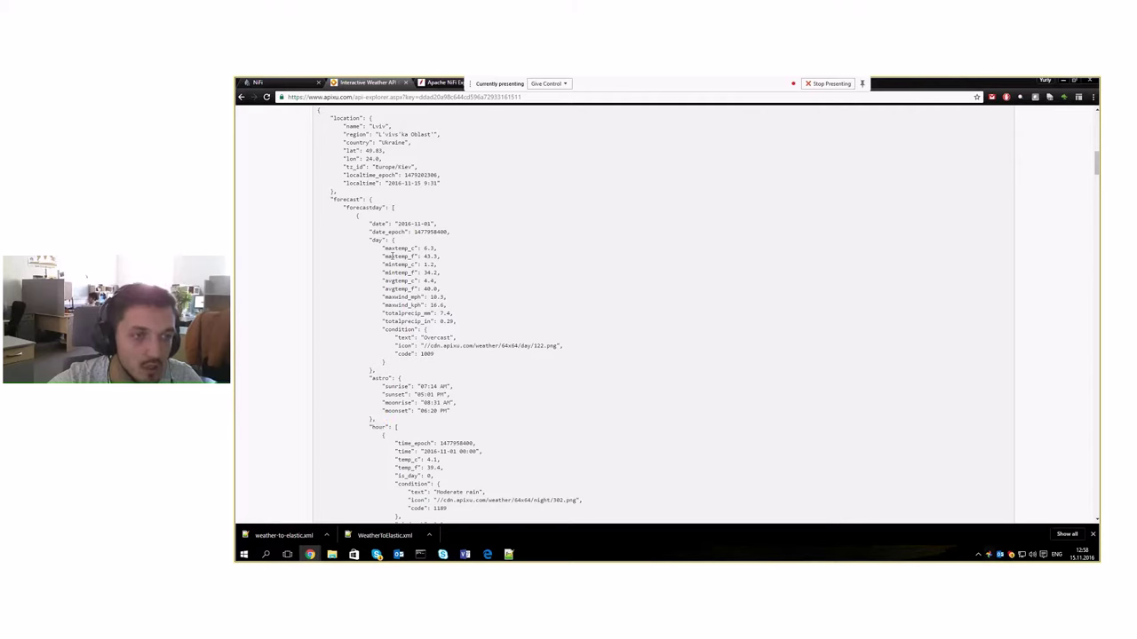
double_click(363, 208)
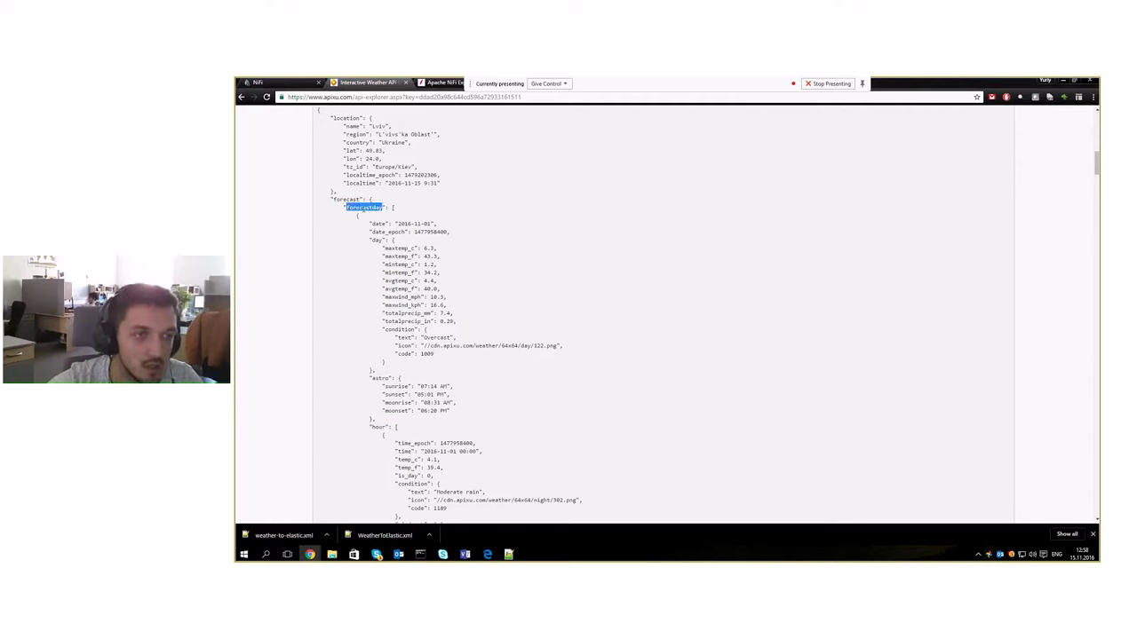
click(392, 208)
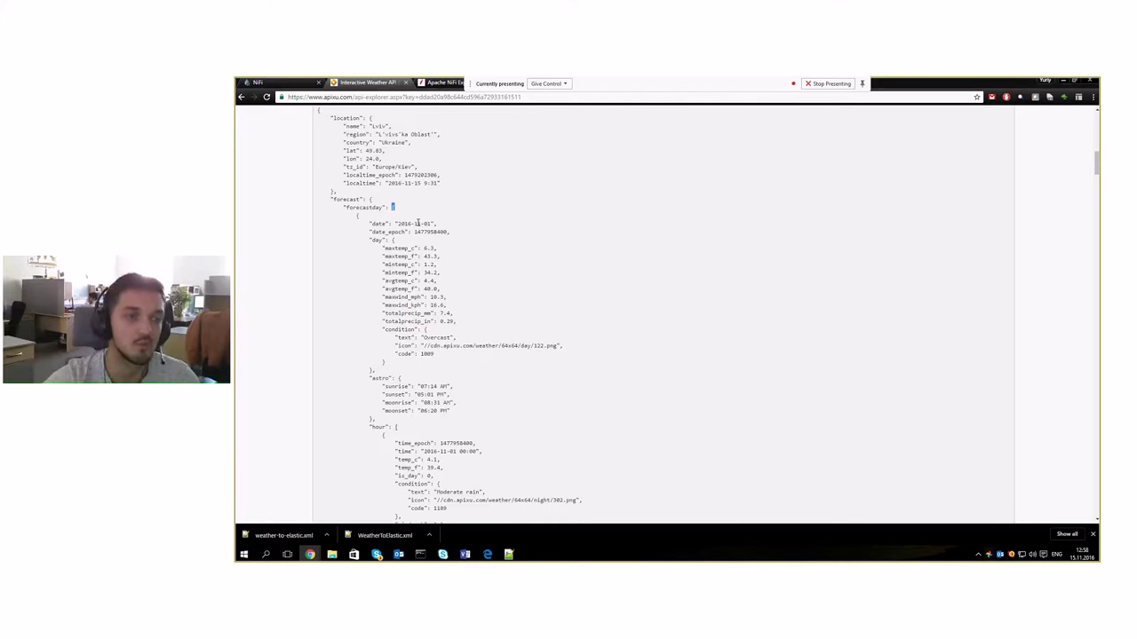
scroll(390, 327, down, 2)
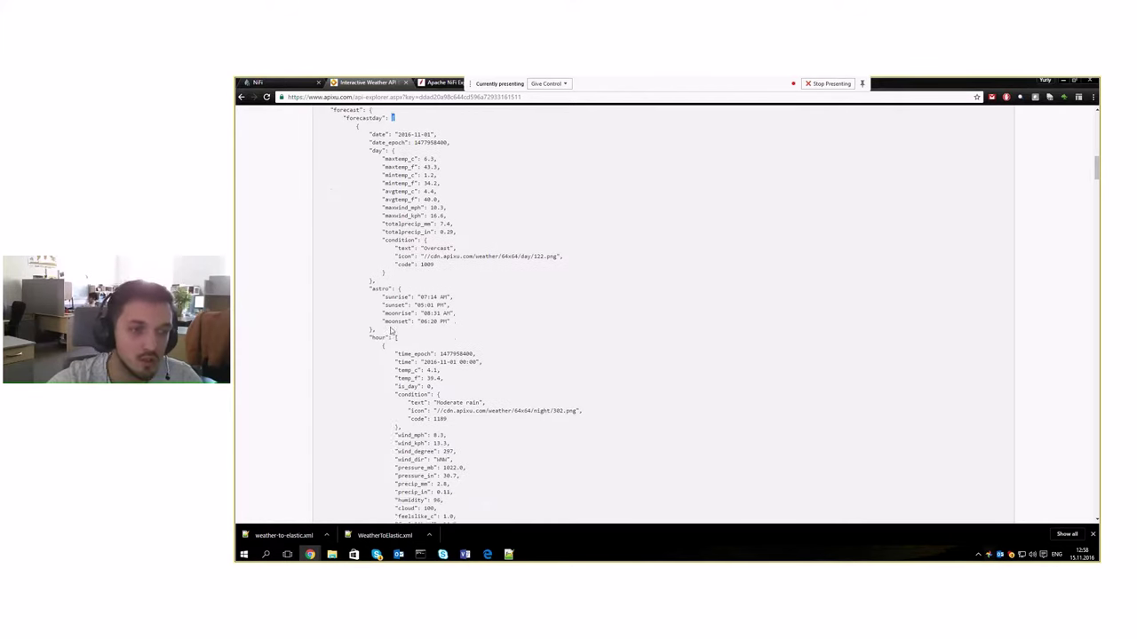
Return to the NiFi flow, open the EvaluateJsonPath configuration and add a property named path
click(258, 81)
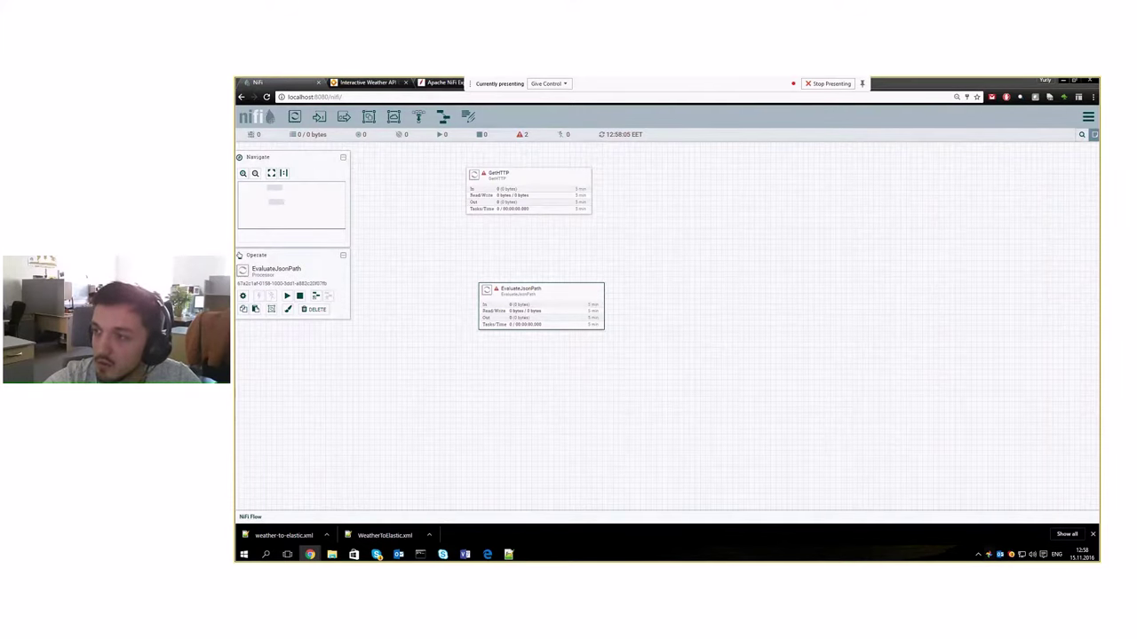
right_click(515, 284)
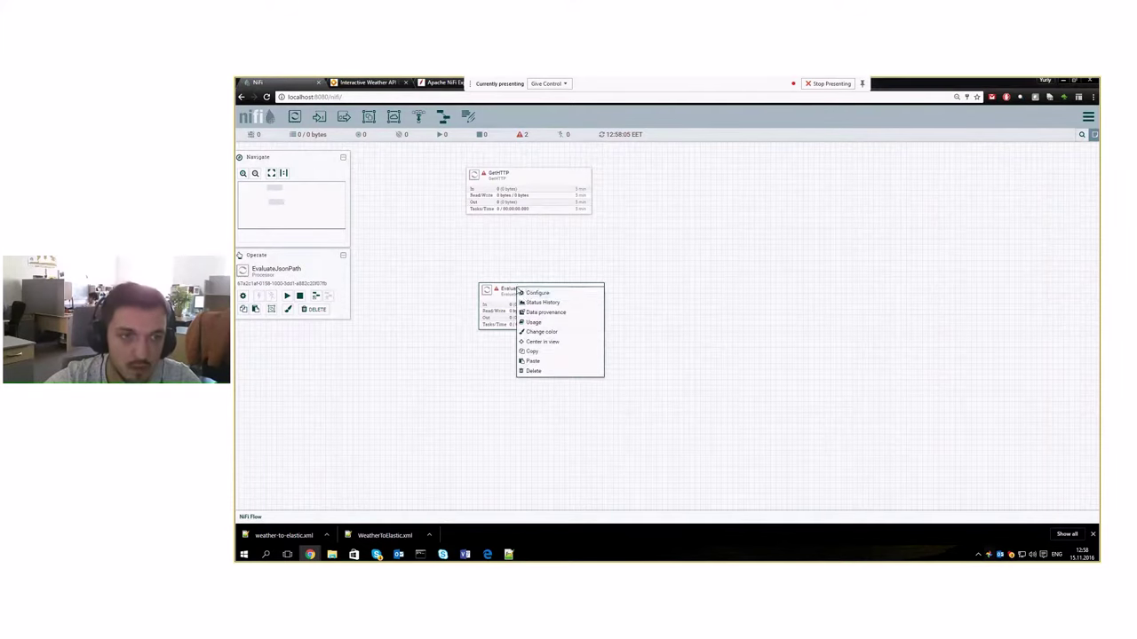
click(529, 293)
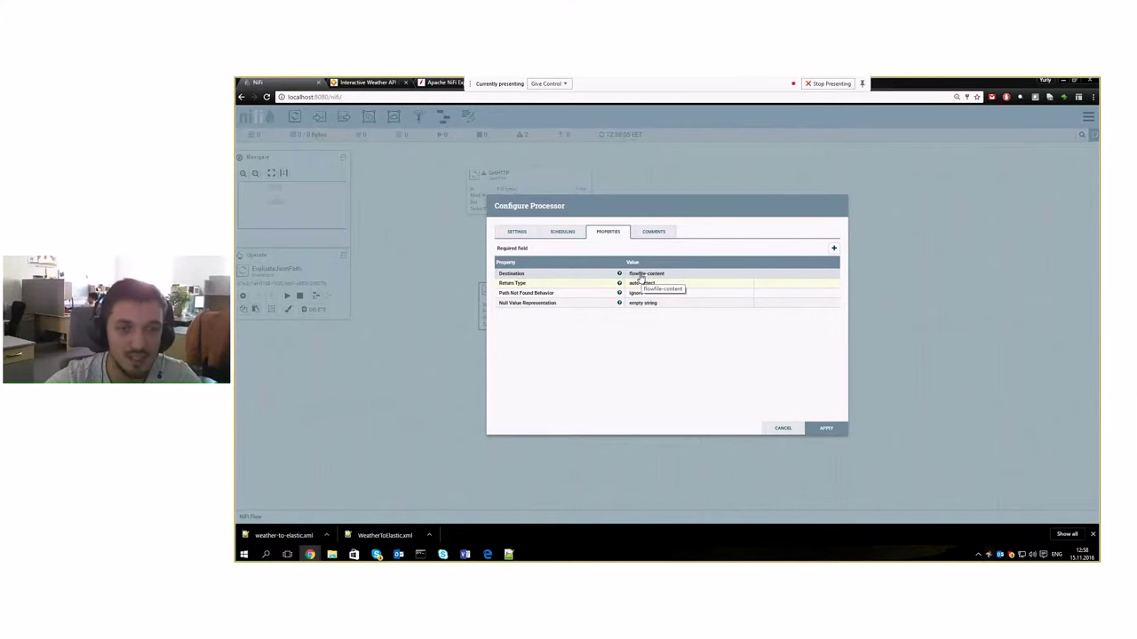
click(832, 250)
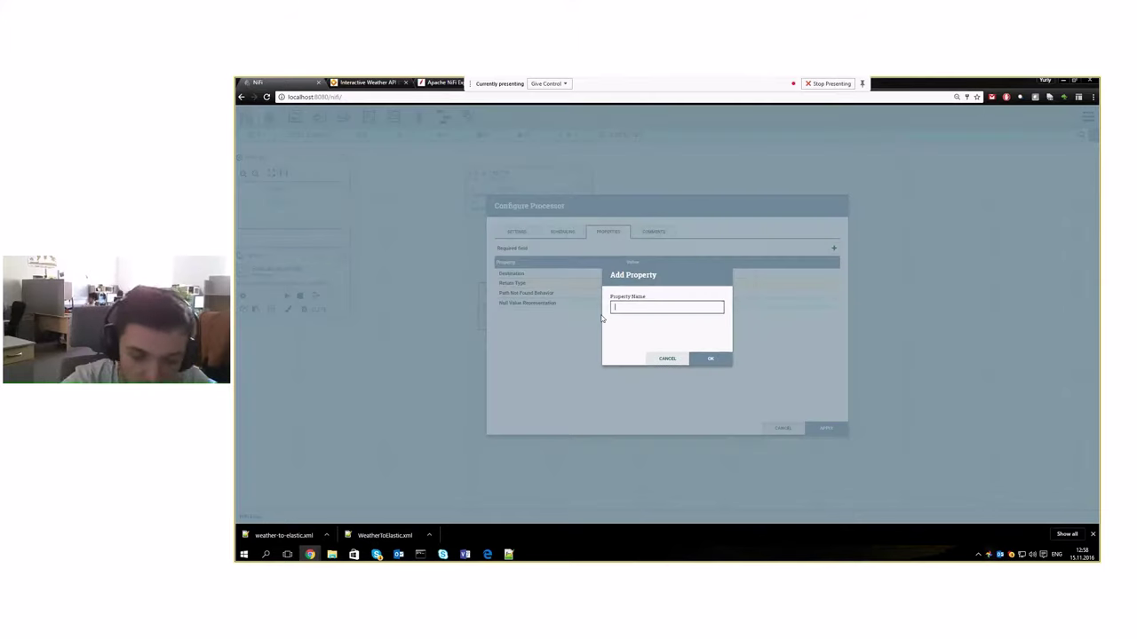
text(path)
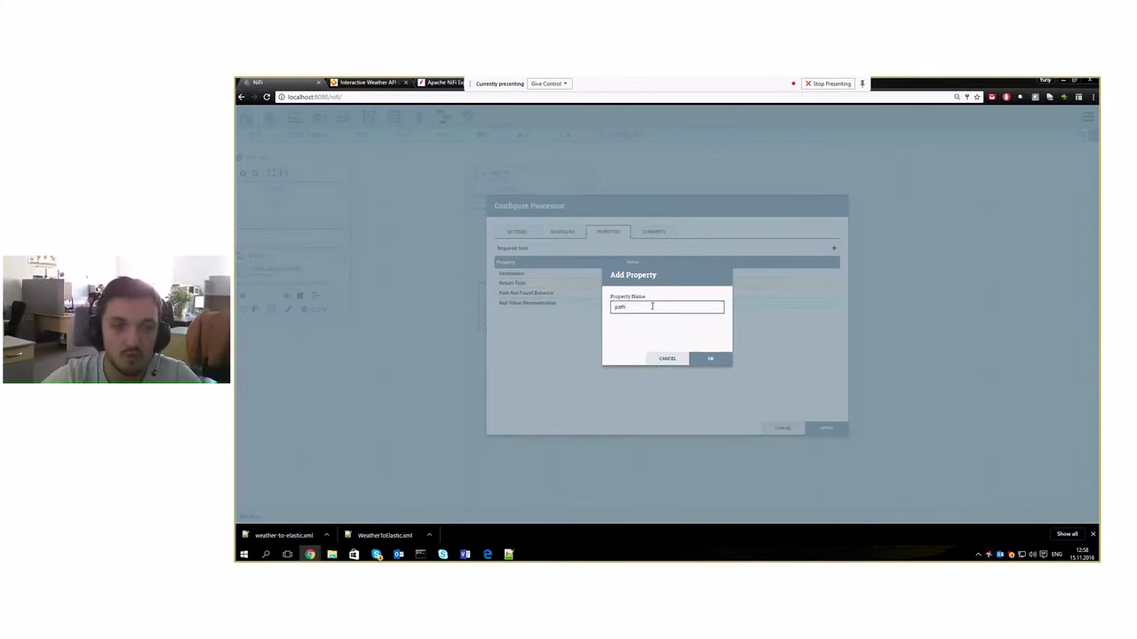
click(706, 359)
Set the path property to $.forecast.forecastday[:1].hour and apply the EvaluateJsonPath configuration
text($.forecast.forecastday[1].hour)
drag(629, 314, 637, 314)
text($[fo)
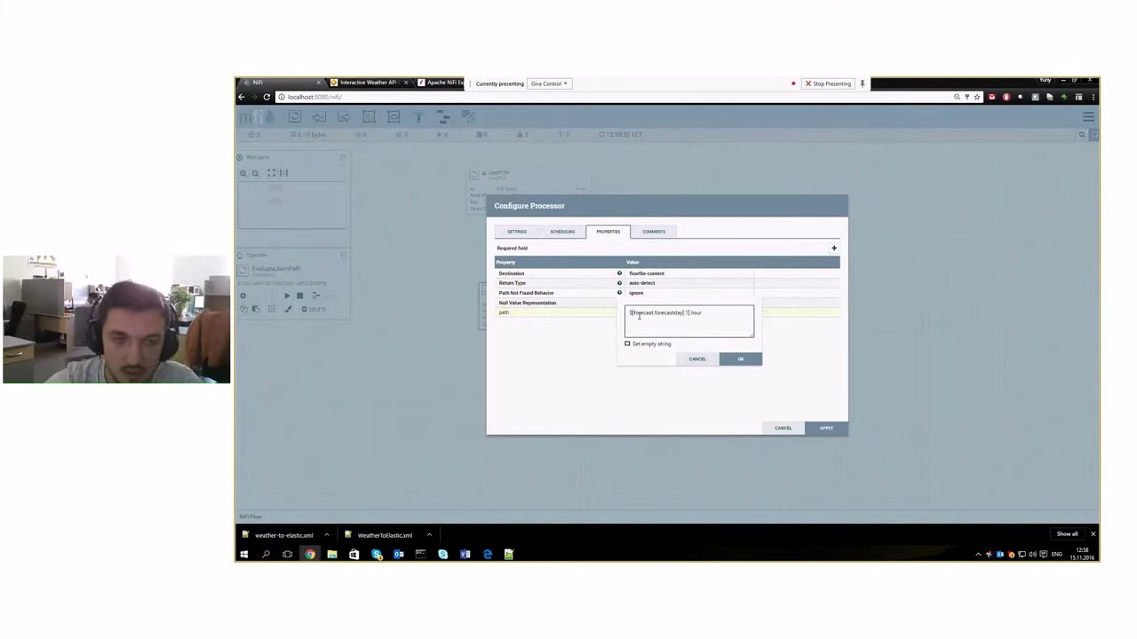
double_click(636, 314)
drag(689, 313, 771, 326)
key(Right)
click(733, 360)
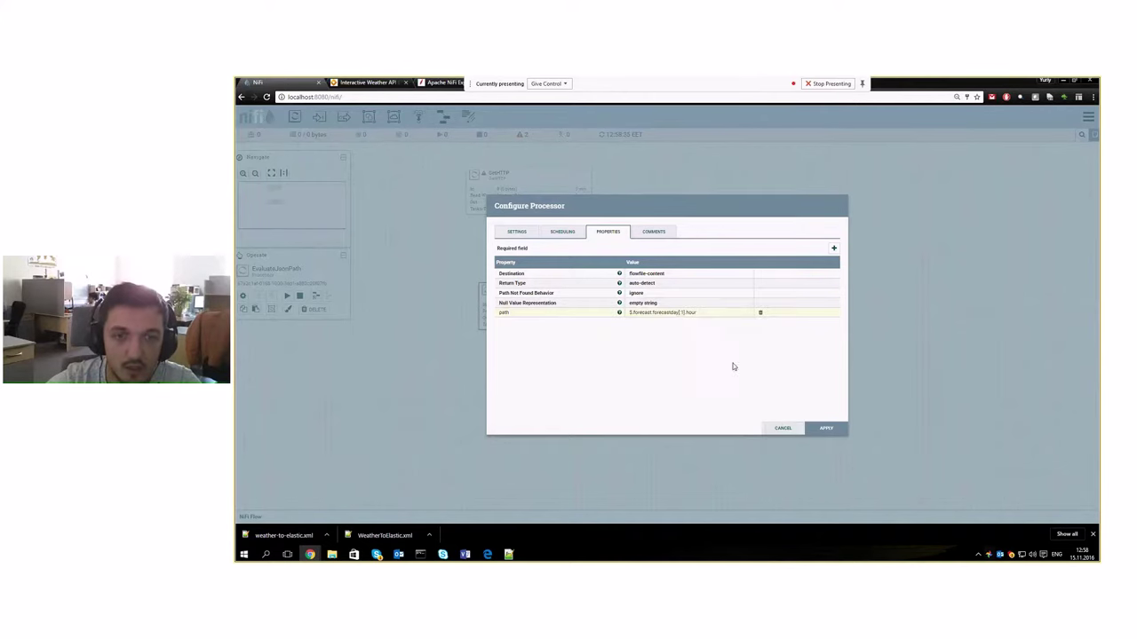
click(826, 428)
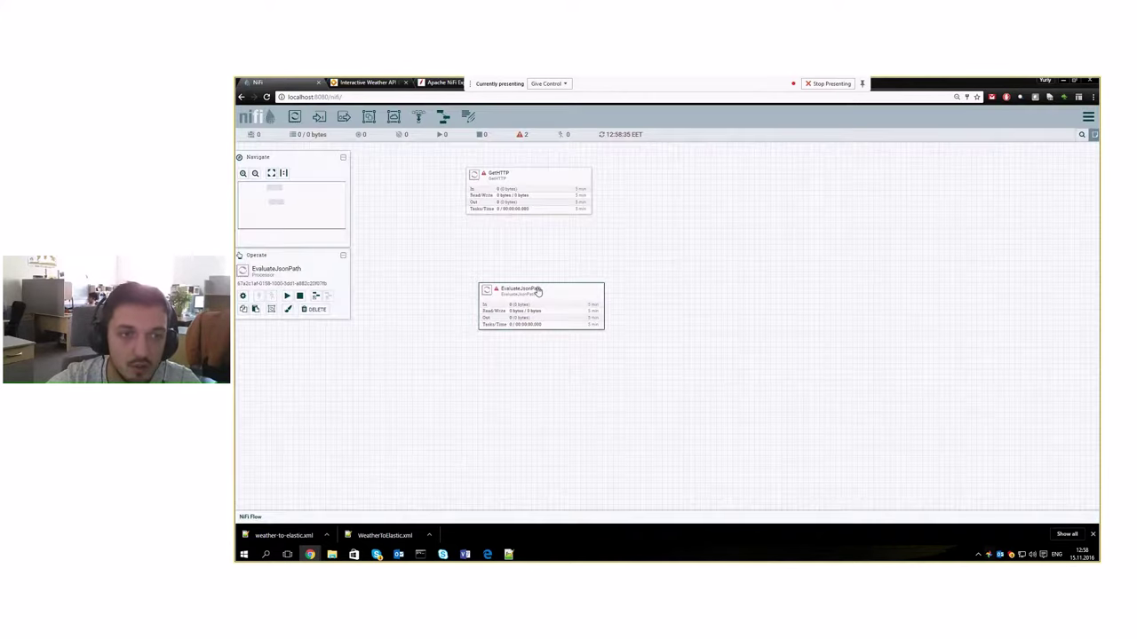
Review the relationship and queue settings offered for a connection from GetHTTP to EvaluateJsonPath without creating it
click(531, 214)
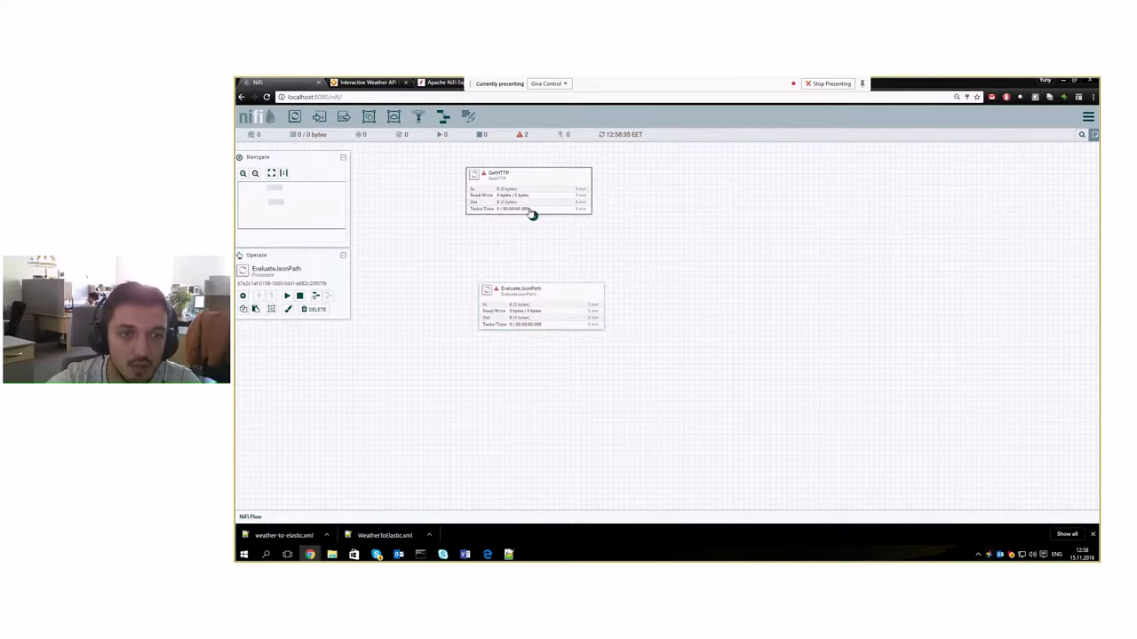
drag(531, 213, 541, 306)
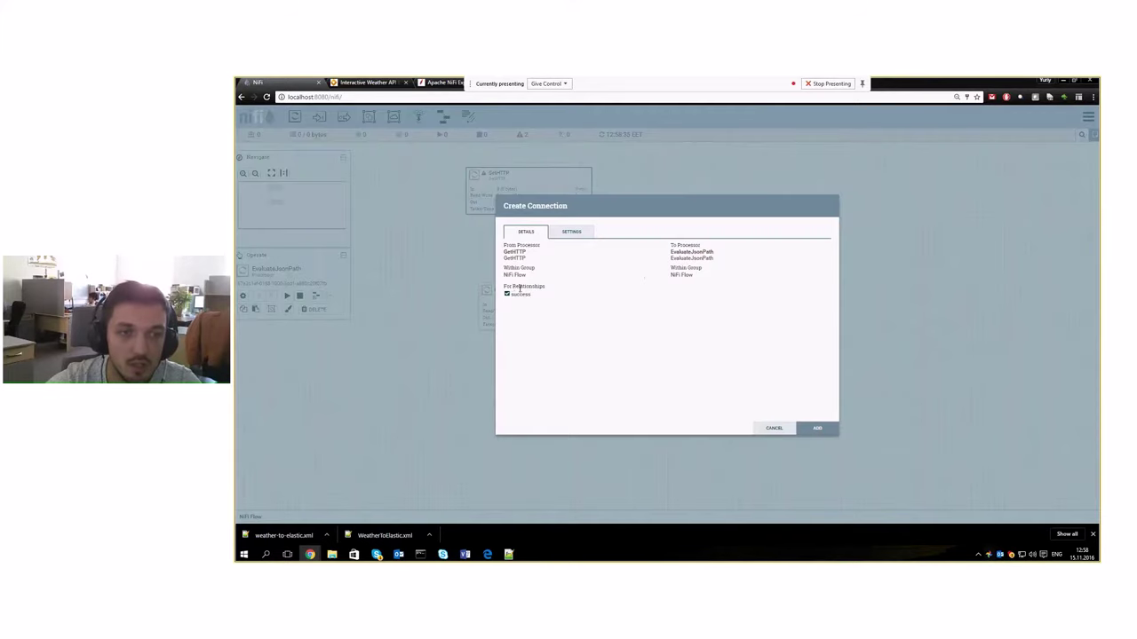
click(568, 233)
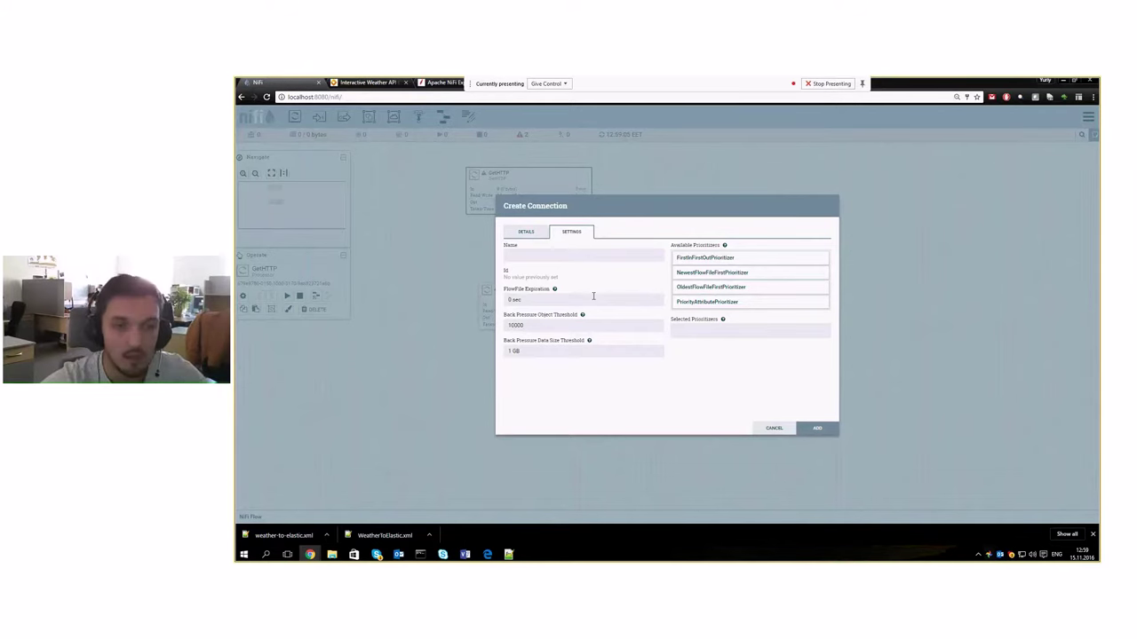
click(774, 430)
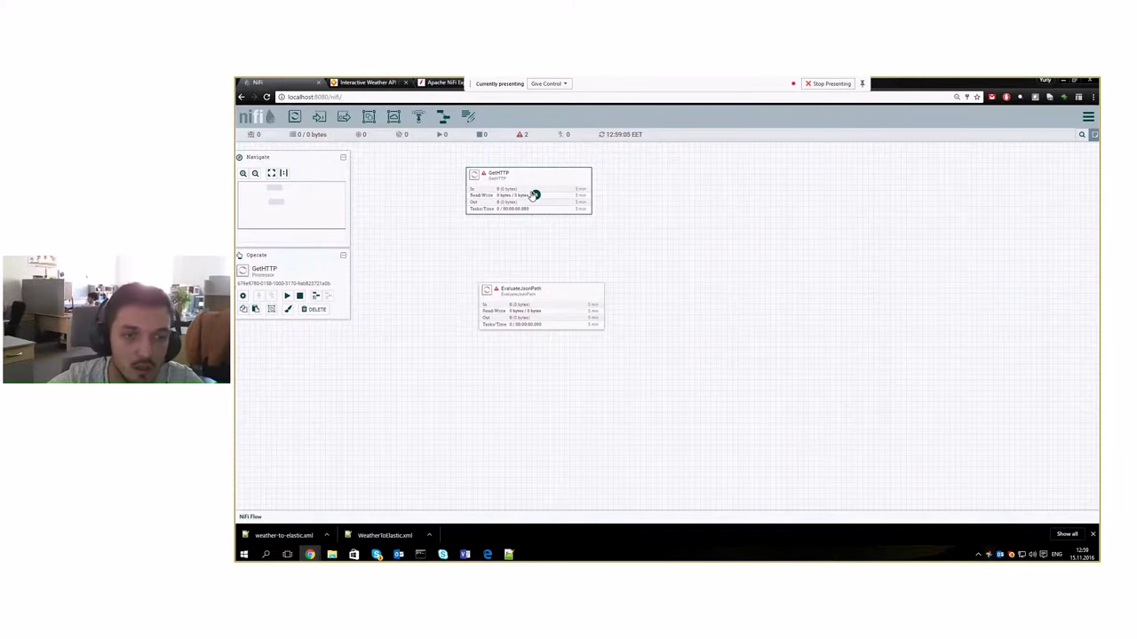
Connect GetHTTP to EvaluateJsonPath for the success relationship
drag(535, 194, 583, 323)
click(813, 427)
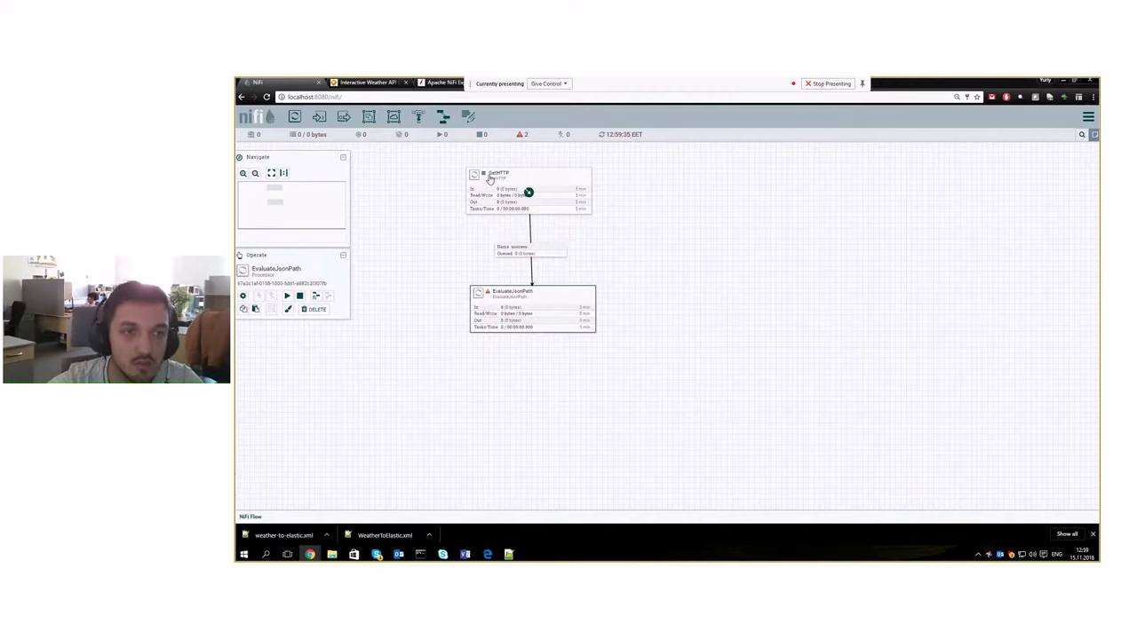
Auto-terminate the failure, matched and unmatched relationships of EvaluateJsonPath and move the processor slightly to line up below GetHTTP
scroll(486, 178, up, 1)
scroll(487, 178, up, 2)
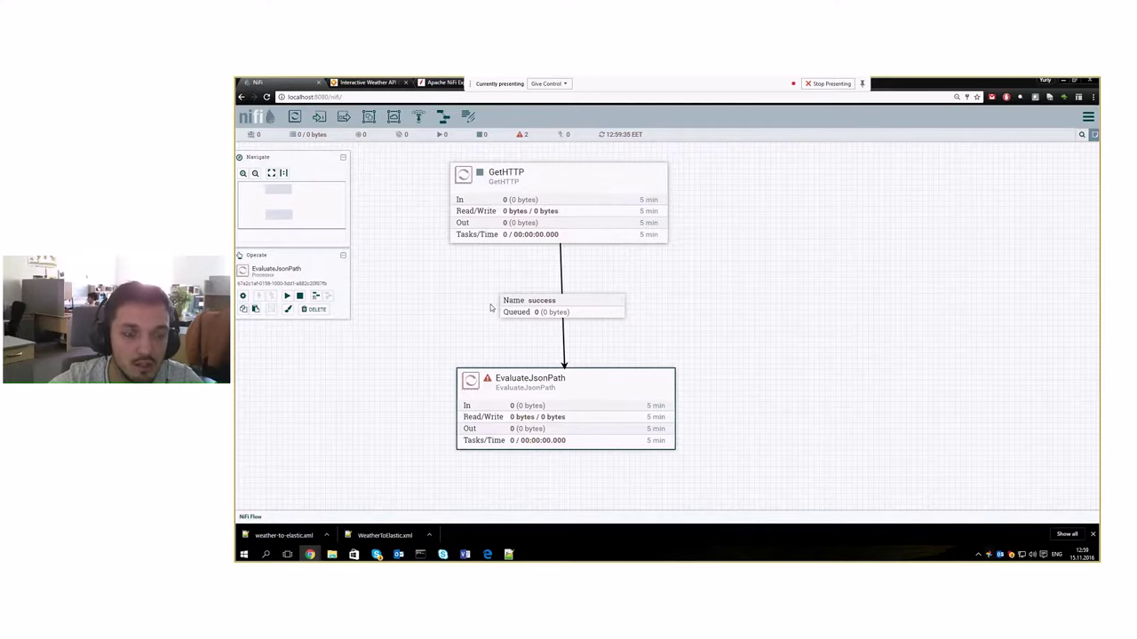
right_click(513, 387)
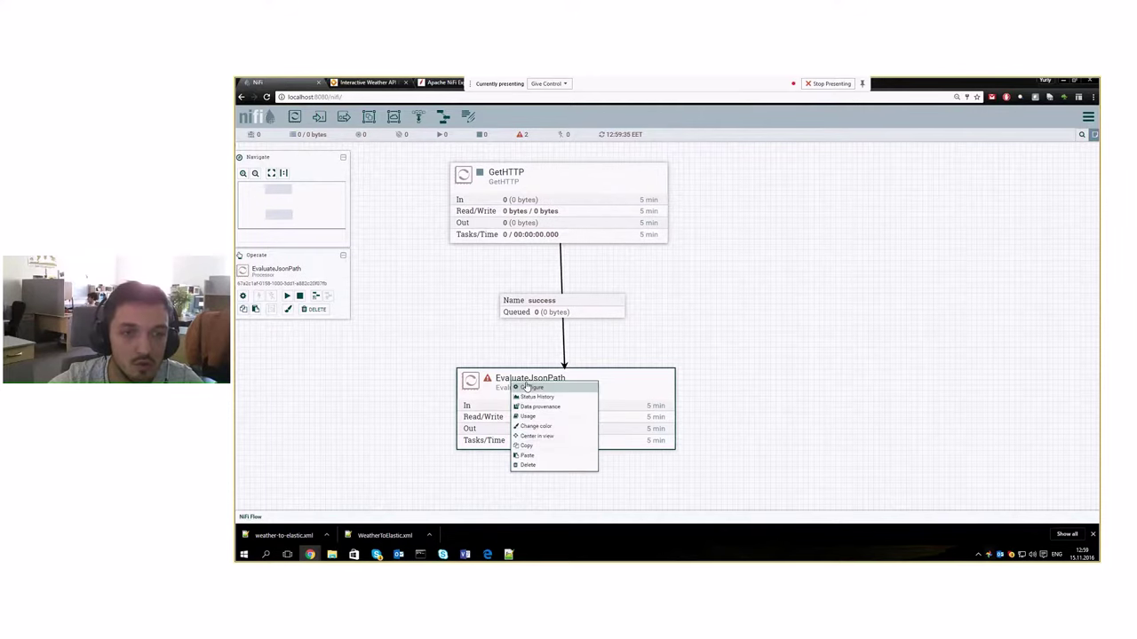
click(525, 387)
click(517, 231)
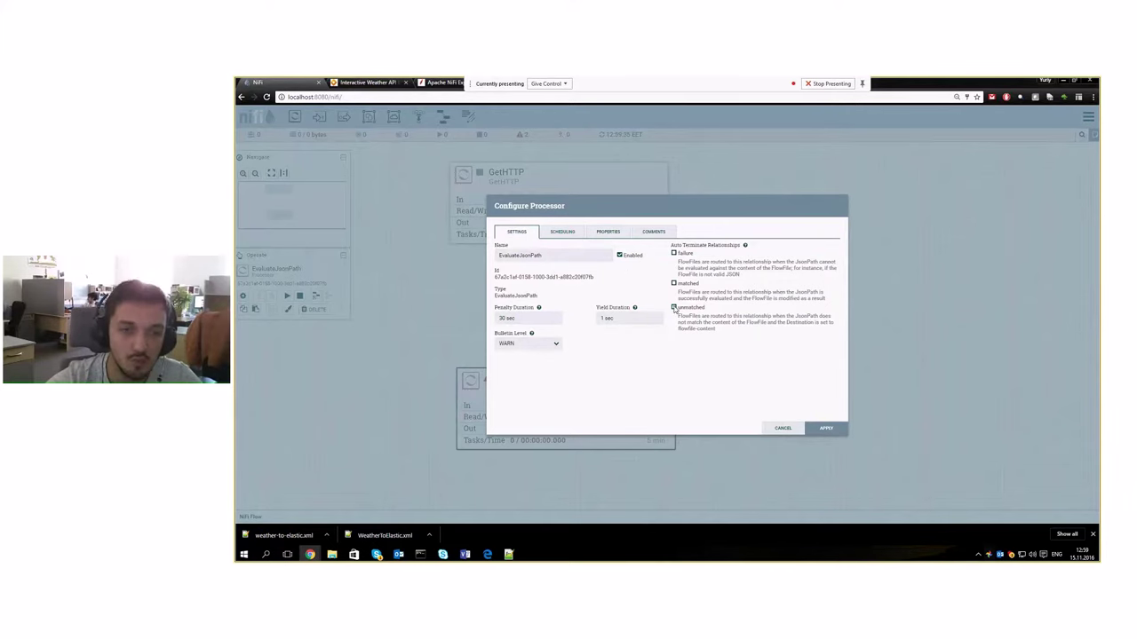
click(674, 254)
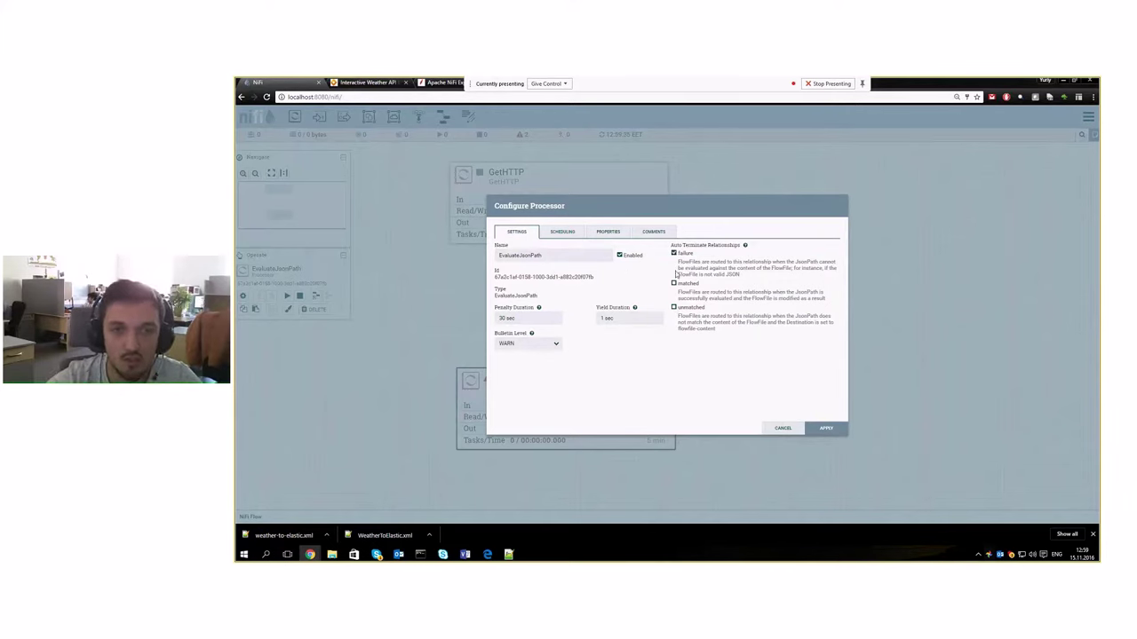
click(674, 283)
click(674, 307)
click(814, 433)
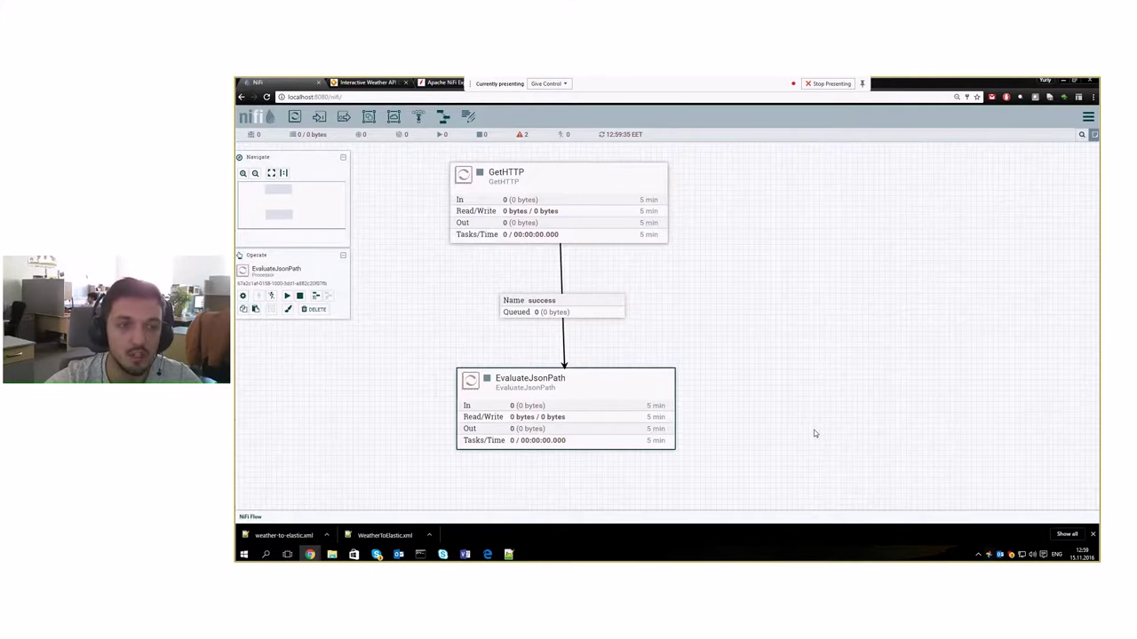
drag(609, 381, 594, 381)
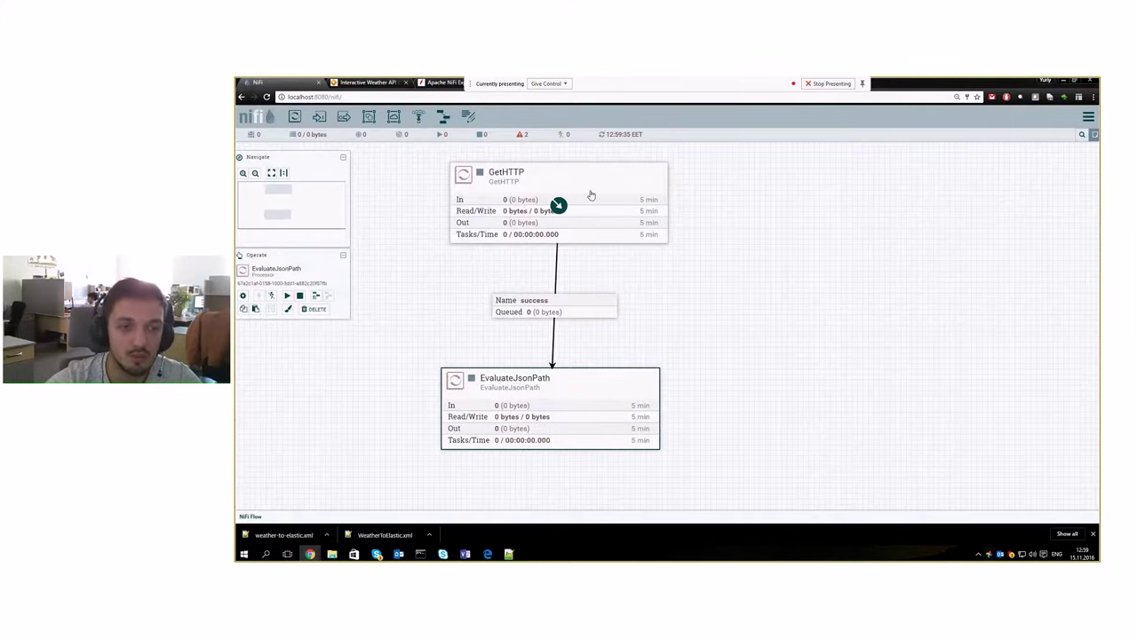
click(642, 319)
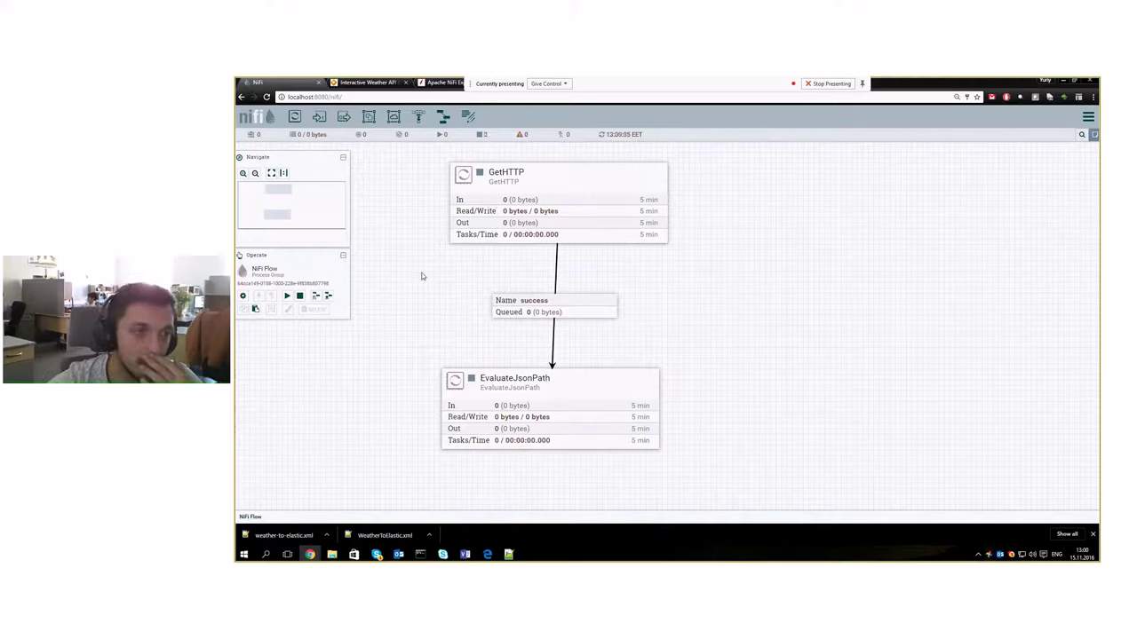
Start only the GetHTTP processor and deselect it
click(499, 197)
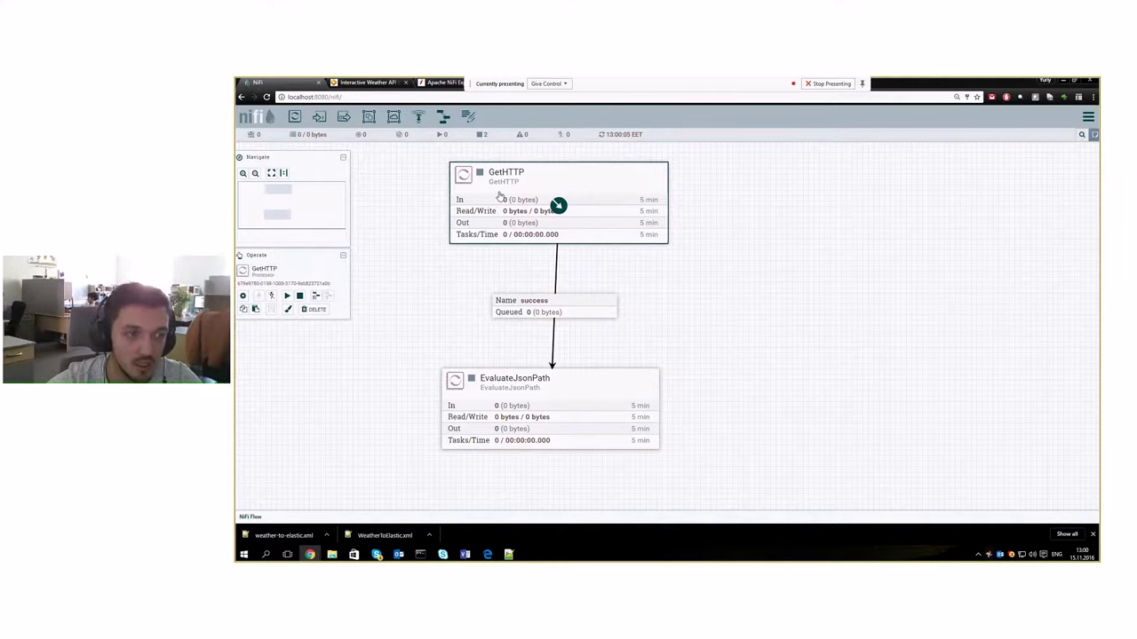
click(288, 296)
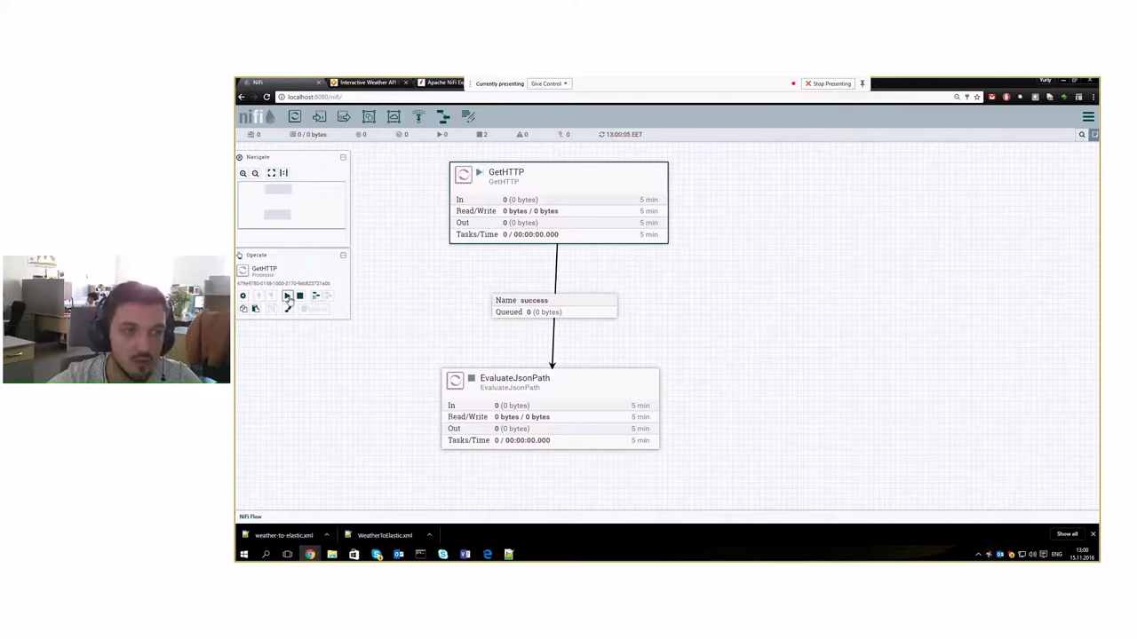
click(394, 276)
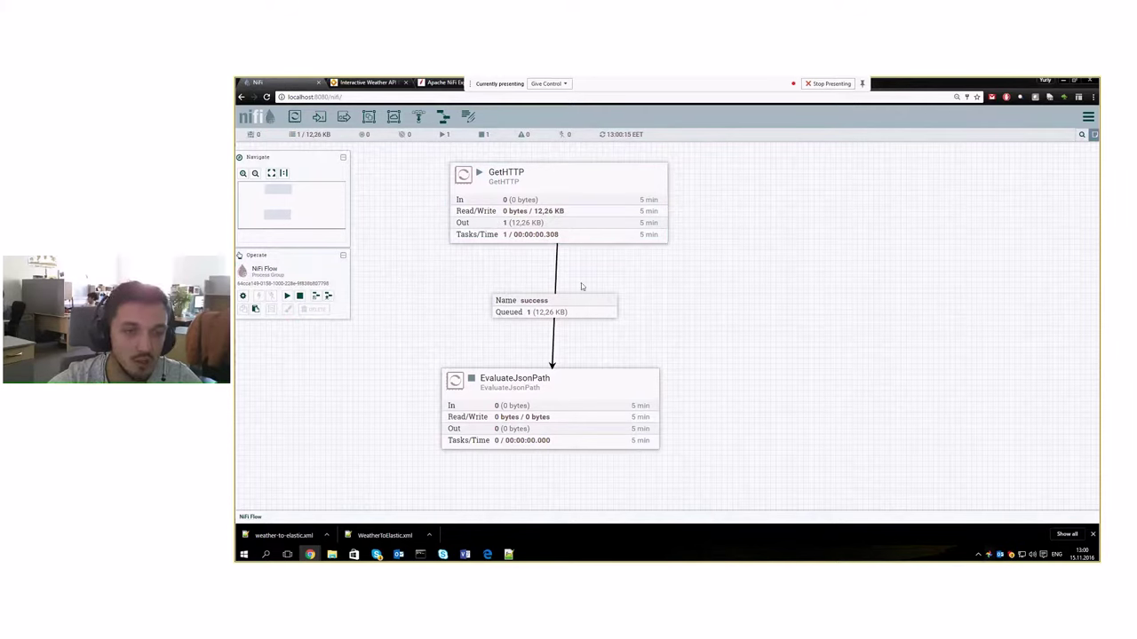
List the queue of the success connection and examine the attributes of its queued FlowFile
click(530, 312)
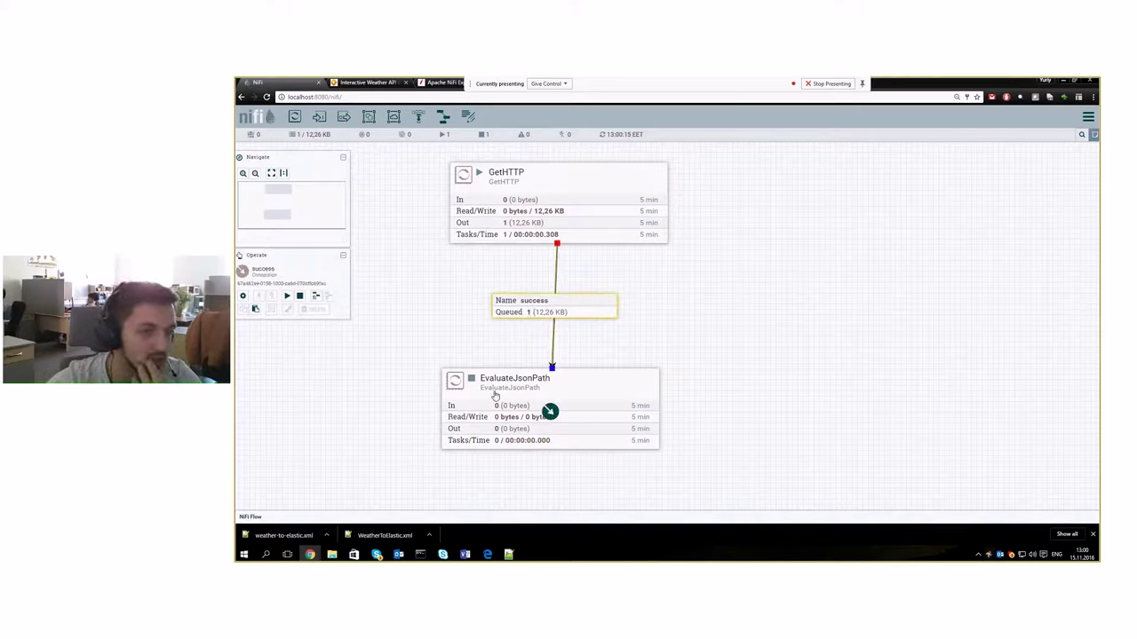
right_click(540, 304)
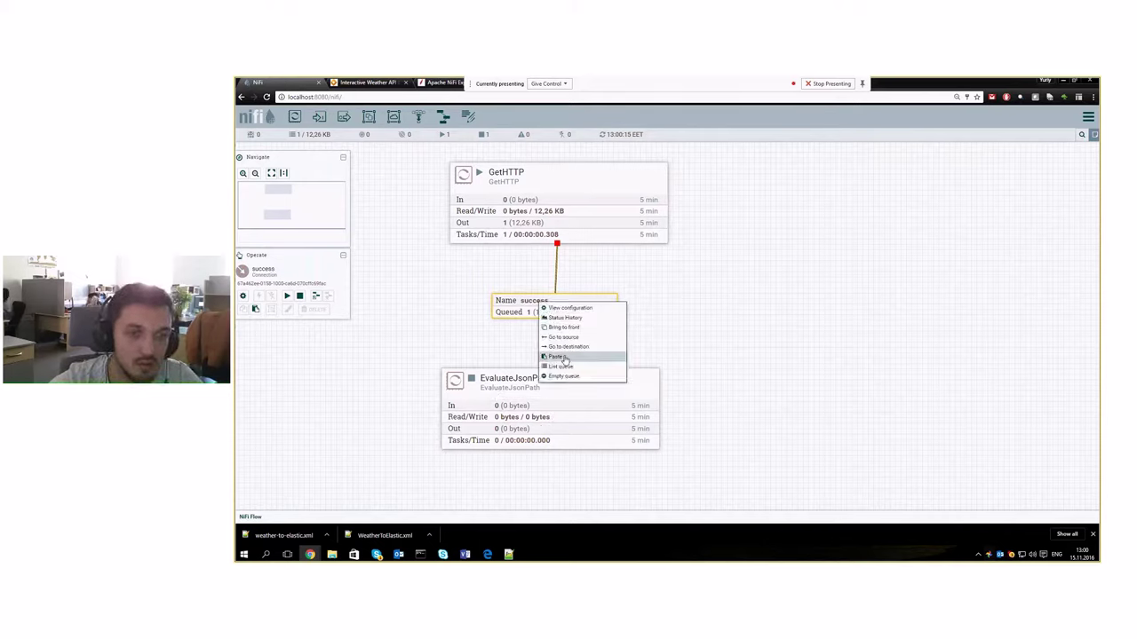
right_click(515, 303)
click(534, 364)
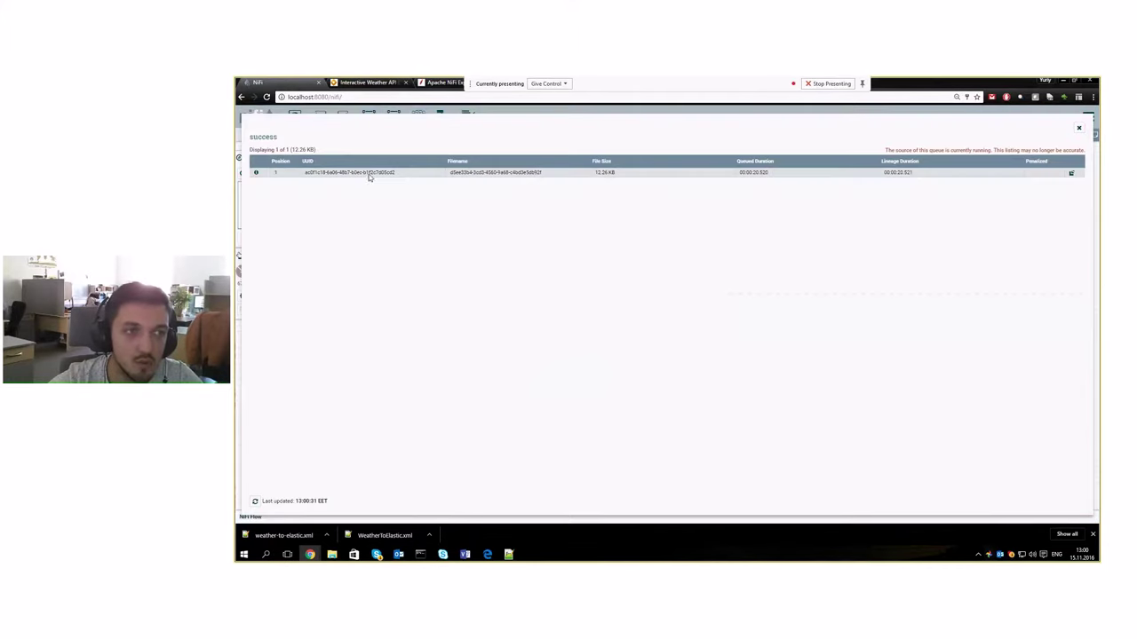
click(256, 173)
click(589, 238)
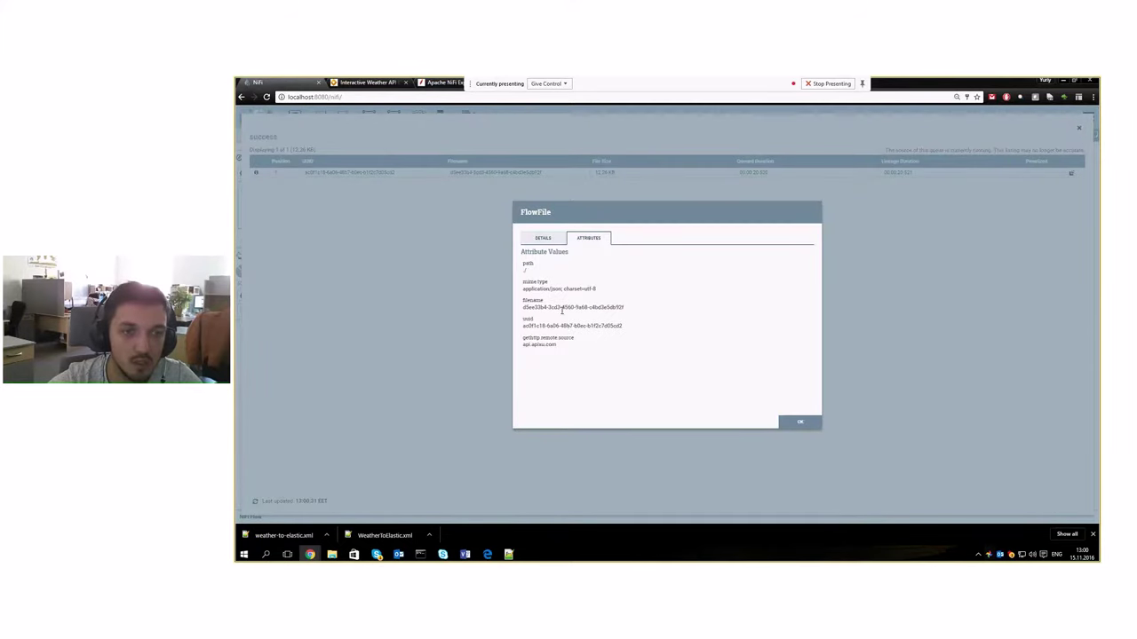
Examine the FlowFile's mime type, filename, uuid and remote source attribute values
drag(523, 288, 602, 307)
click(632, 306)
click(525, 310)
click(602, 308)
drag(528, 326, 613, 326)
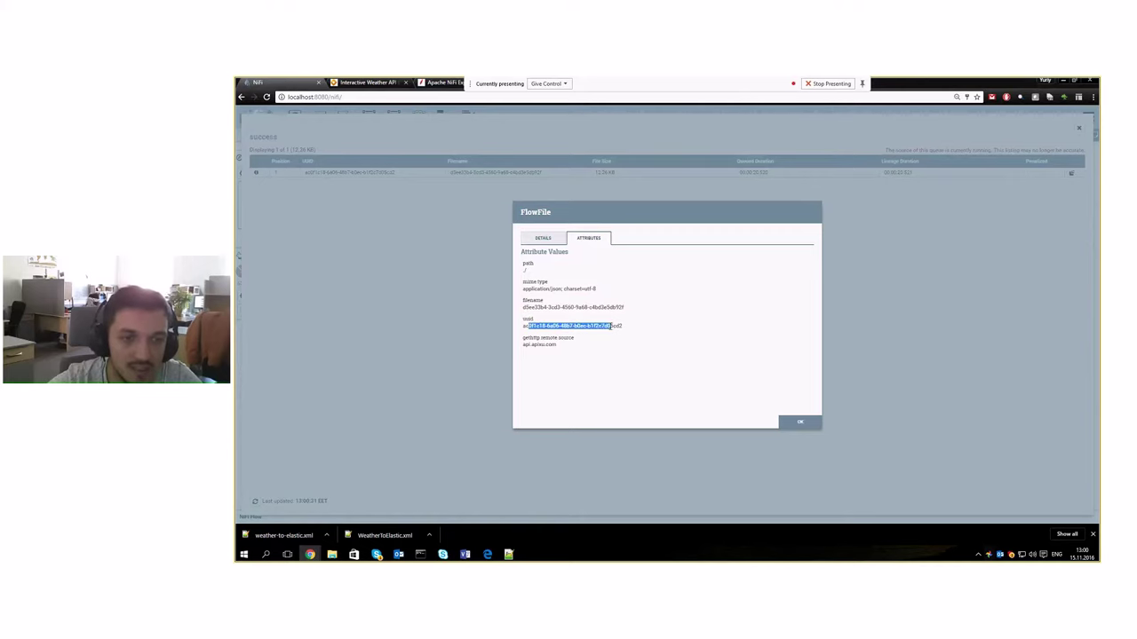
click(611, 325)
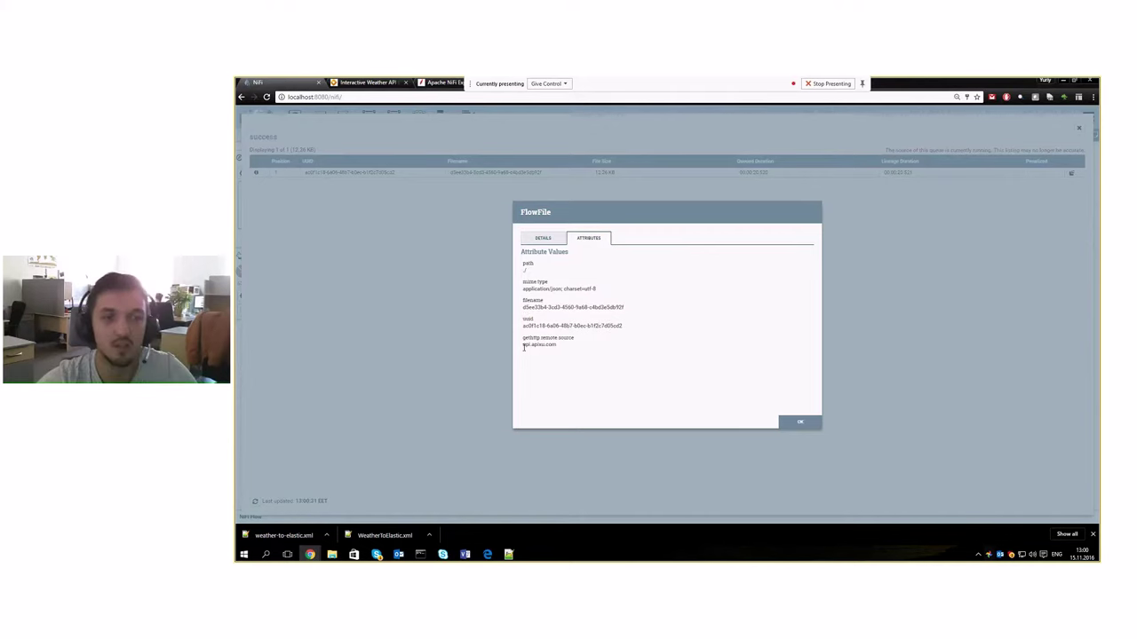
drag(531, 326, 580, 326)
click(556, 342)
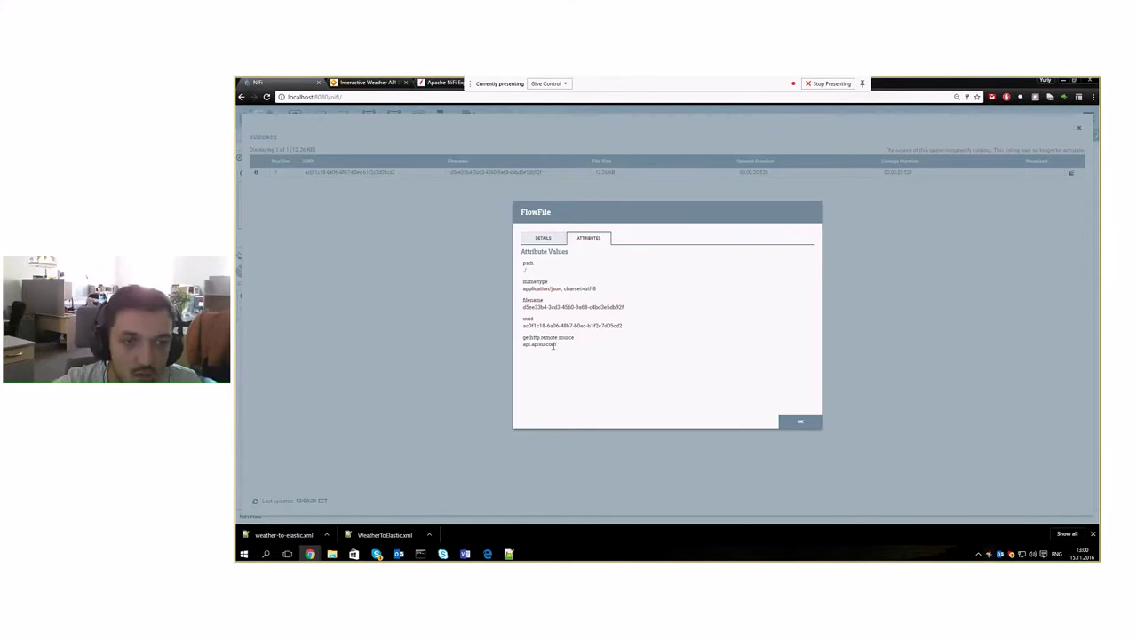
View the queued FlowFile's content and compare it with the response body in the weather API explorer
click(542, 239)
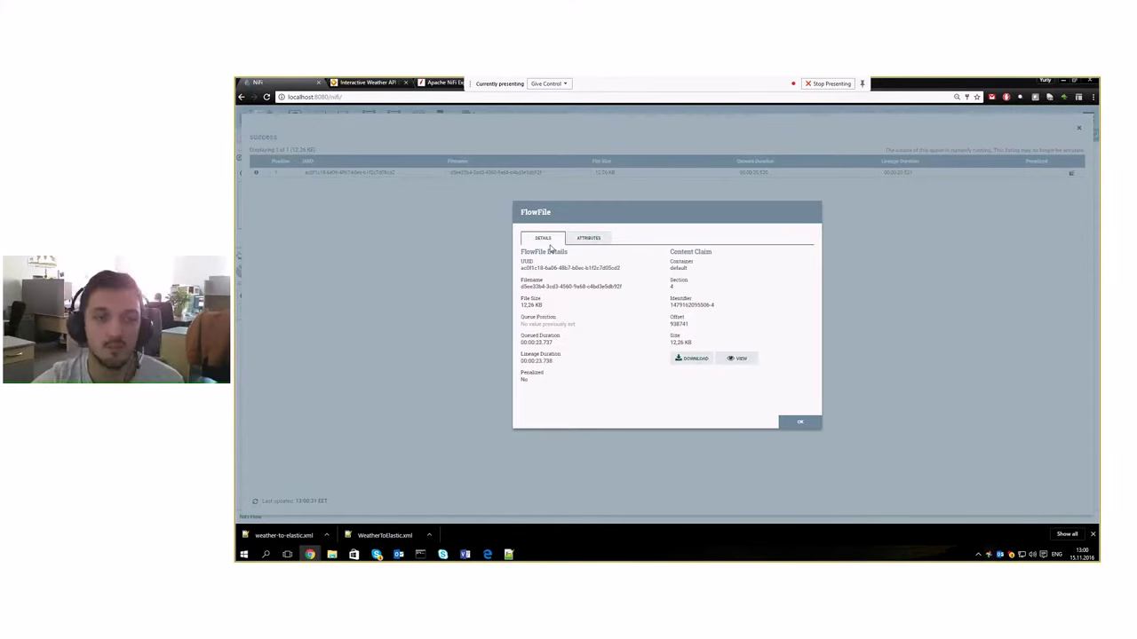
click(727, 360)
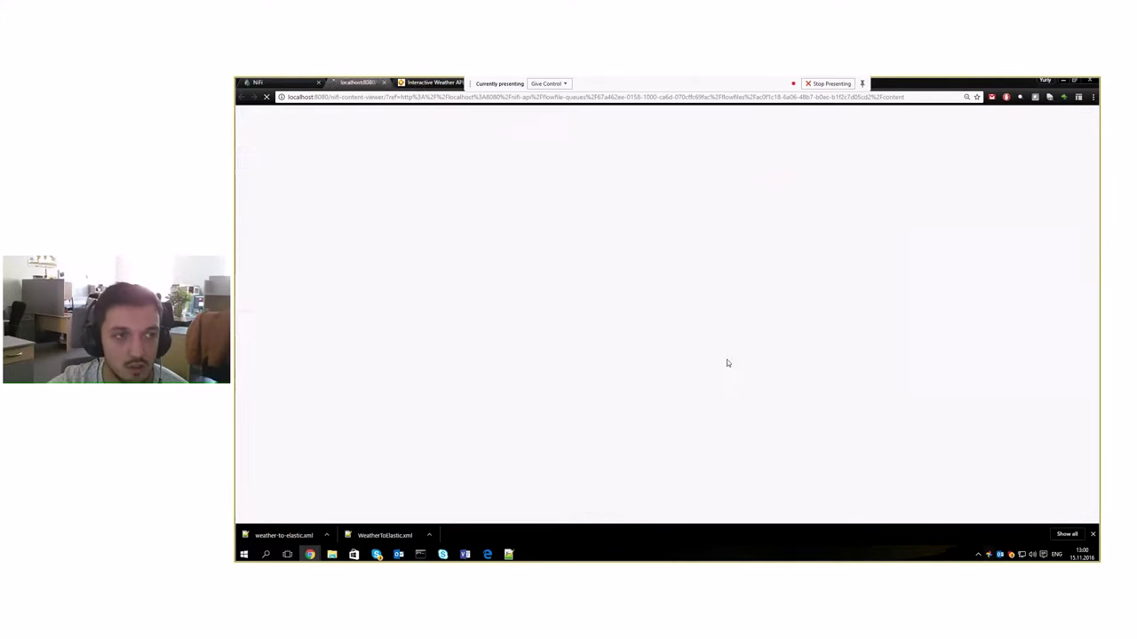
scroll(293, 153, right, 15)
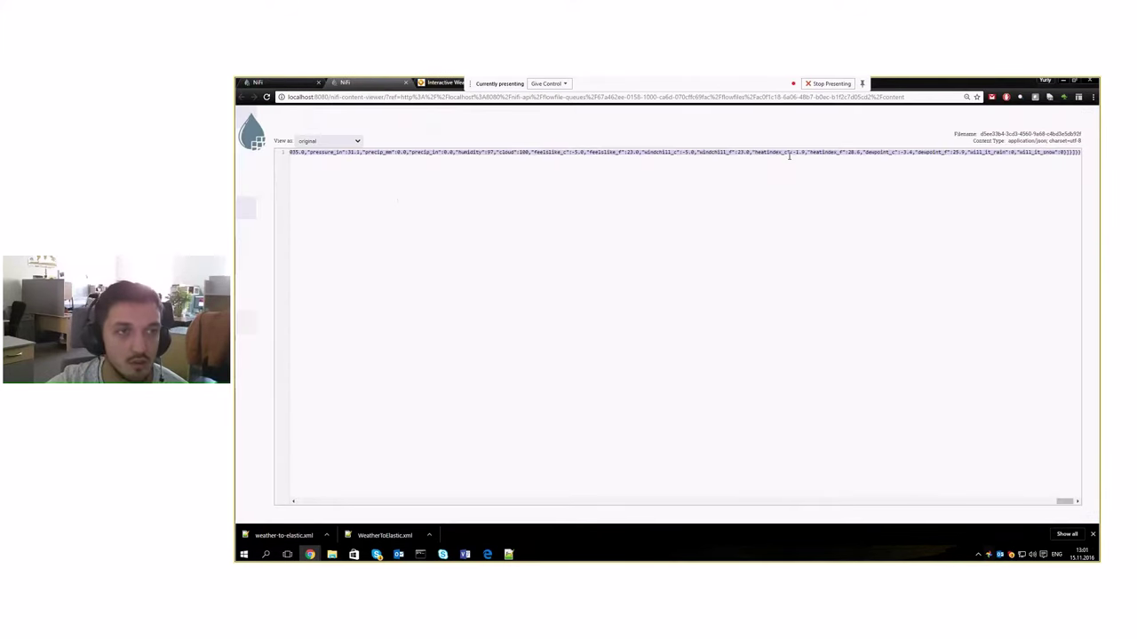
click(456, 86)
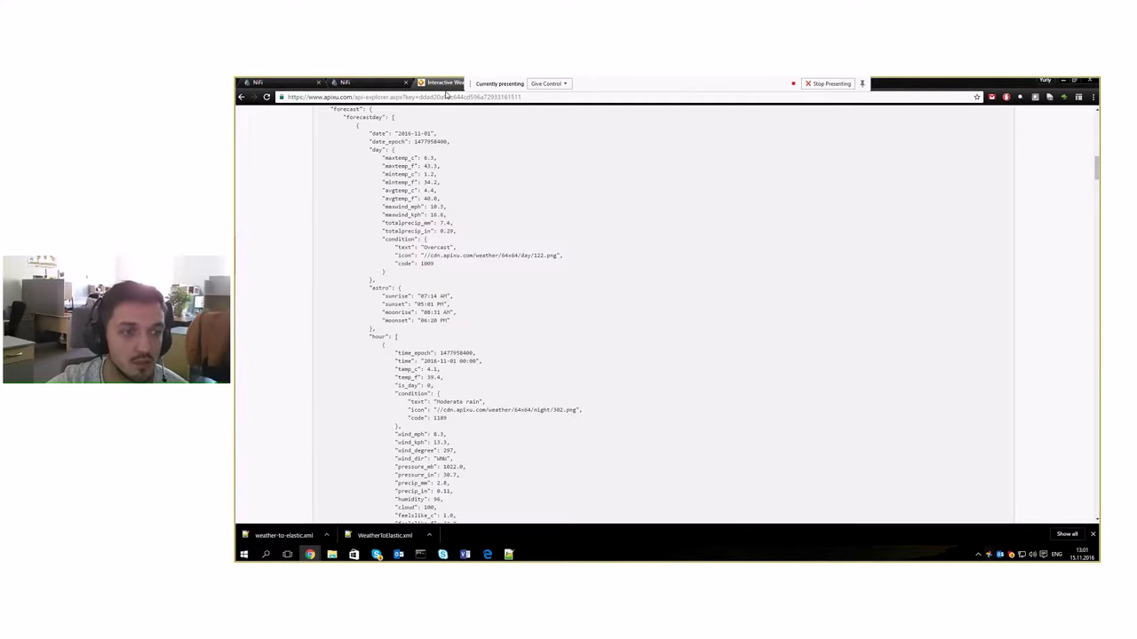
scroll(384, 322, up, 10)
scroll(384, 322, down, 1)
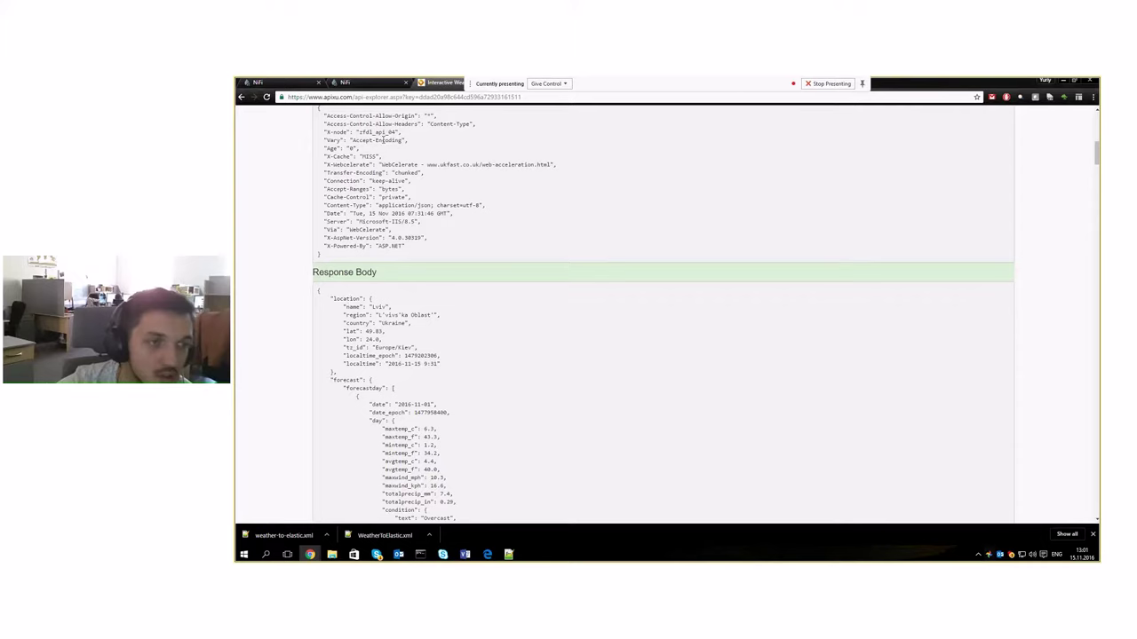
Examine the raw JSON content from its beginning, and close the content viewer, FlowFile details and queue listing
click(373, 83)
click(345, 152)
key(shift+End)
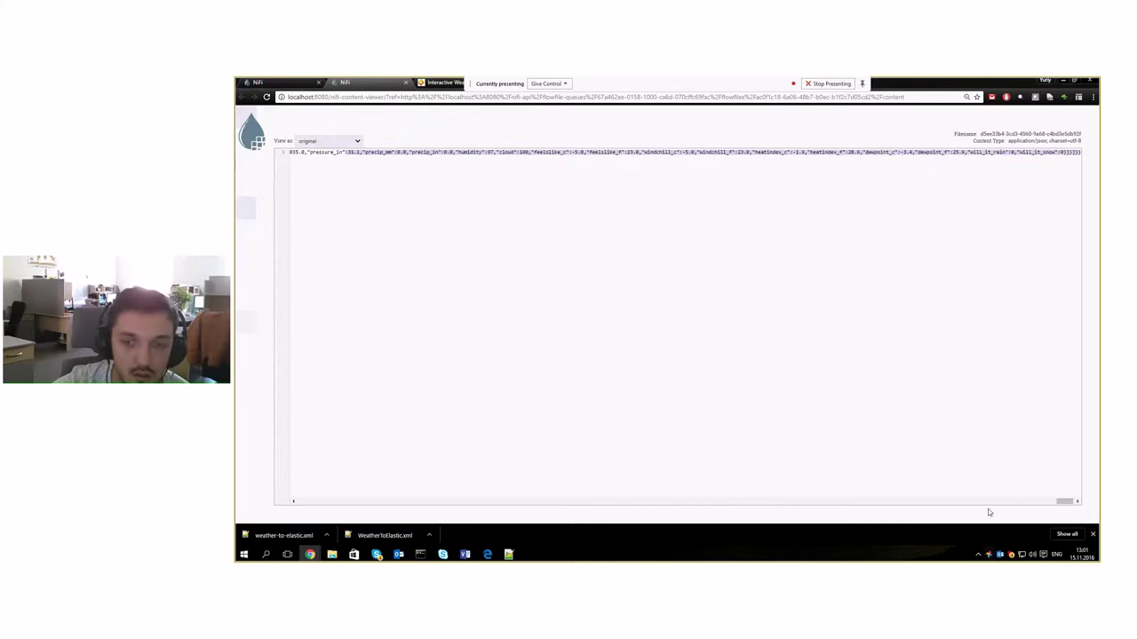
drag(1063, 503, 313, 502)
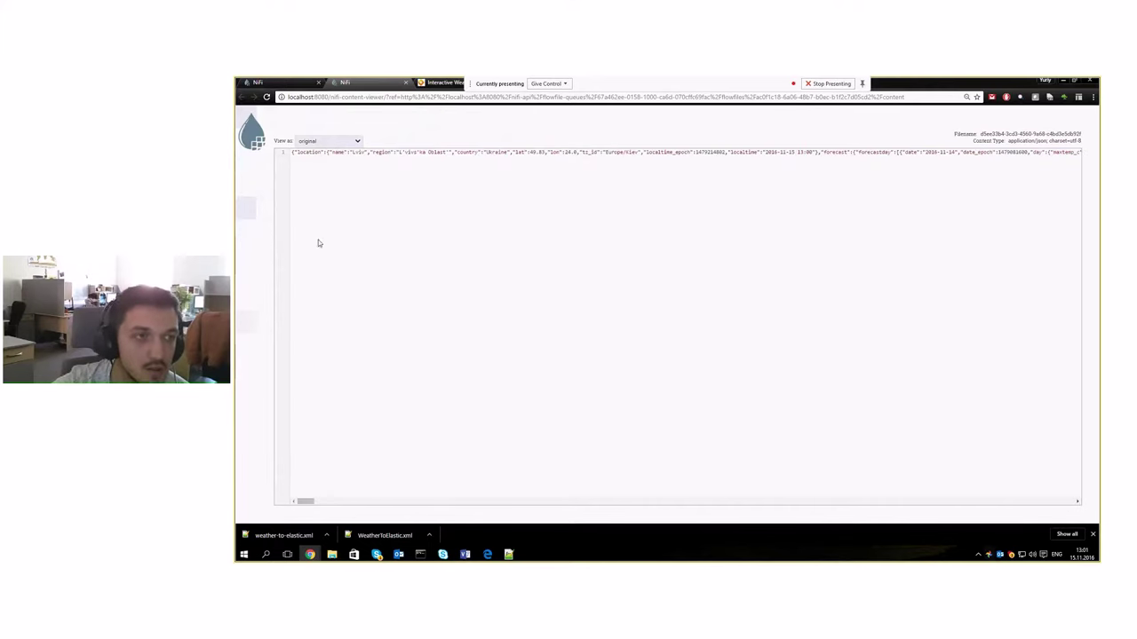
click(299, 152)
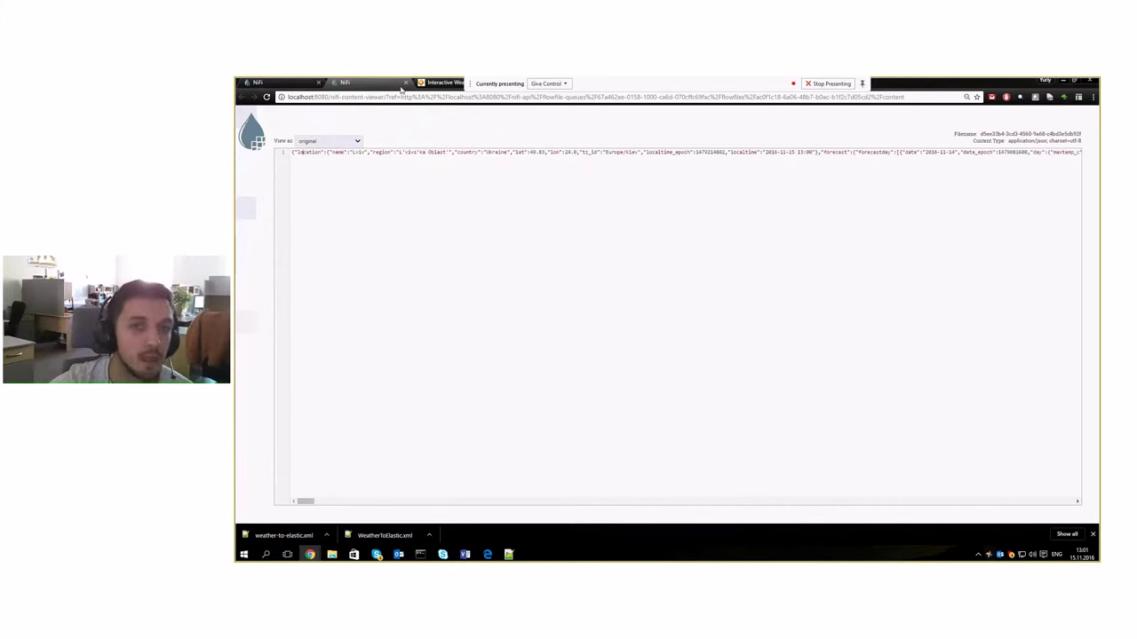
click(405, 82)
click(266, 83)
click(799, 420)
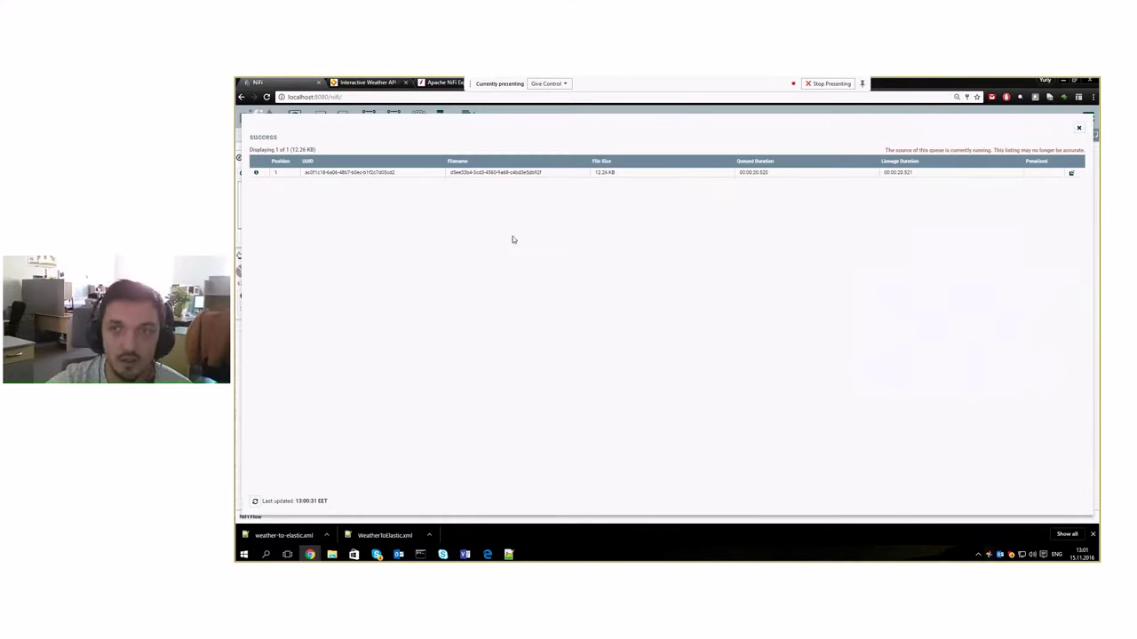
click(1079, 129)
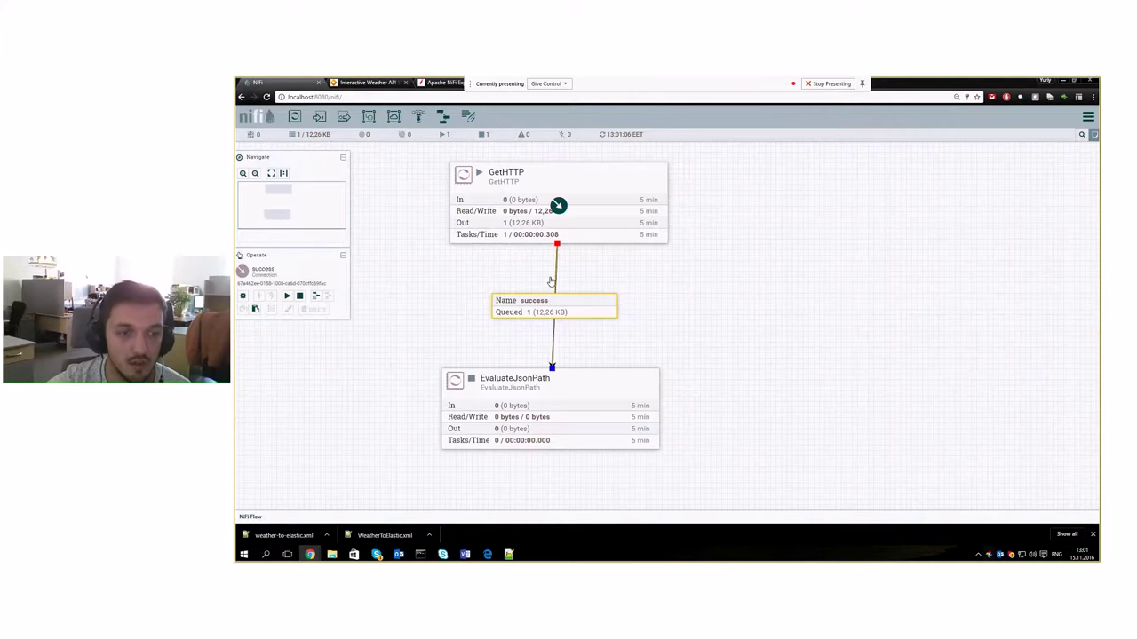
Review the configured properties of the EvaluateJsonPath processor and leave the configuration without applying changes
click(567, 381)
drag(567, 381, 579, 383)
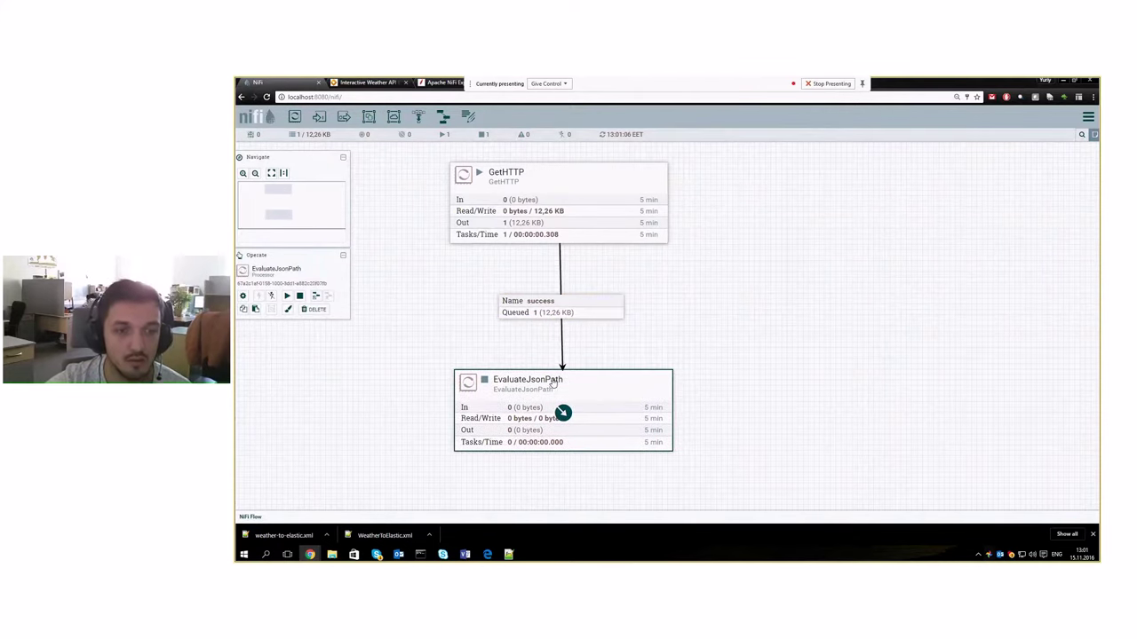
right_click(576, 384)
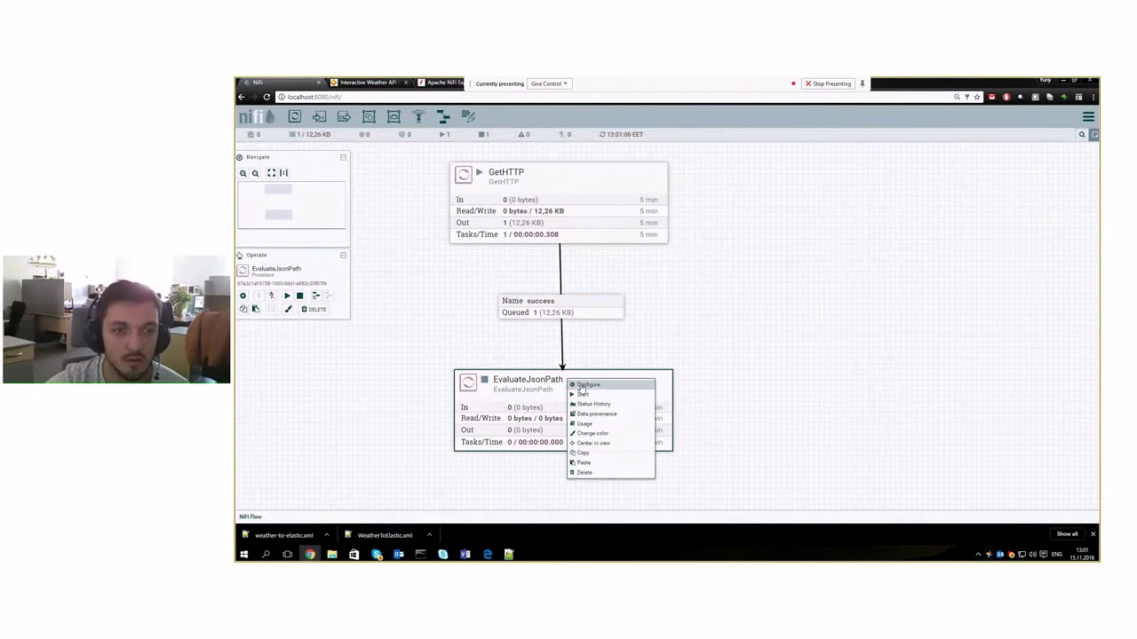
click(588, 385)
click(602, 233)
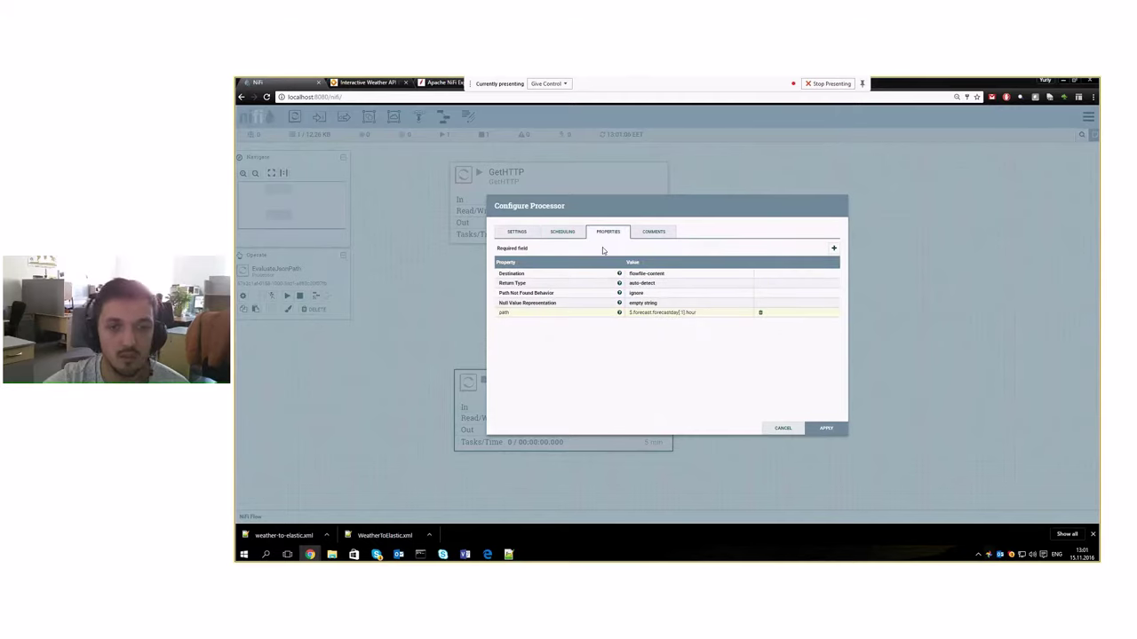
click(795, 431)
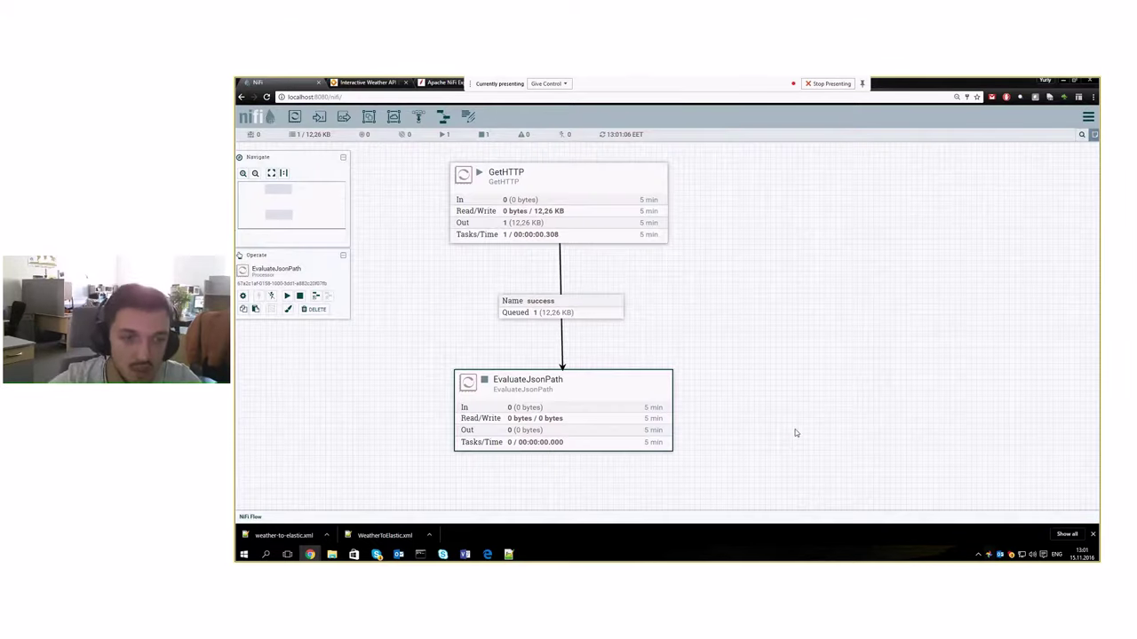
Move the EvaluateJsonPath processor up, closer beneath GetHTTP
drag(561, 412, 553, 381)
click(681, 352)
click(578, 357)
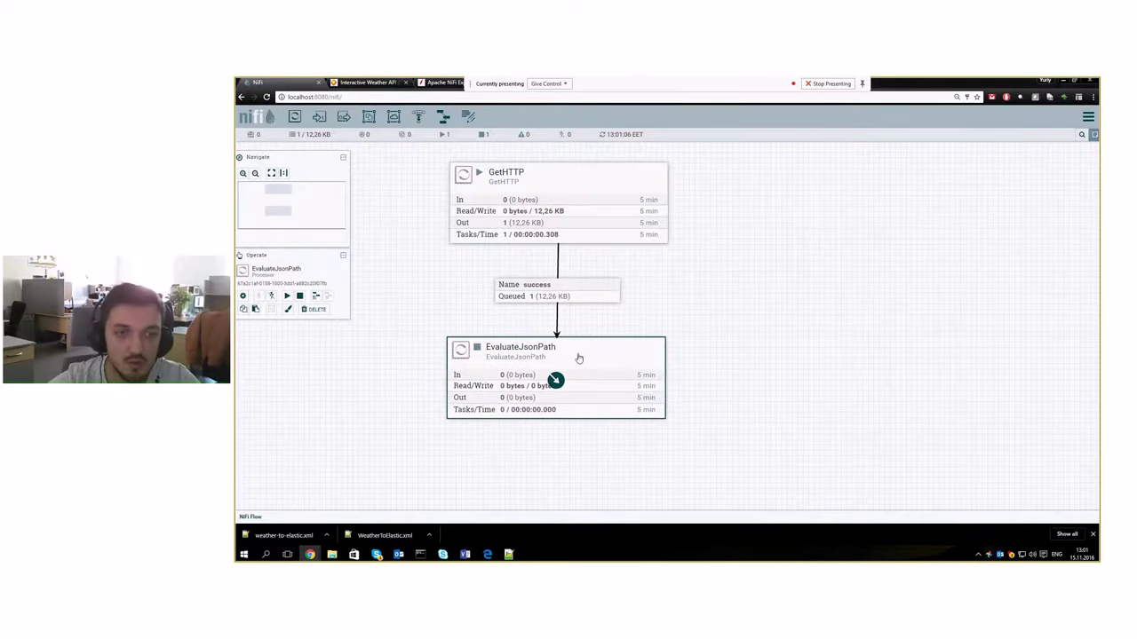
scroll(744, 360, down, 1)
scroll(744, 360, up, 2)
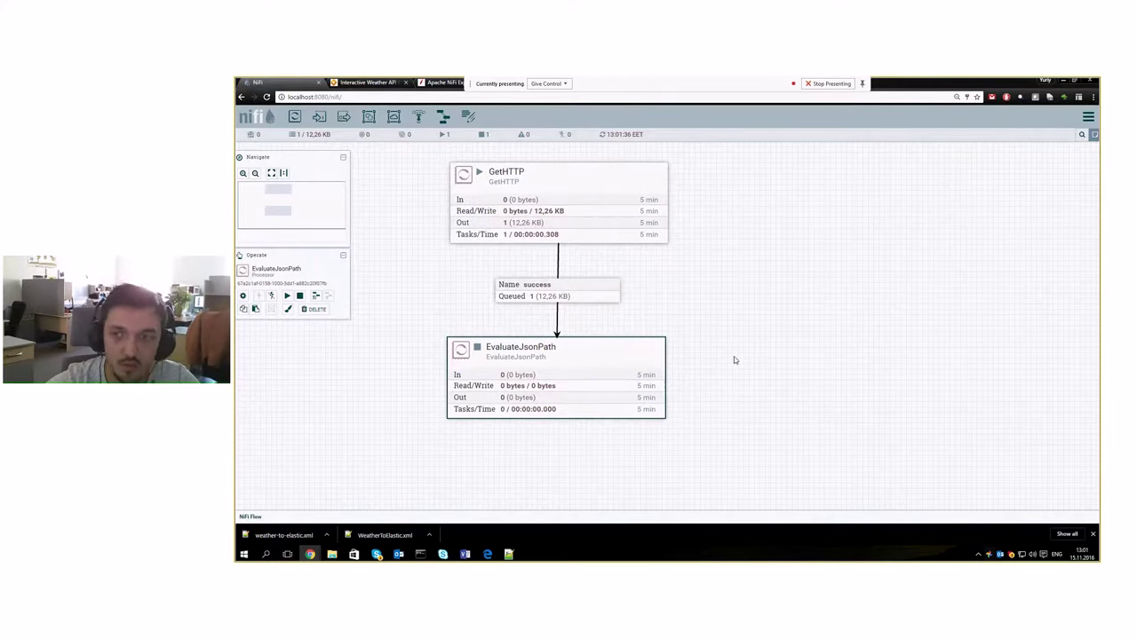
key(alt+Tab)
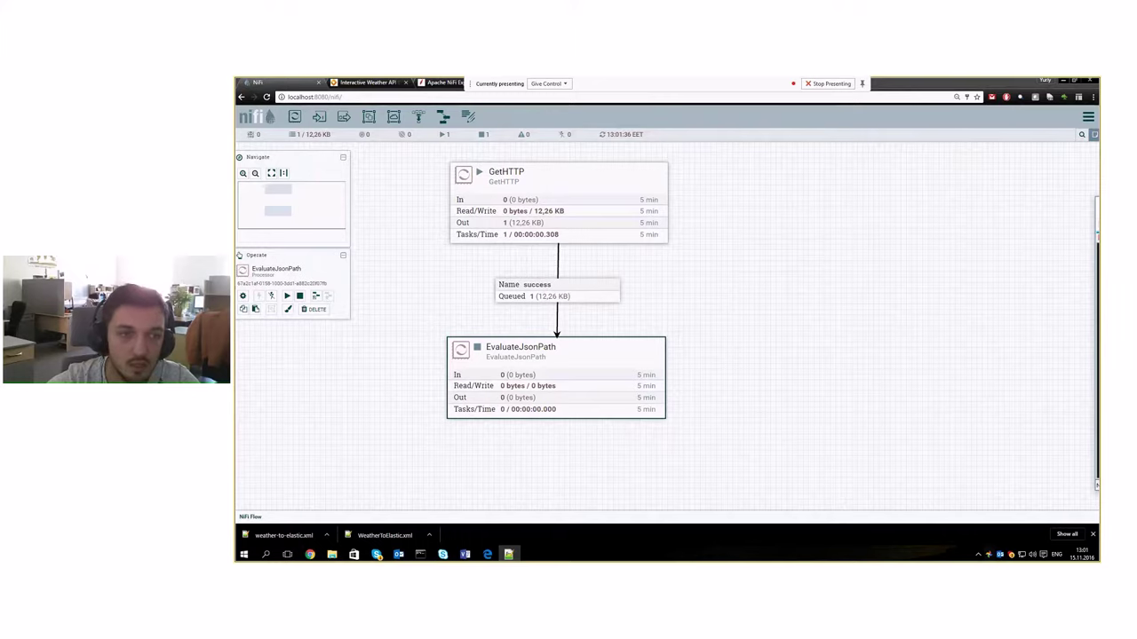
key(alt+Tab)
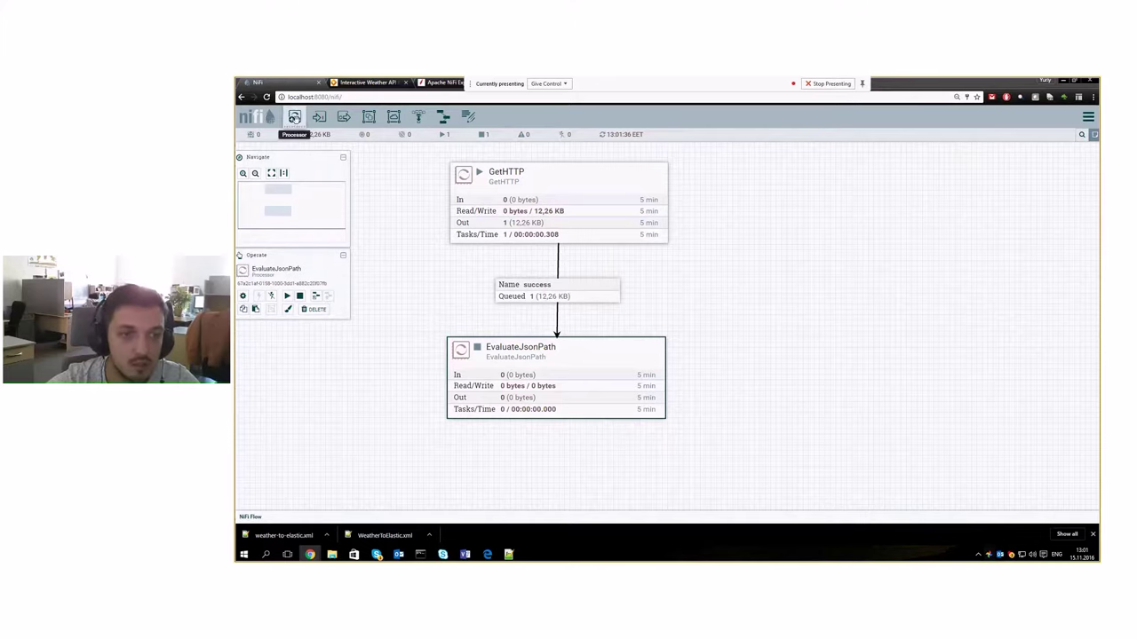
Add a SplitJson processor to the canvas and line it up beside EvaluateJsonPath
drag(294, 116, 787, 356)
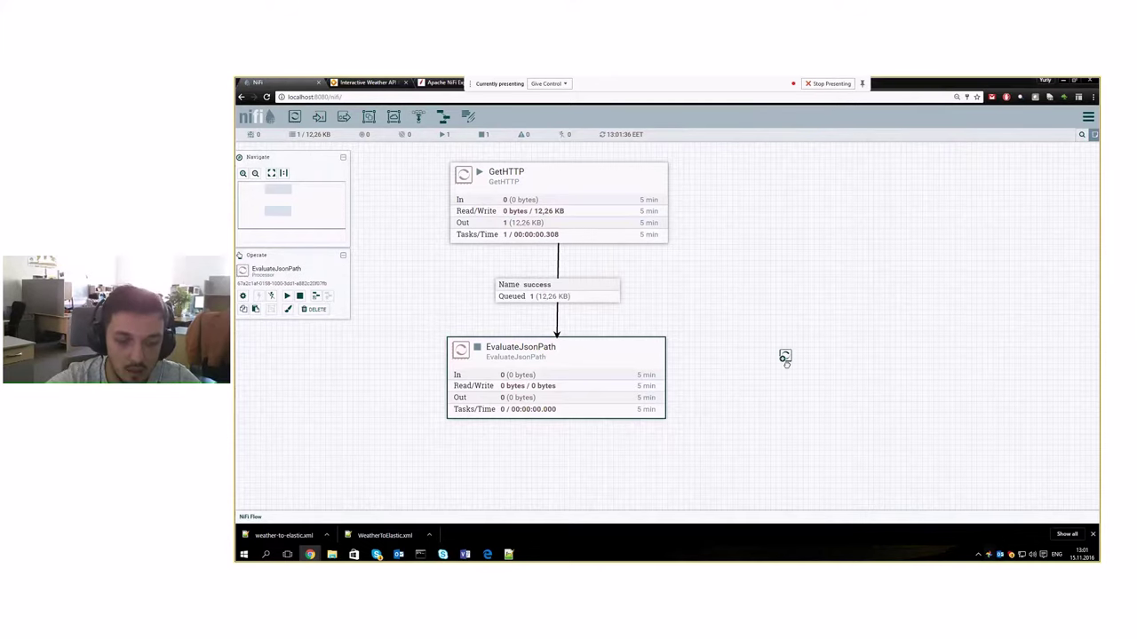
text(split)
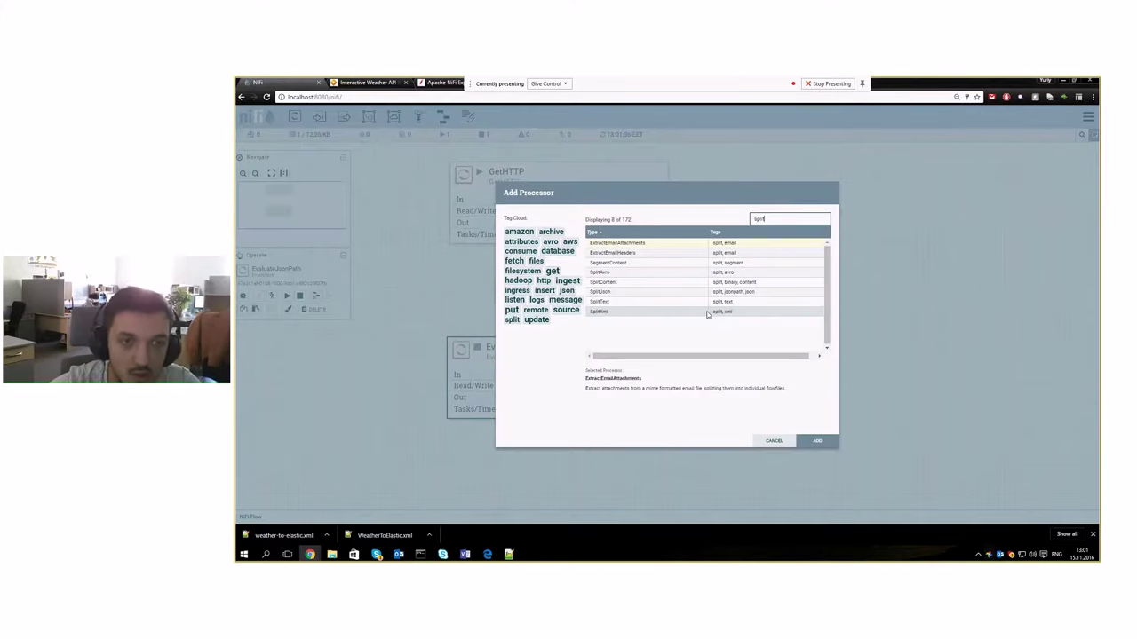
click(685, 293)
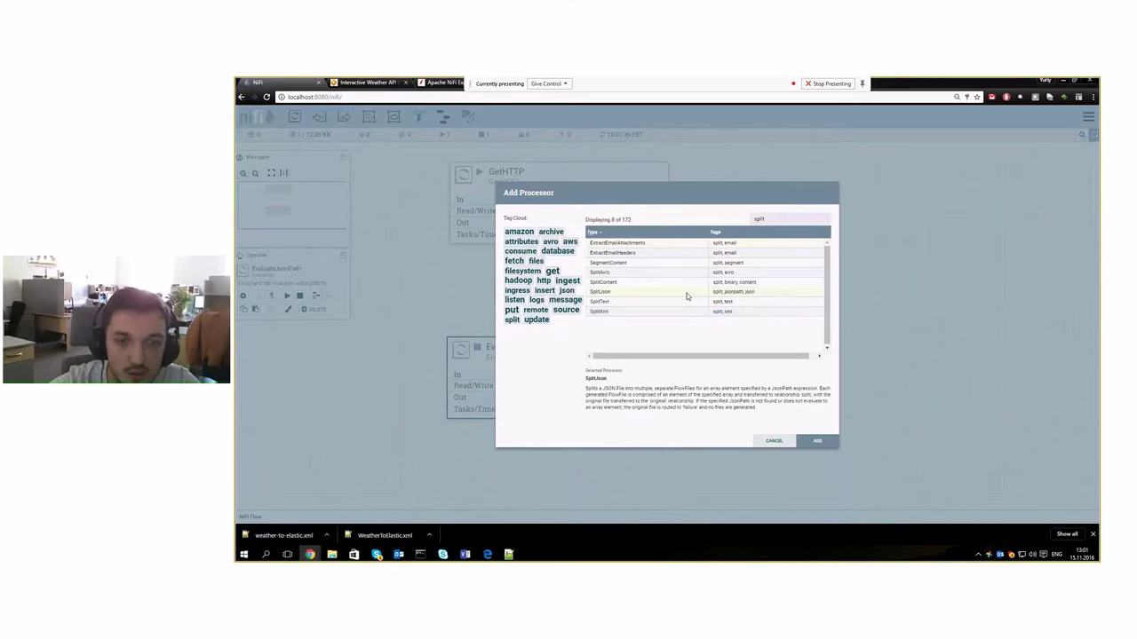
click(817, 441)
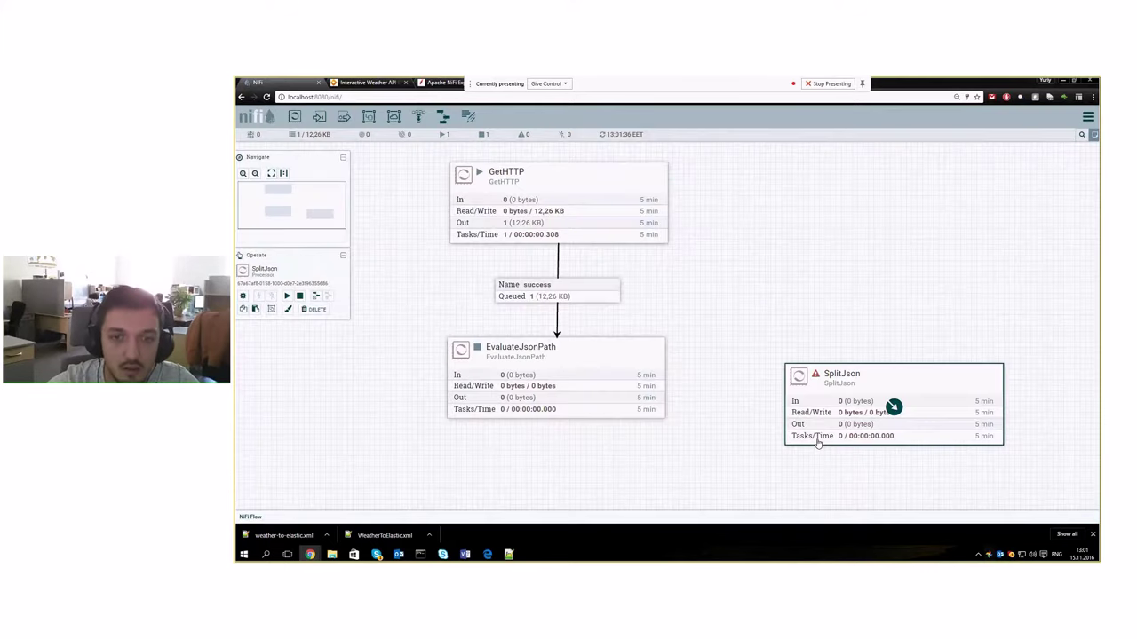
drag(799, 378, 826, 360)
Connect EvaluateJsonPath to SplitJson for the matched relationship and move SplitJson farther away to make room for the connection
click(507, 294)
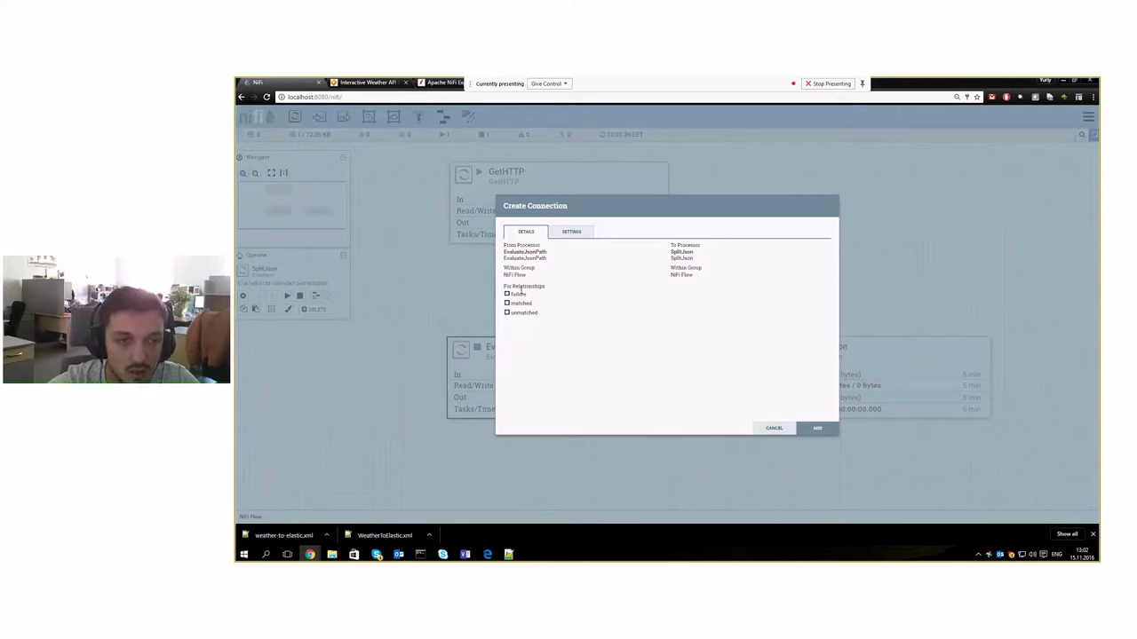
click(506, 303)
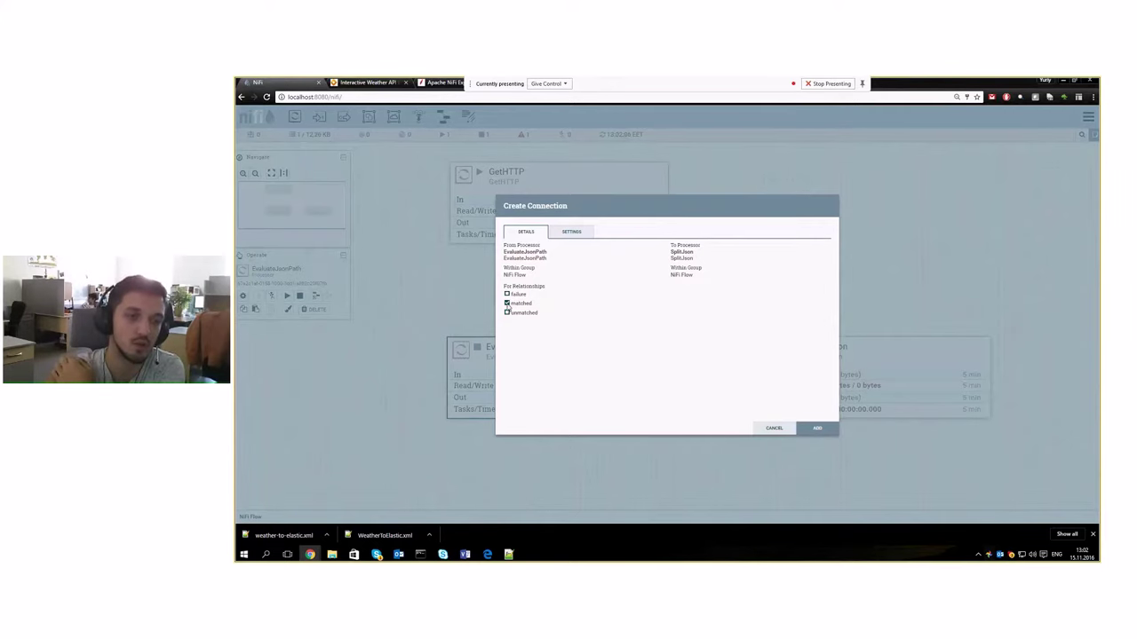
click(816, 427)
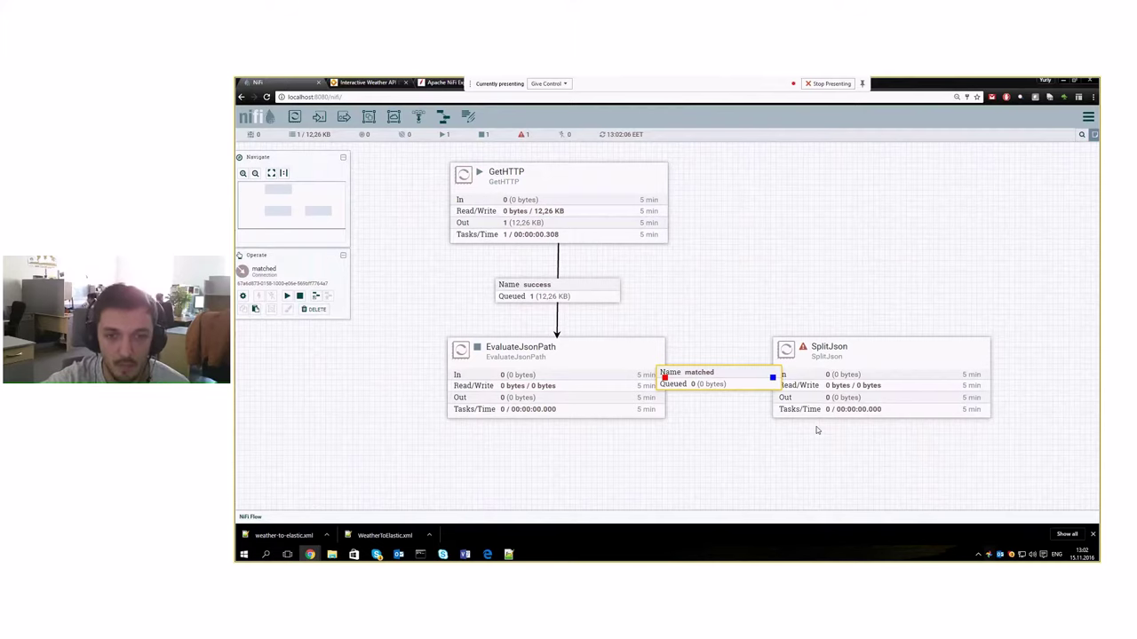
drag(819, 349, 877, 343)
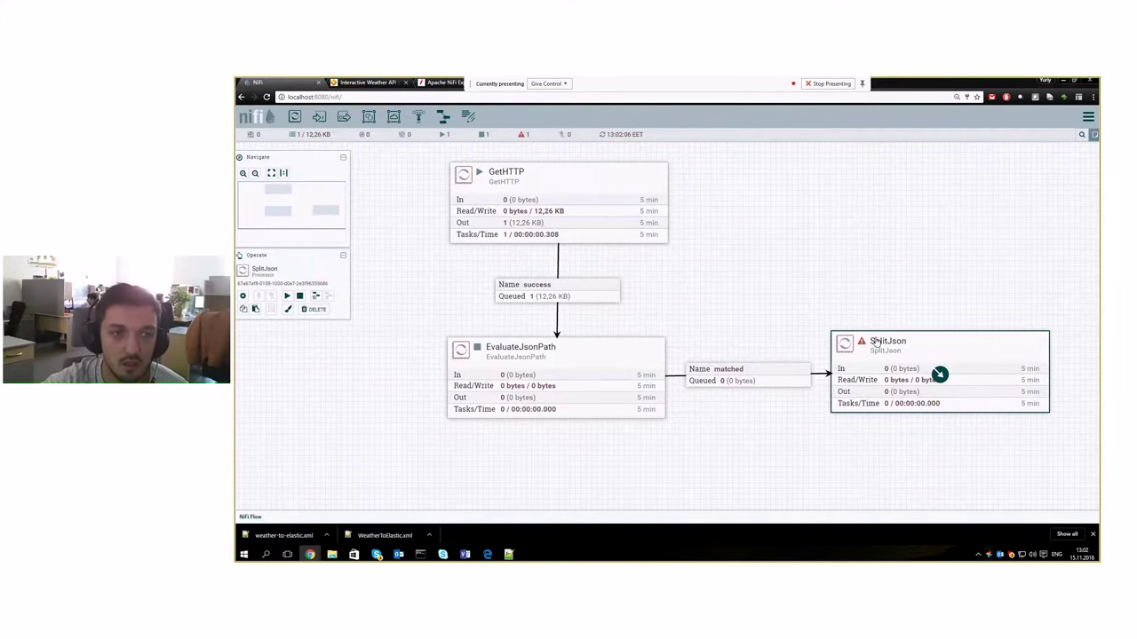
Set the JsonPath Expression property of the SplitJson processor to $[*].*
double_click(876, 342)
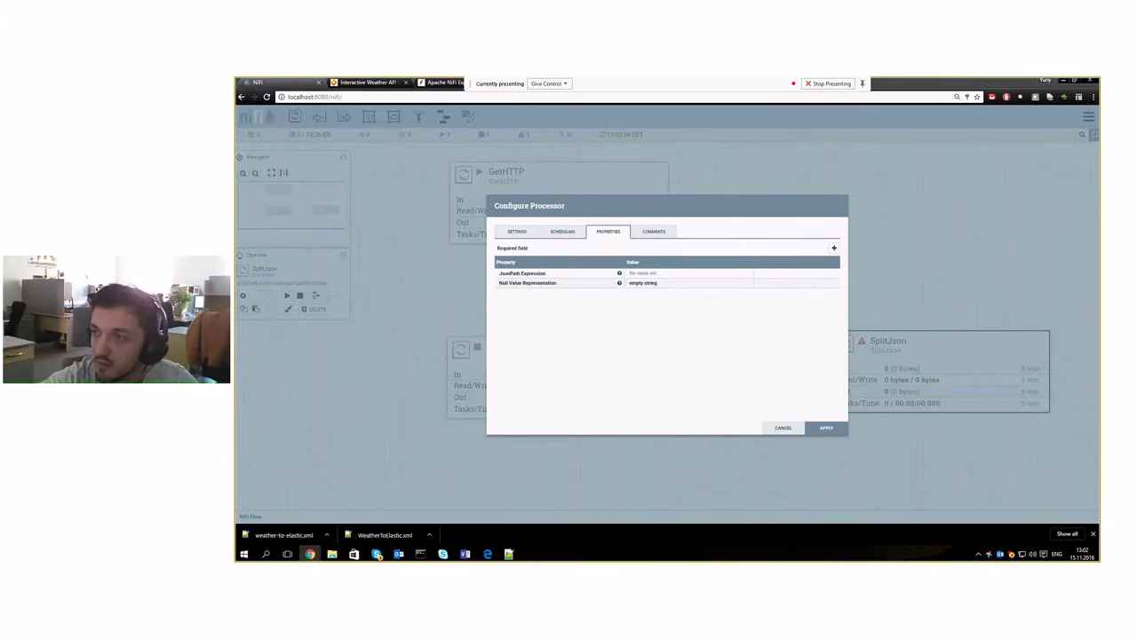
click(691, 278)
text($[)
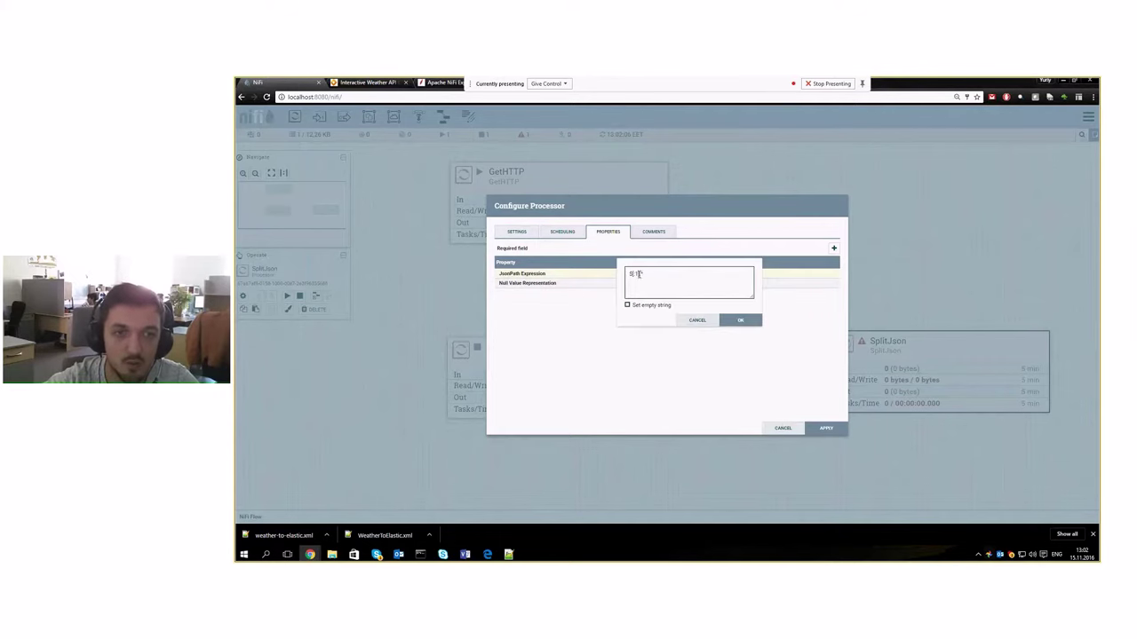
text(*].*)
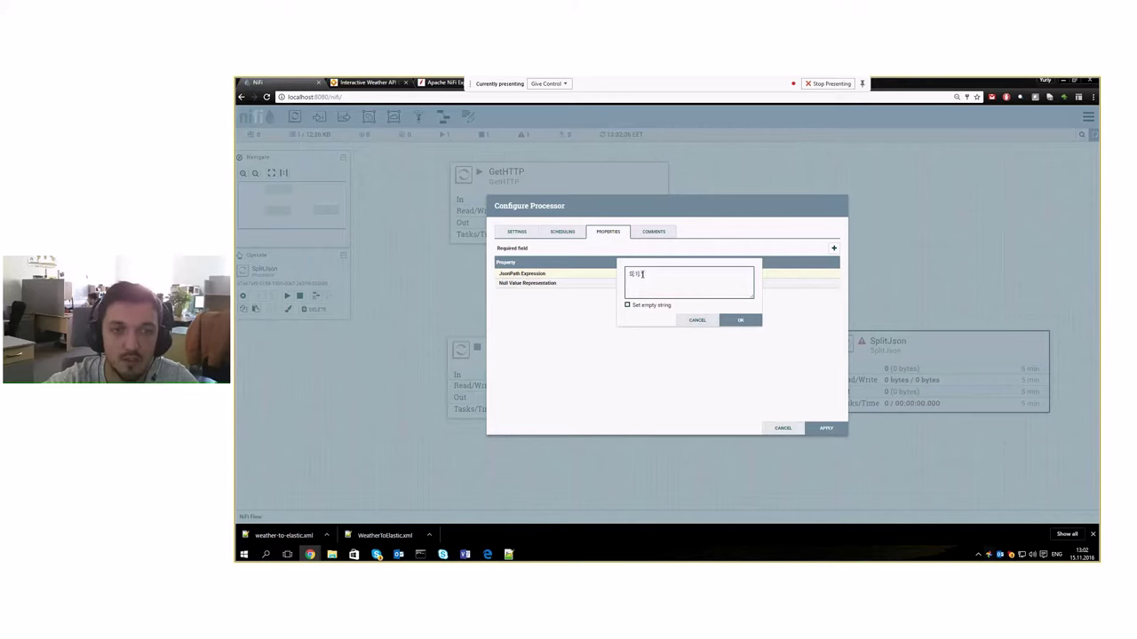
click(749, 320)
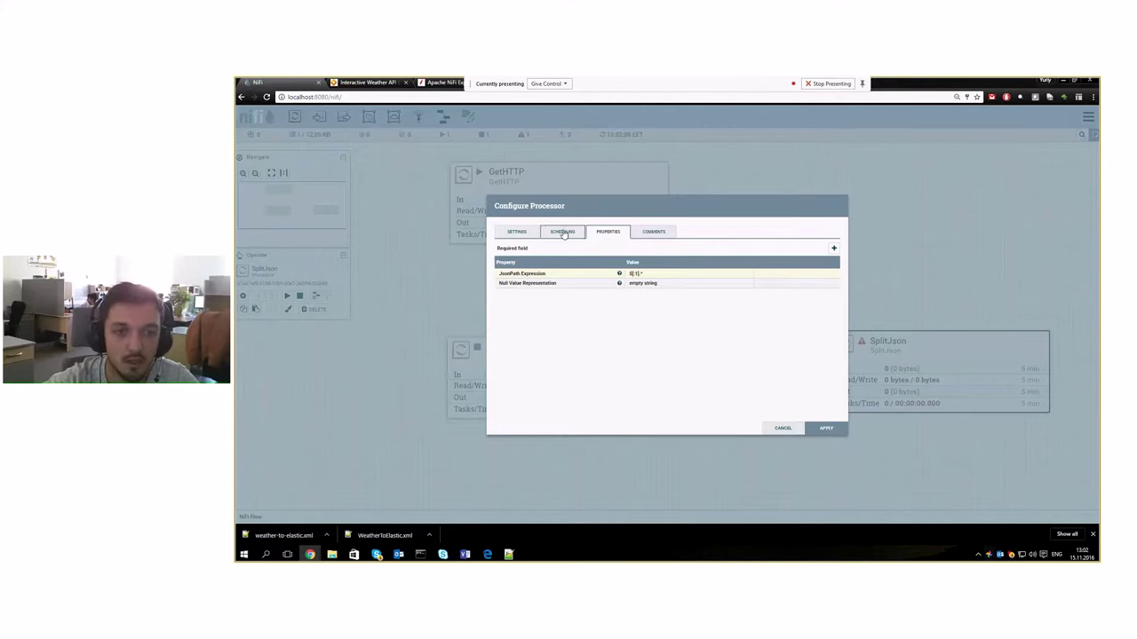
Auto-terminate the failure, original and split relationships of SplitJson, apply the configuration and select EvaluateJsonPath
click(527, 233)
click(673, 254)
click(673, 282)
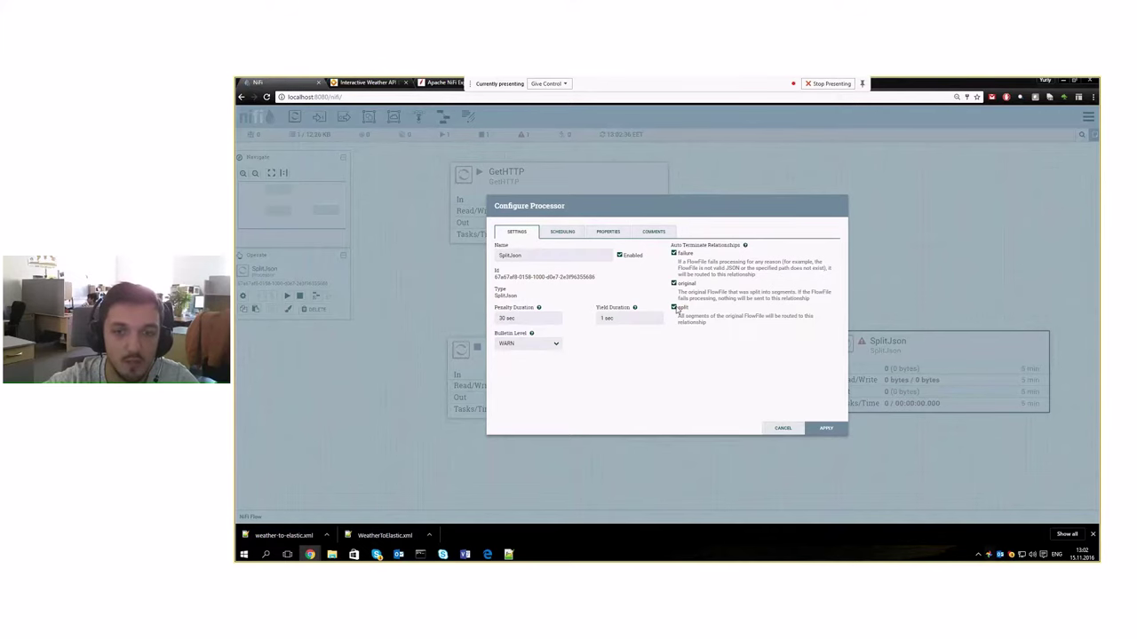
click(825, 428)
click(556, 382)
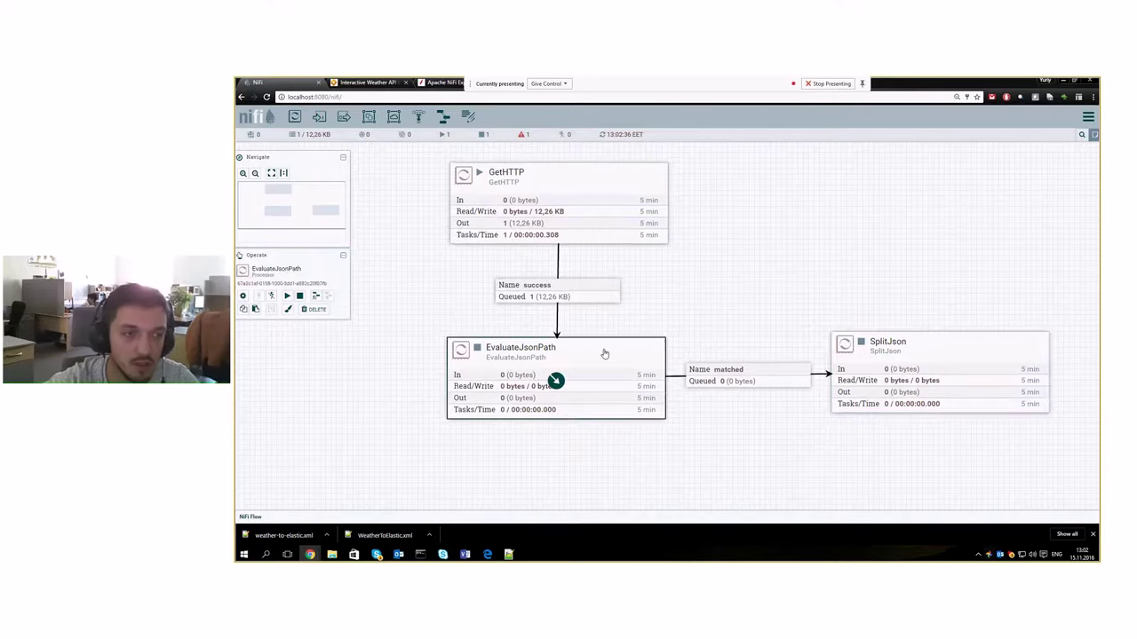
Start the EvaluateJsonPath processor and refresh the canvas statistics
click(287, 296)
right_click(737, 291)
click(749, 299)
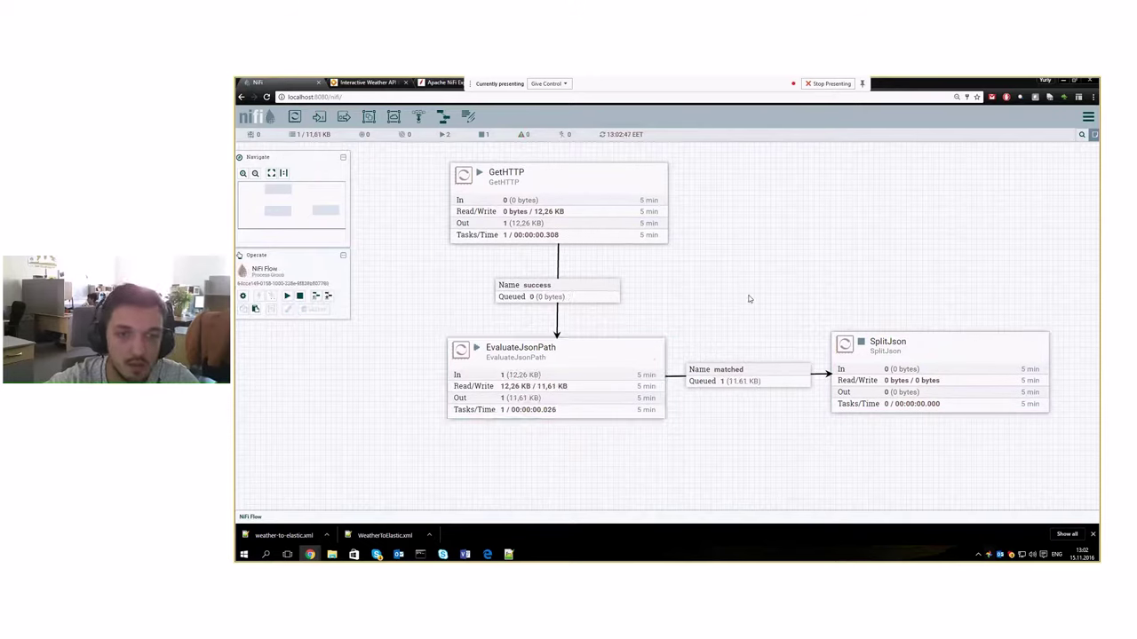
List the queue of the matched connection, examine the queued FlowFile's JSON content in the viewer and return to the canvas
click(712, 378)
right_click(712, 378)
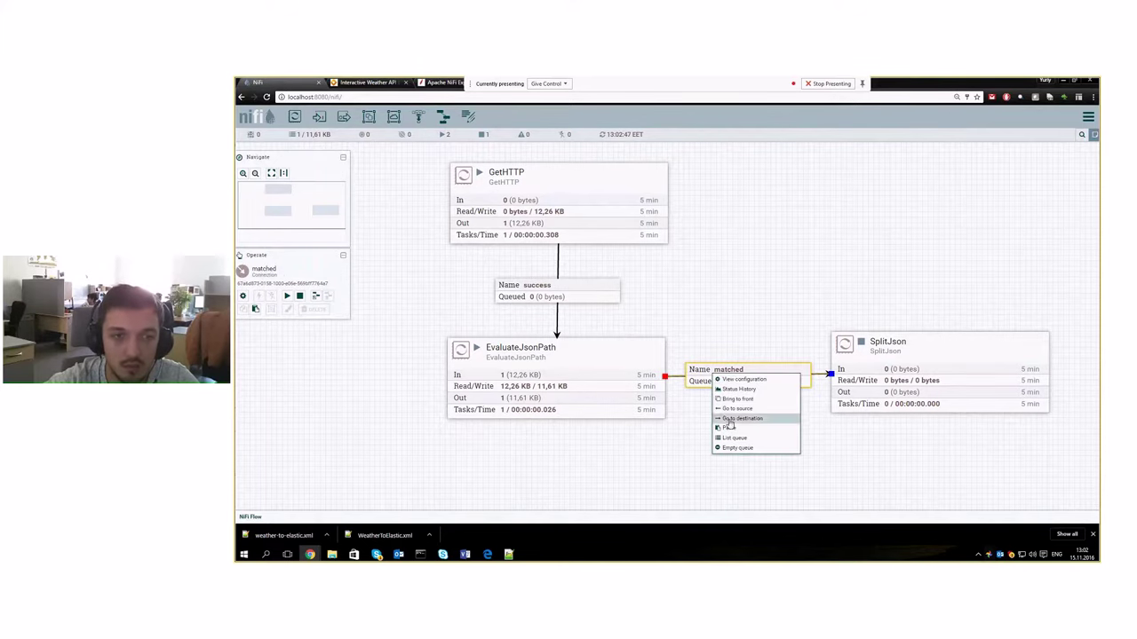
click(737, 437)
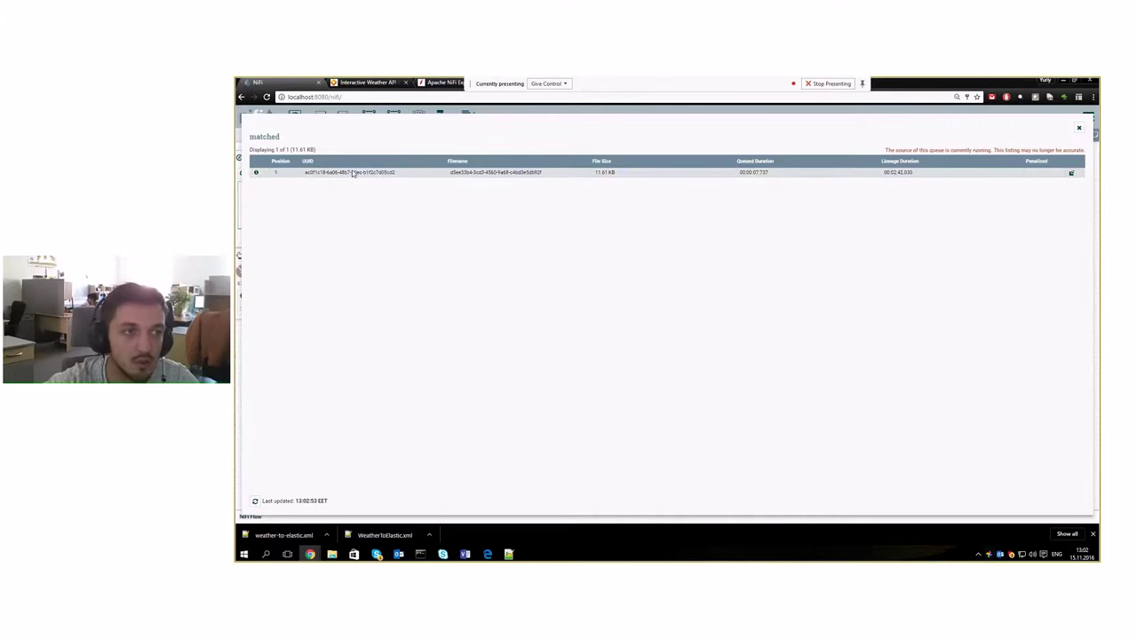
click(256, 173)
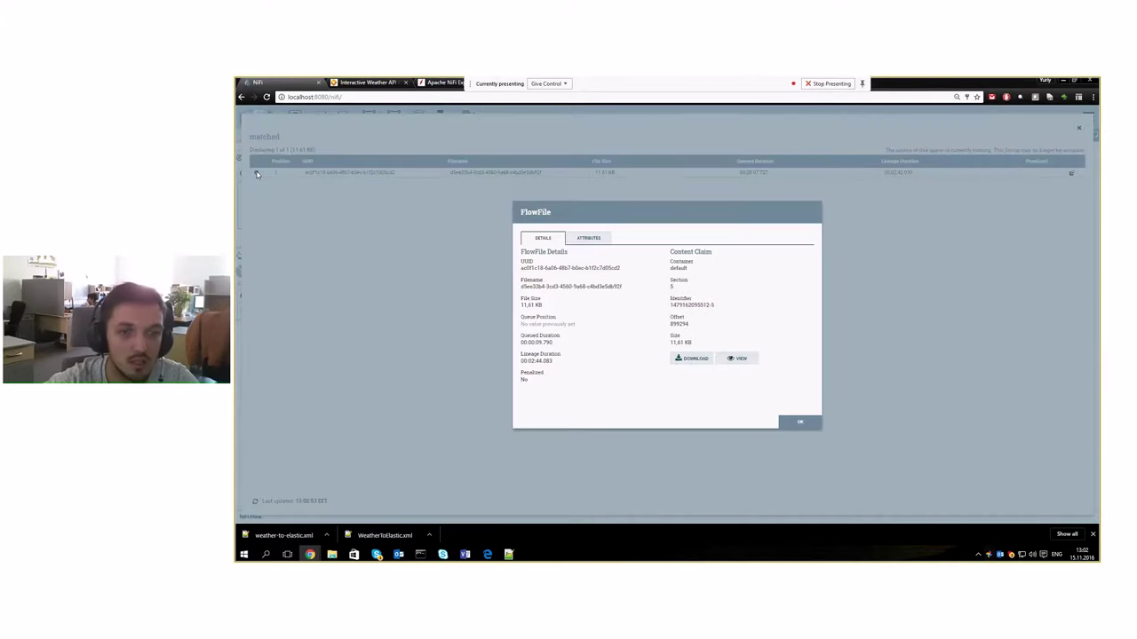
click(738, 359)
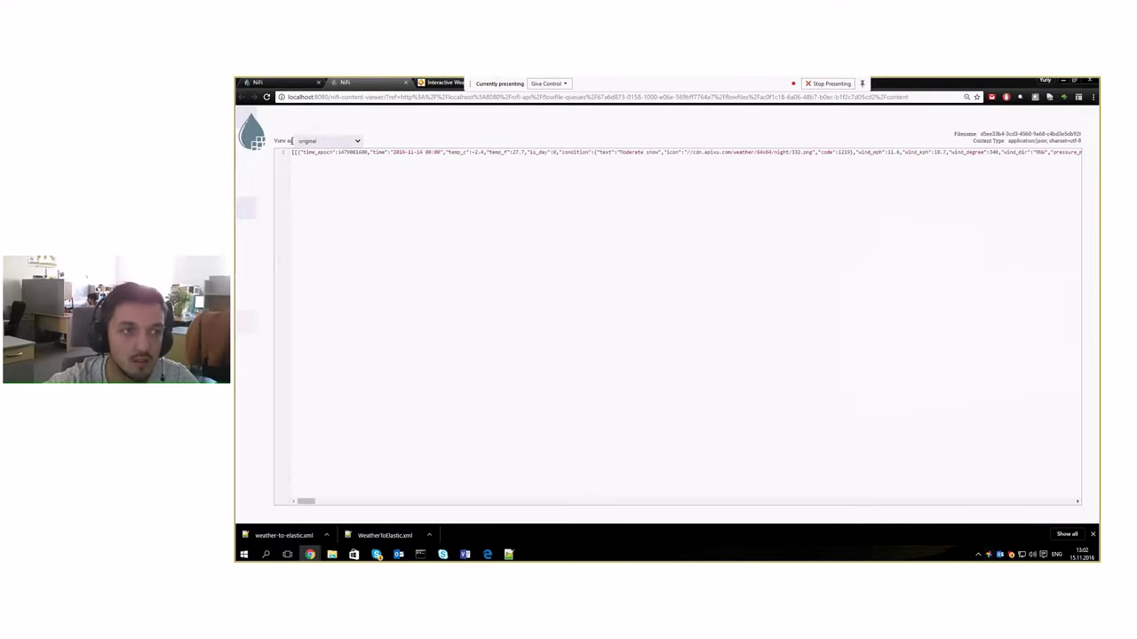
drag(292, 152, 482, 153)
click(493, 152)
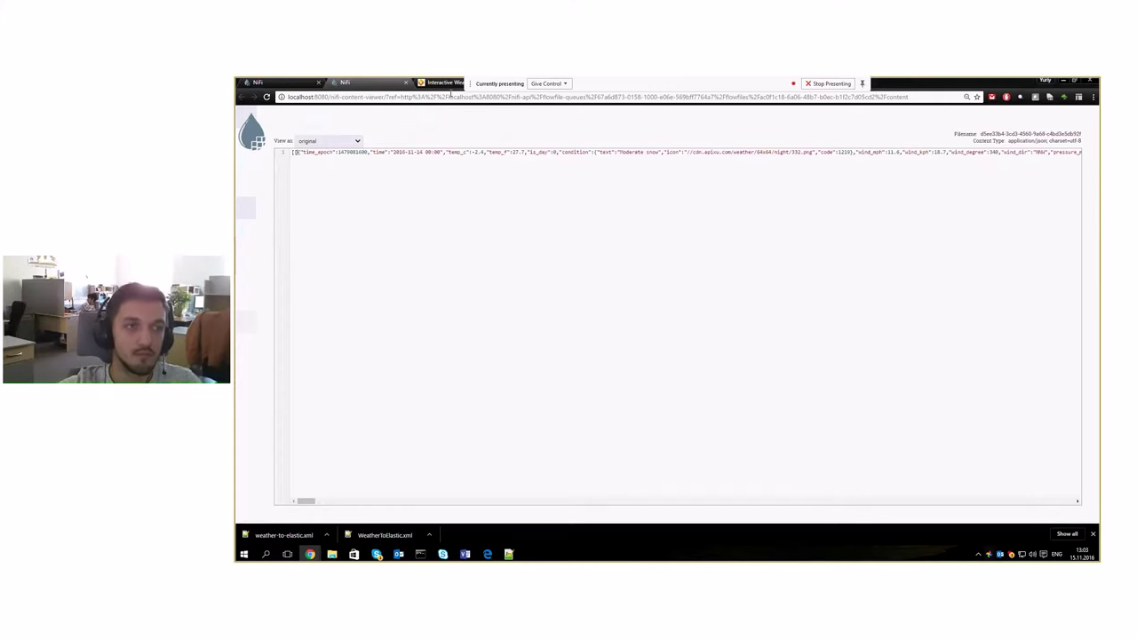
click(406, 83)
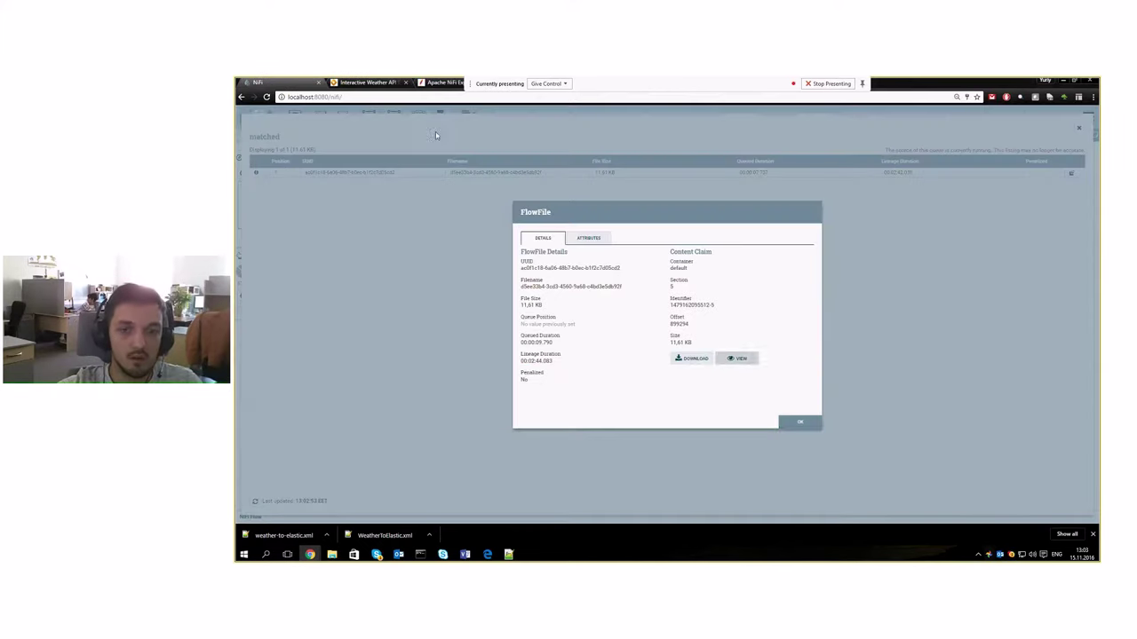
click(799, 422)
click(1079, 128)
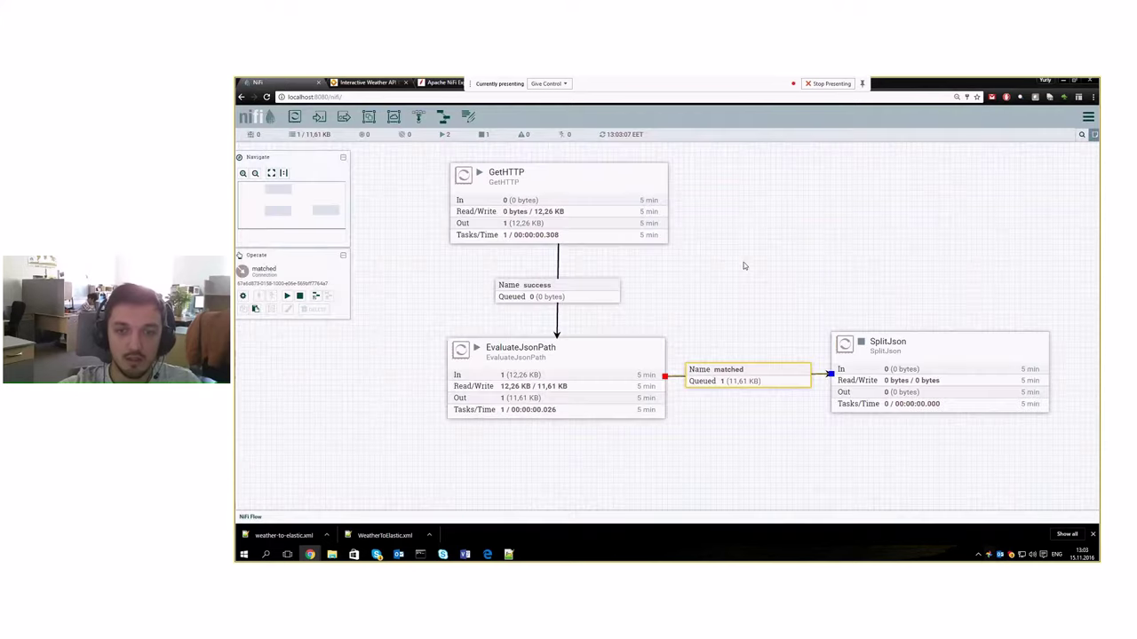
Begin adding a processor below SplitJson, filter the types by putel and compare the PutElasticsearch and PutElasticsearchHttp descriptions
scroll(826, 305, down, 1)
drag(826, 305, 732, 274)
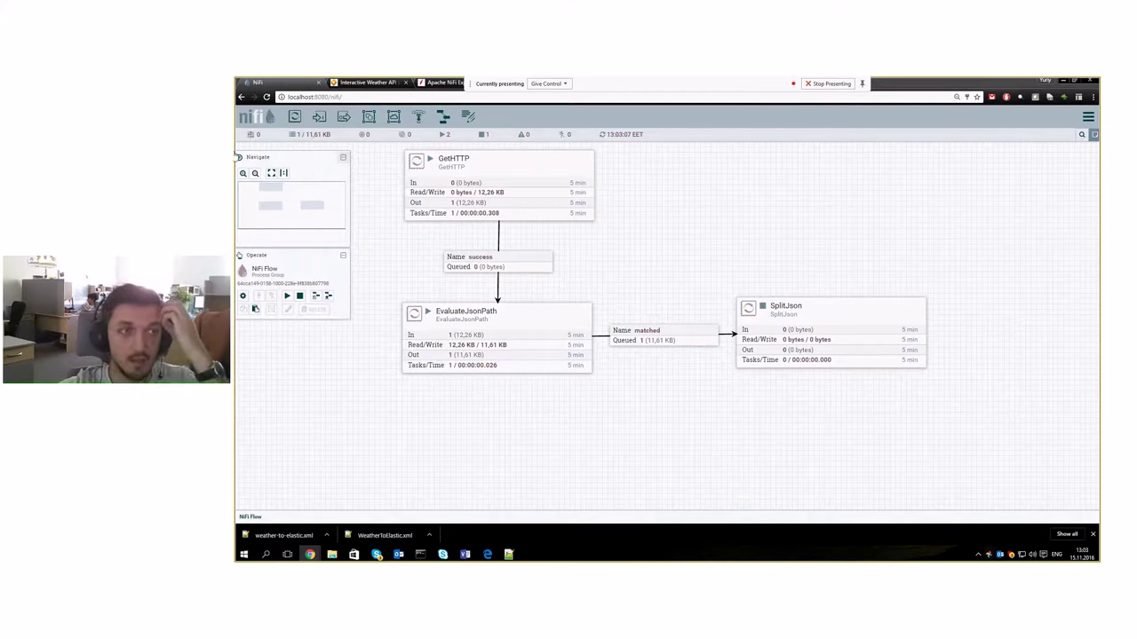
drag(295, 116, 752, 413)
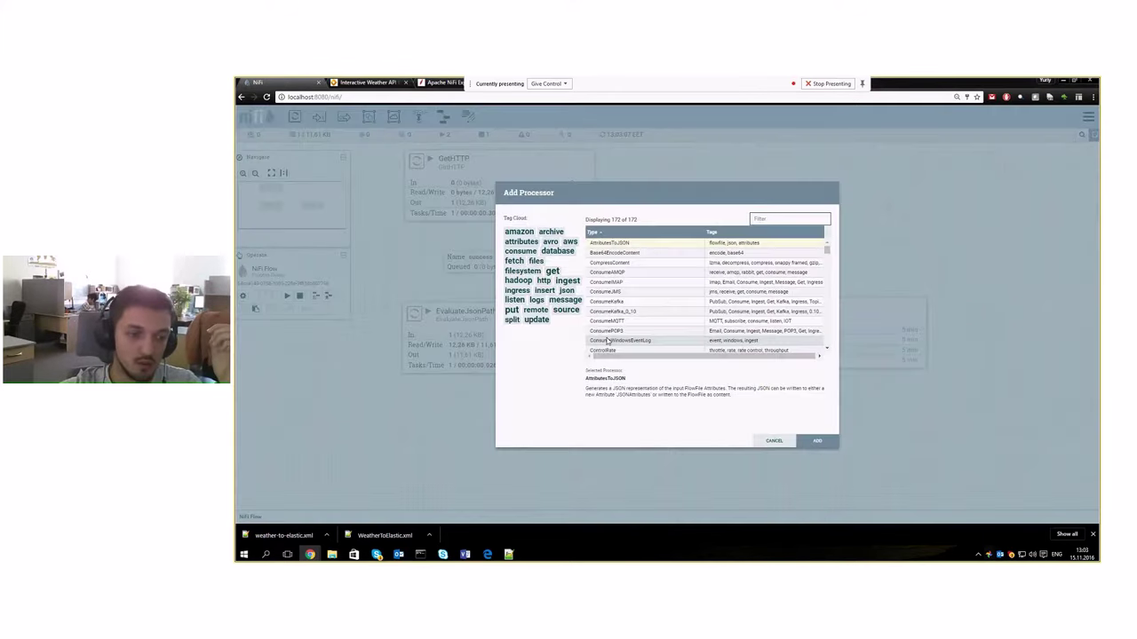
click(421, 554)
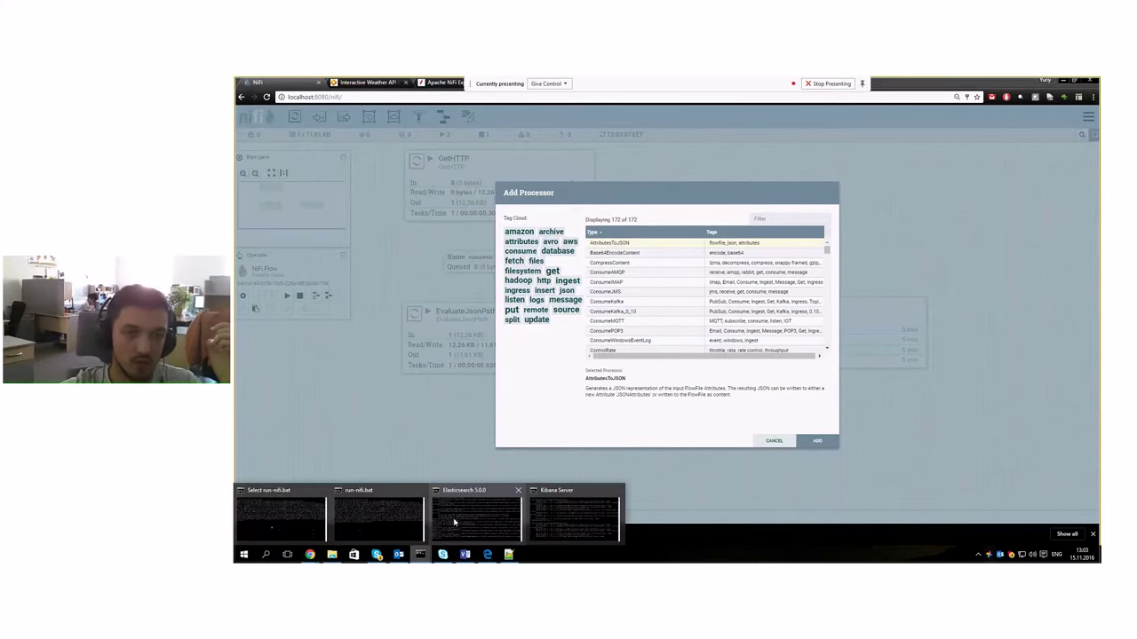
mouse_move(454, 522)
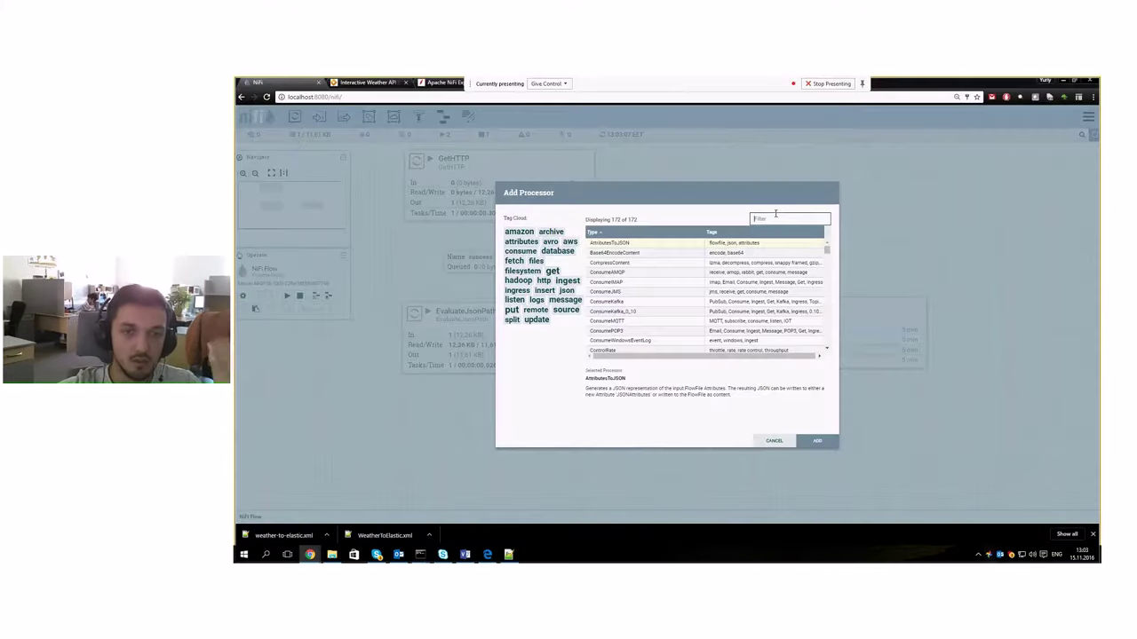
click(776, 216)
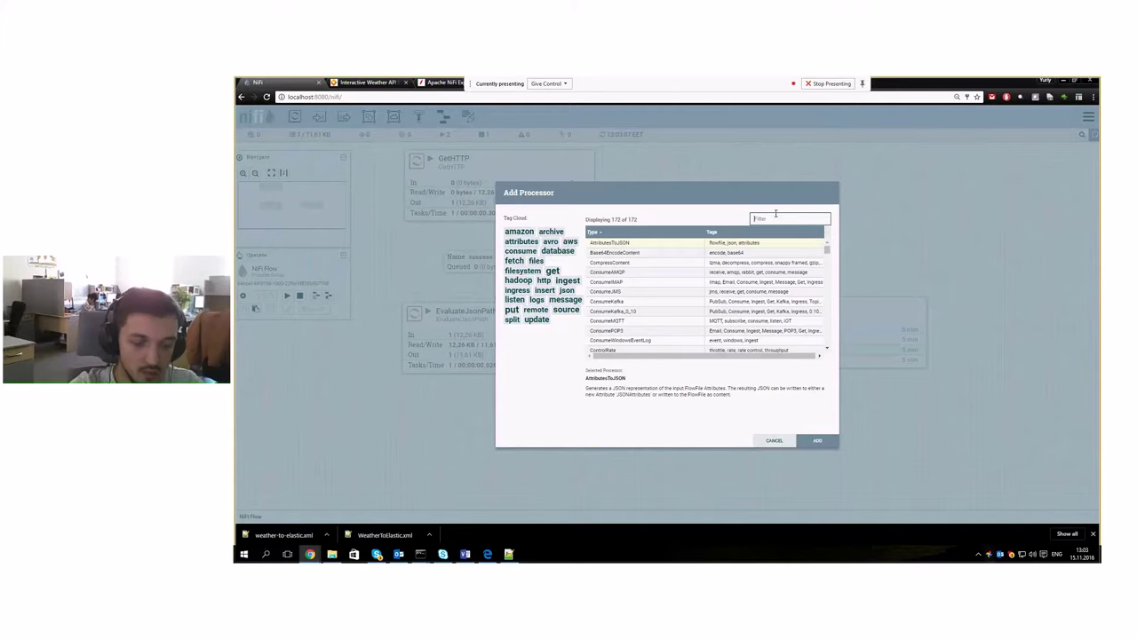
text(putel)
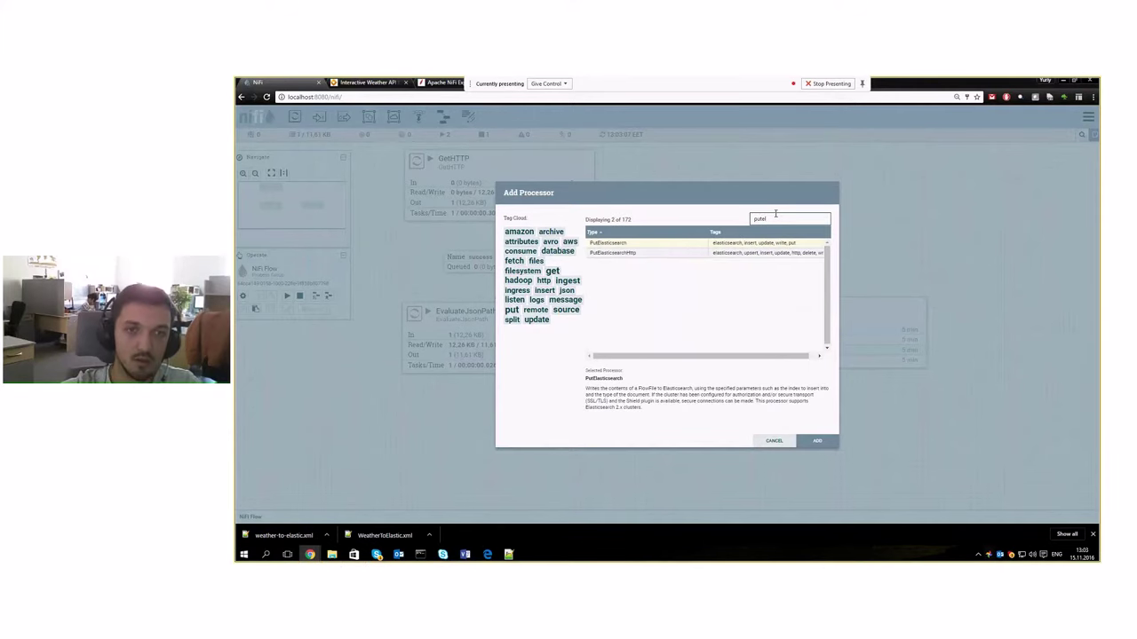
click(673, 252)
click(675, 242)
click(674, 253)
click(675, 242)
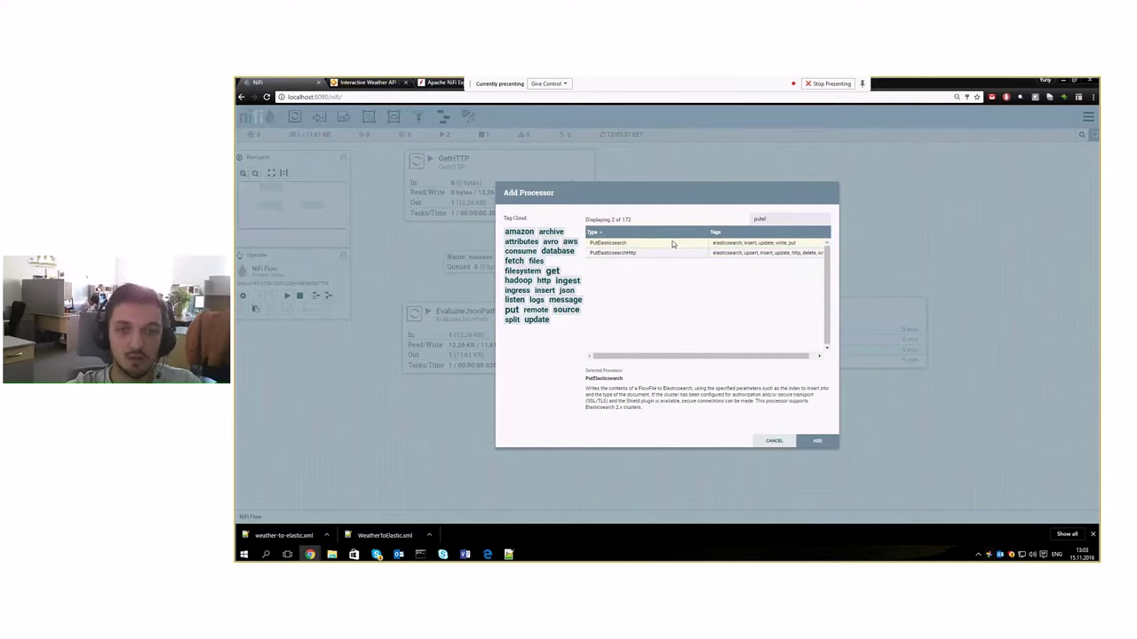
click(670, 252)
click(672, 242)
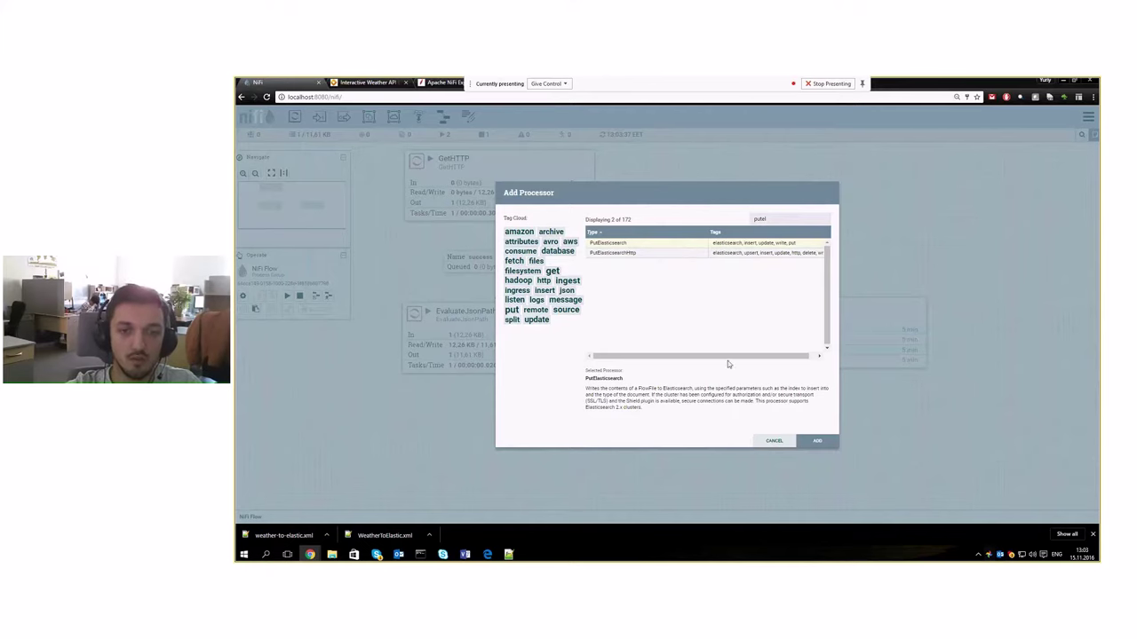
Filter the processor types by posth, add a PostHTTP processor and align it below SplitJson
click(780, 219)
drag(780, 218, 702, 219)
key(BackSpace)
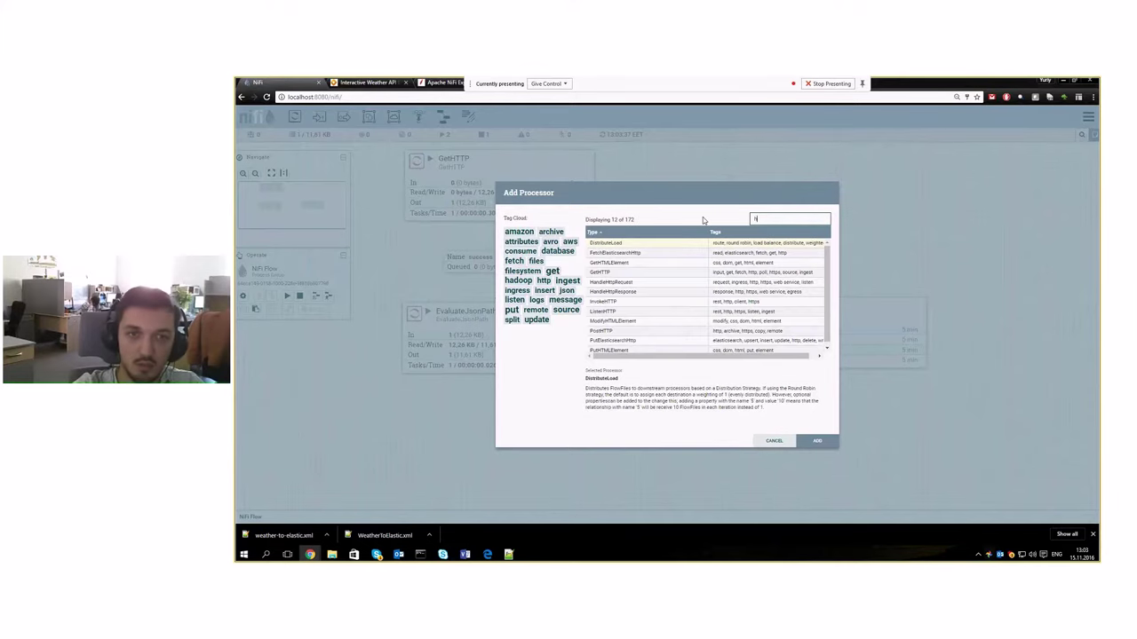
text(posth)
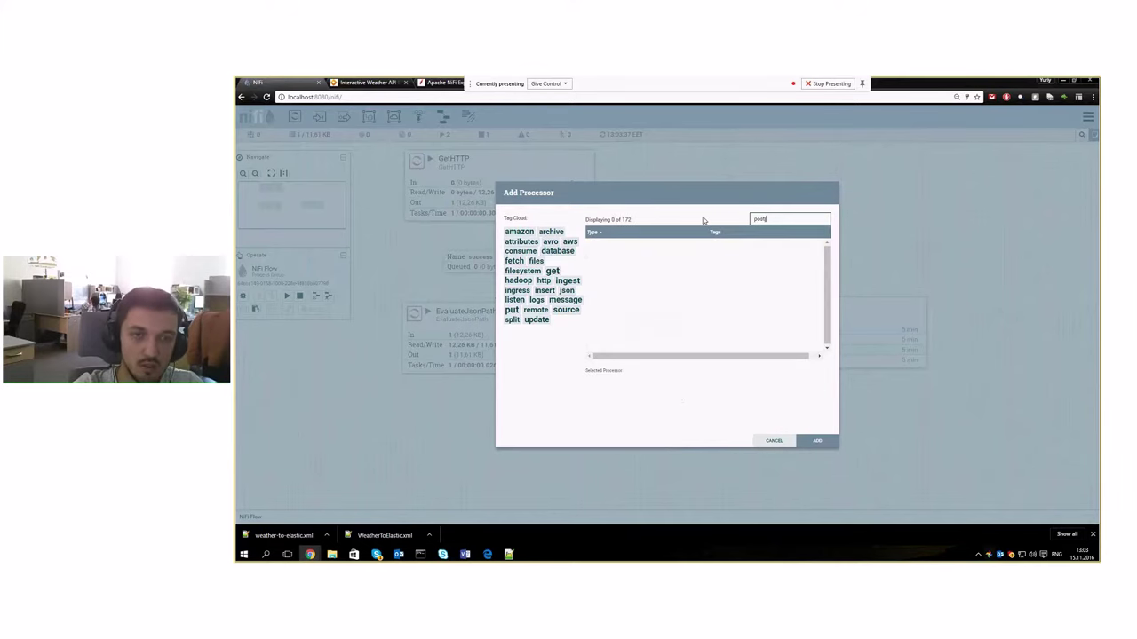
click(630, 245)
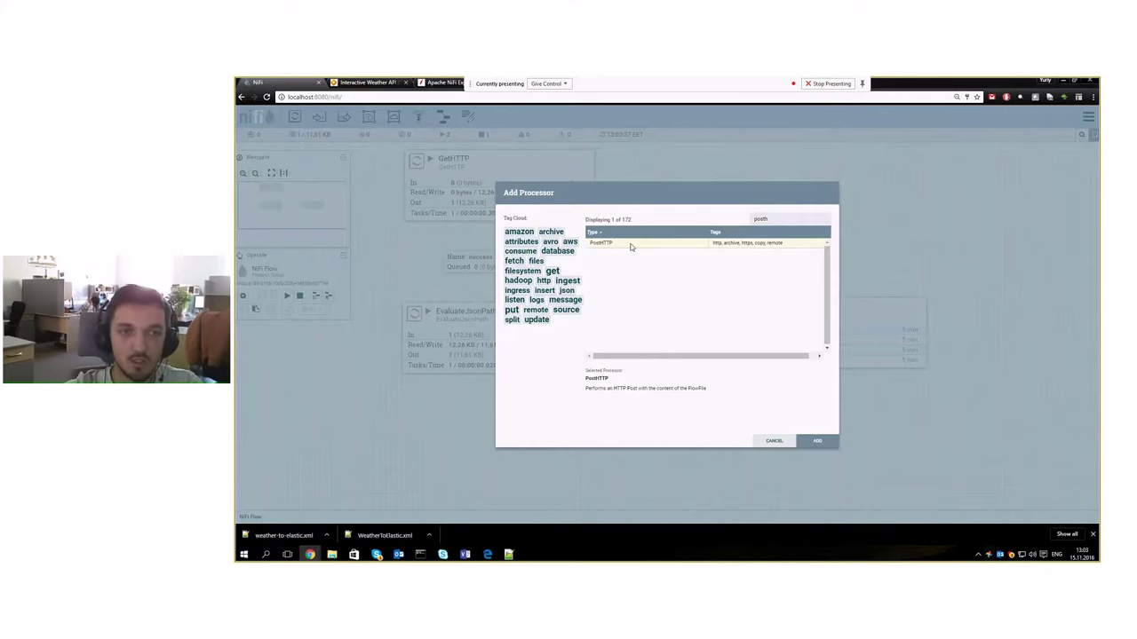
click(817, 440)
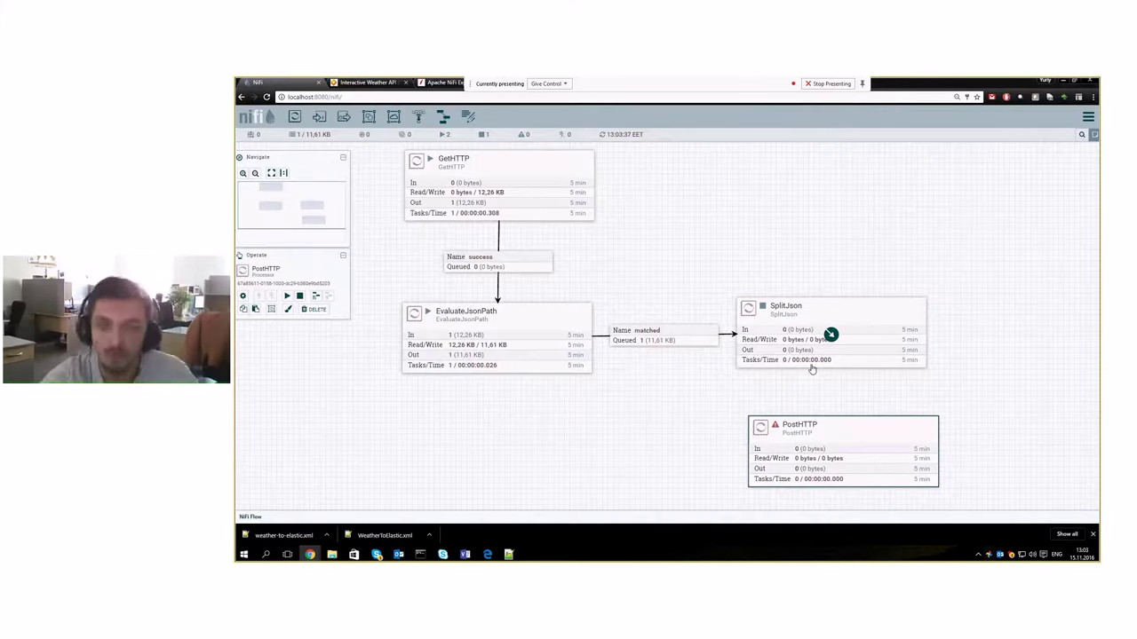
drag(836, 425, 827, 428)
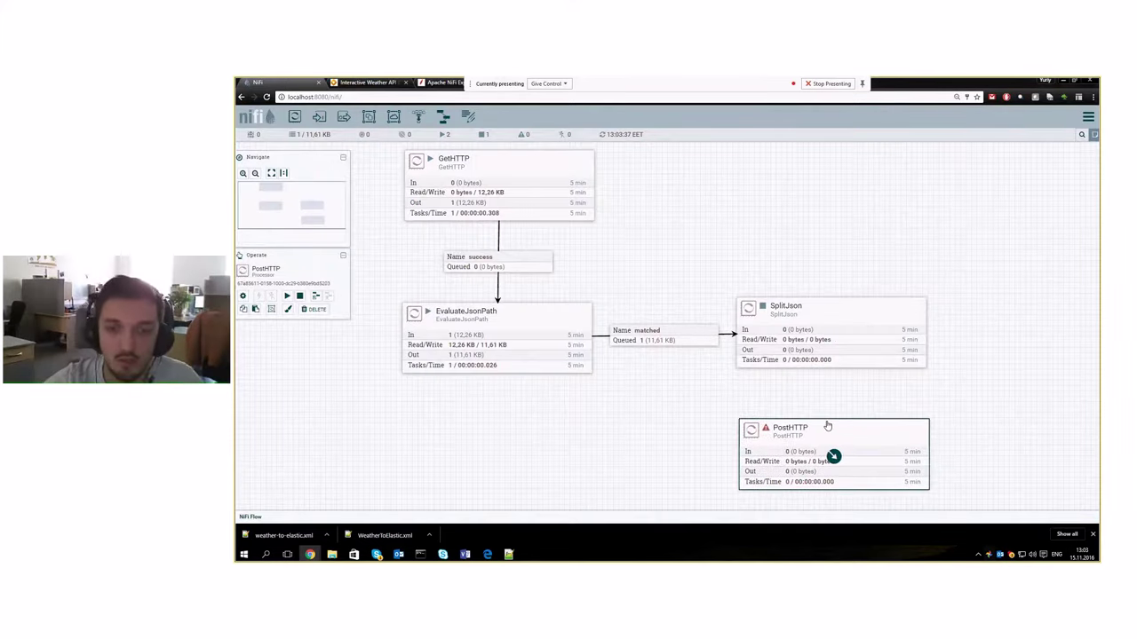
Connect SplitJson to PostHTTP for the split relationship
drag(830, 335, 830, 434)
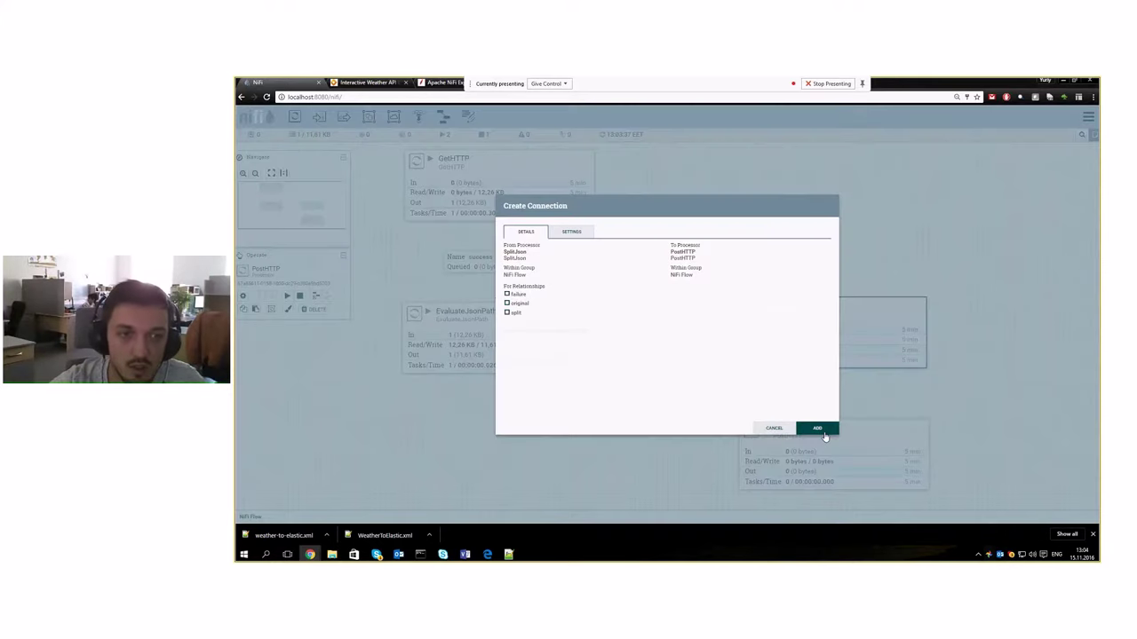
click(507, 312)
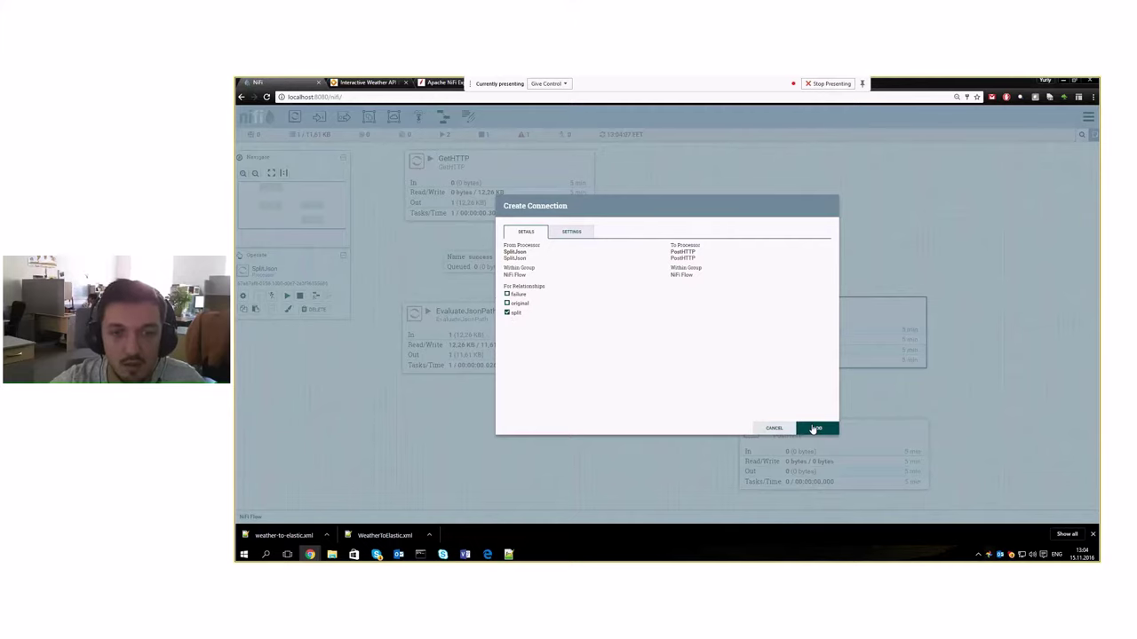
click(815, 429)
click(822, 430)
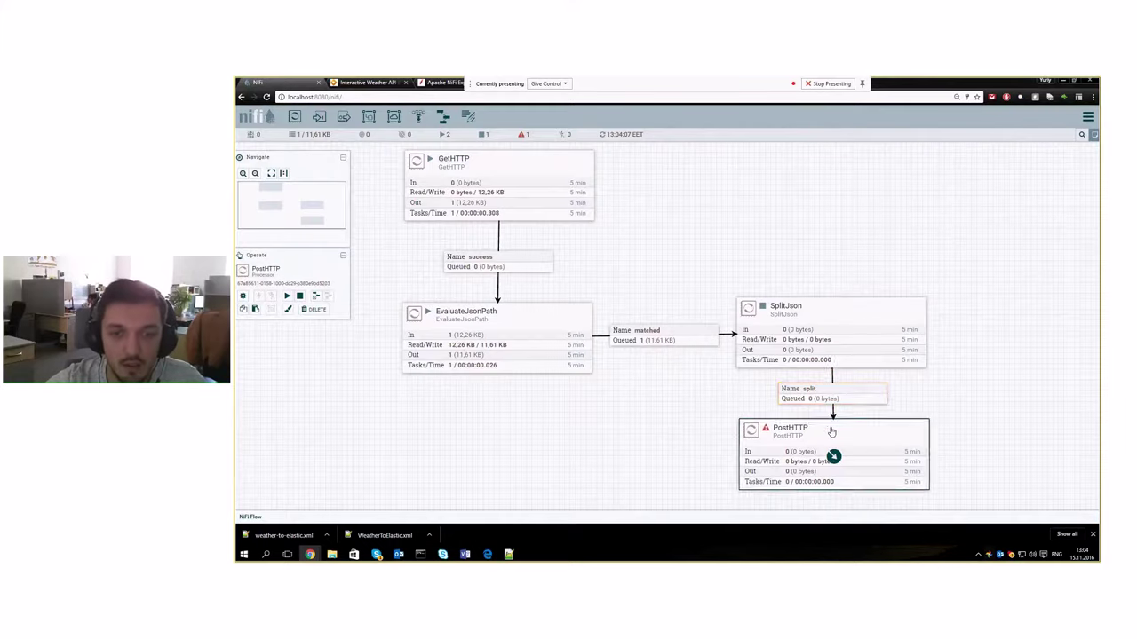
double_click(834, 429)
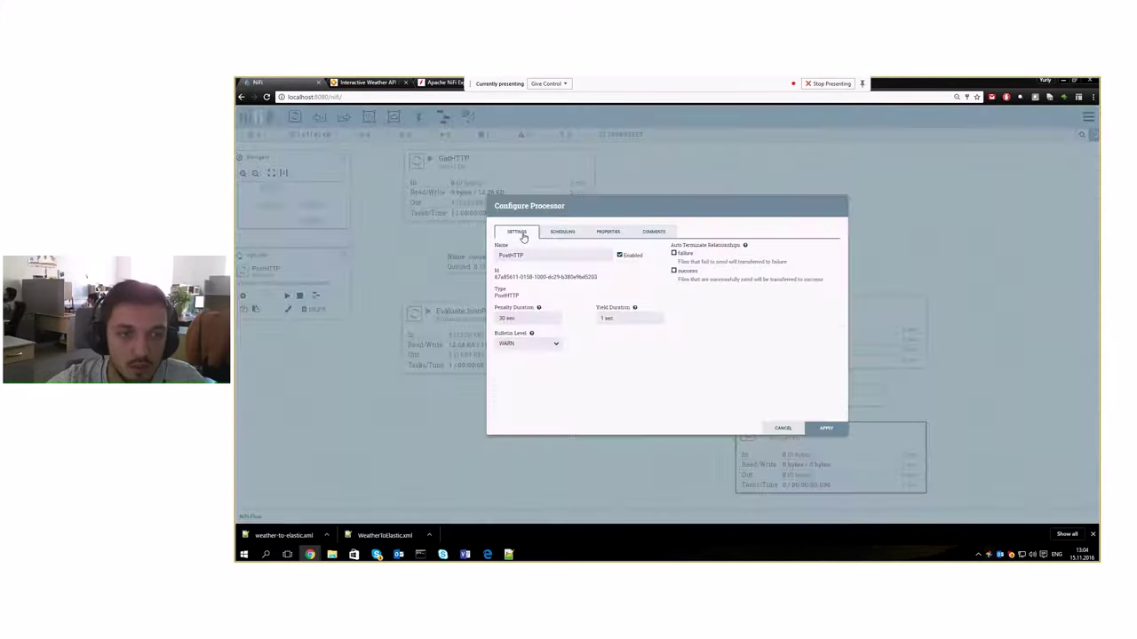
click(603, 231)
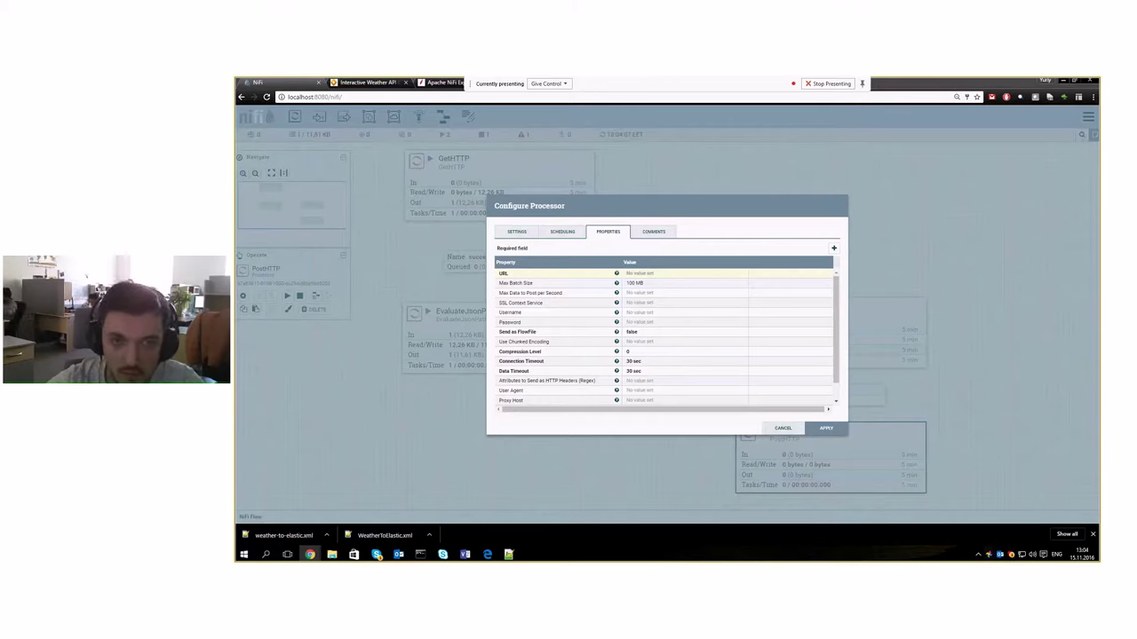
click(677, 273)
text(http://localhost:9200/weather/history)
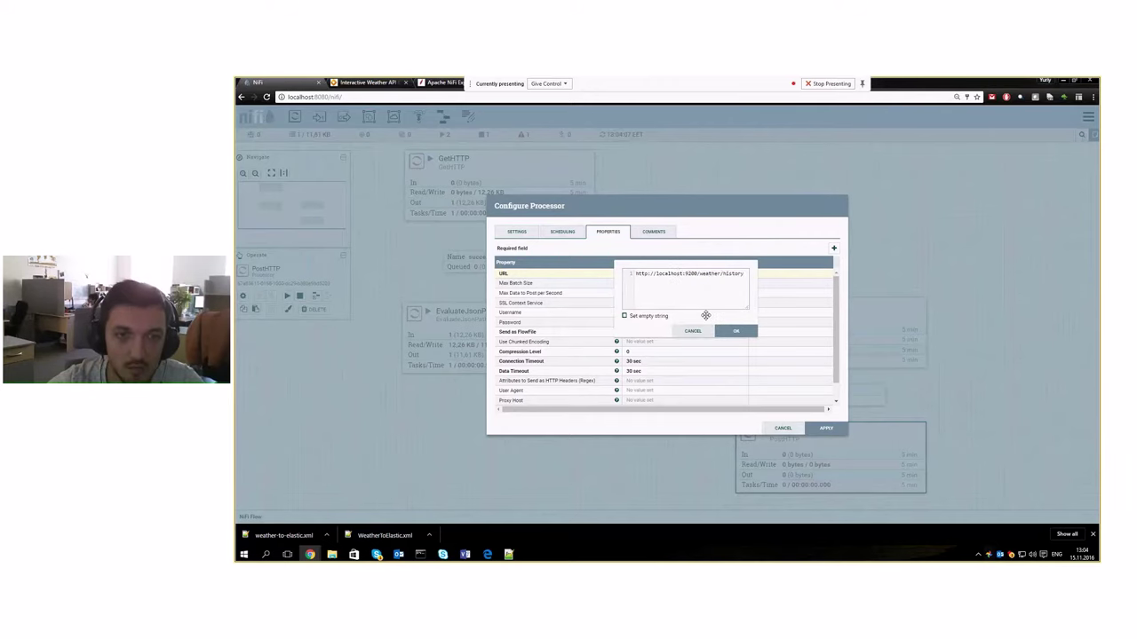
key(Return)
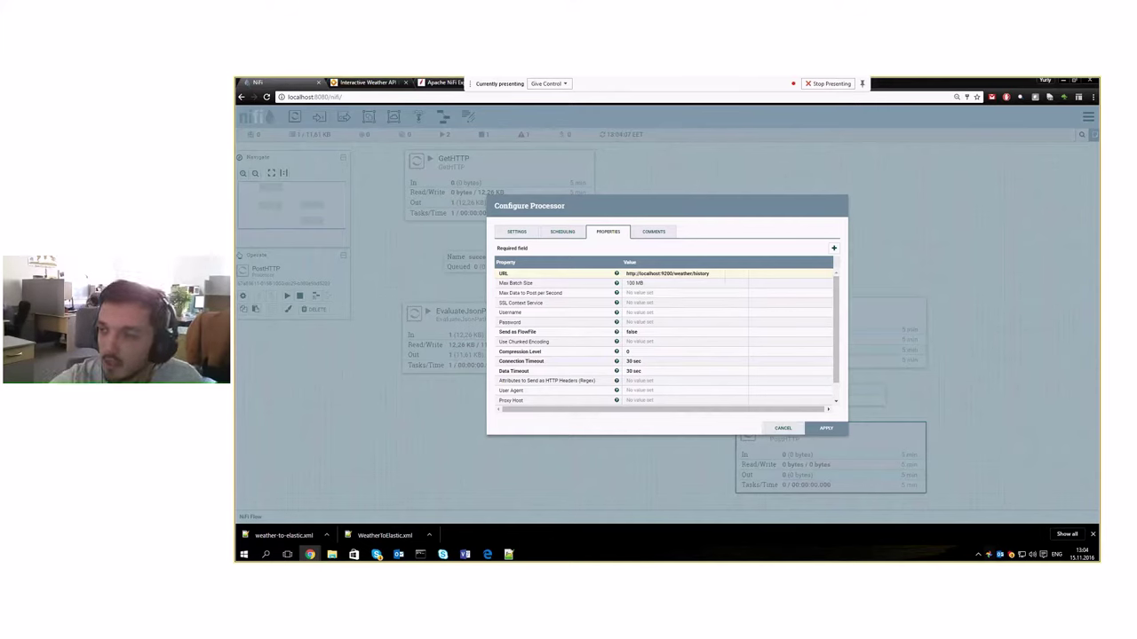
Set the Use Chunked Encoding property of PostHTTP to false and apply the configuration
scroll(683, 351, down, 1)
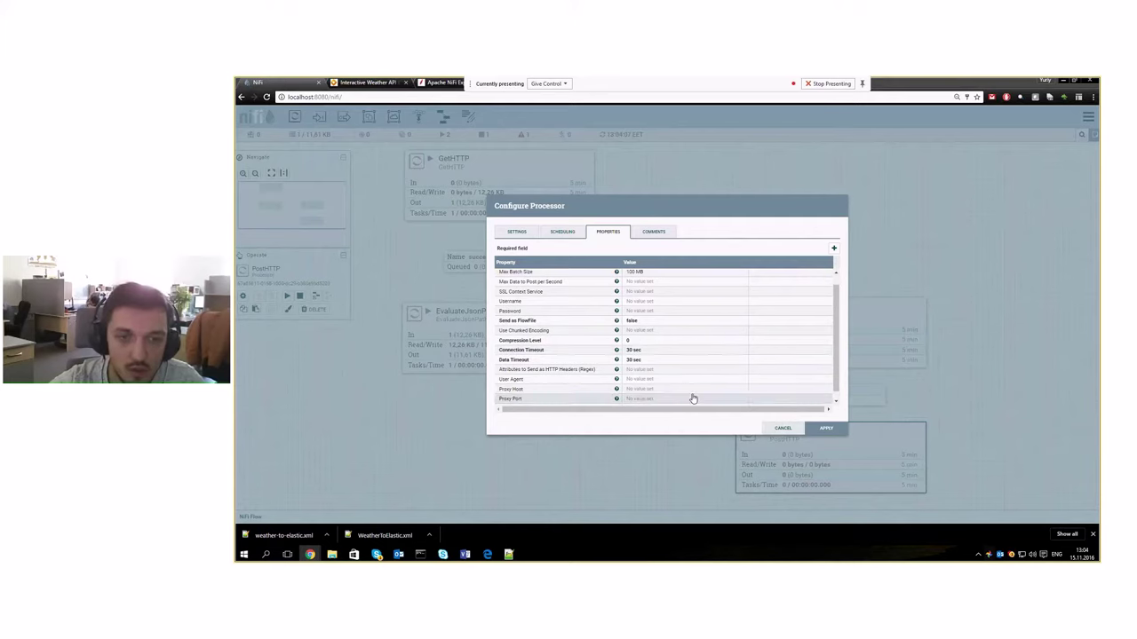
scroll(677, 329, up, 1)
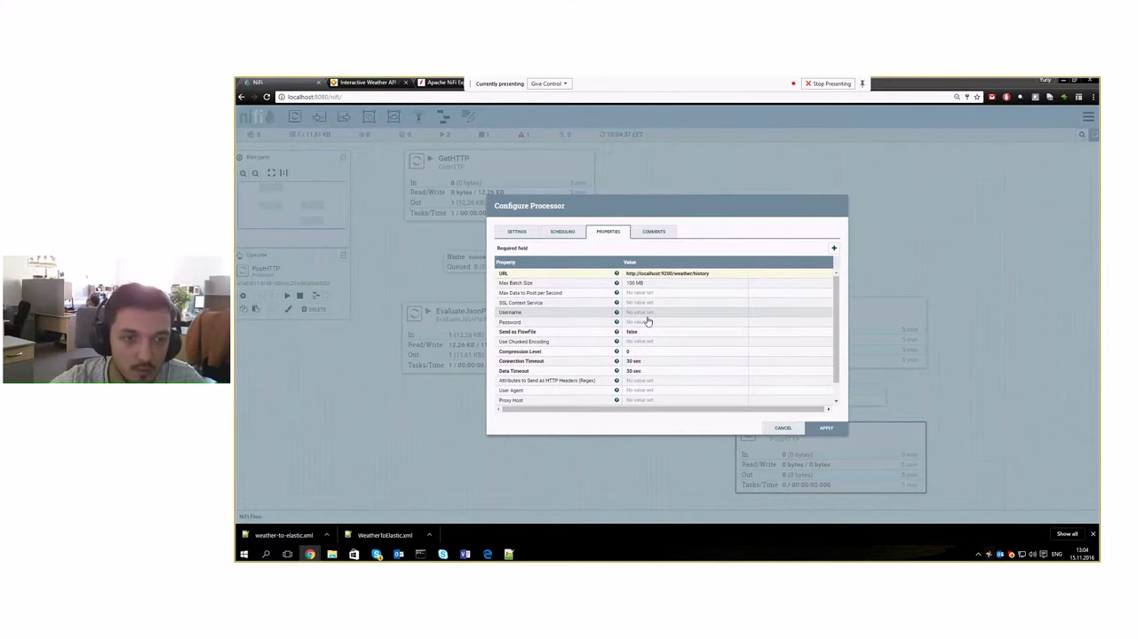
scroll(647, 321, down, 1)
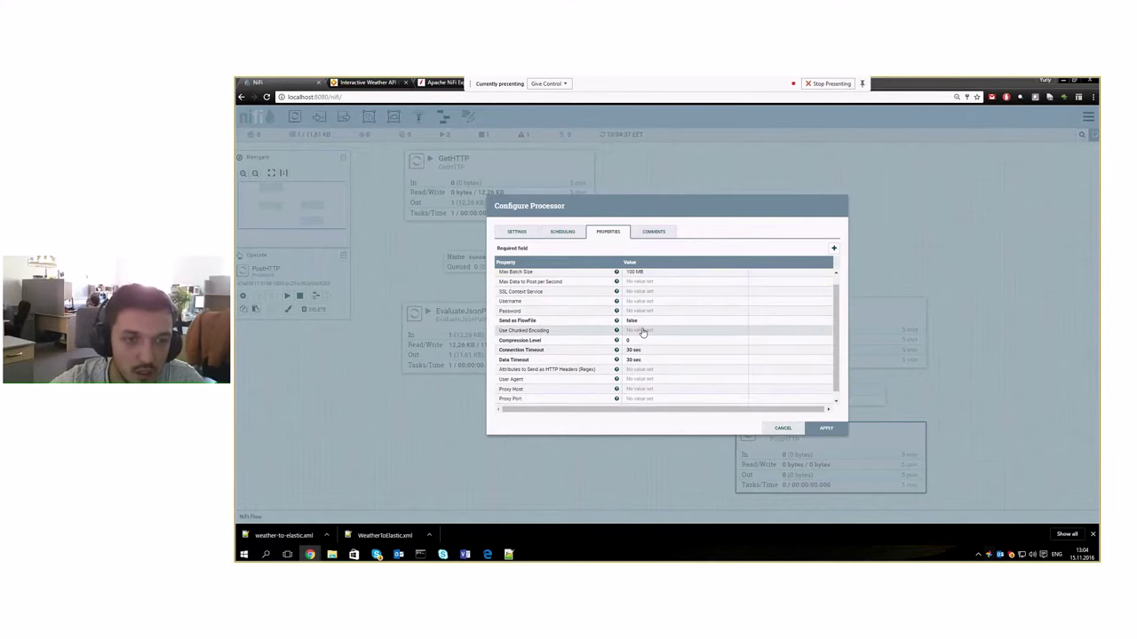
click(643, 330)
click(642, 331)
click(645, 369)
click(737, 352)
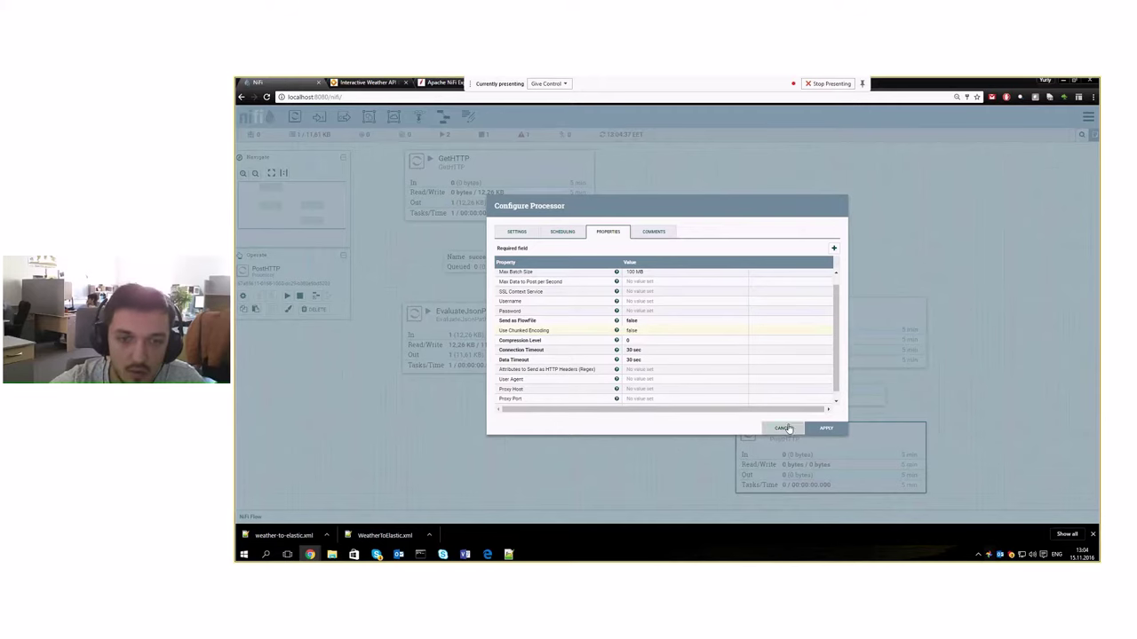
scroll(751, 367, up, 1)
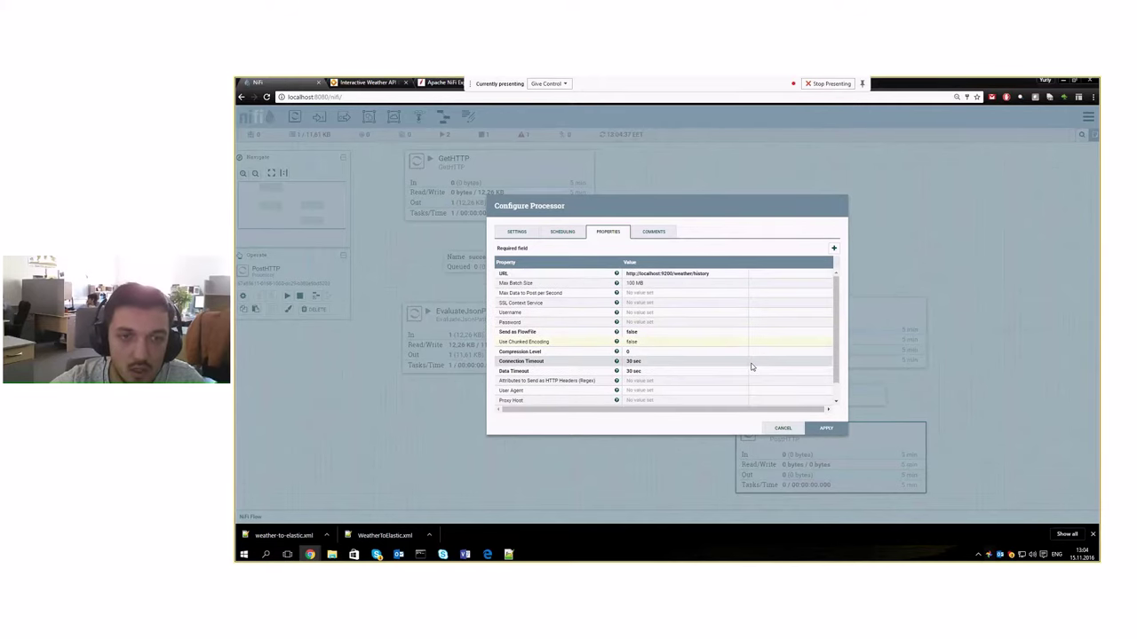
click(811, 430)
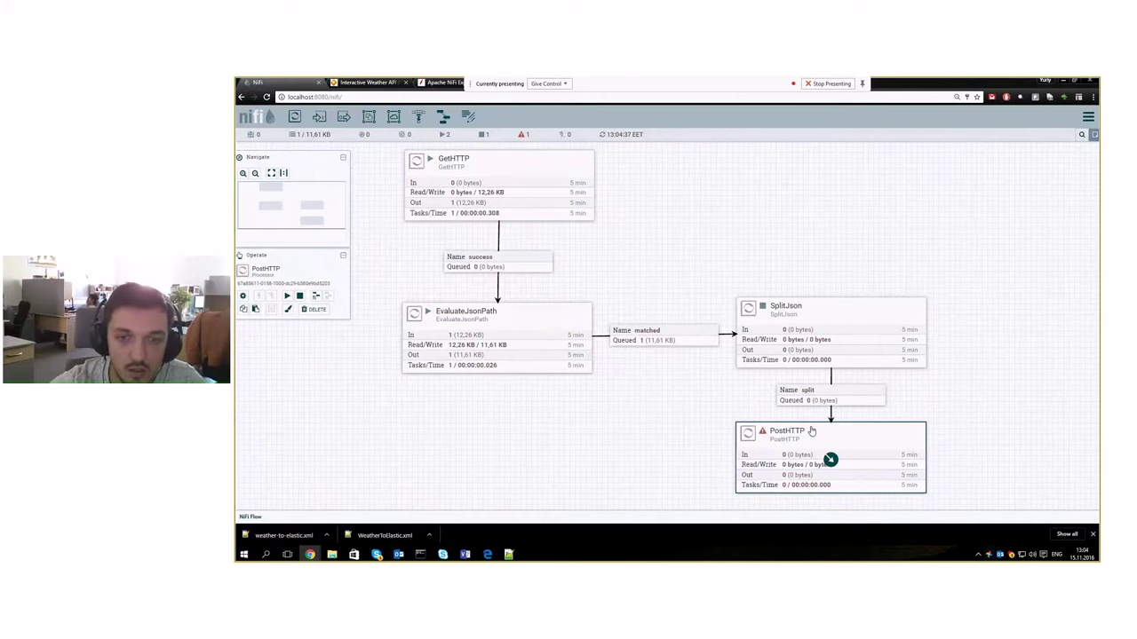
Auto-terminate the failure and success relationships of the PostHTTP processor and apply the configuration
right_click(805, 433)
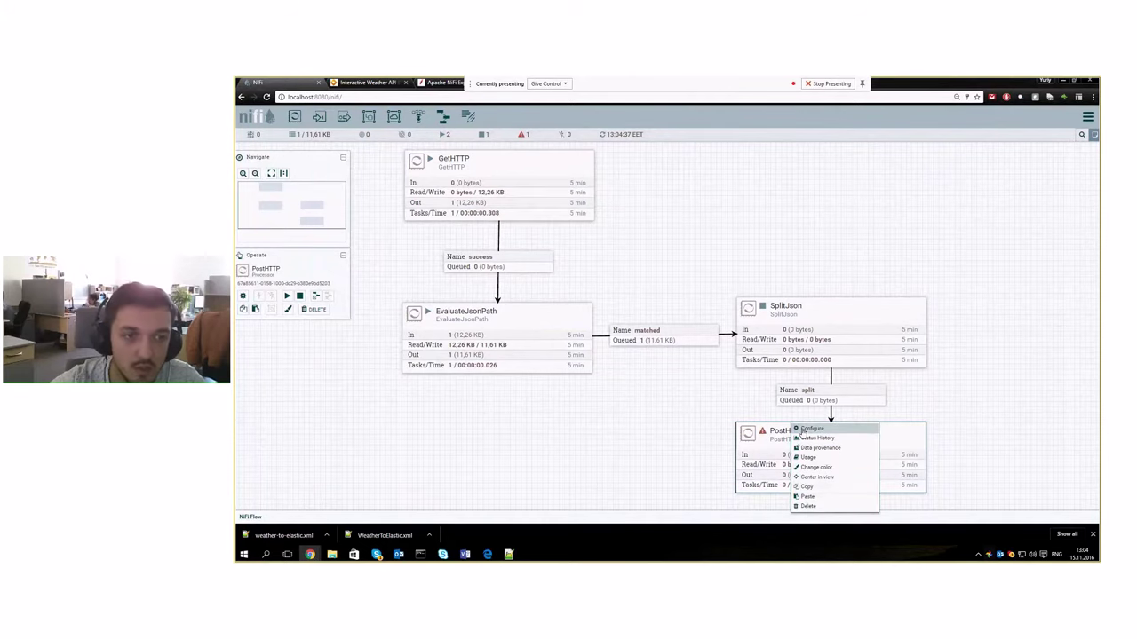
click(803, 430)
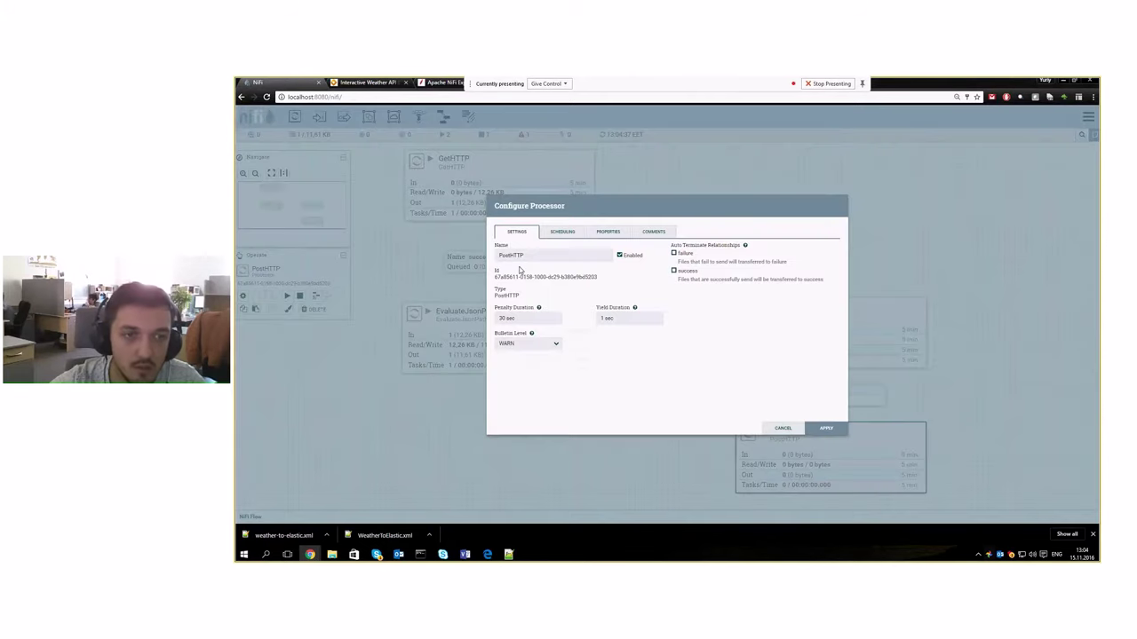
click(673, 271)
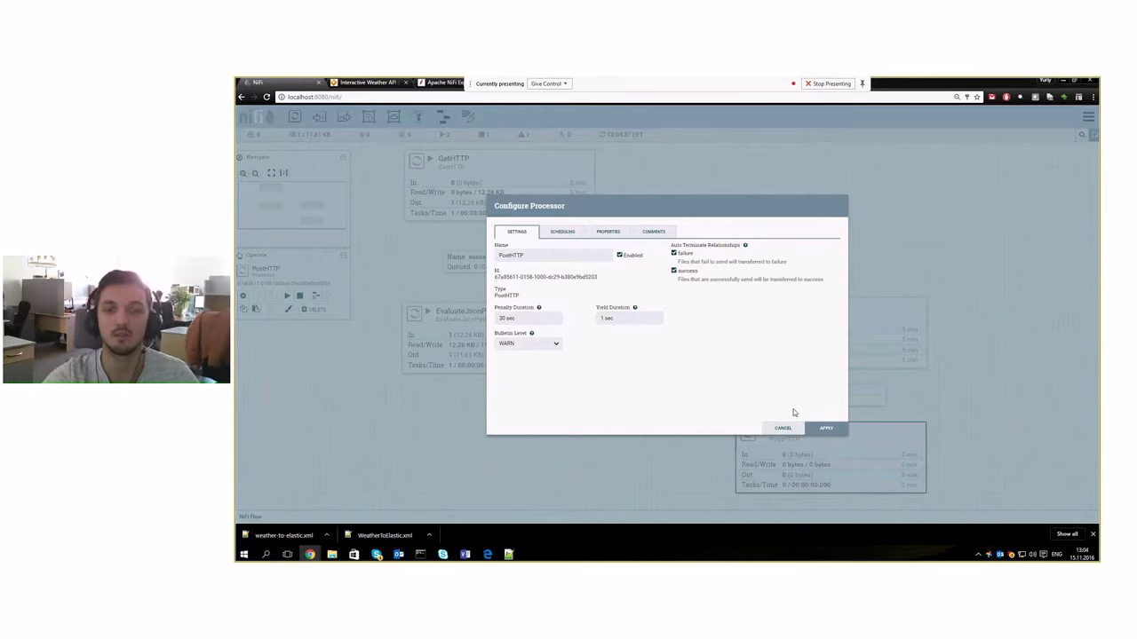
click(826, 428)
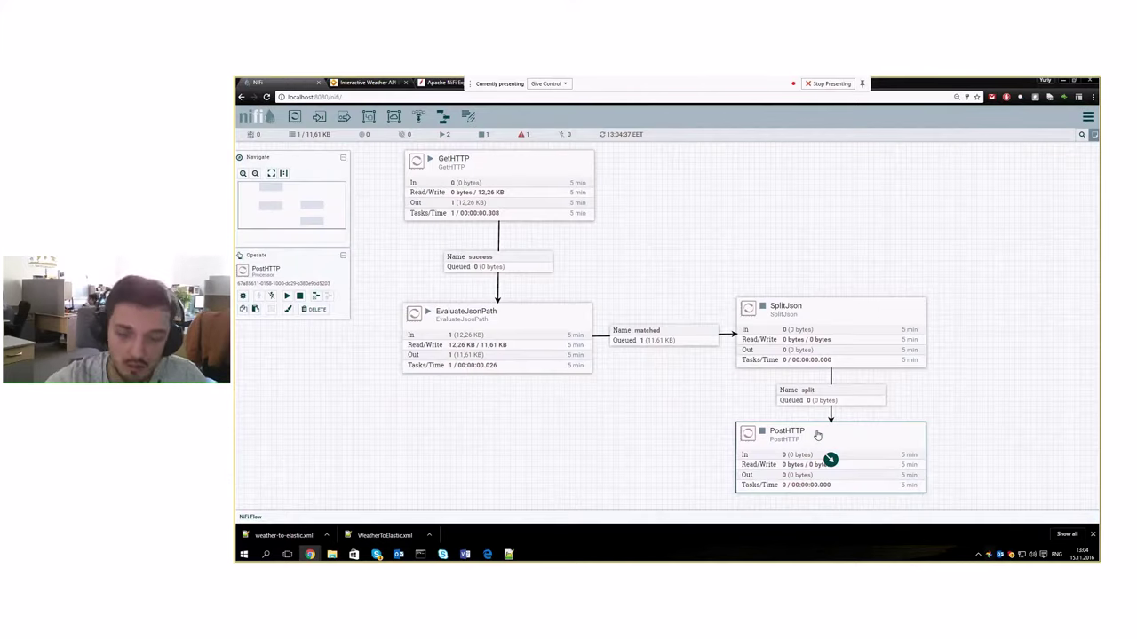
Set the content type property of the PostHTTP processor to application/json and apply the configuration
right_click(811, 433)
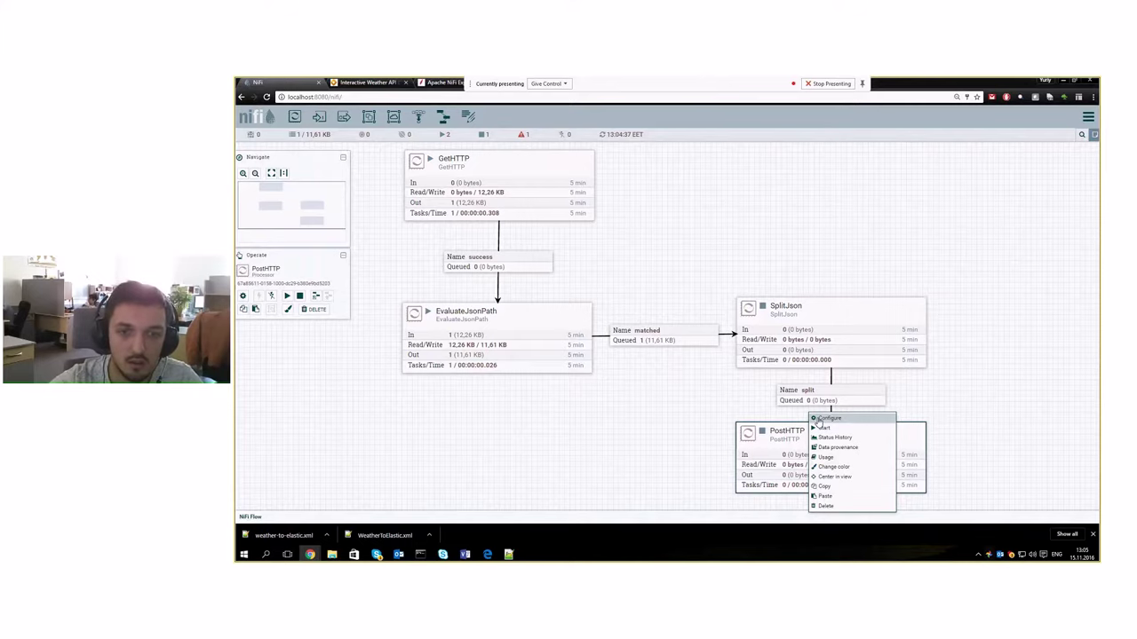
click(822, 418)
scroll(832, 326, down, 1)
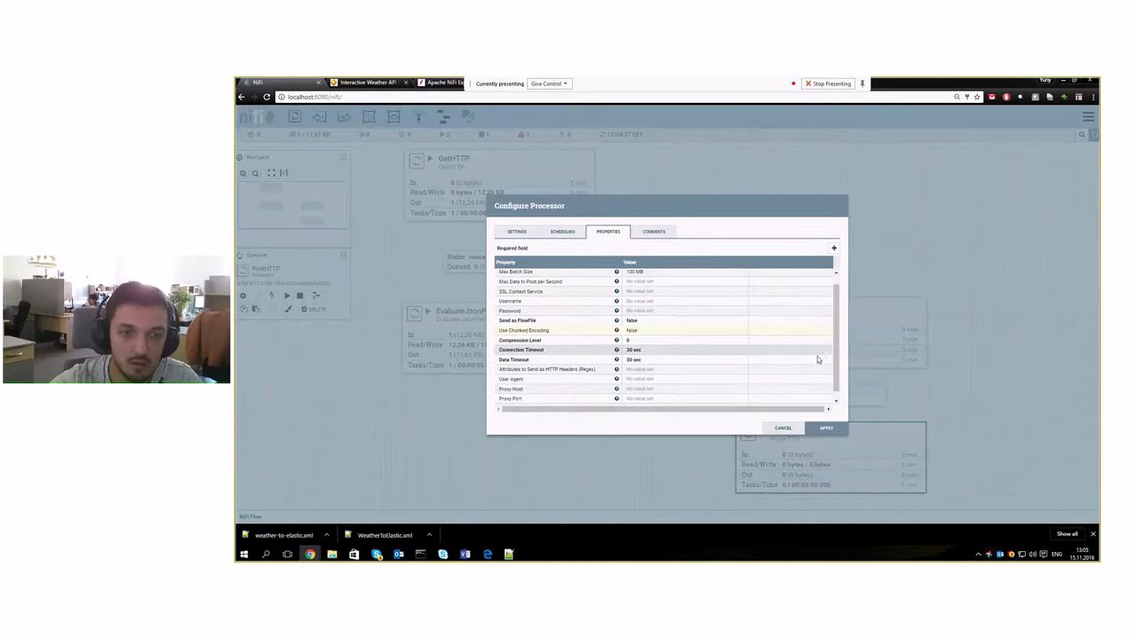
click(668, 406)
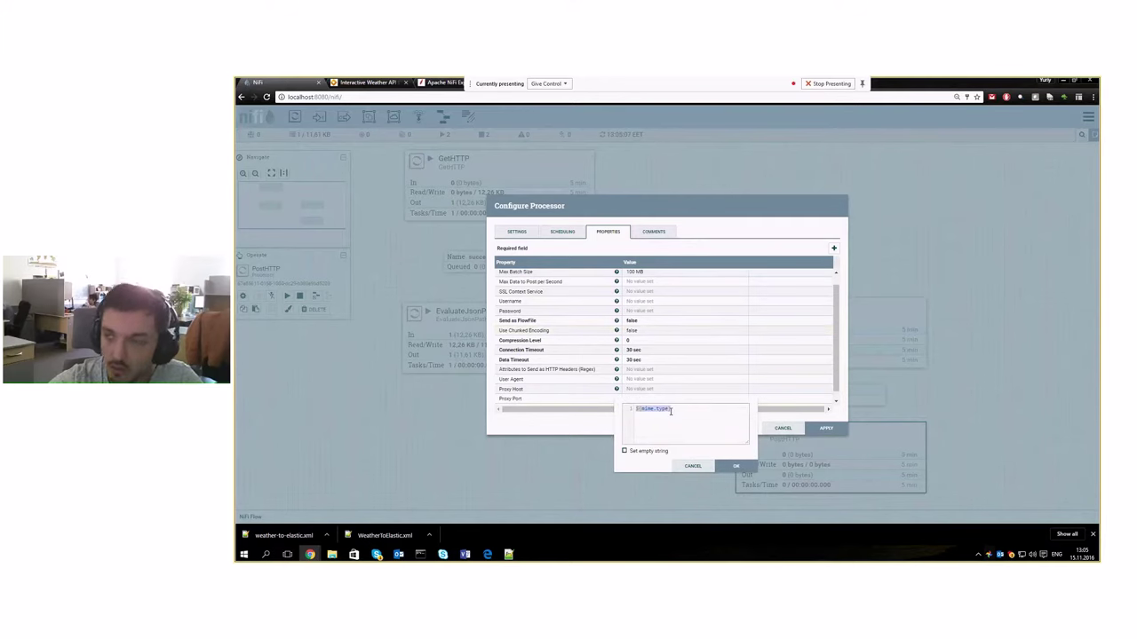
text(applic)
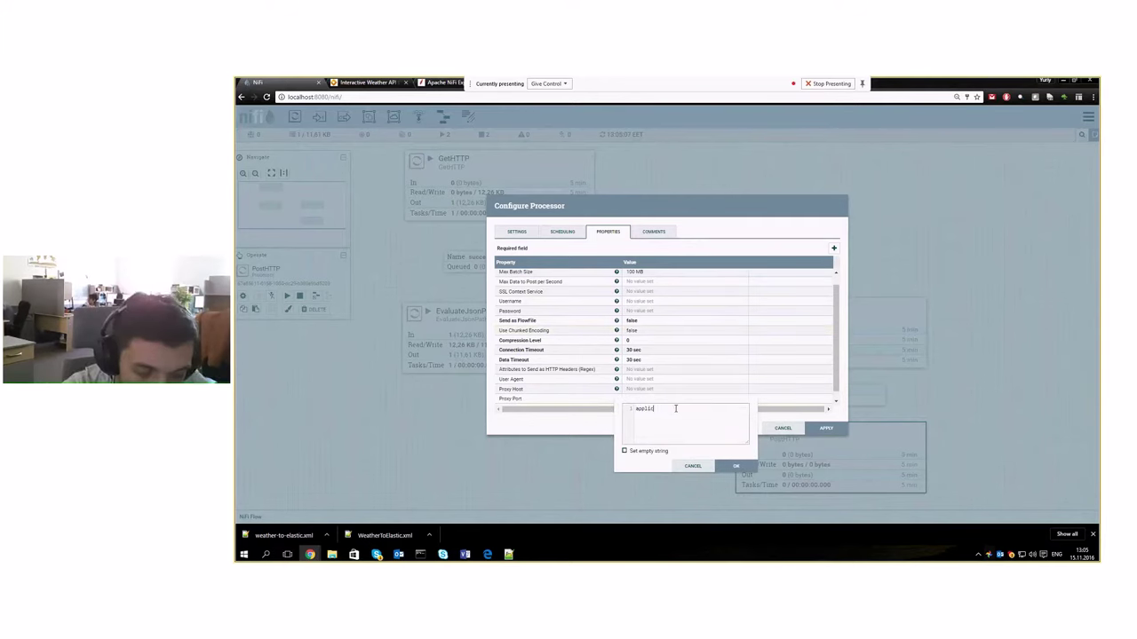
text(ation/json)
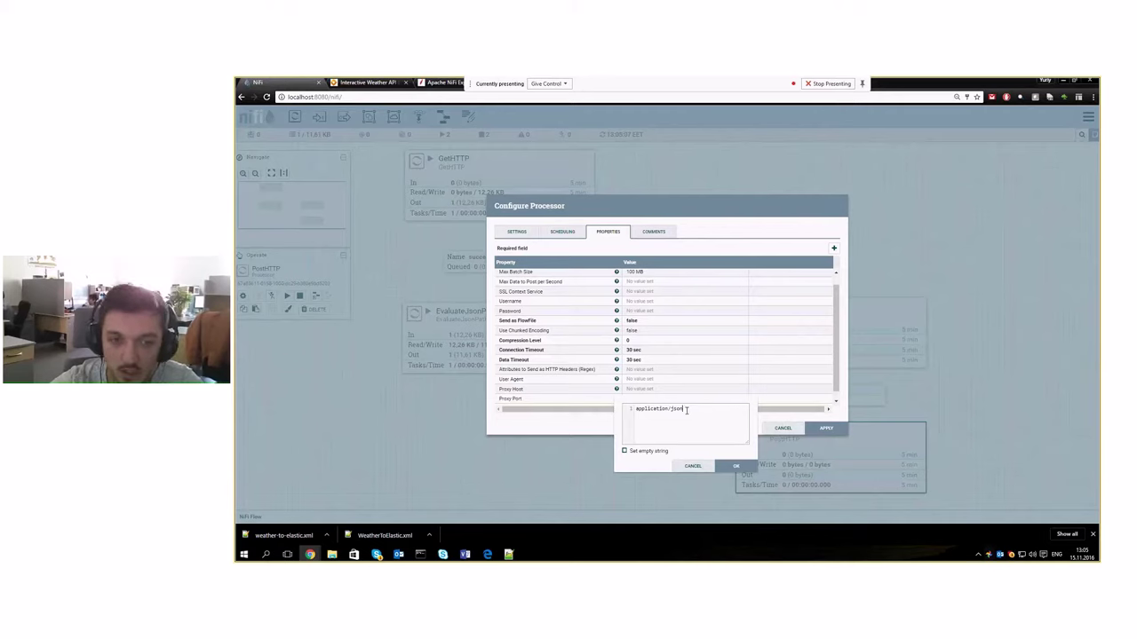
click(735, 465)
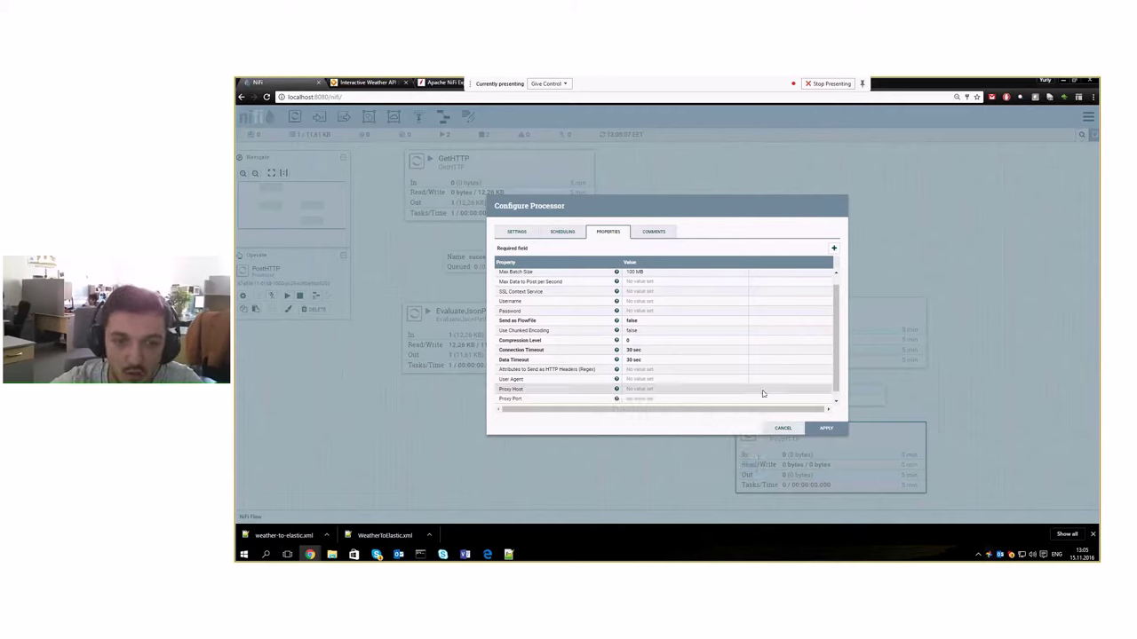
click(823, 429)
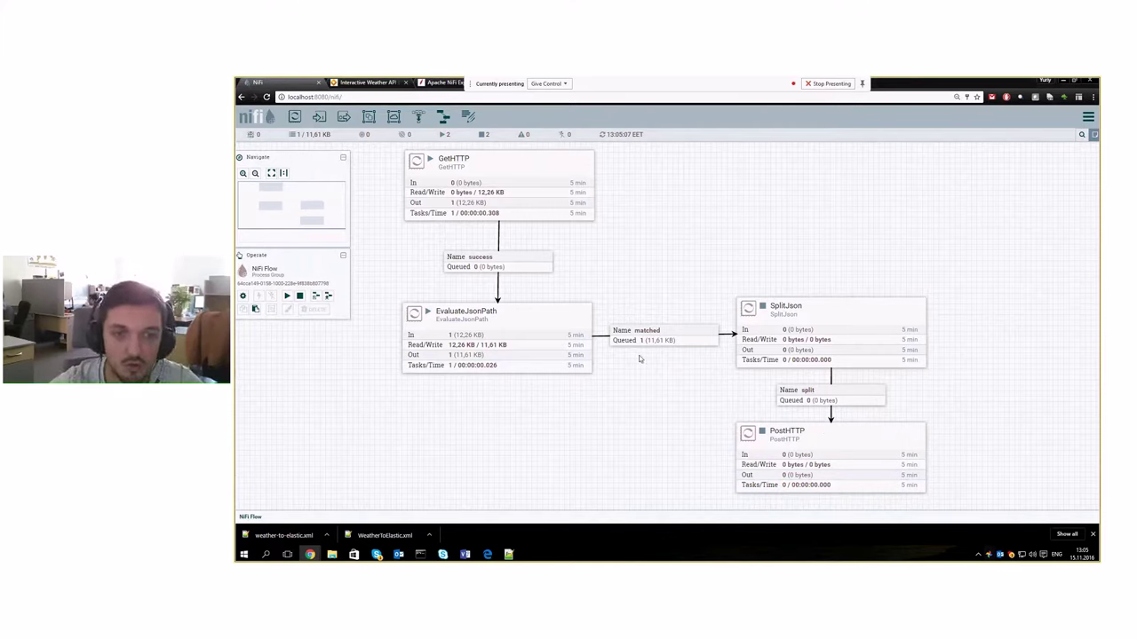
Move the SplitJson processor slightly down, closer to PostHTTP, and start it
drag(776, 313, 777, 321)
click(769, 281)
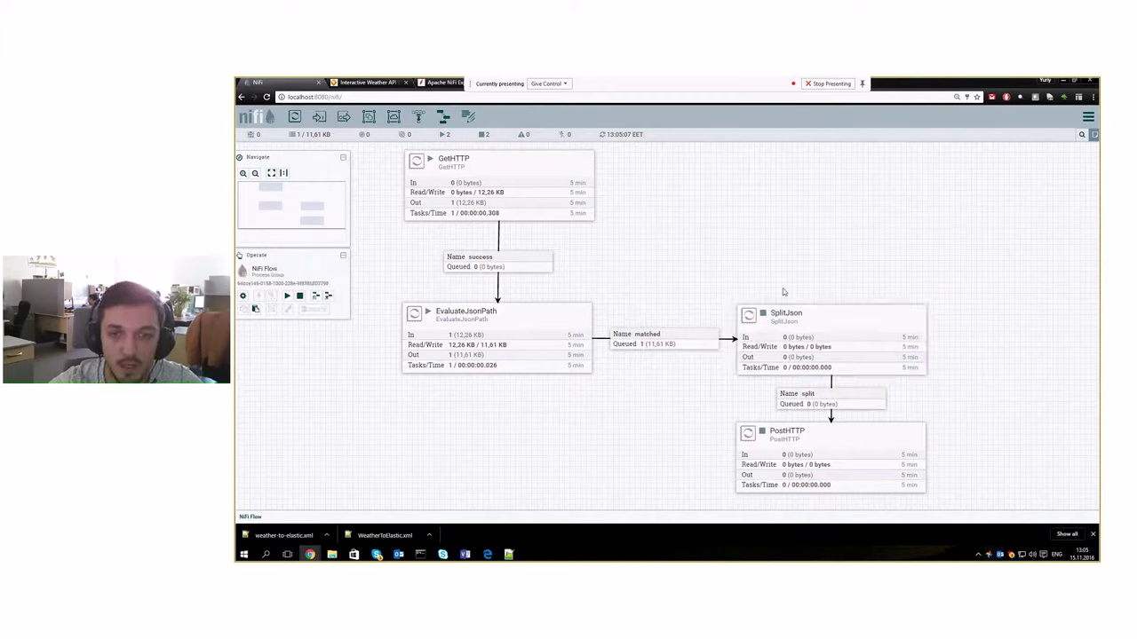
click(808, 316)
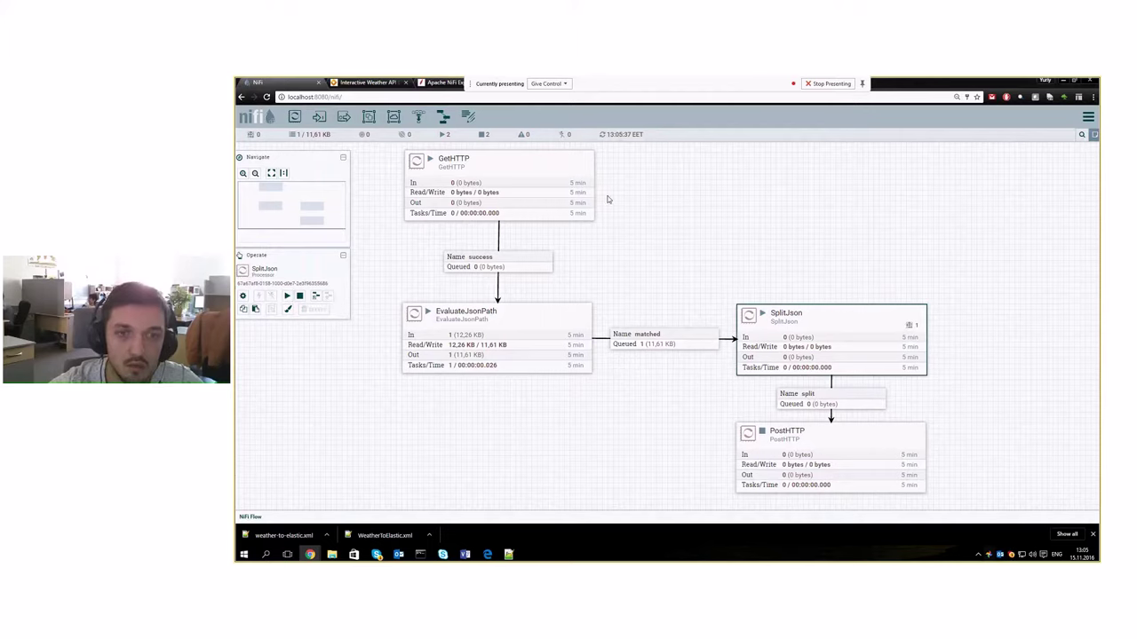
List the flow files queued in the split connection between SplitJson and PostHTTP
click(802, 404)
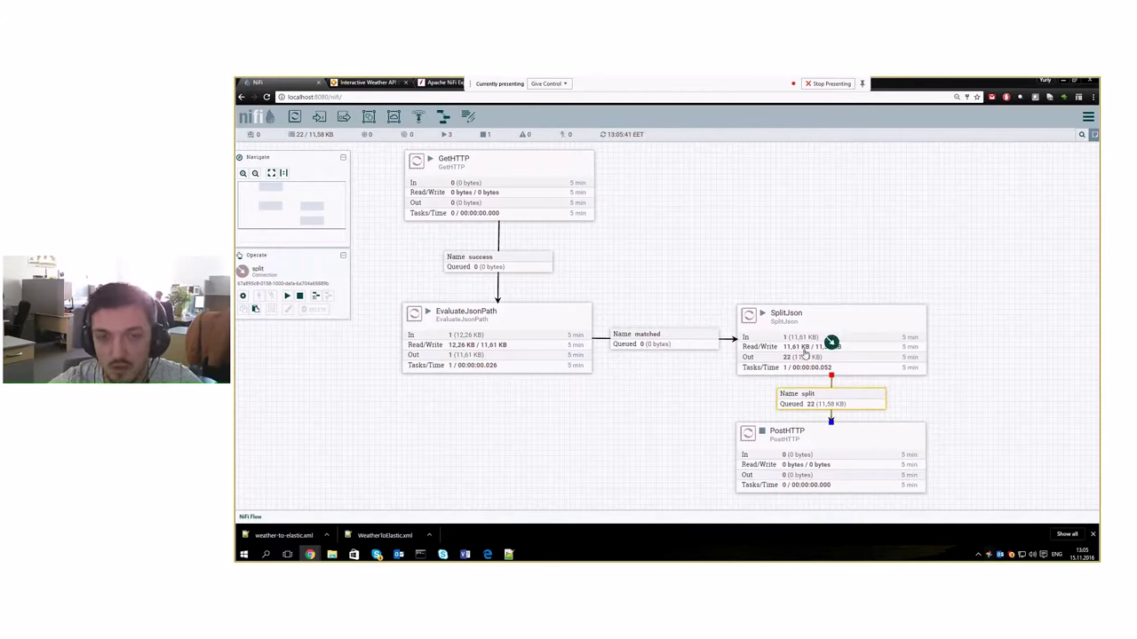
right_click(798, 398)
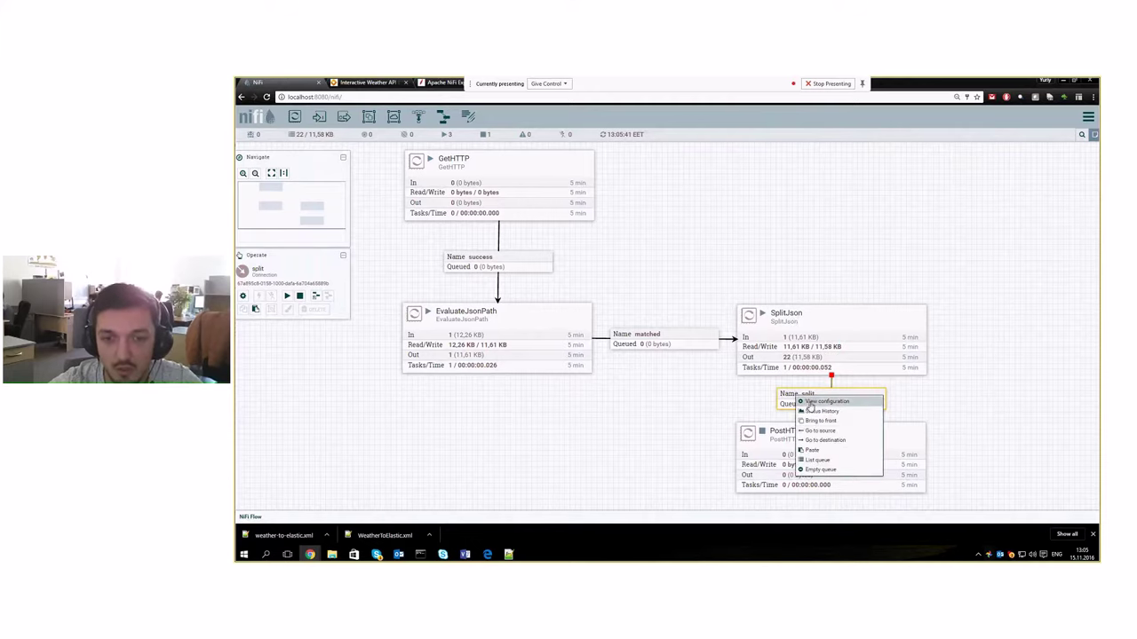
click(817, 460)
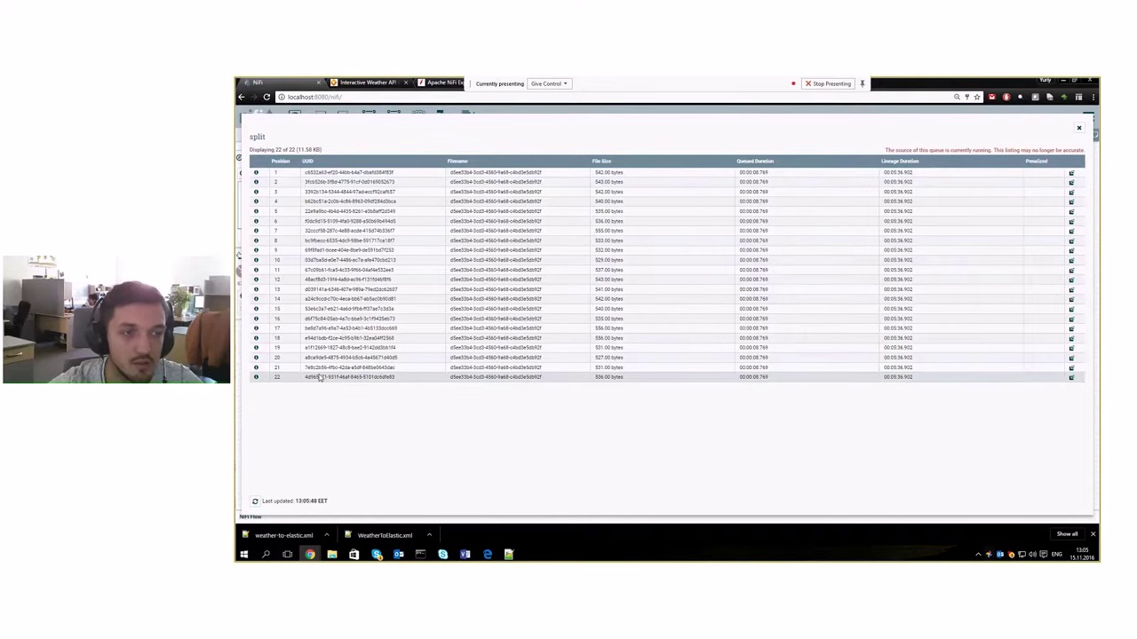
Switch to the weather API explorer and examine the structure of the JSON response body
key(ctrl+Tab)
scroll(415, 293, up, 2)
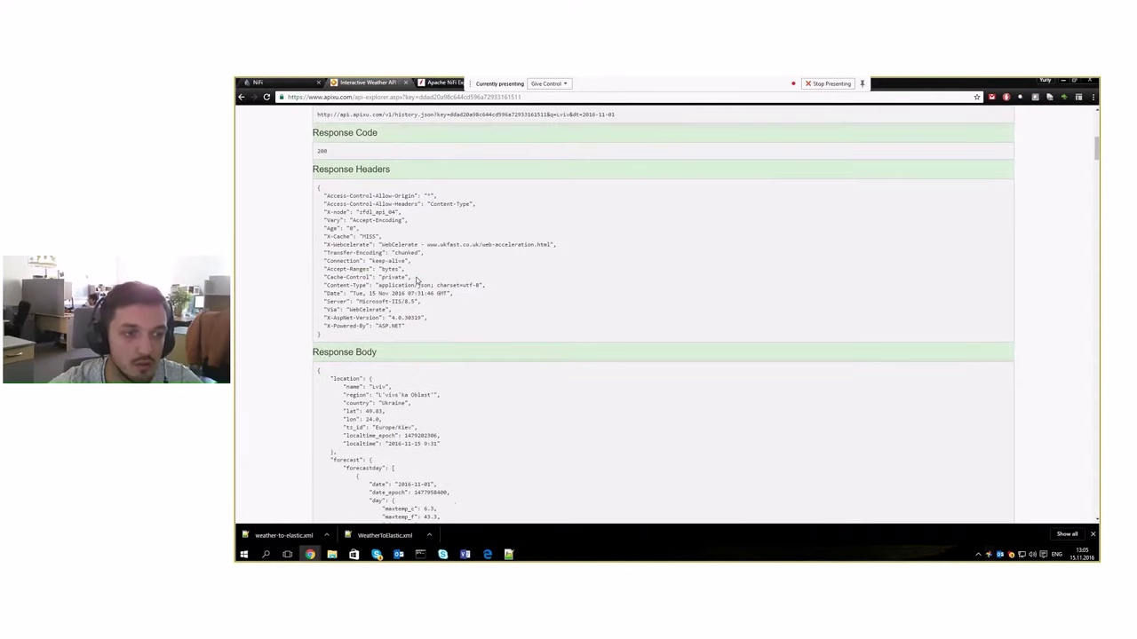
scroll(413, 346, down, 1)
scroll(457, 371, down, 1)
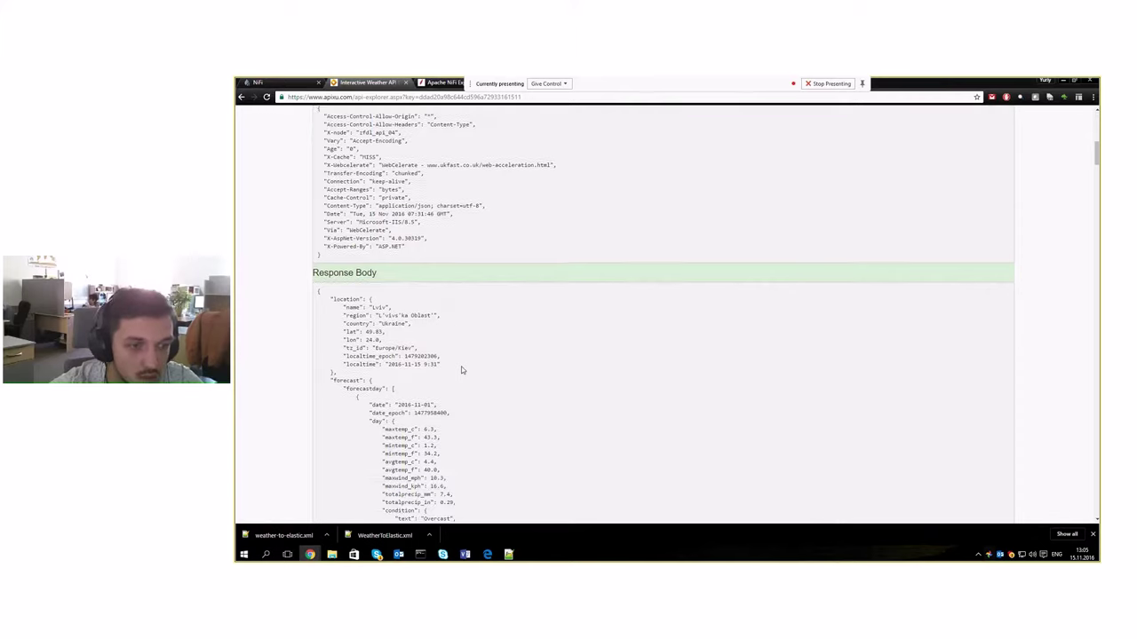
scroll(445, 372, down, 2)
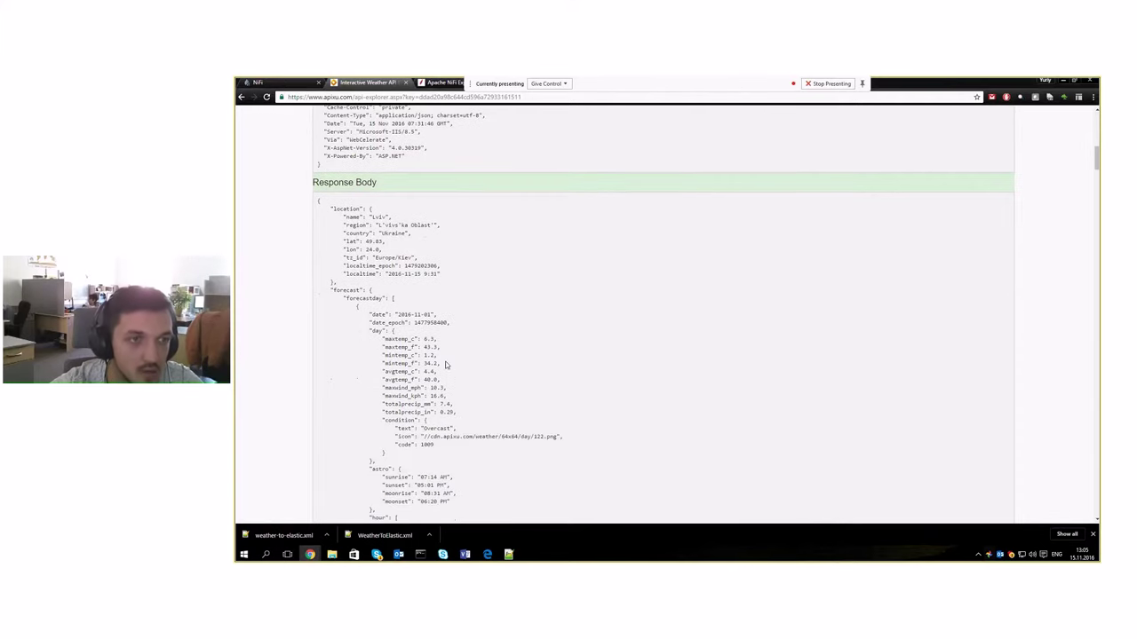
scroll(442, 333, up, 2)
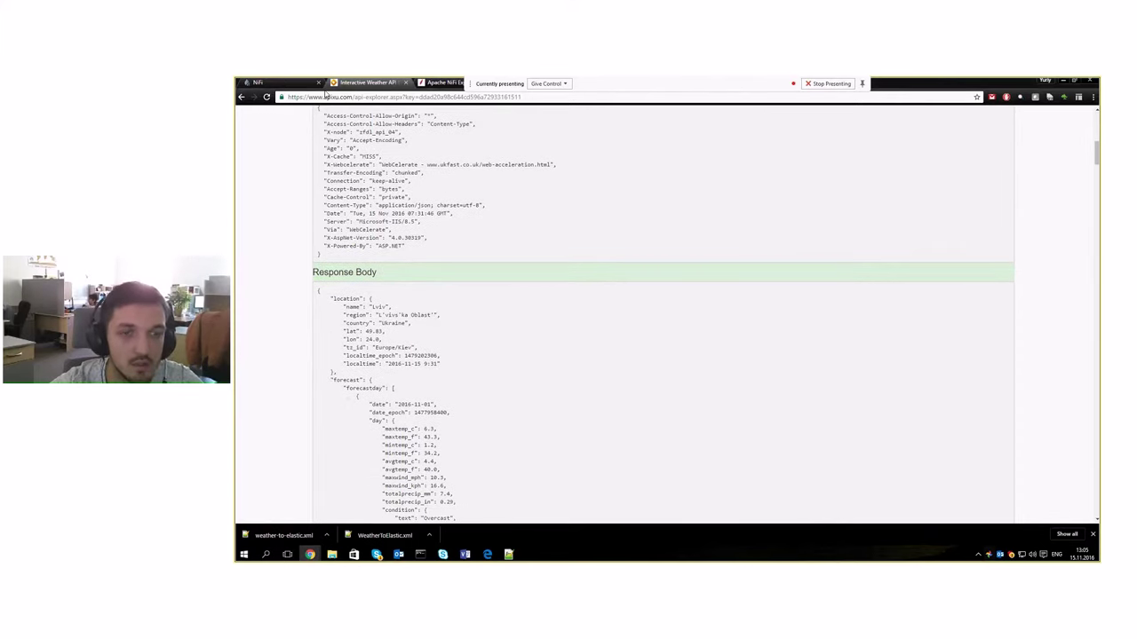
Return to the NiFi queue listing, view the JSON content of the fifth flow file, and close the listing
click(275, 83)
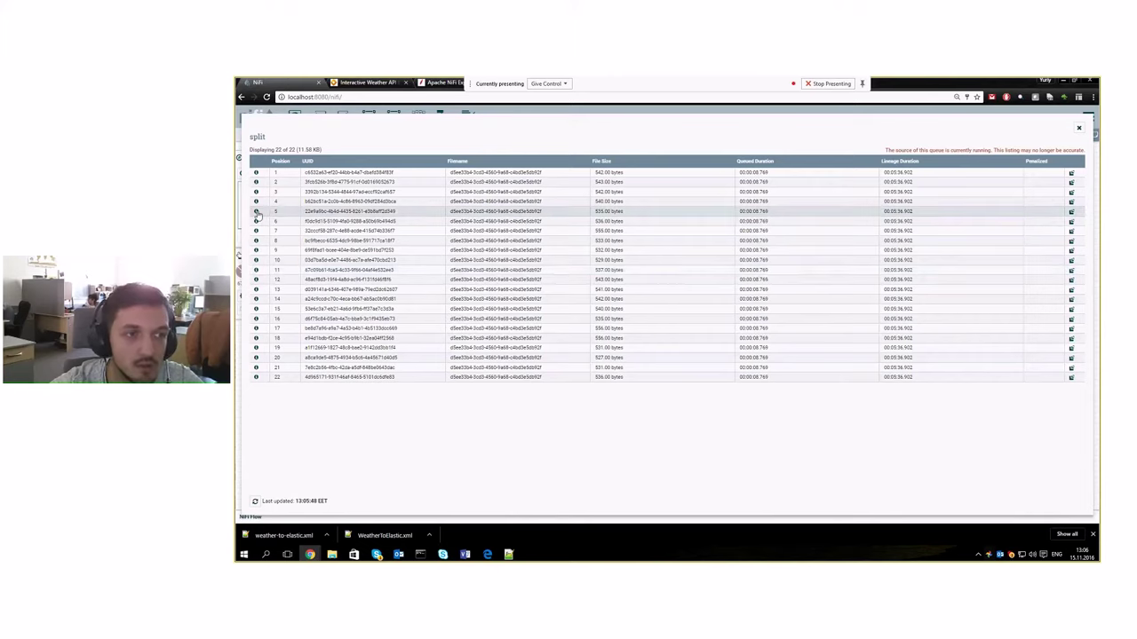
click(256, 211)
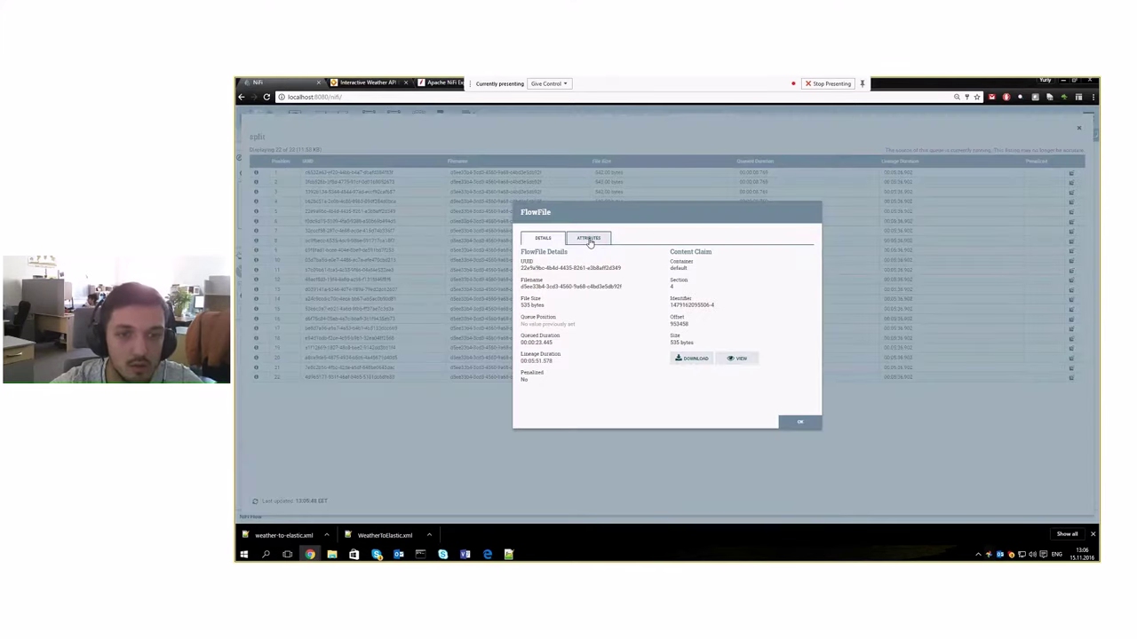
click(740, 359)
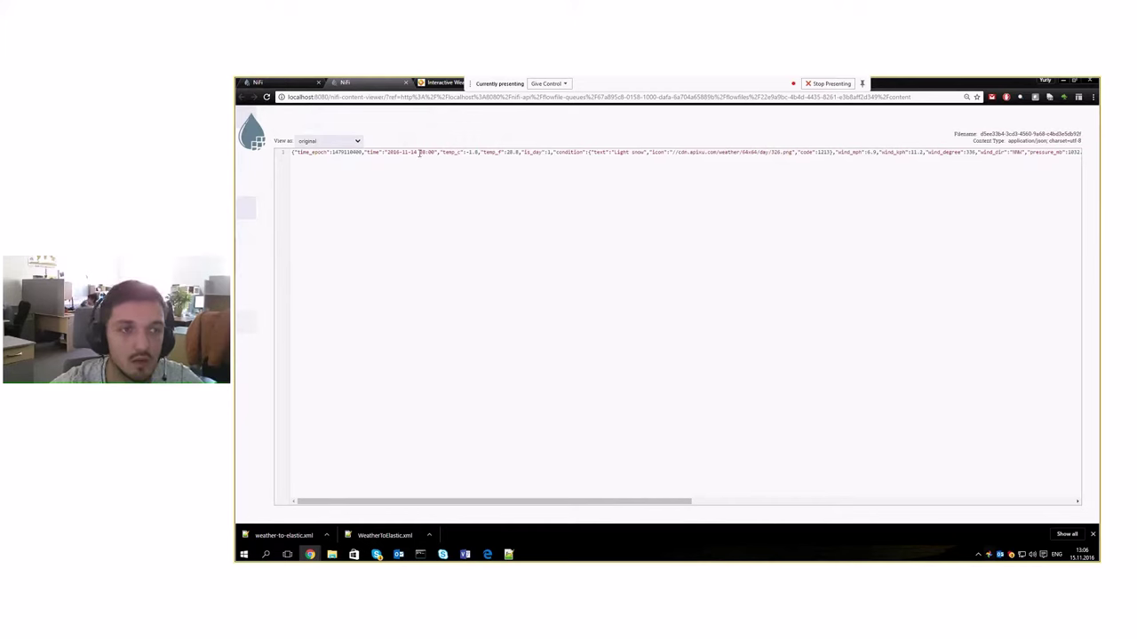
drag(548, 501, 755, 506)
click(407, 84)
click(293, 85)
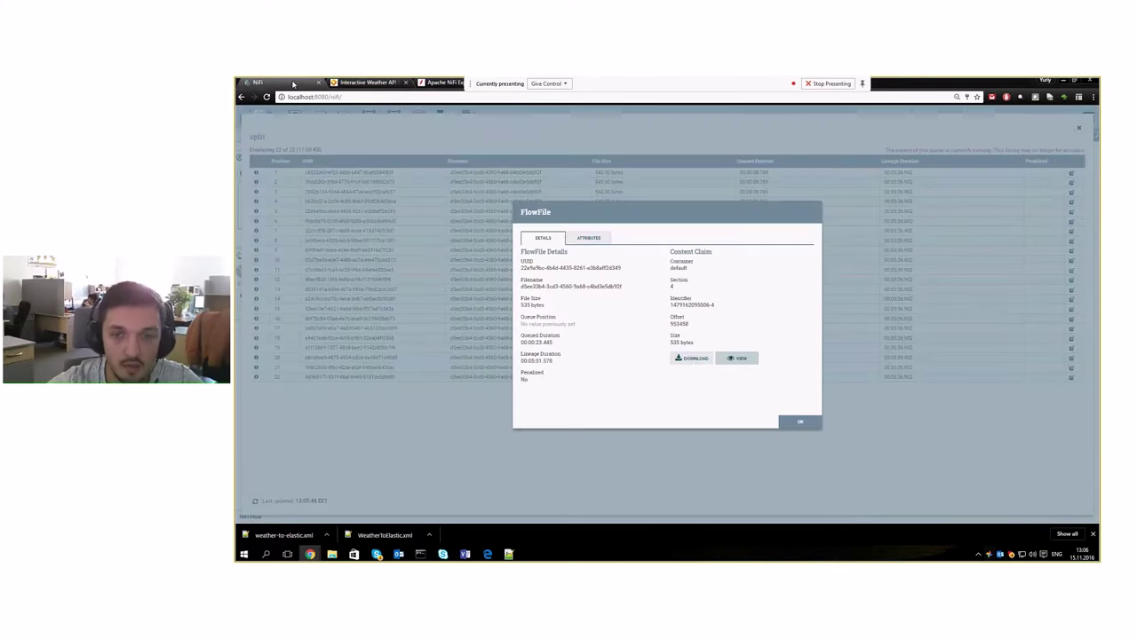
click(800, 422)
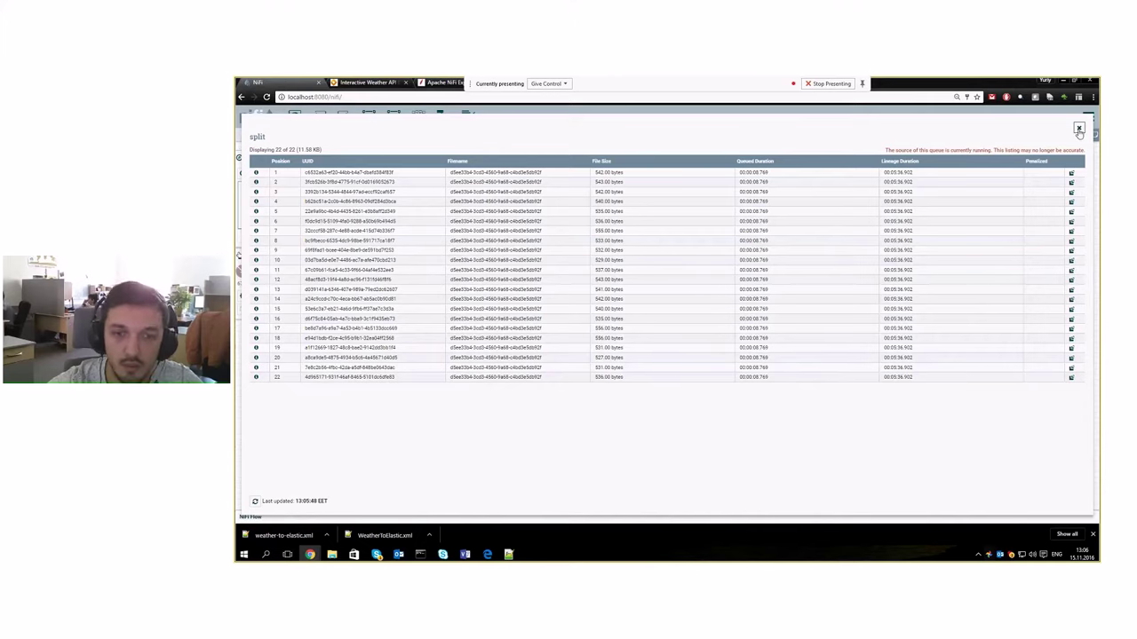
key(Escape)
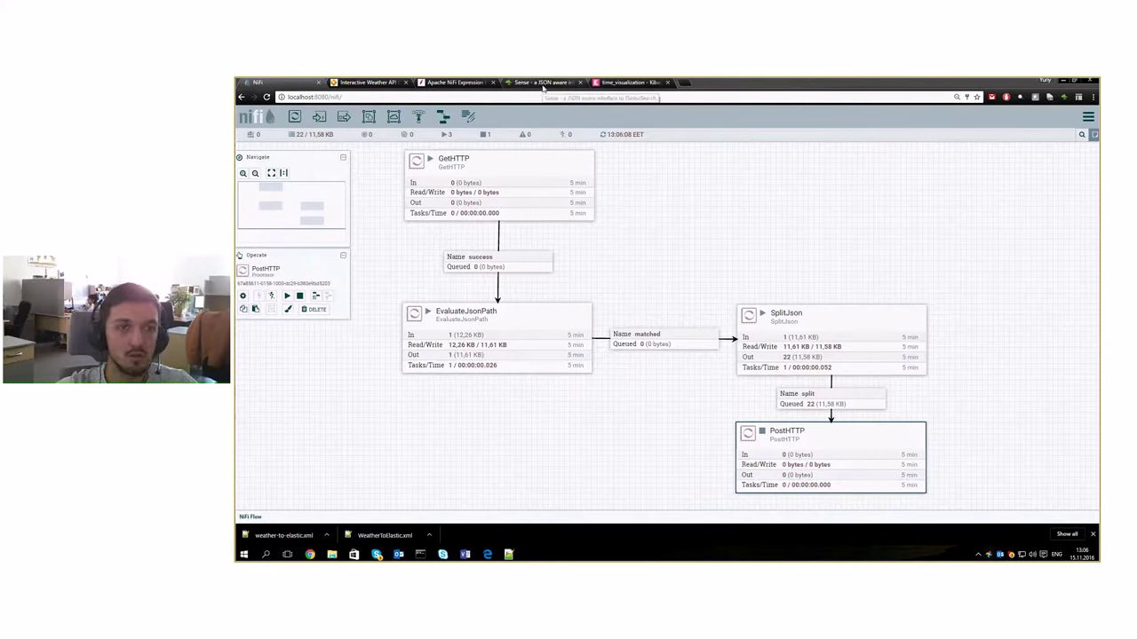
Switch to Sense and create the weather index by sending the request put weather
click(543, 83)
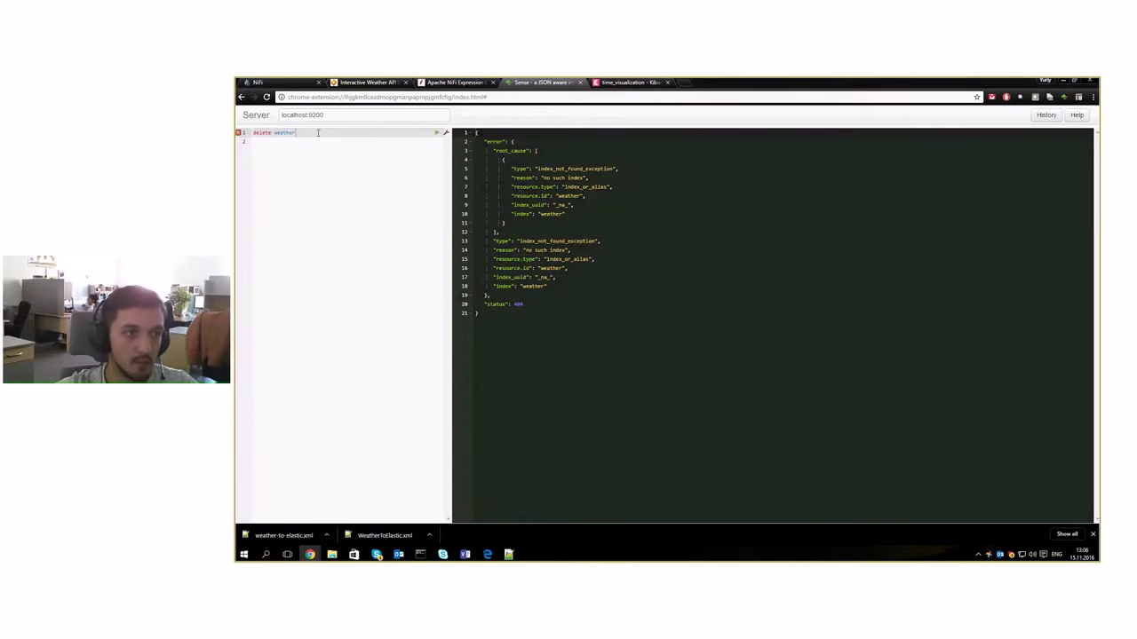
drag(273, 132, 238, 133)
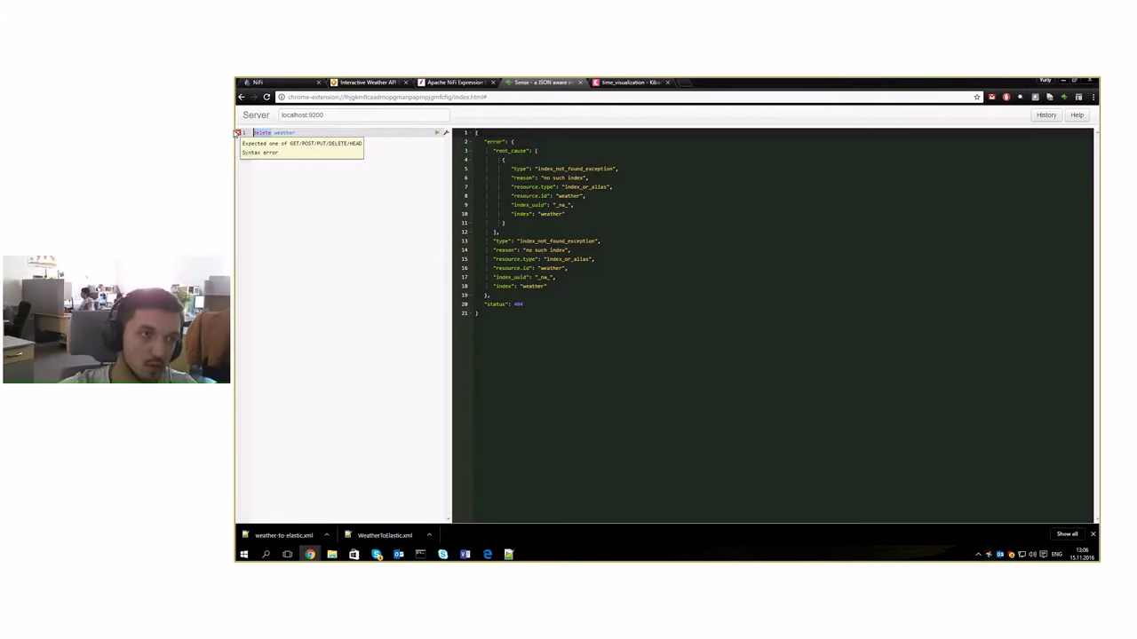
text(put)
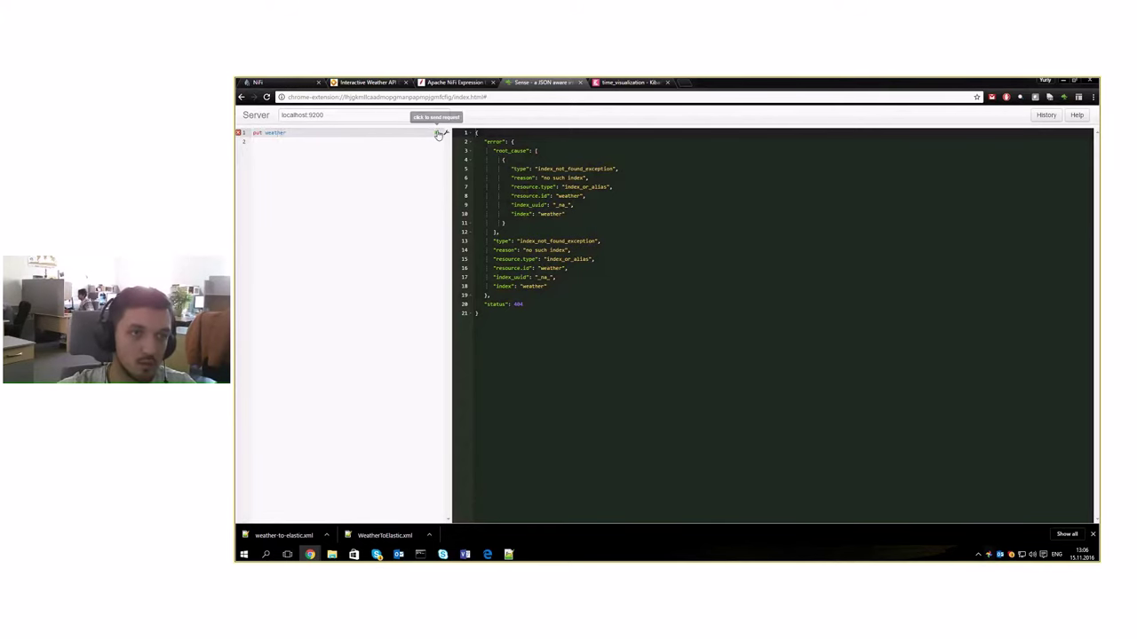
click(436, 133)
Query the weather index for documents by sending the request get weather/_search
click(235, 136)
text(get weather/)
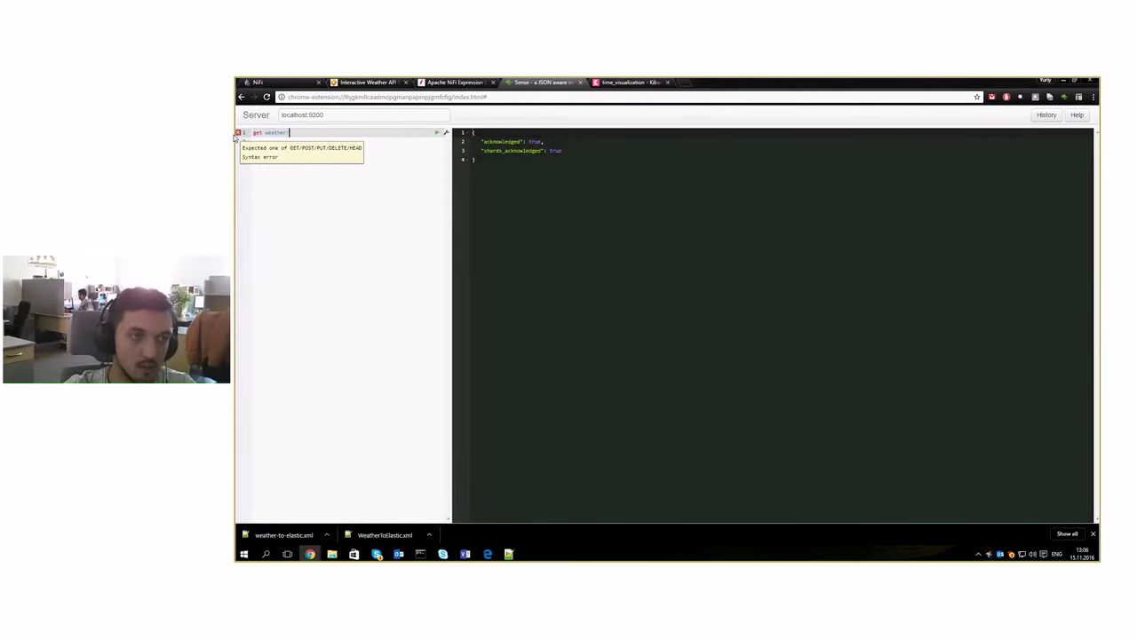
text(_search)
click(436, 132)
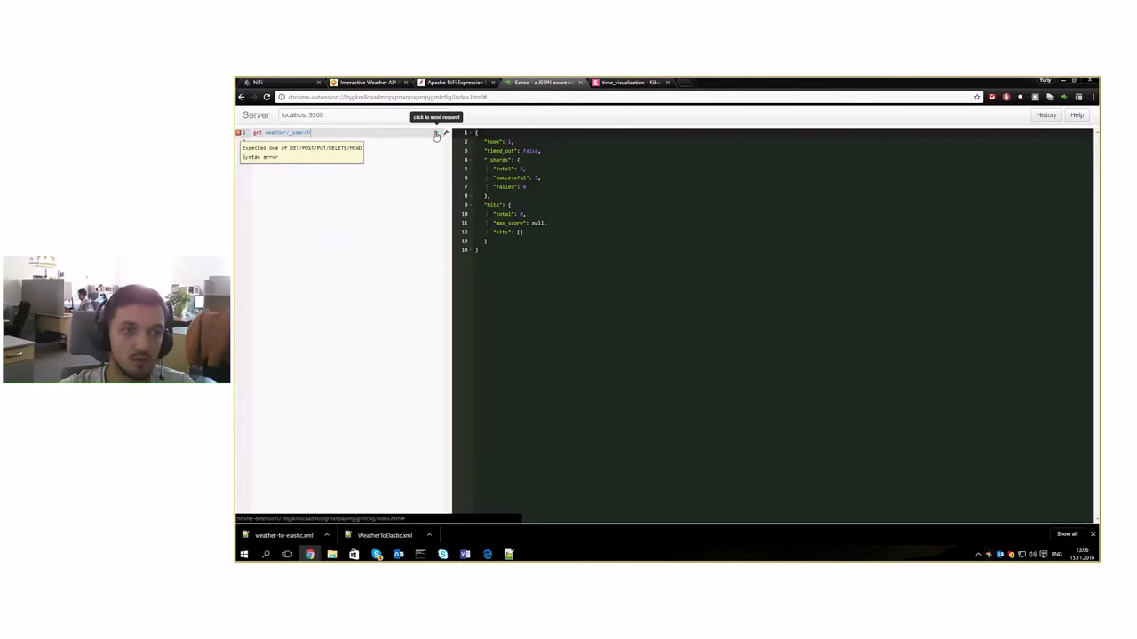
mouse_move(463, 242)
mouse_down()
mouse_move(463, 153)
mouse_move(476, 133)
mouse_move(478, 250)
mouse_up()
key(ctrl+x)
key(ctrl+z)
click(476, 133)
click(478, 250)
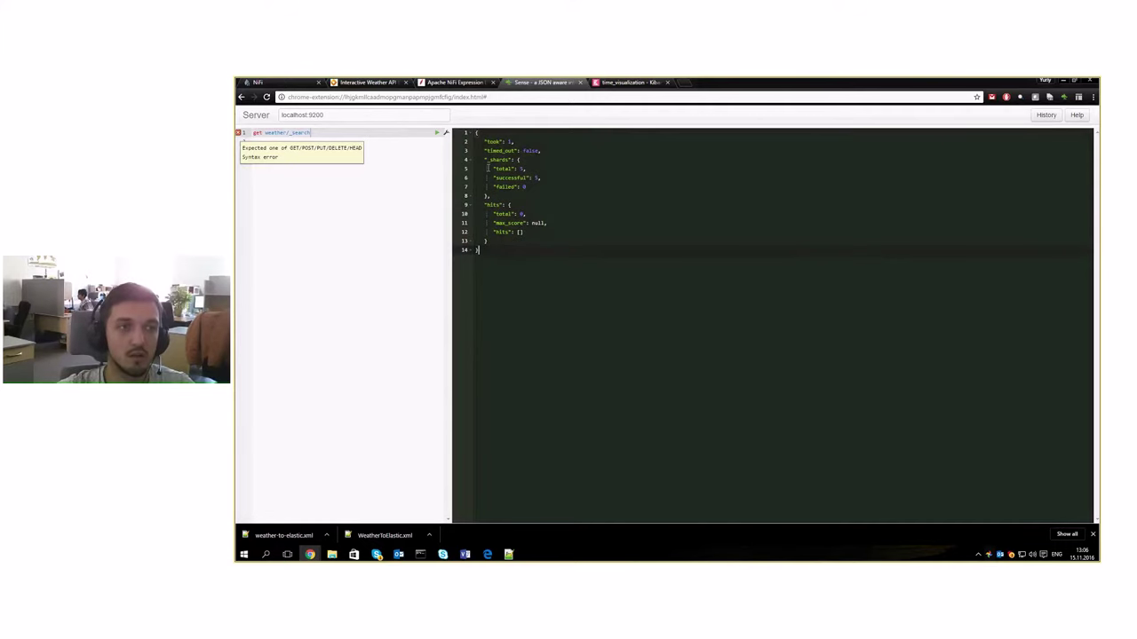
Switch back to NiFi, start the PostHTTP processor and check its bulletin
click(271, 83)
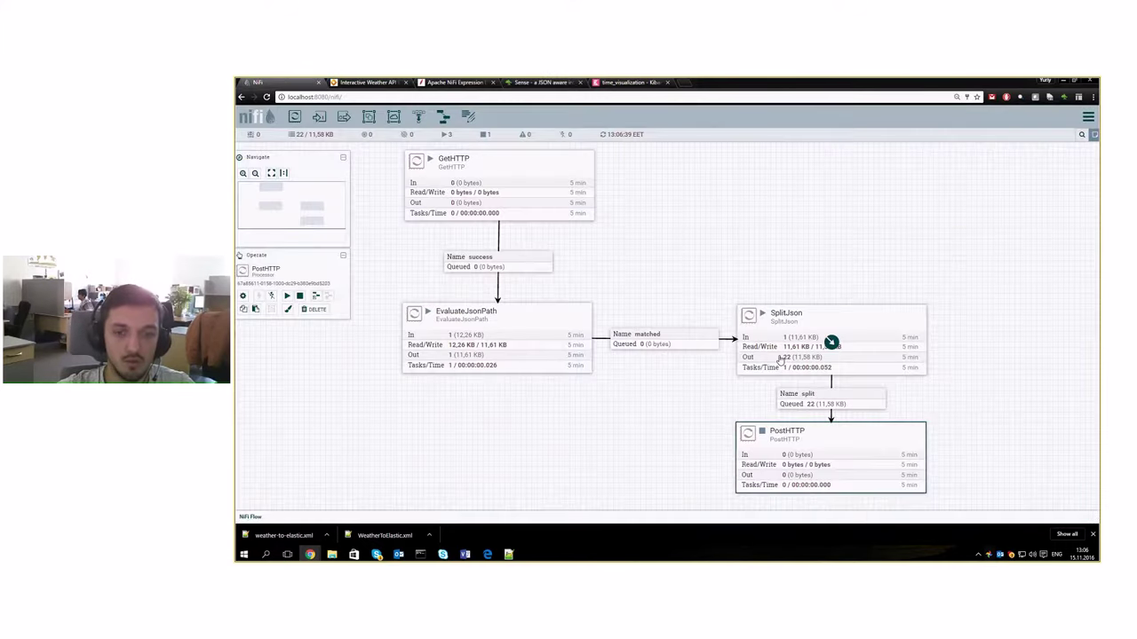
right_click(799, 426)
click(809, 429)
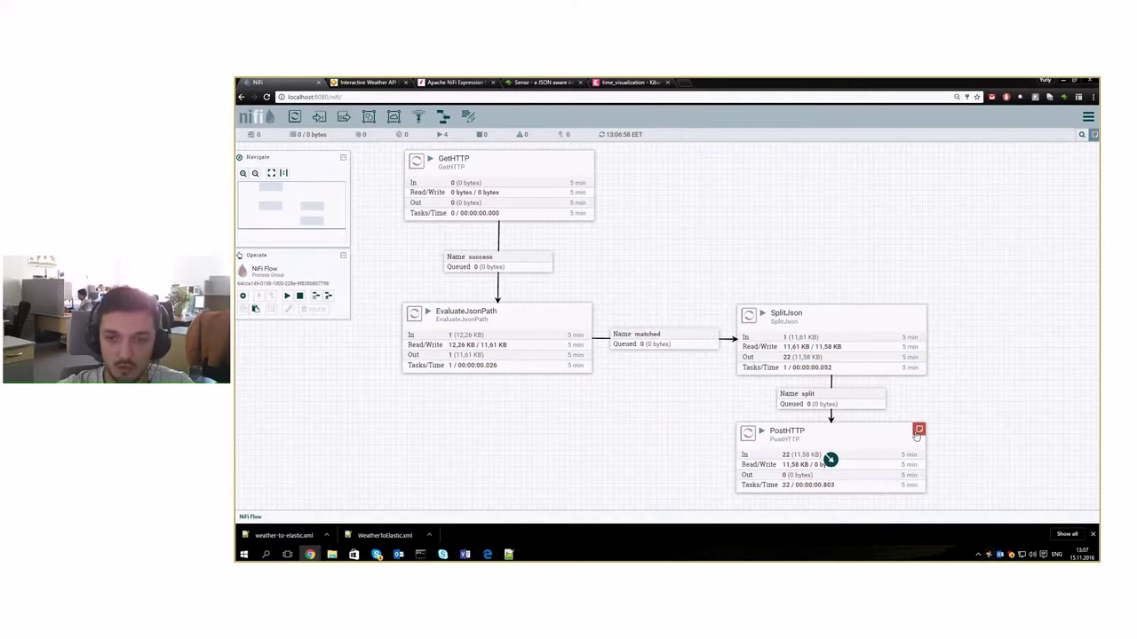
mouse_move(918, 433)
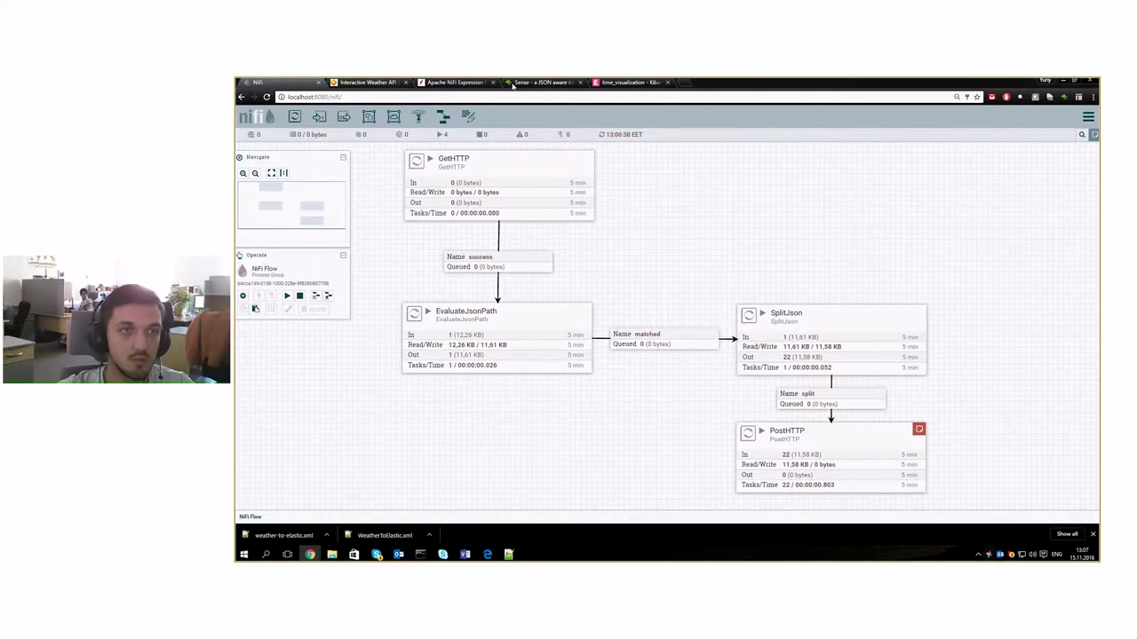
Switch to Sense, rerun the get weather/_search request and review the returned hit total and weather documents
click(539, 81)
click(436, 133)
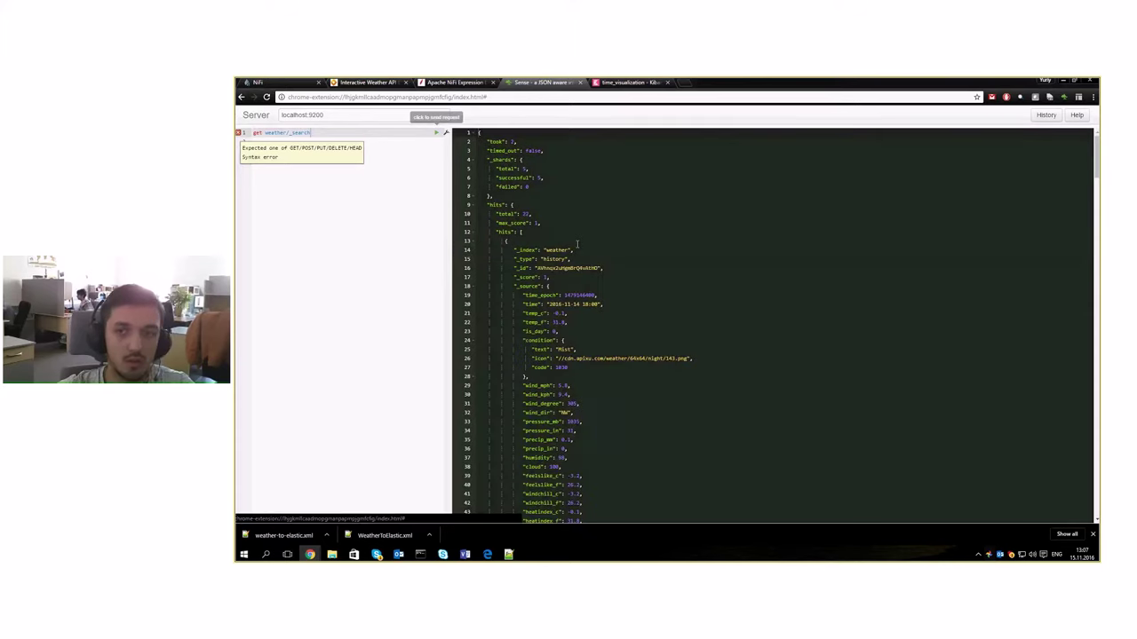
click(315, 166)
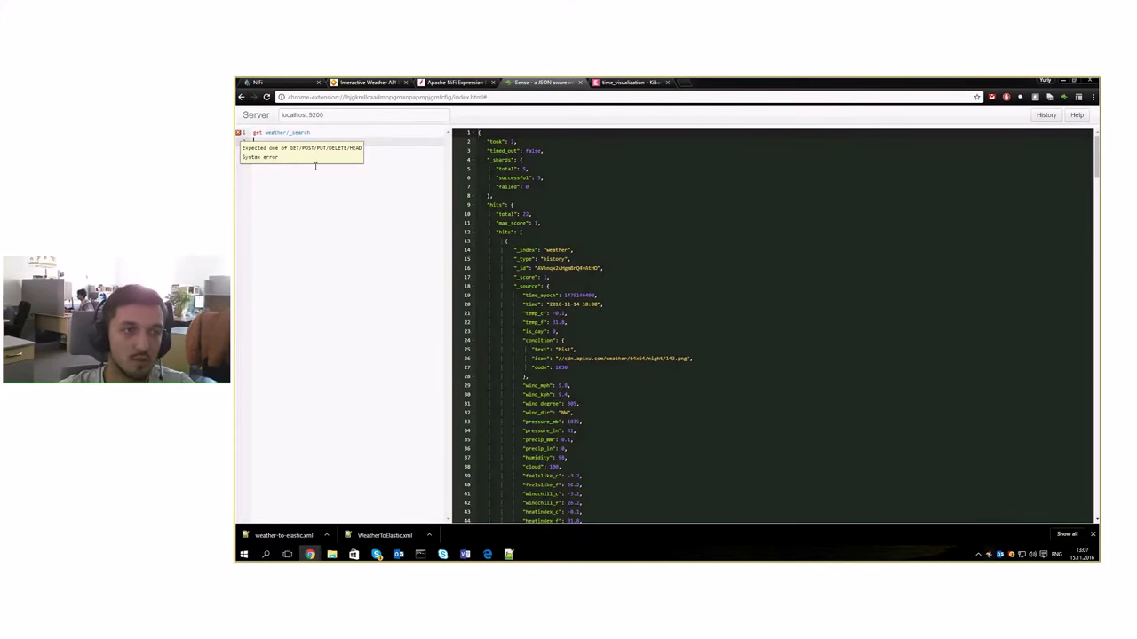
scroll(692, 253, down, 1)
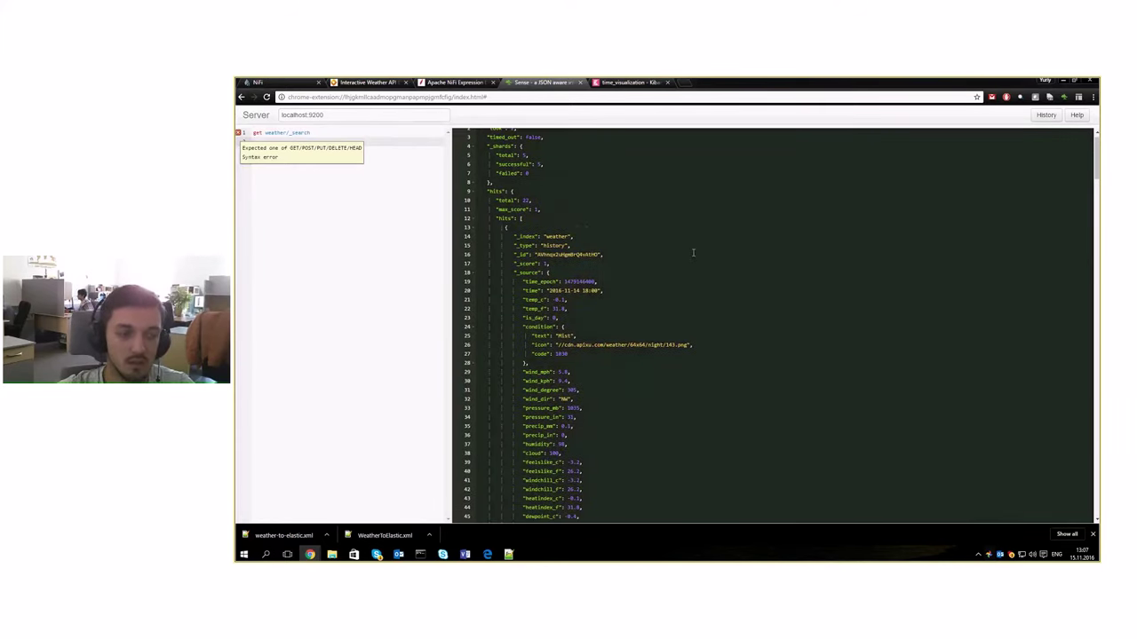
scroll(1031, 214, down, 4)
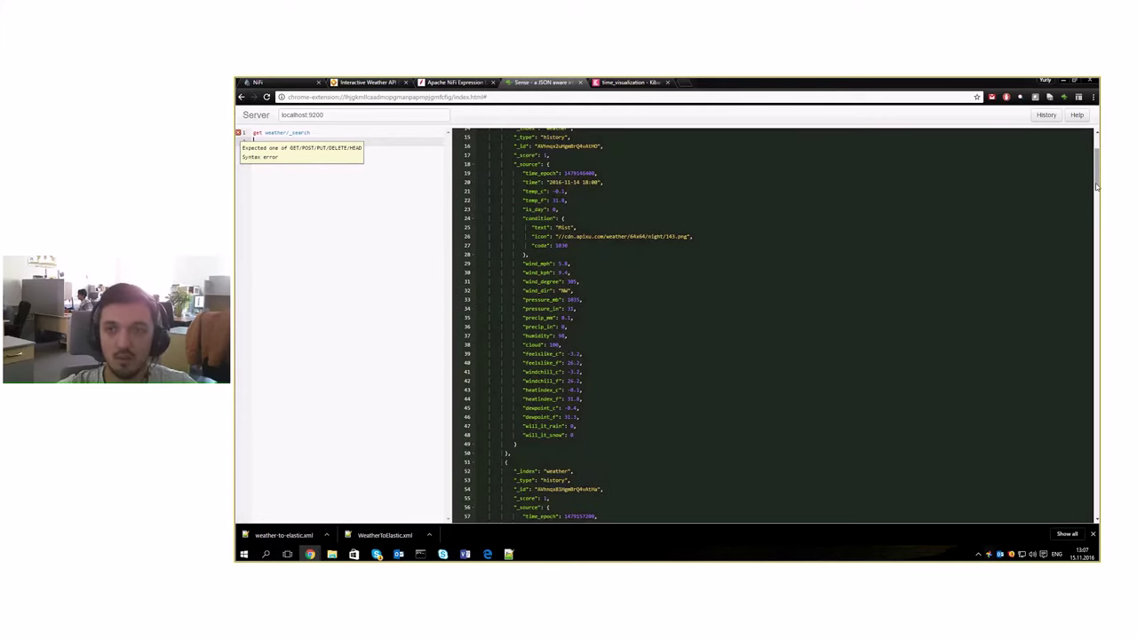
drag(1097, 186, 1085, 154)
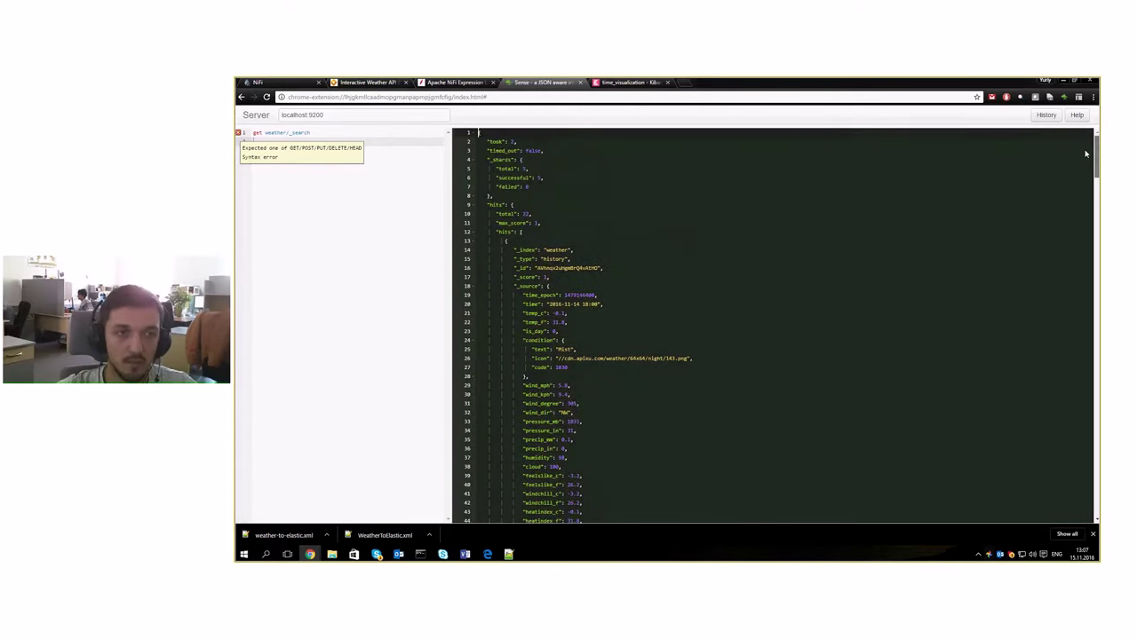
click(593, 215)
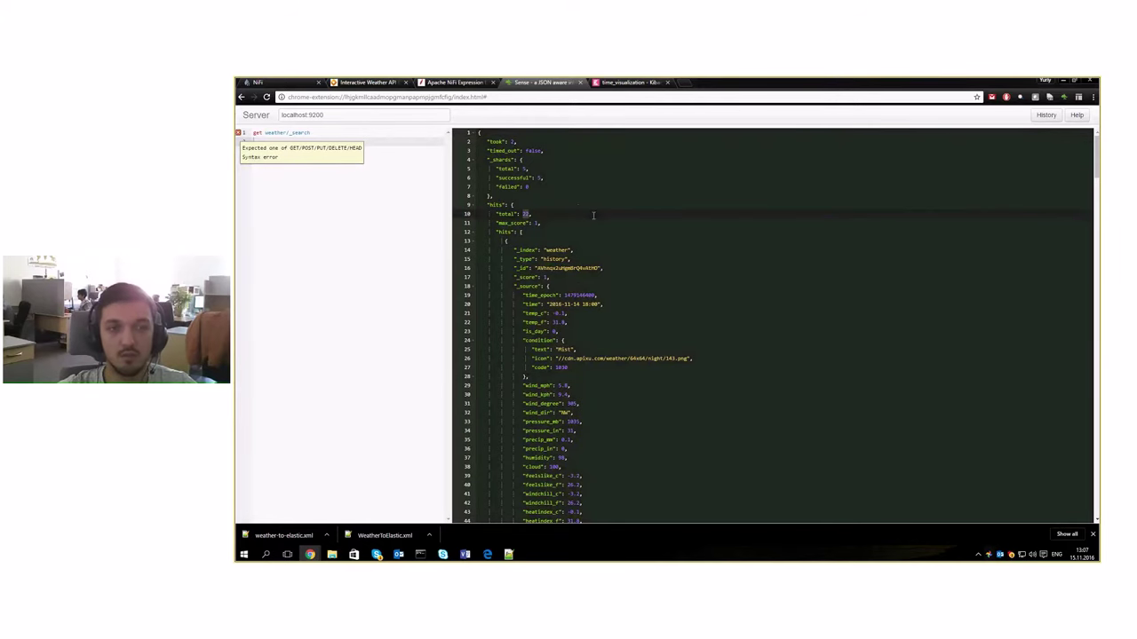
scroll(580, 213, down, 5)
scroll(621, 209, up, 5)
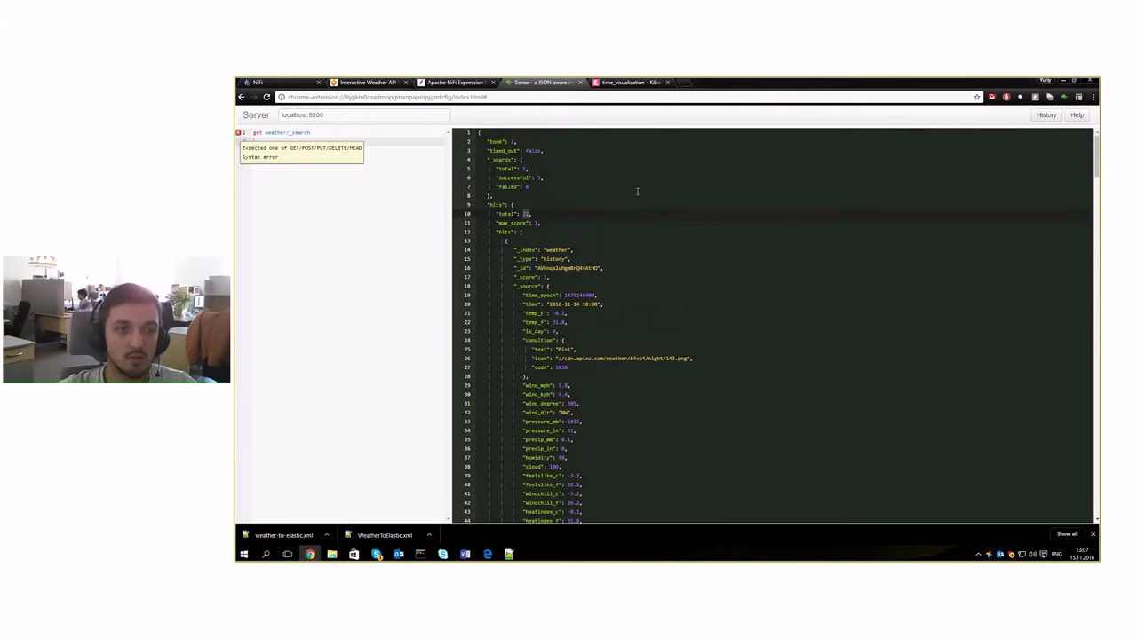
Switch to Kibana and refresh the time_visualization chart of maximum temp_c by time
click(626, 83)
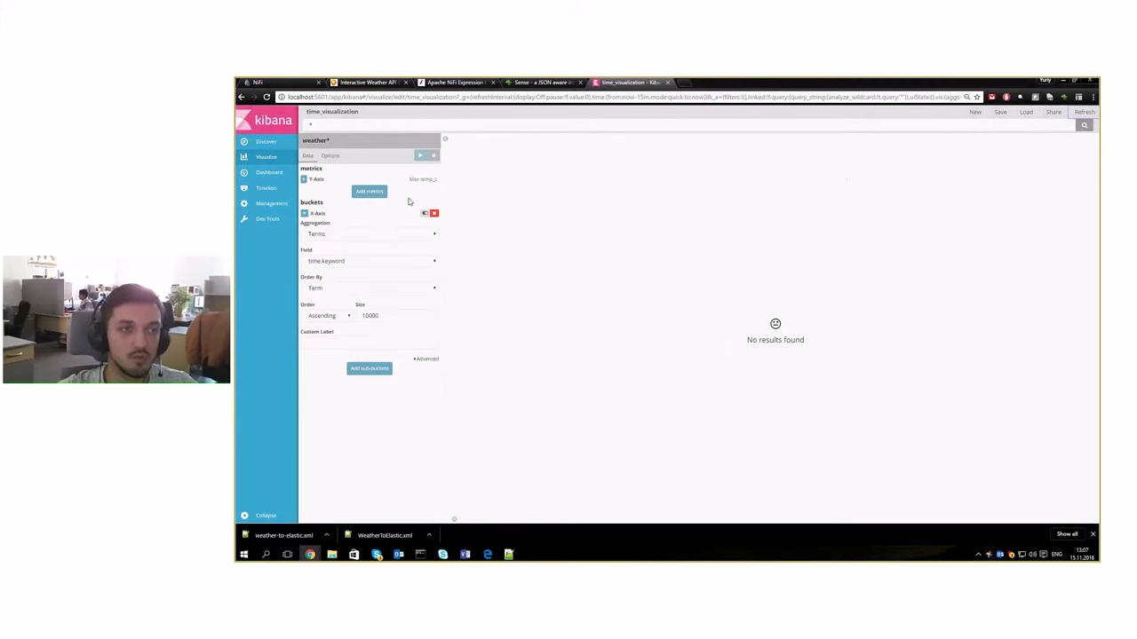
click(1082, 115)
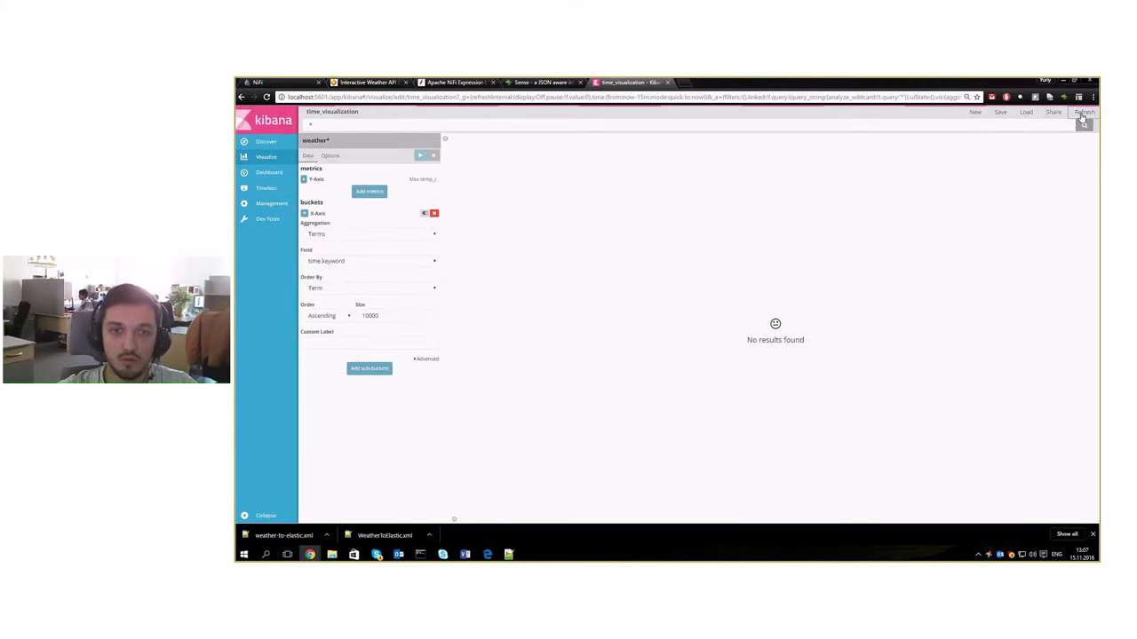
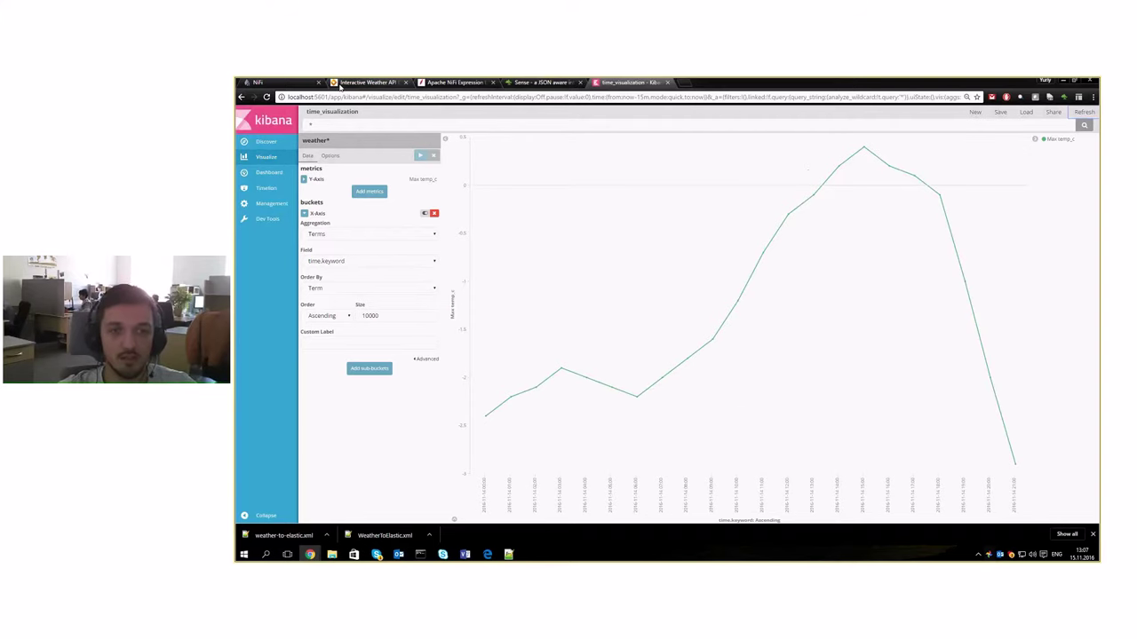
Return to NiFi, view the GetHTTP processor's scheduling details and close them
click(275, 83)
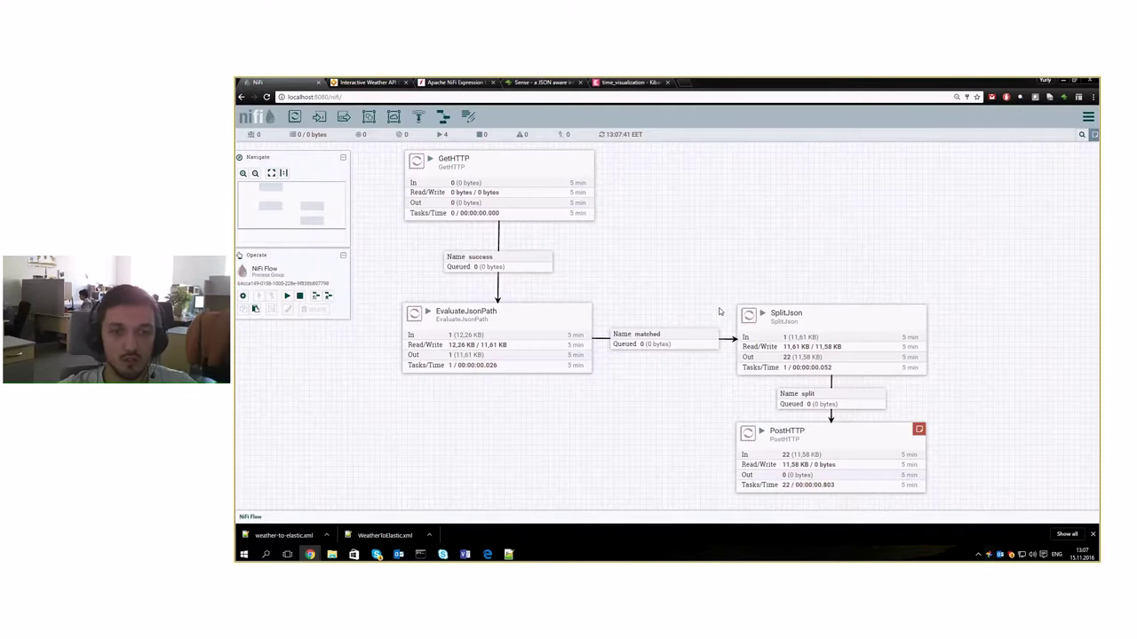
scroll(723, 309, down, 1)
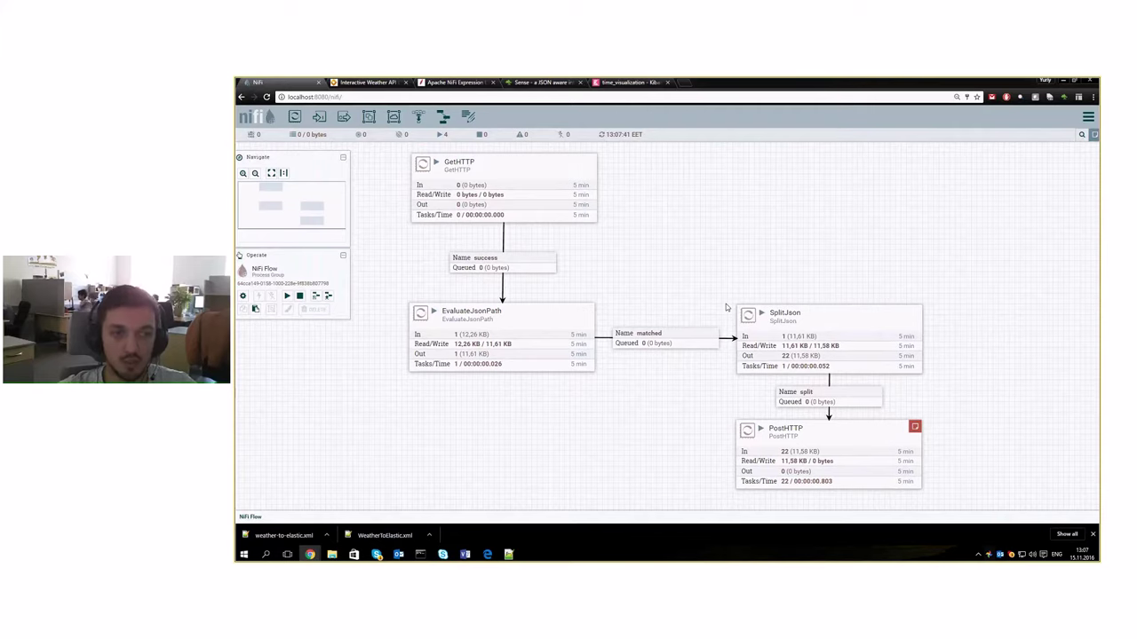
scroll(726, 307, down, 1)
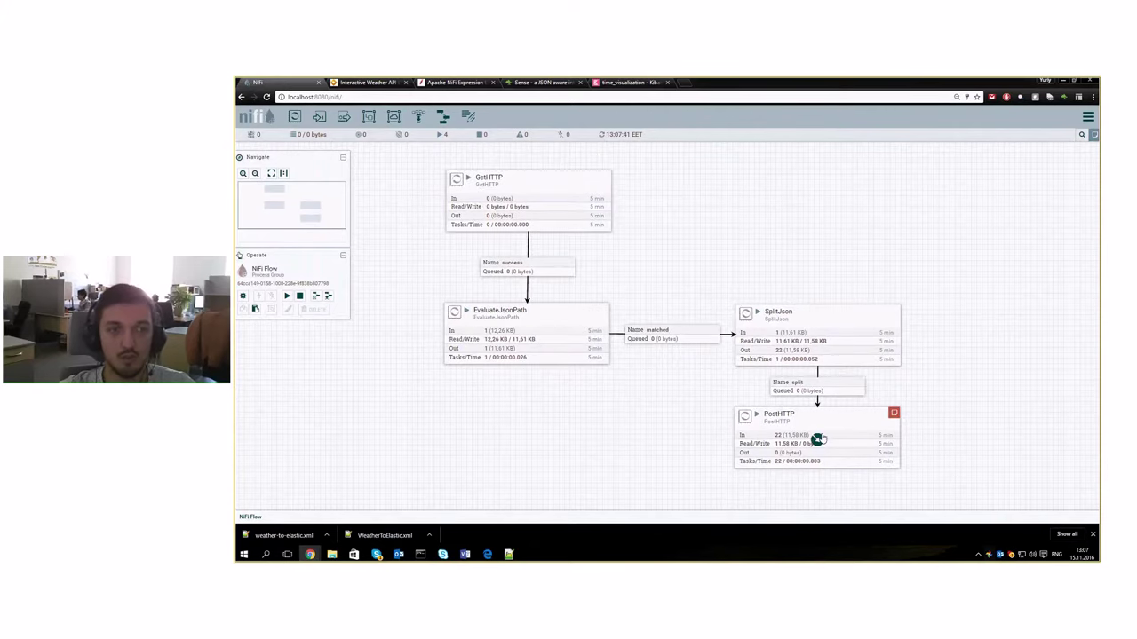
right_click(488, 174)
click(502, 180)
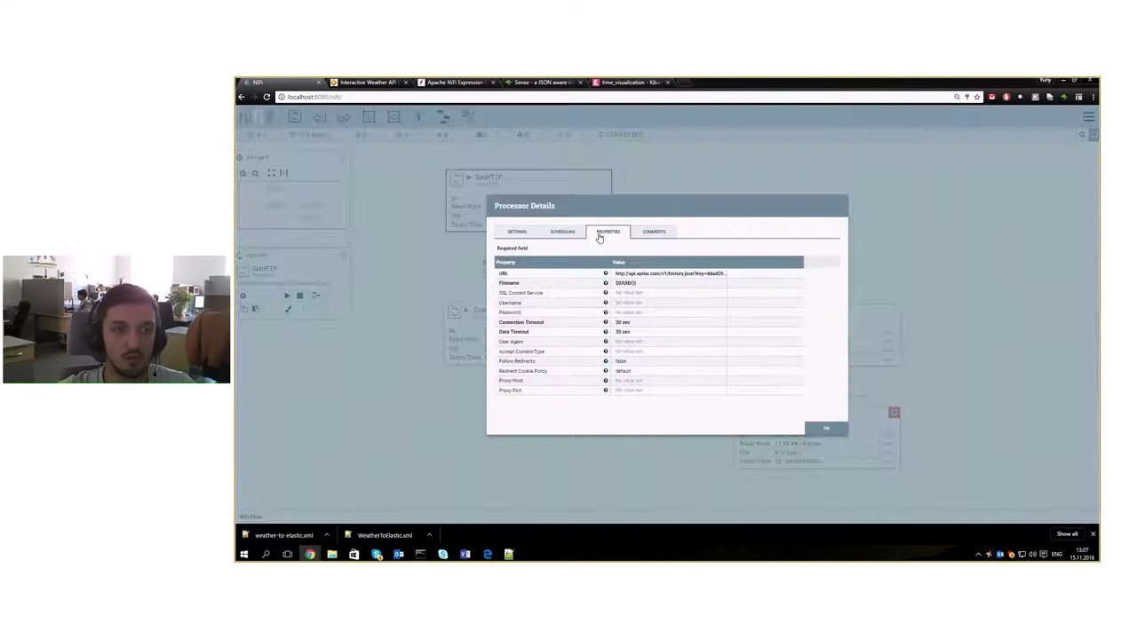
click(562, 231)
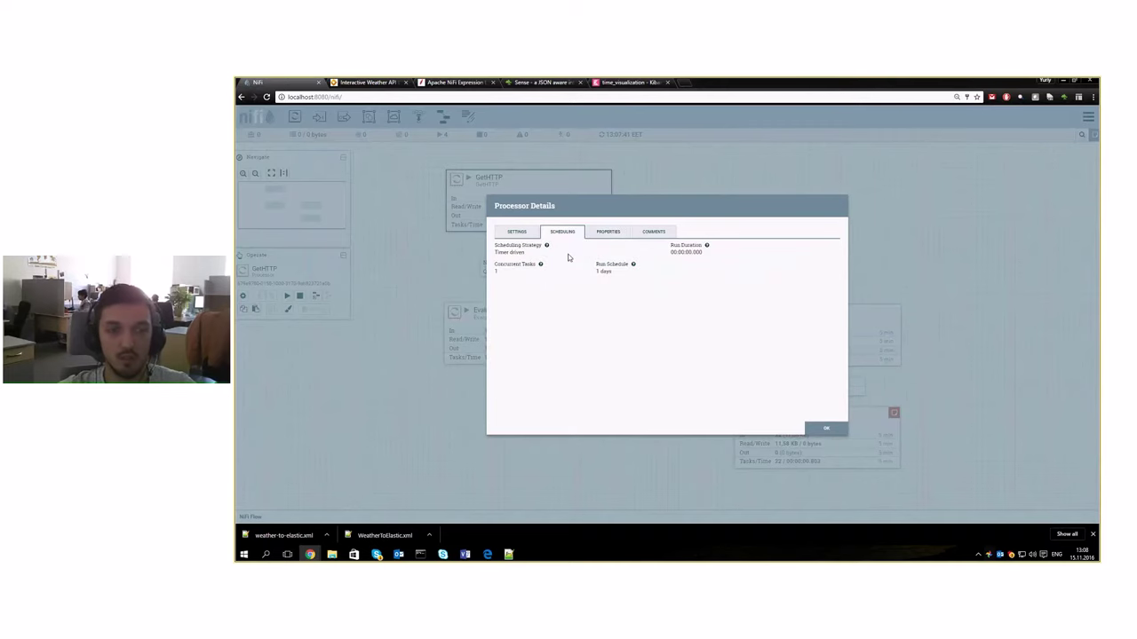
key(Escape)
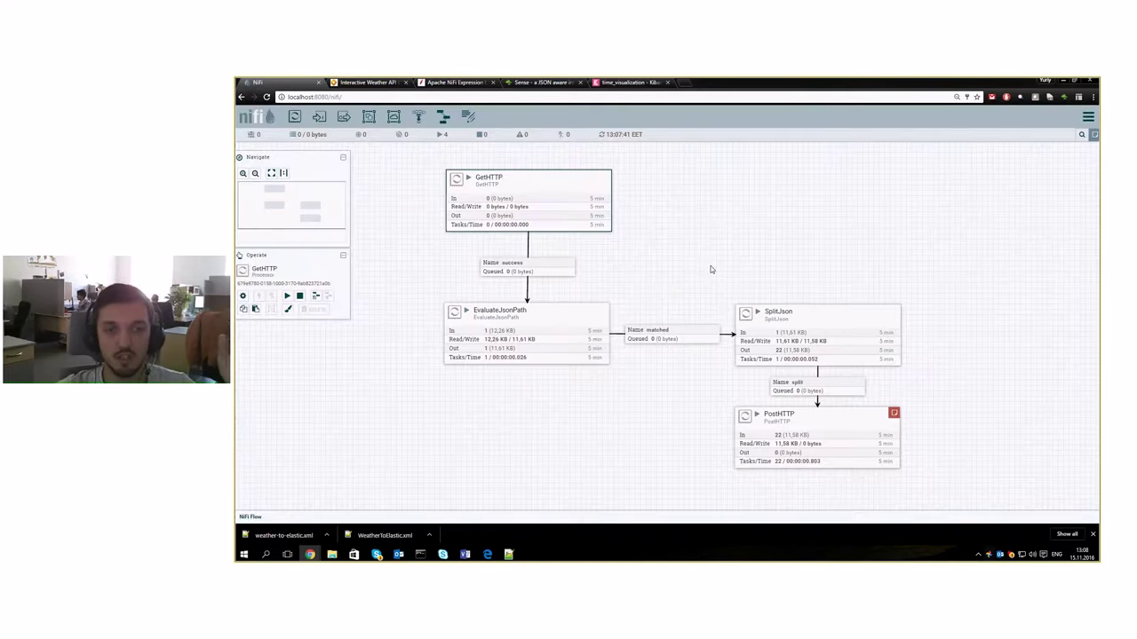
Revisit the Sense results, Kibana chart and expression guide, and highlight the dt date parameter in the weather API explorer
click(544, 81)
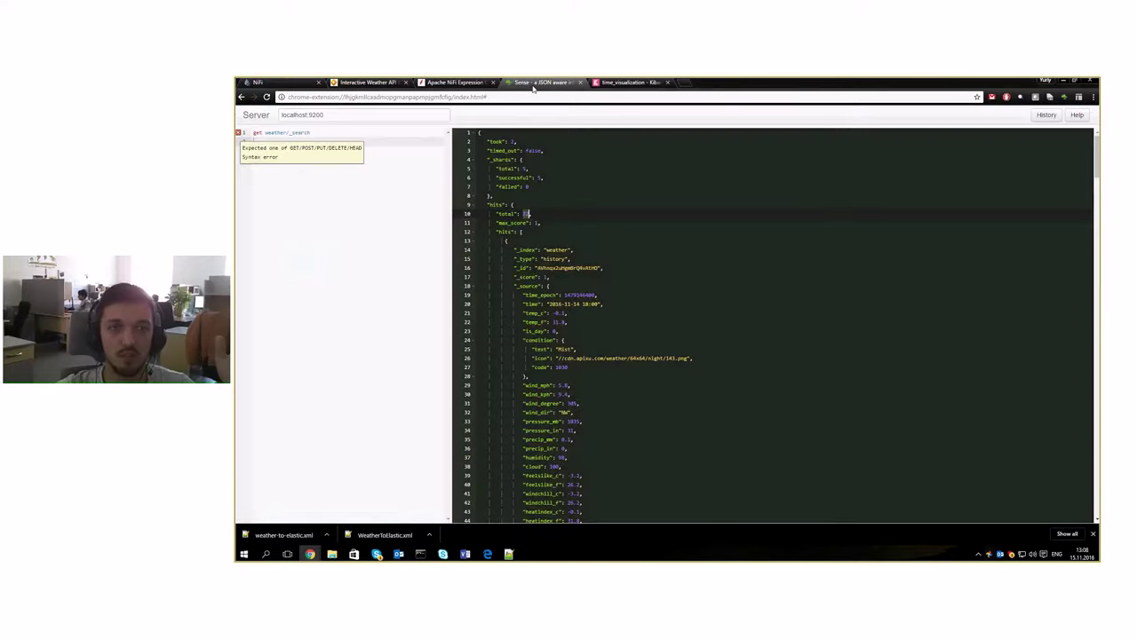
click(620, 83)
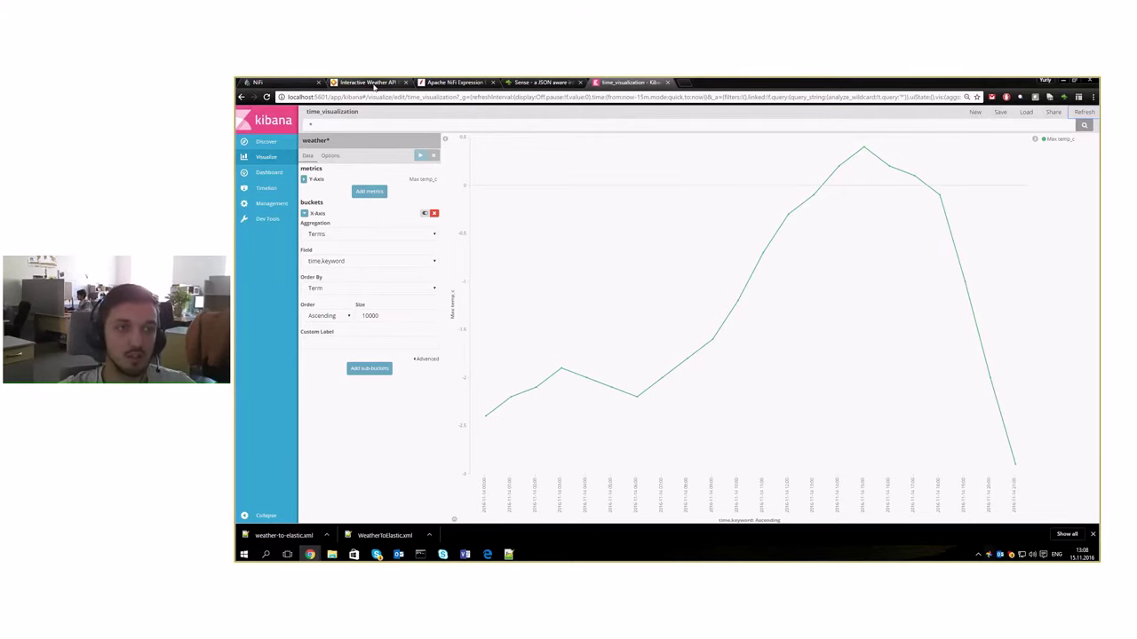
click(374, 85)
click(453, 83)
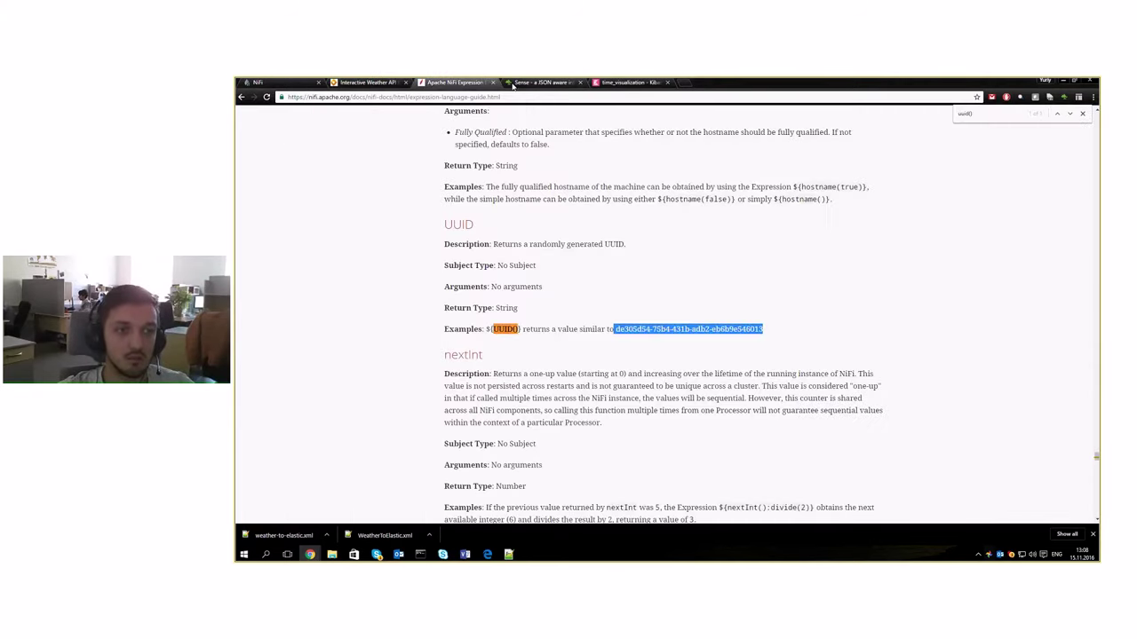
key(ctrl+shift+Tab)
scroll(513, 233, up, 10)
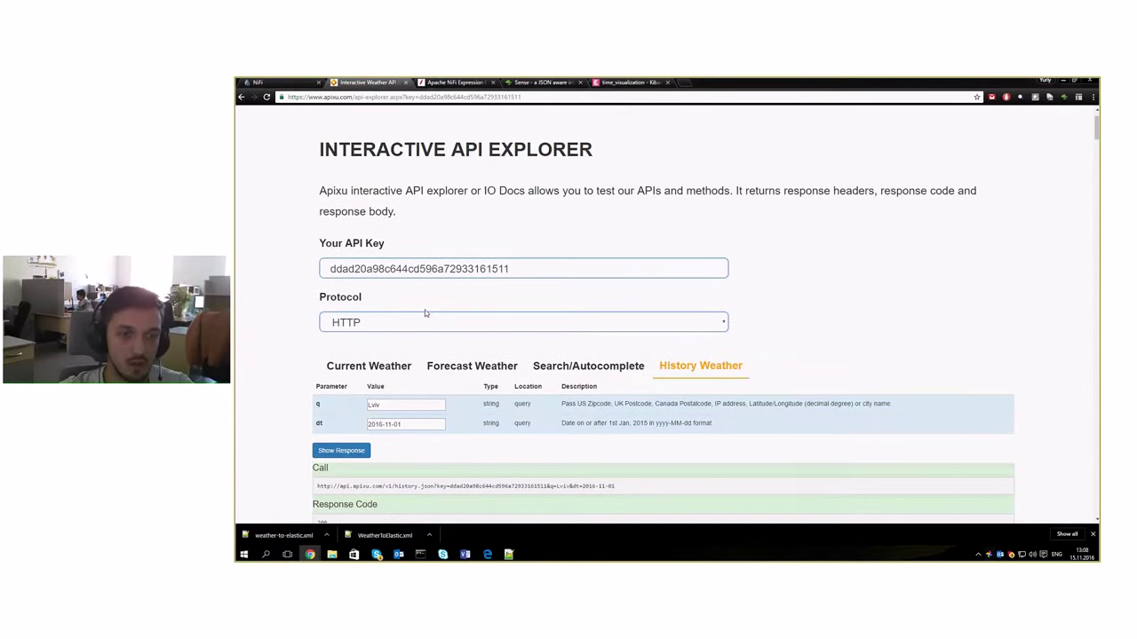
scroll(586, 366, down, 1)
drag(440, 380, 350, 381)
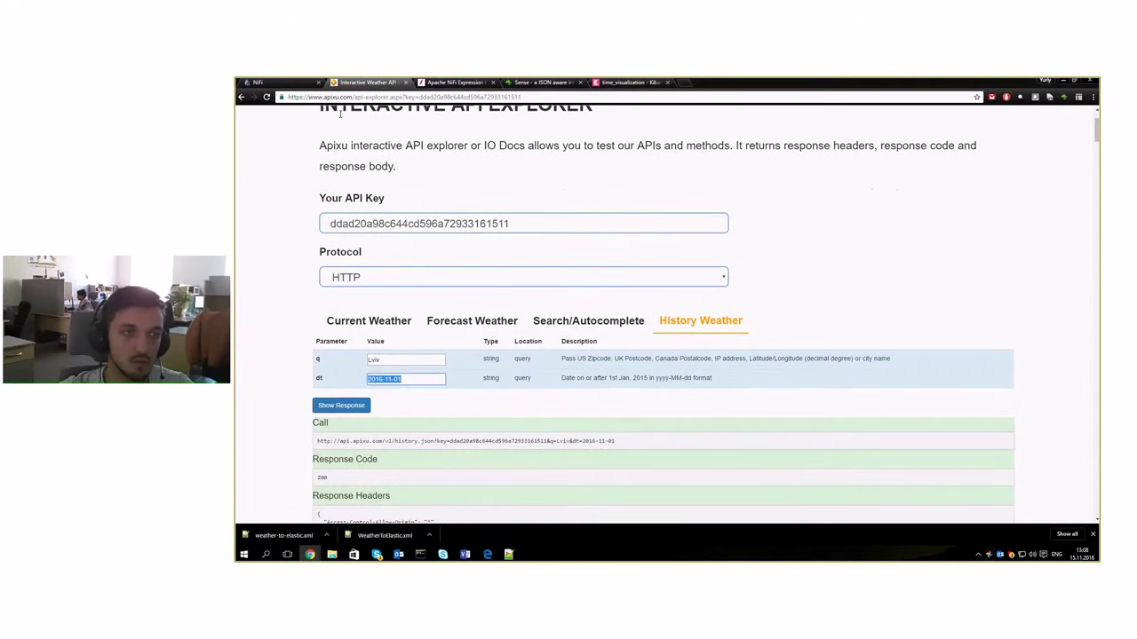
Switch back to NiFi and stop all processors in the flow
click(282, 83)
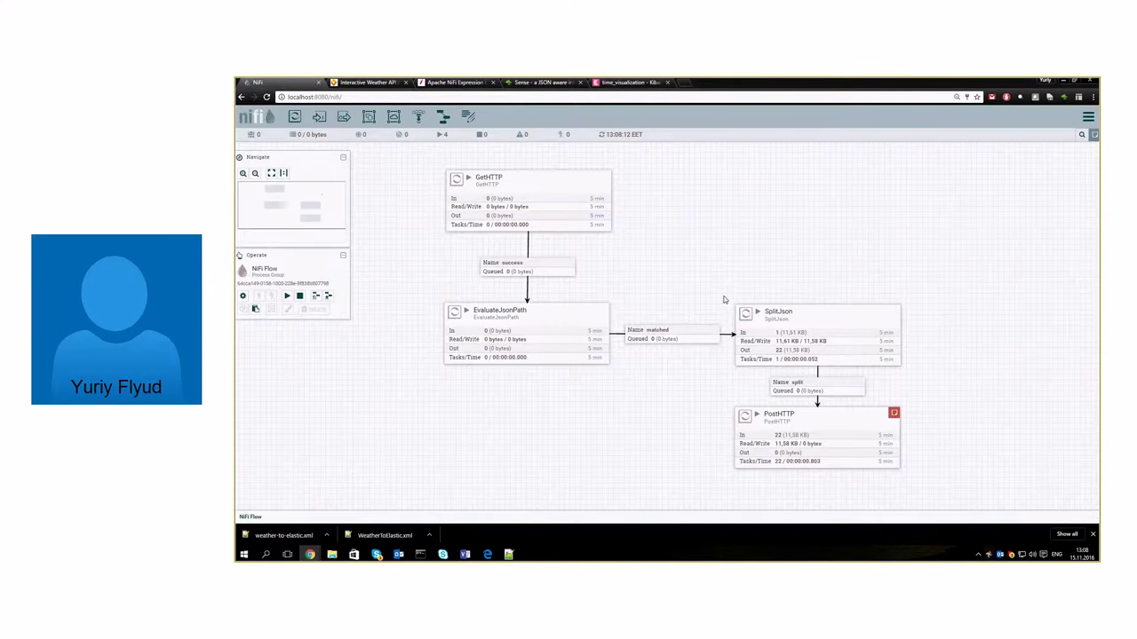
click(513, 181)
click(414, 169)
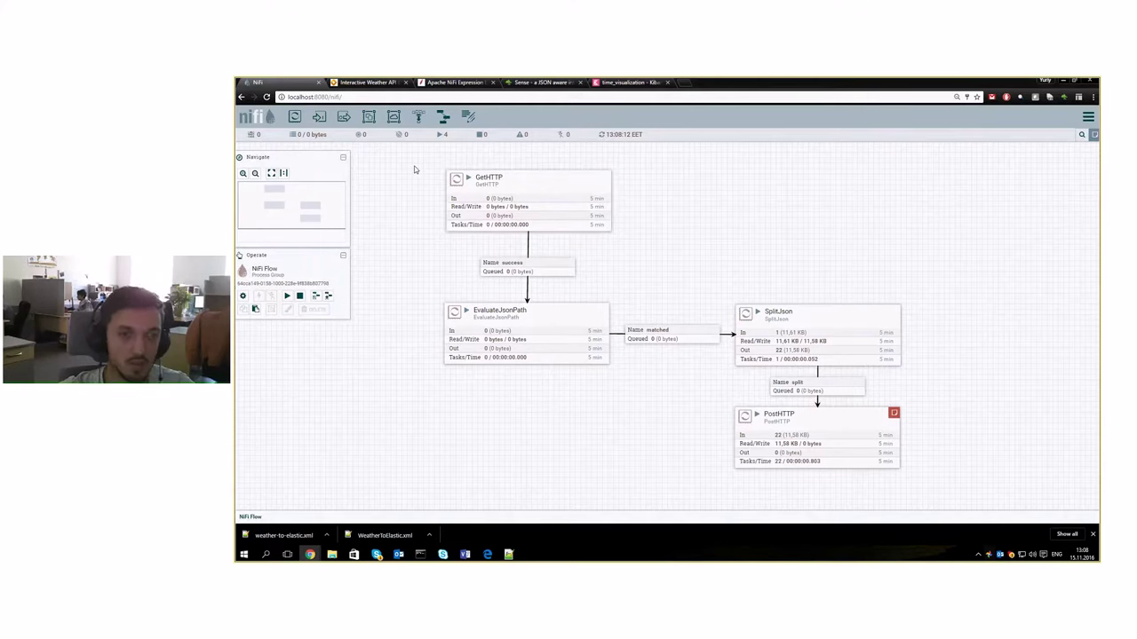
click(299, 296)
Open the GetHTTP configuration and copy the 86400000 offset from the minus() expression in its URL property
click(507, 182)
right_click(508, 182)
click(528, 188)
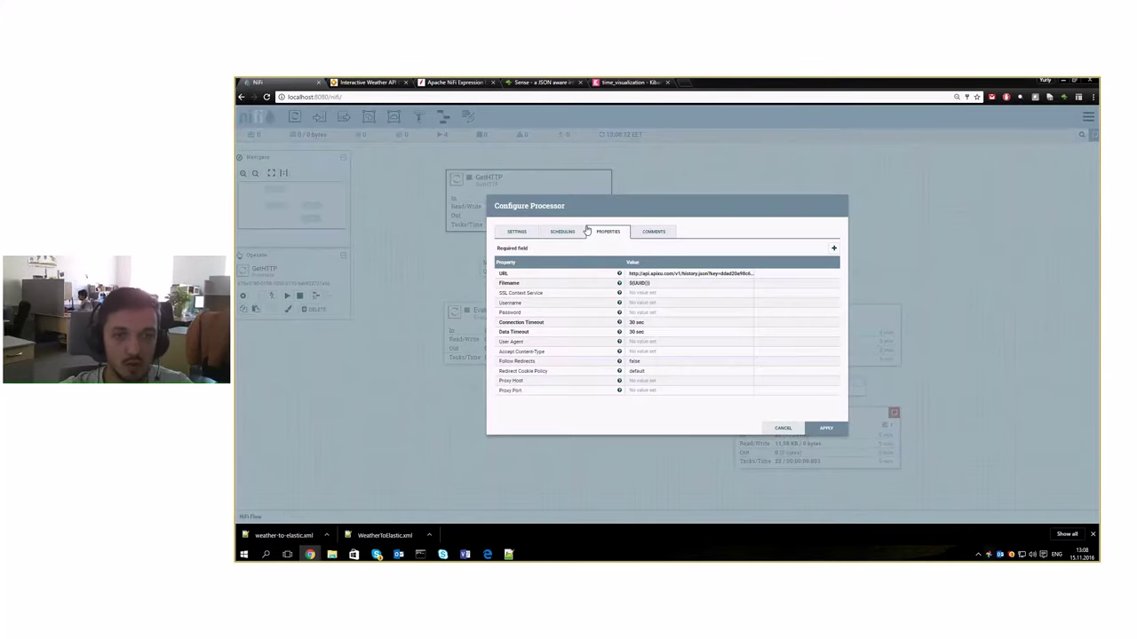
click(671, 274)
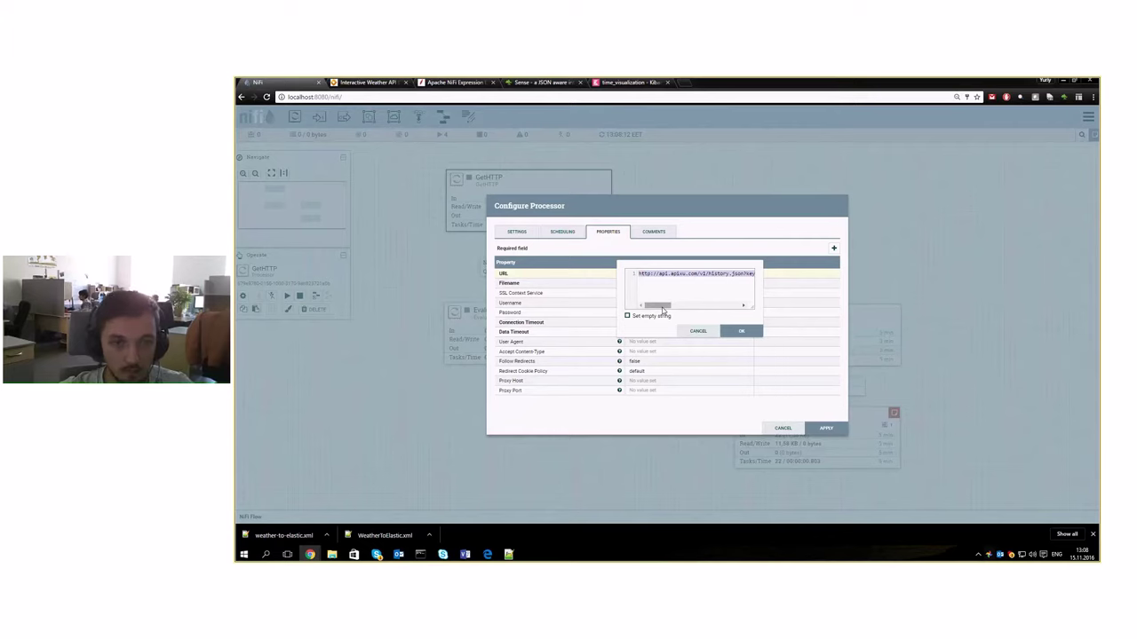
drag(663, 306, 724, 306)
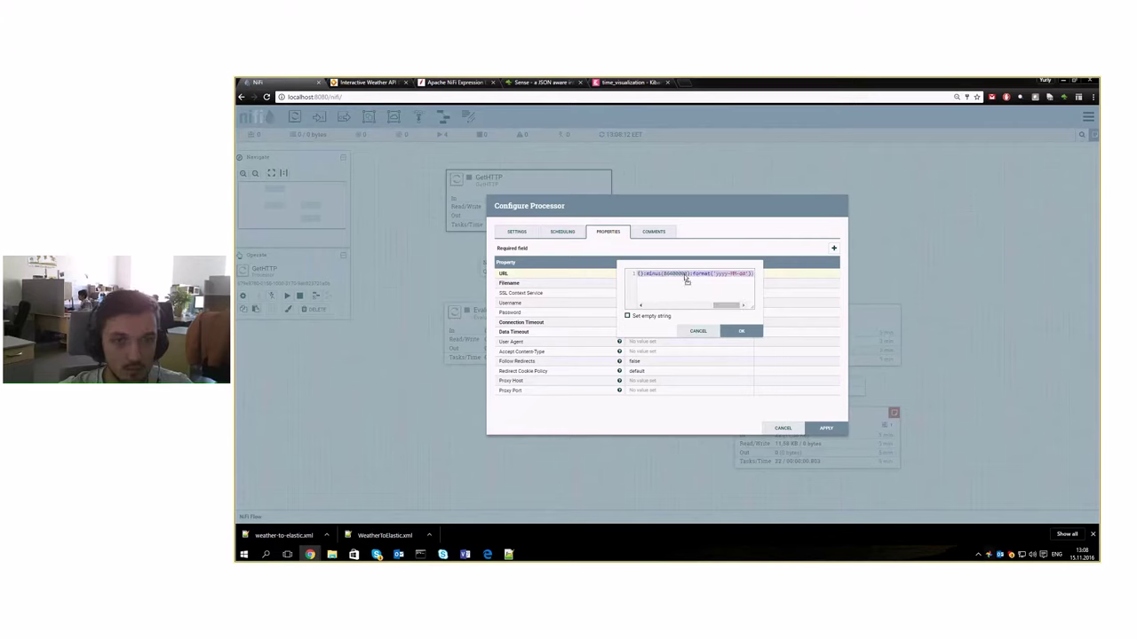
drag(664, 275, 683, 274)
key(ctrl+c)
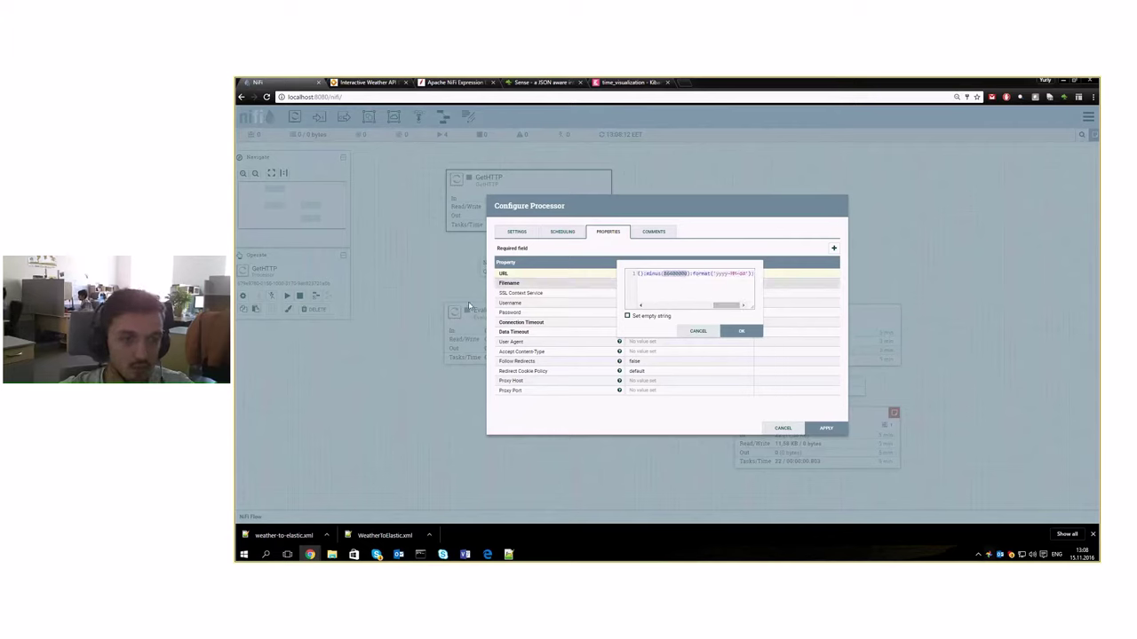
Launch Calculator and multiply the copied 86400000 offset by 2
click(244, 555)
text(calc)
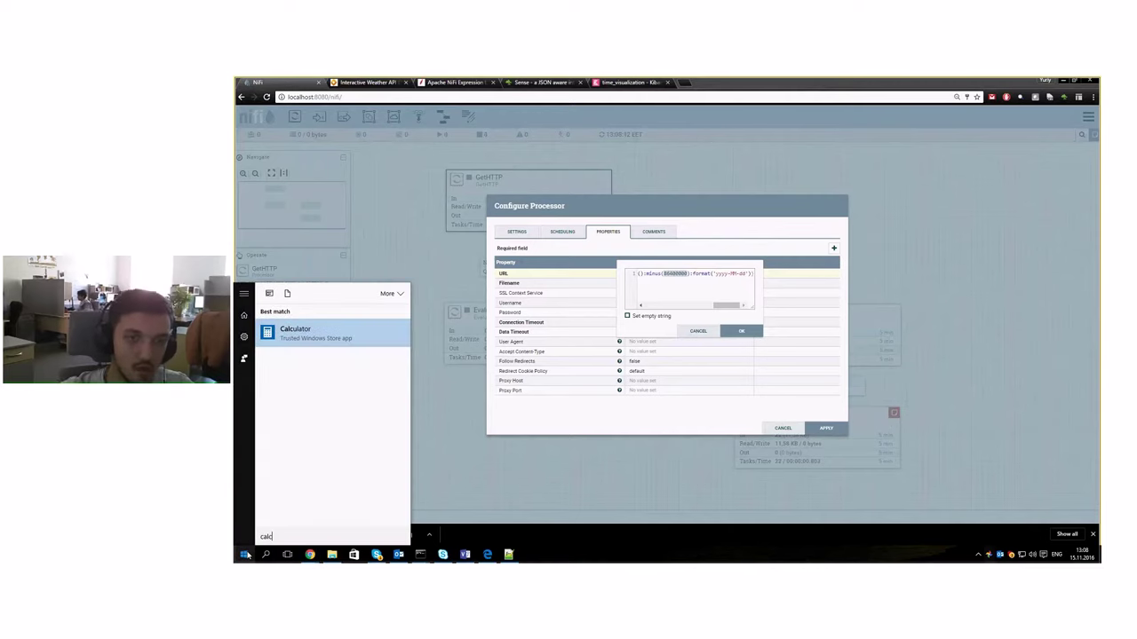
key(Return)
key(ctrl+v)
click(801, 480)
click(744, 526)
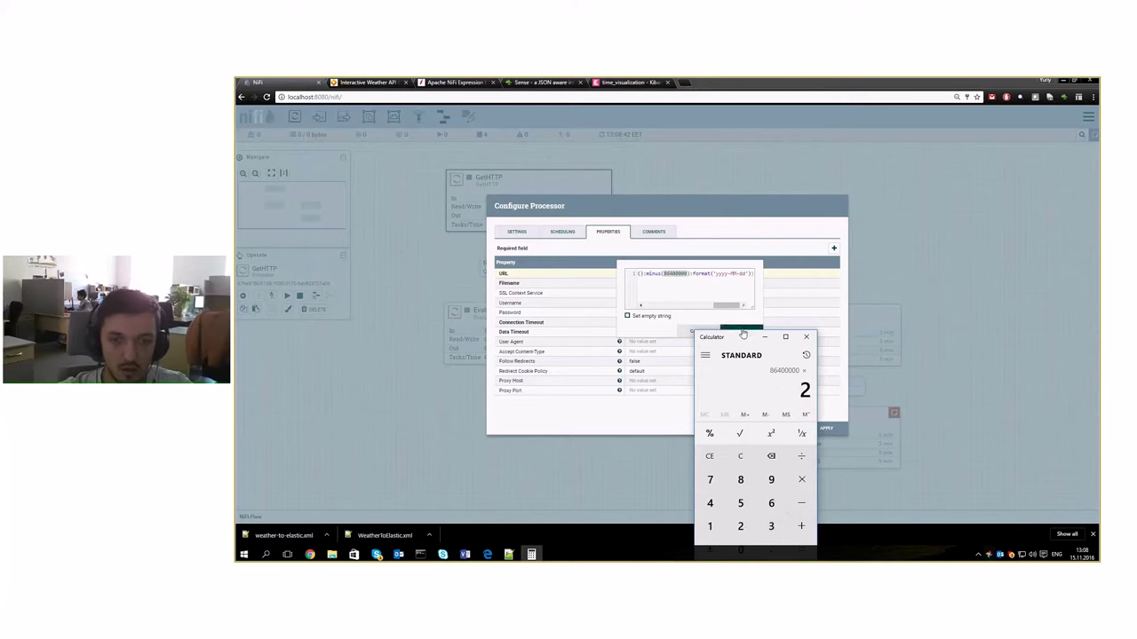
drag(744, 334, 735, 311)
click(793, 527)
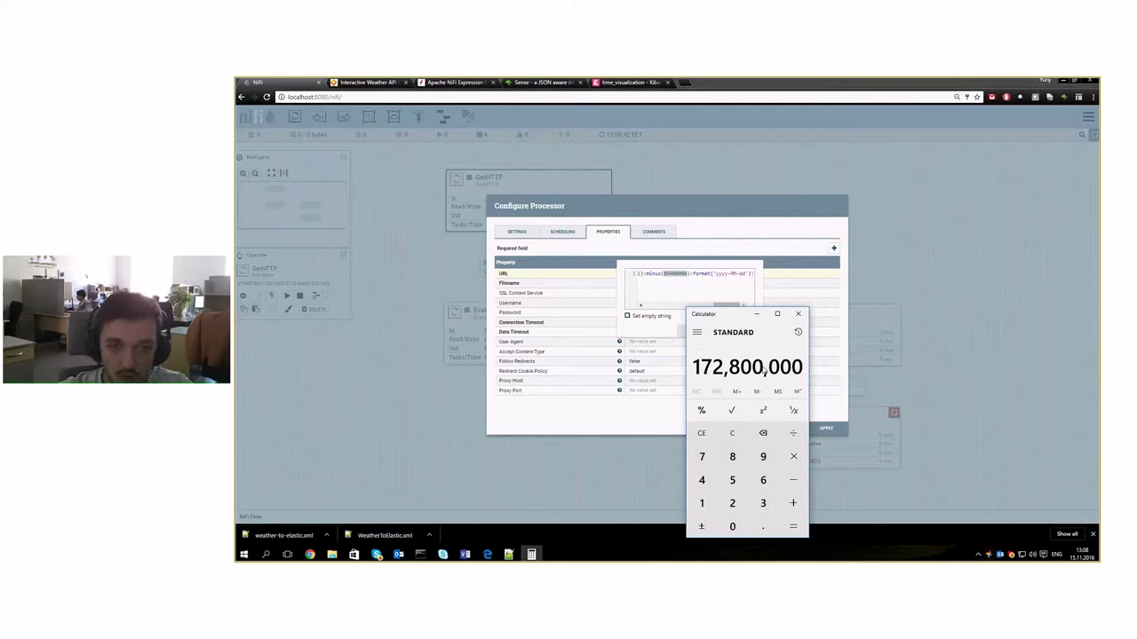
Replace the minus() offset in the GetHTTP URL with 172800000 and apply the processor configuration
click(680, 273)
text(172800000)
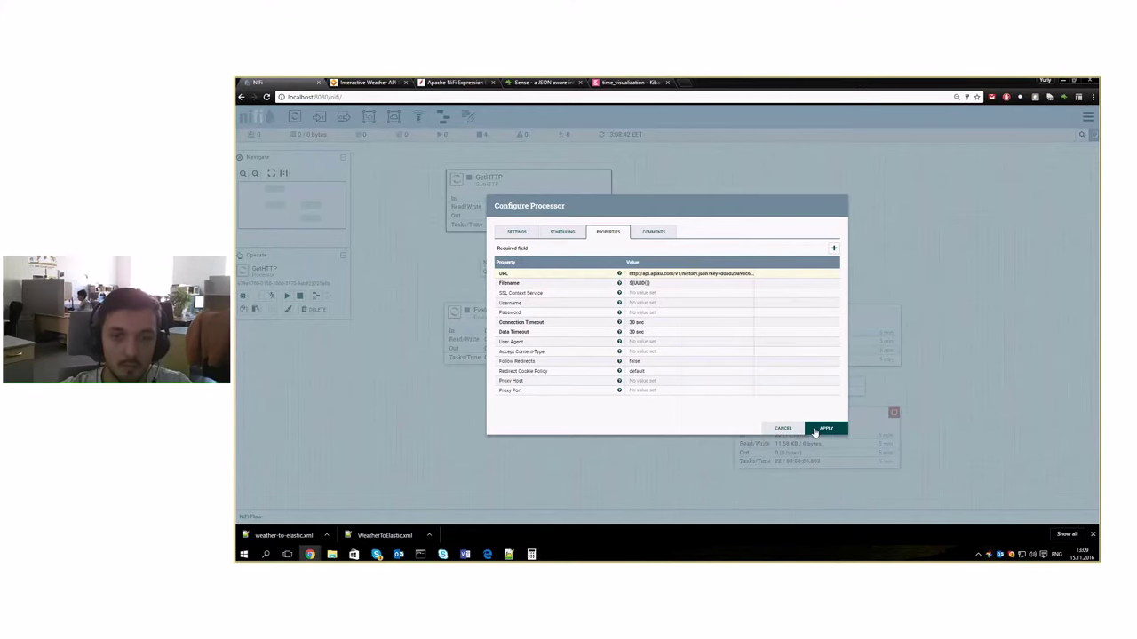
click(814, 432)
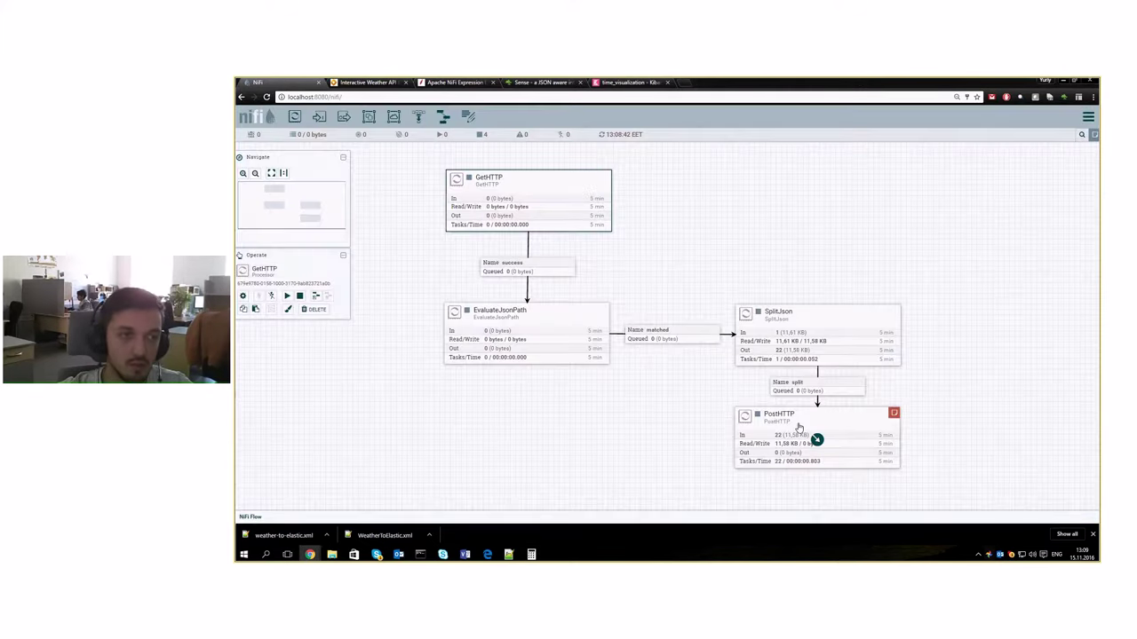
Start all processors in the NiFi flow and refresh the canvas statistics
click(675, 399)
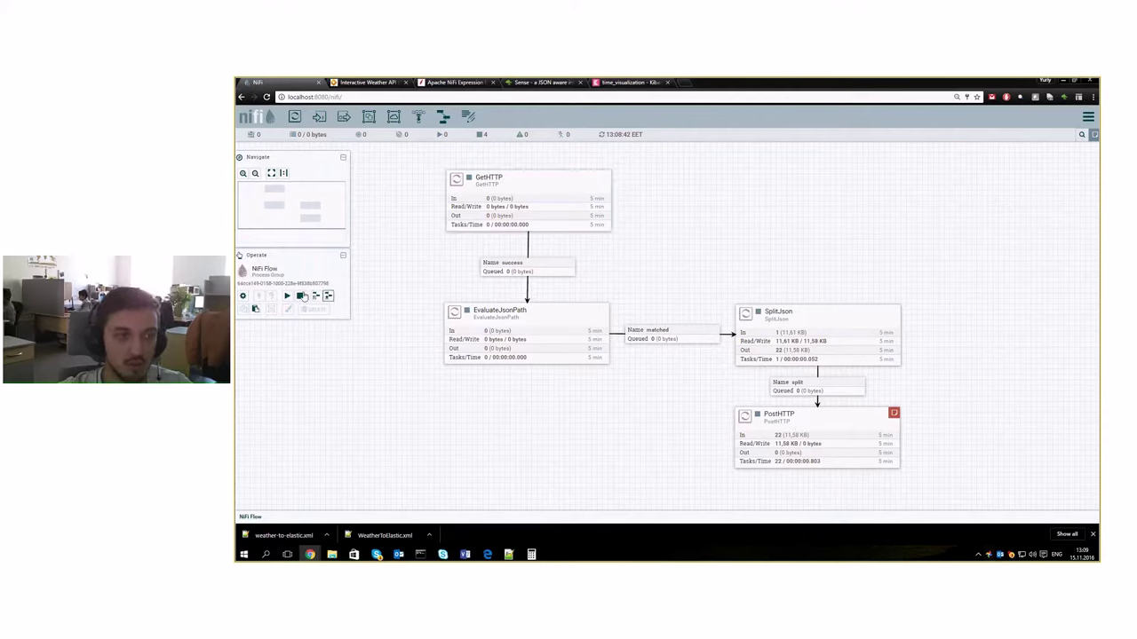
click(285, 296)
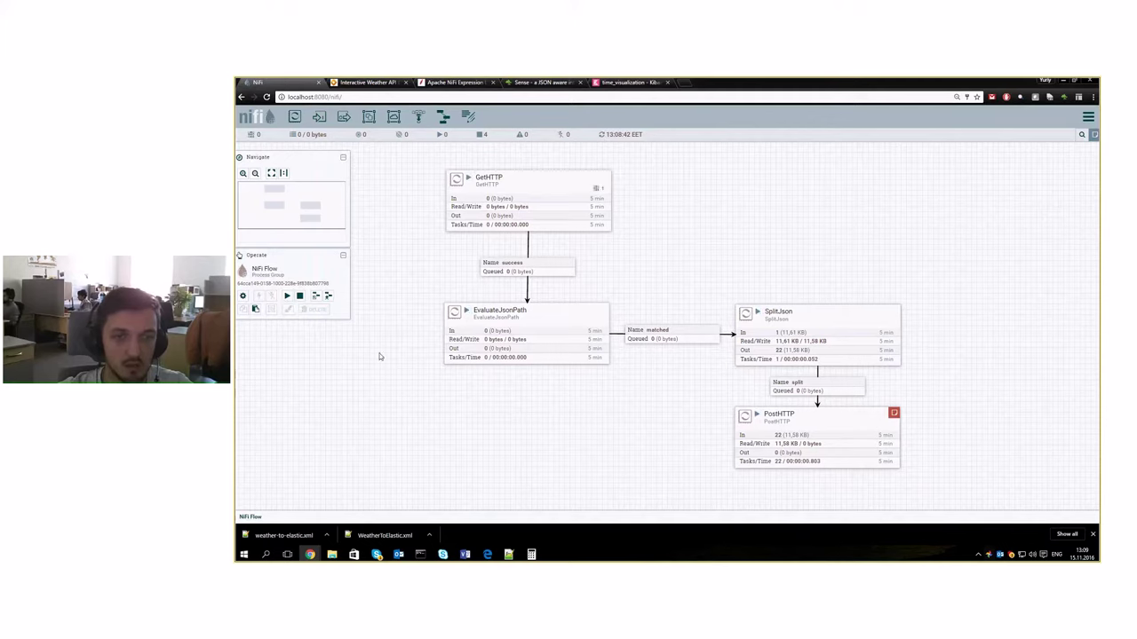
right_click(410, 411)
click(424, 413)
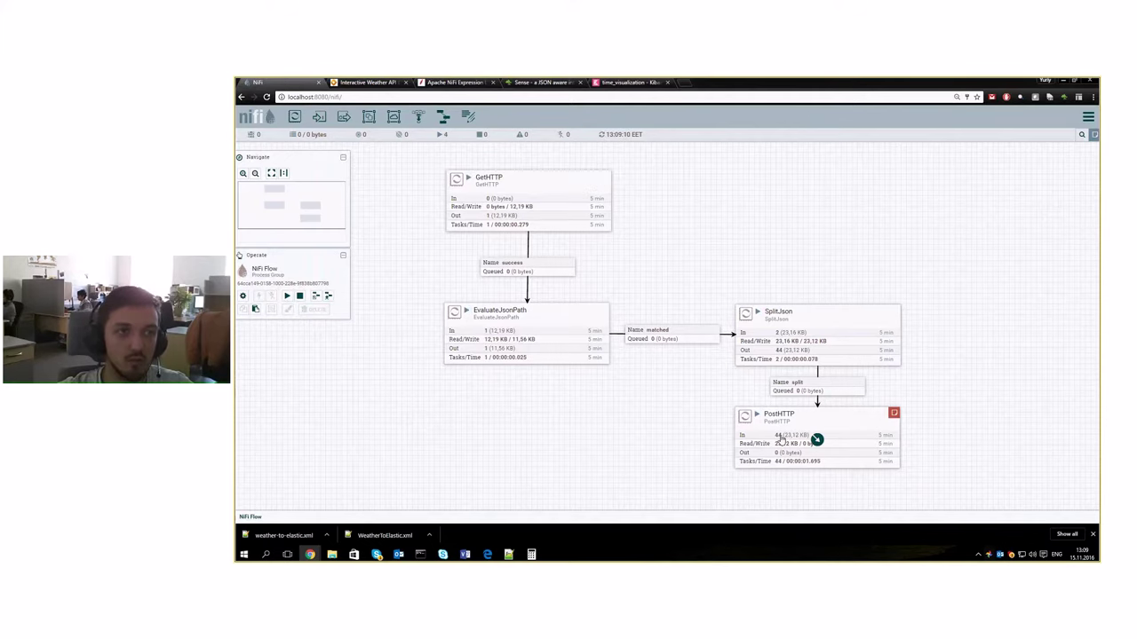
Rerun the weather/_search query in Sense and refresh the time_visualization chart in Kibana
click(542, 81)
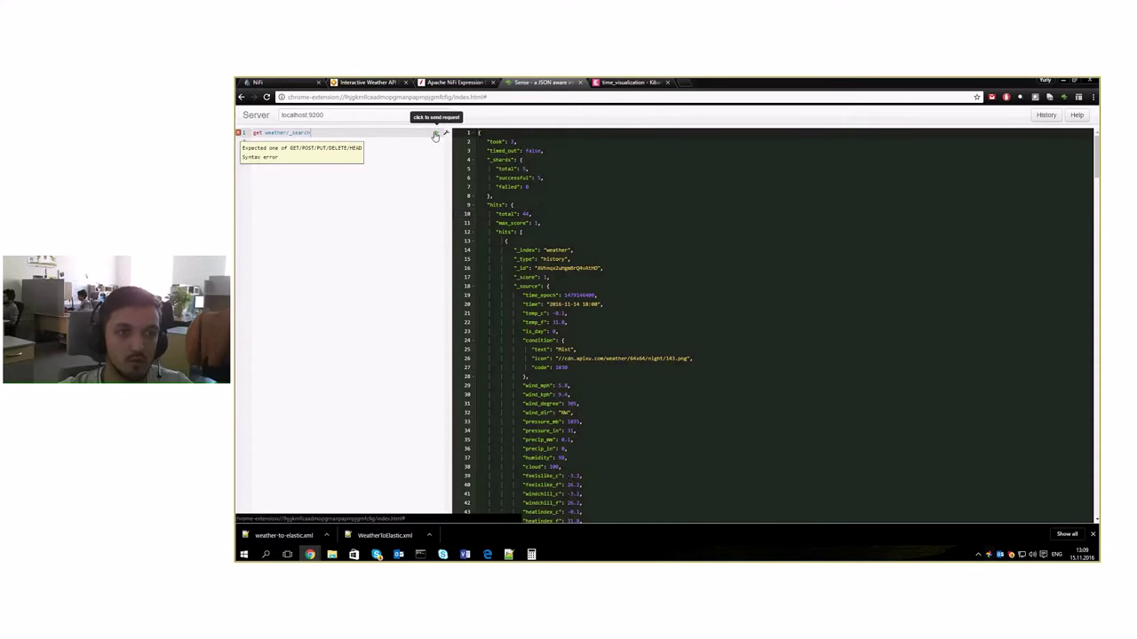
click(436, 135)
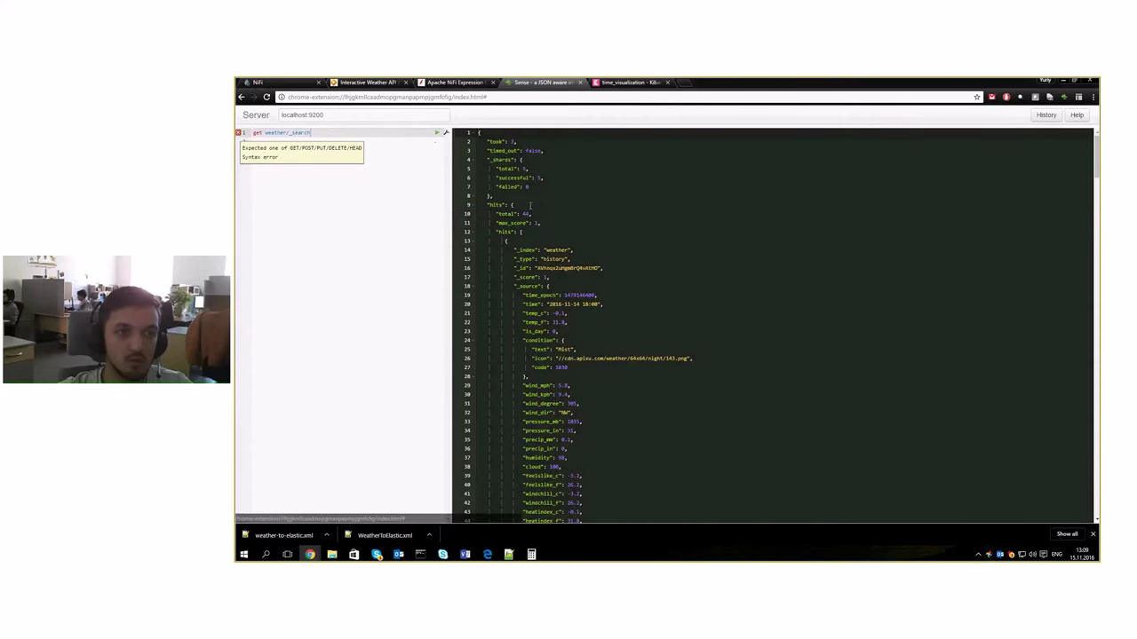
click(622, 83)
click(1082, 113)
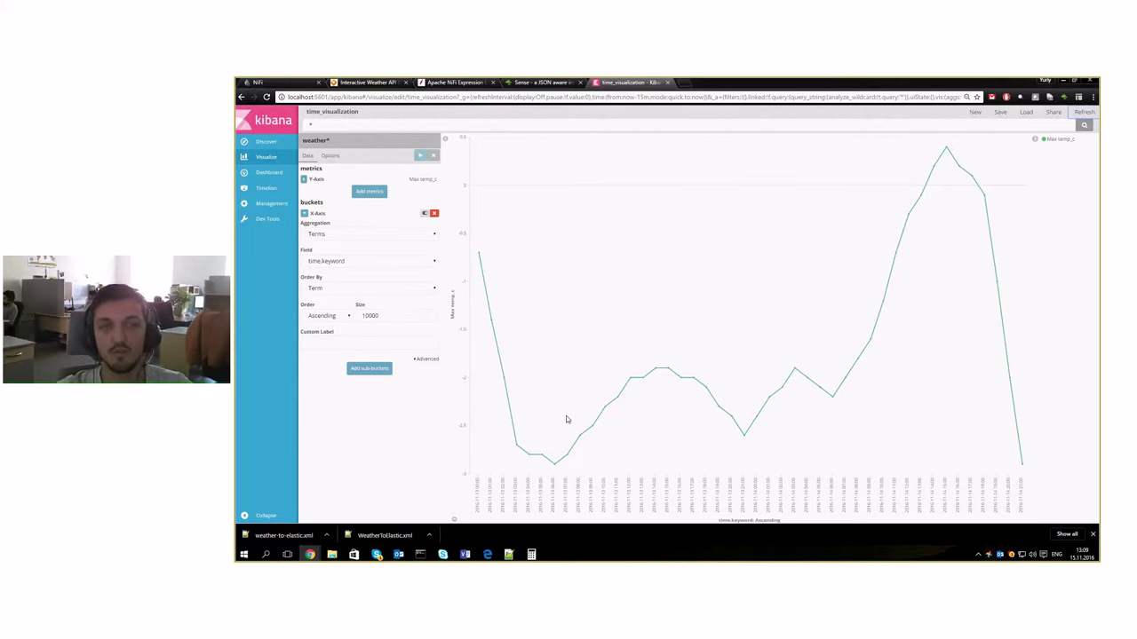
Examine the NiFi flow, the Kibana temperature chart and the History Weather section of the weather API explorer
click(302, 82)
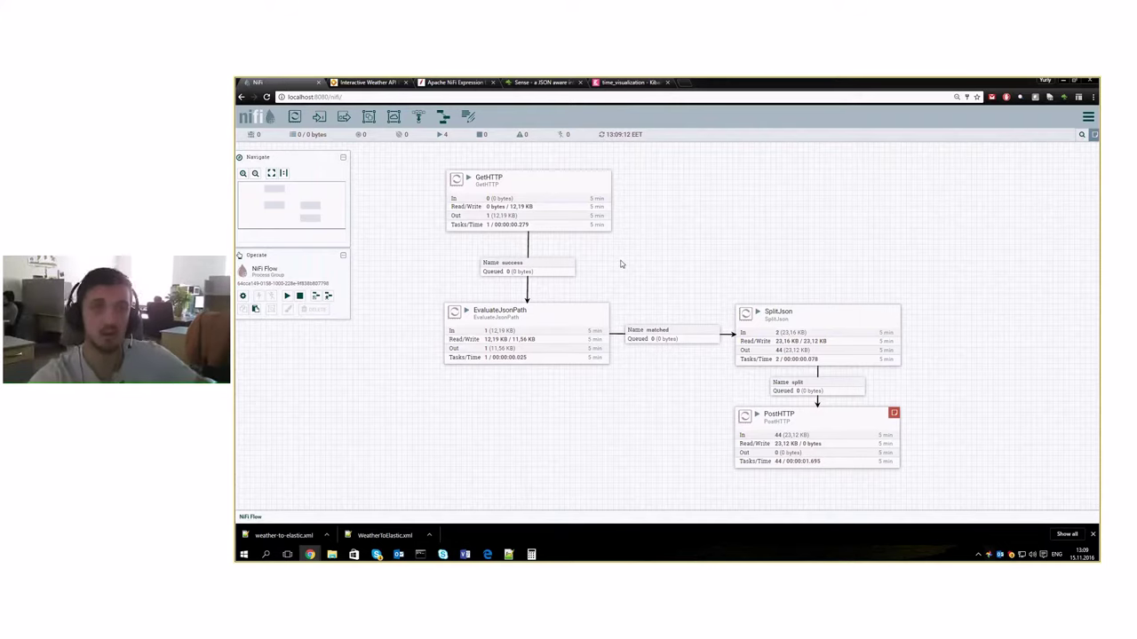
click(627, 83)
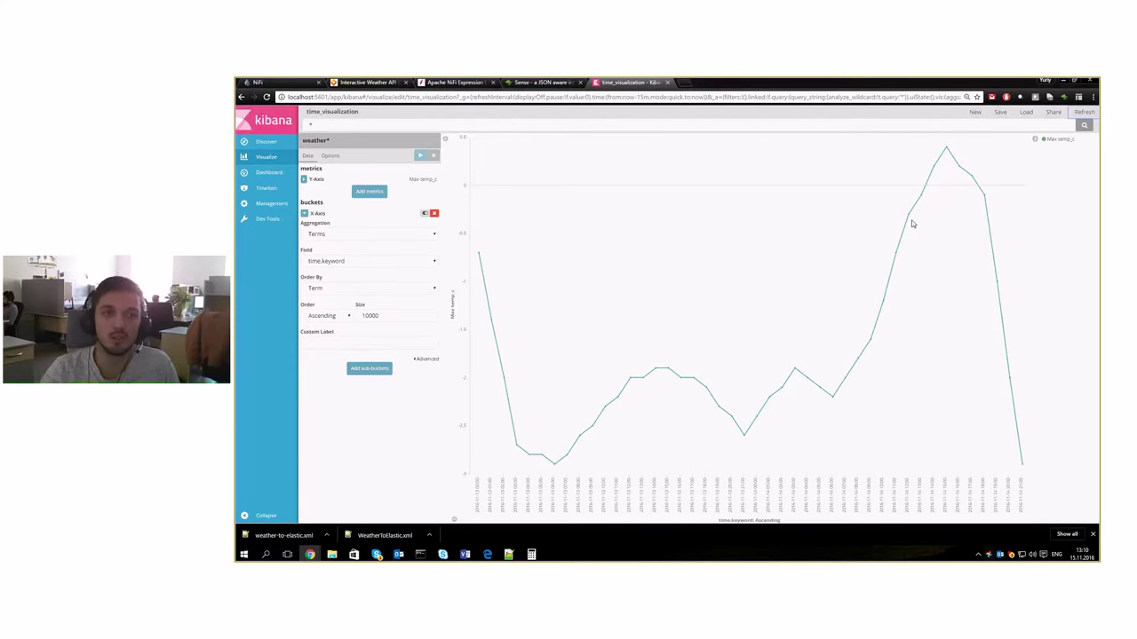
click(437, 83)
key(ctrl+1)
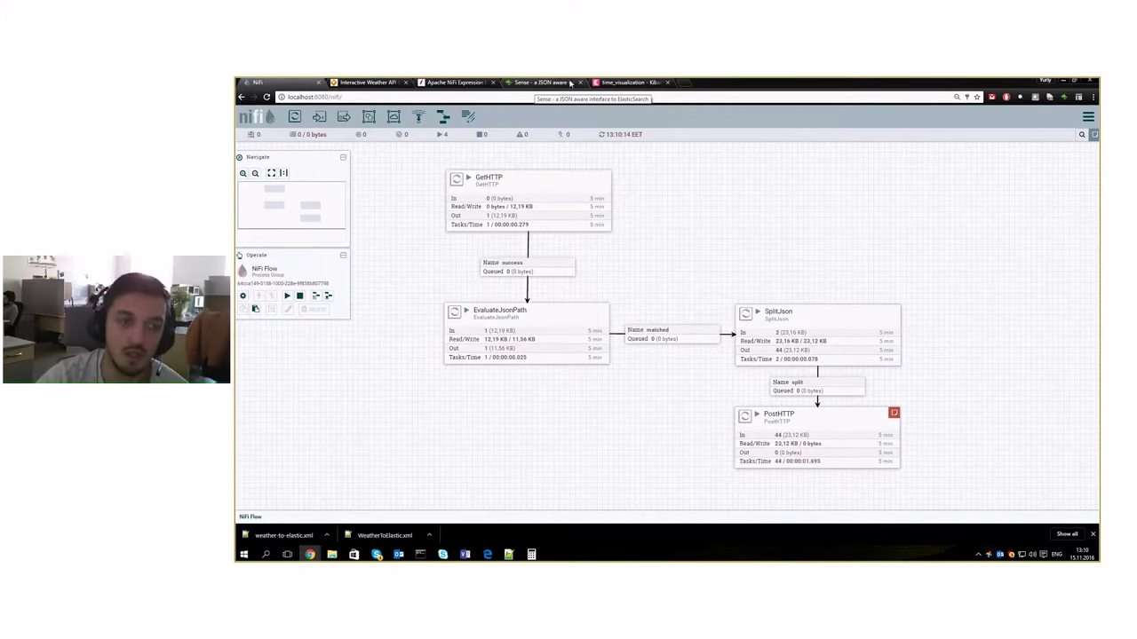
key(ctrl+5)
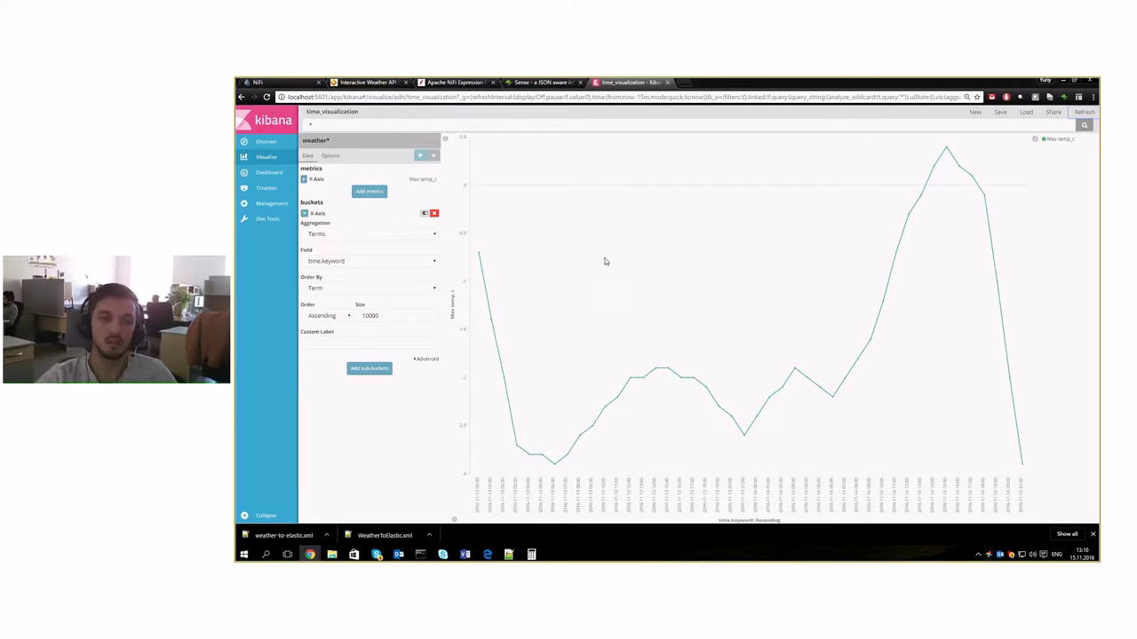
mouse_move(947, 151)
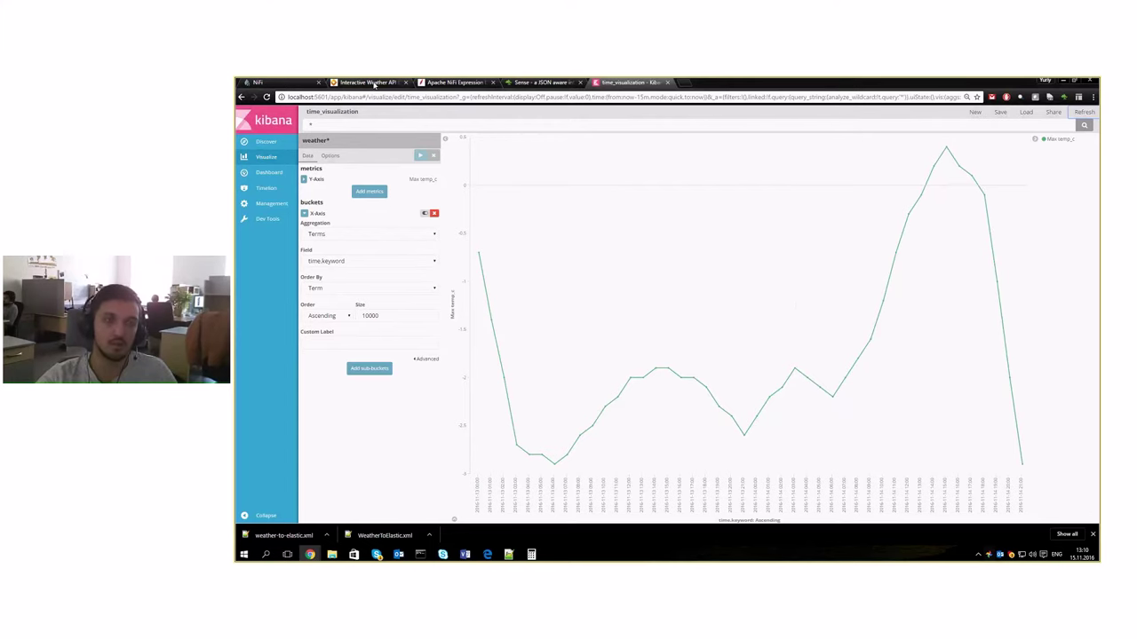
click(374, 84)
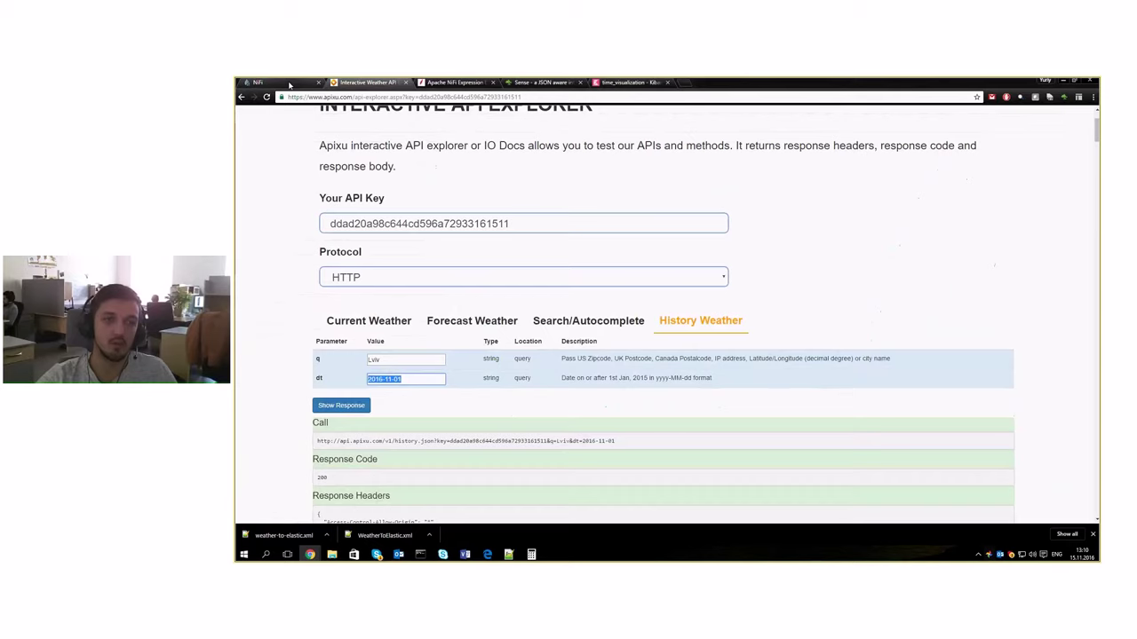
Return to the NiFi flow and view the running GetHTTP processor's details
click(289, 85)
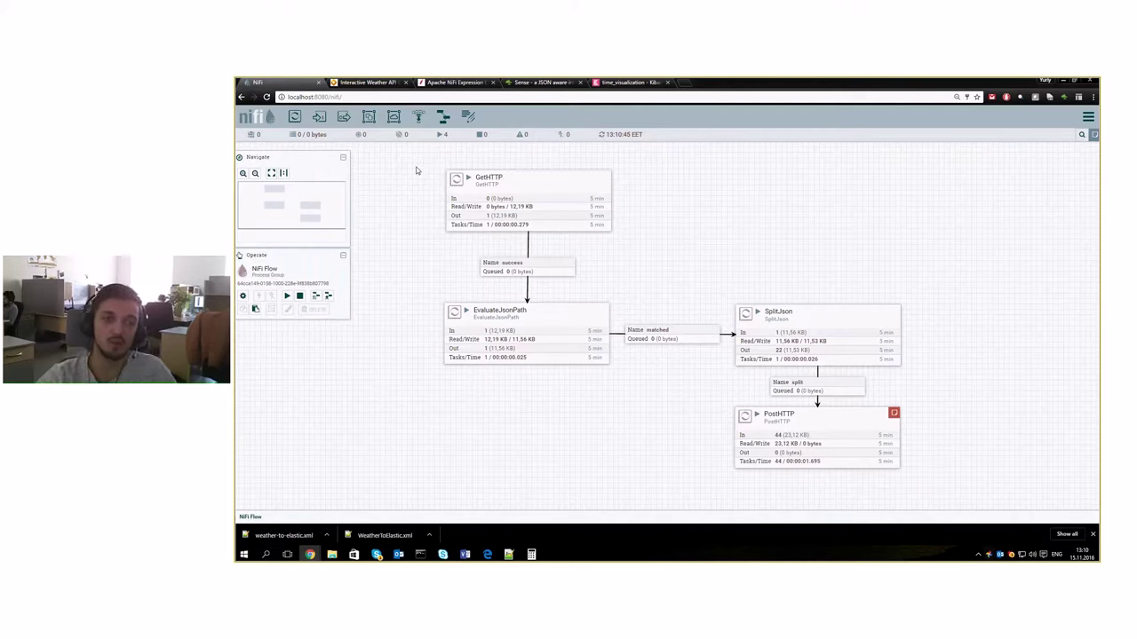
right_click(543, 179)
click(553, 185)
click(517, 234)
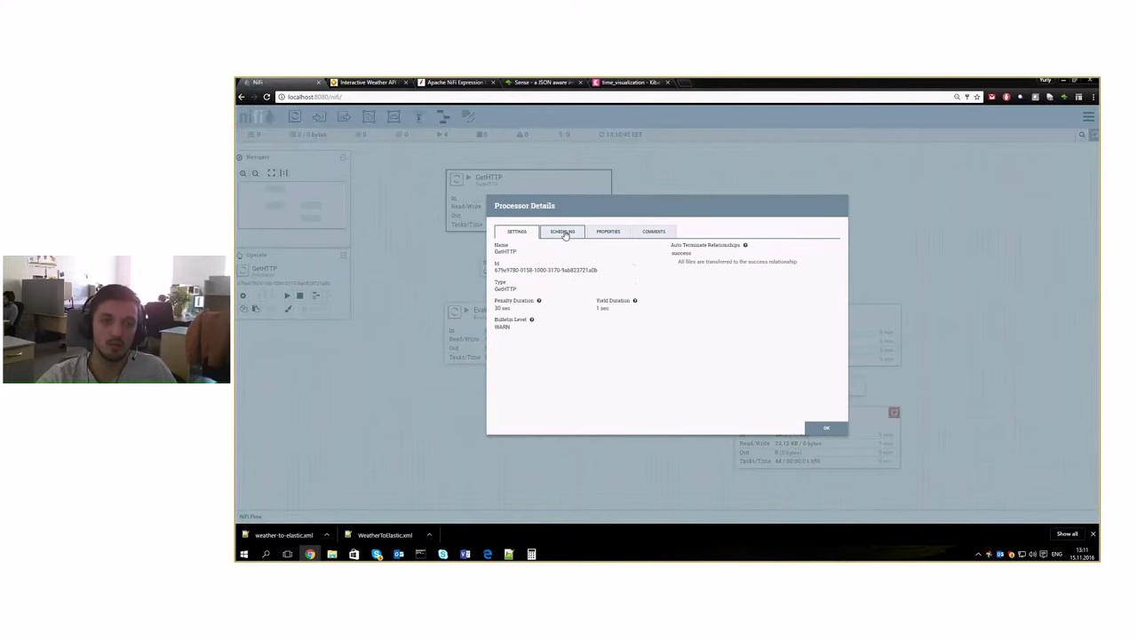
click(821, 429)
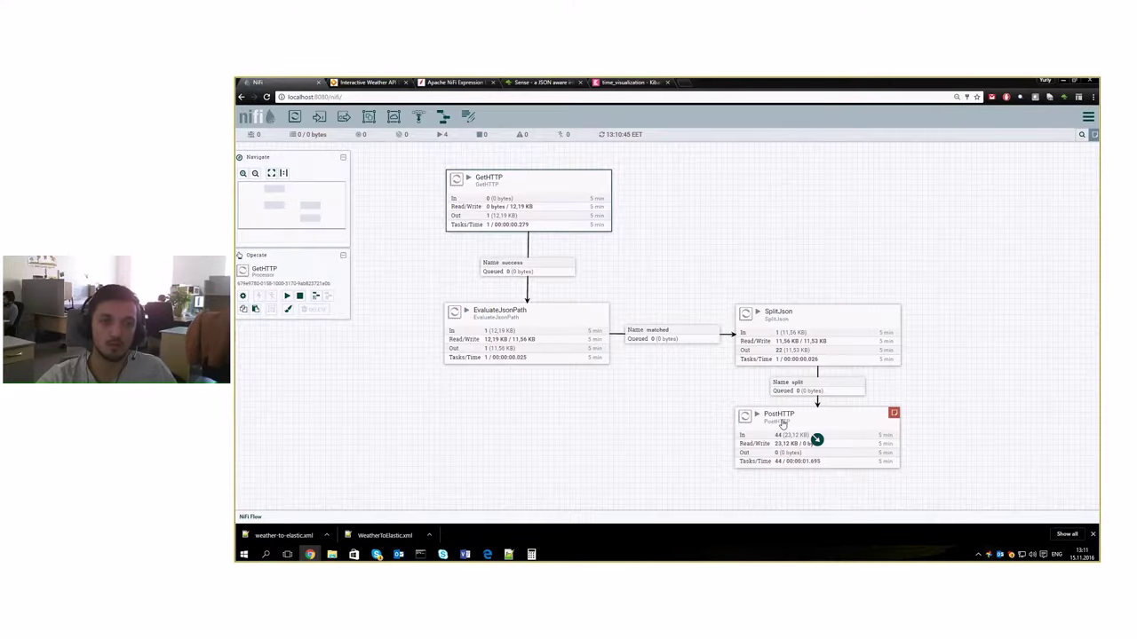
Stop all processors in the NiFi flow and review the GetHTTP processor's scheduling and general settings
click(382, 258)
click(299, 296)
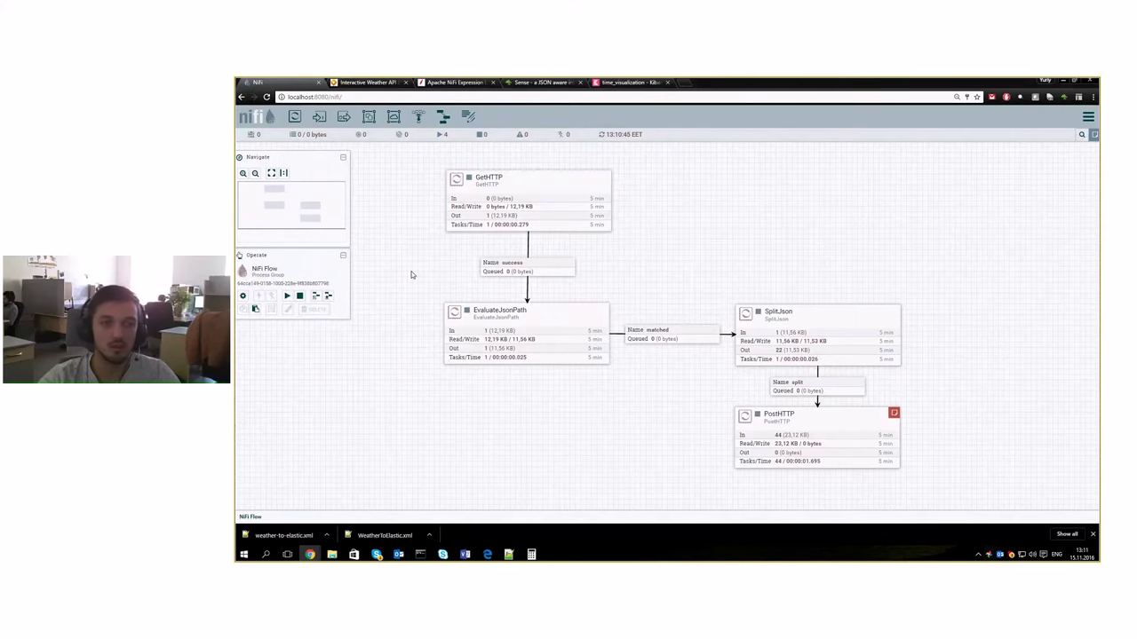
double_click(524, 202)
click(561, 233)
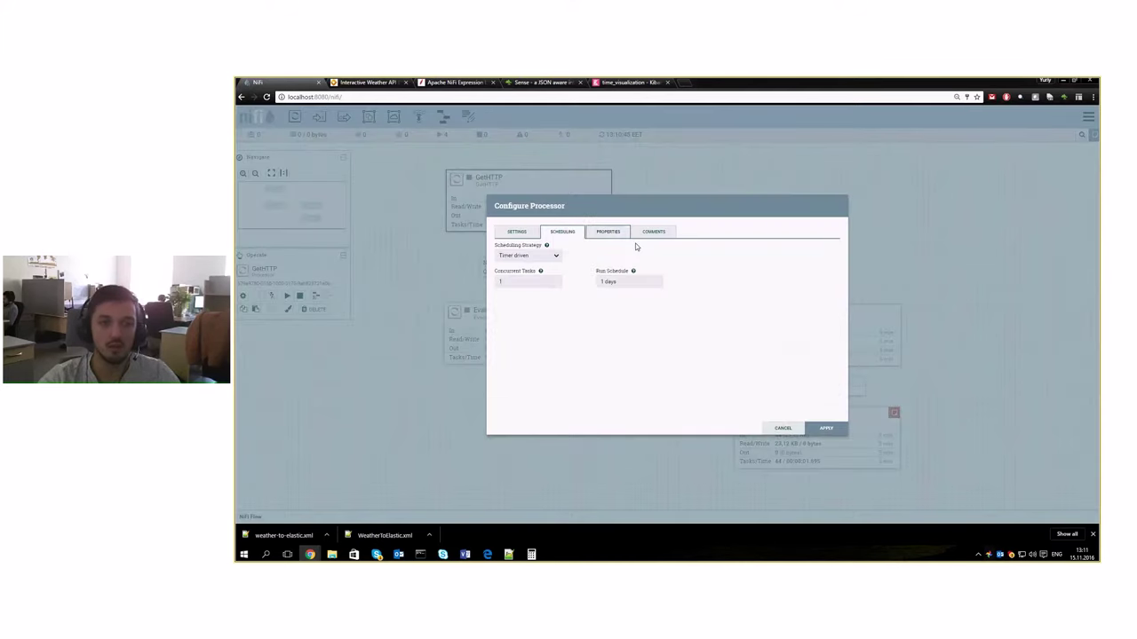
click(517, 231)
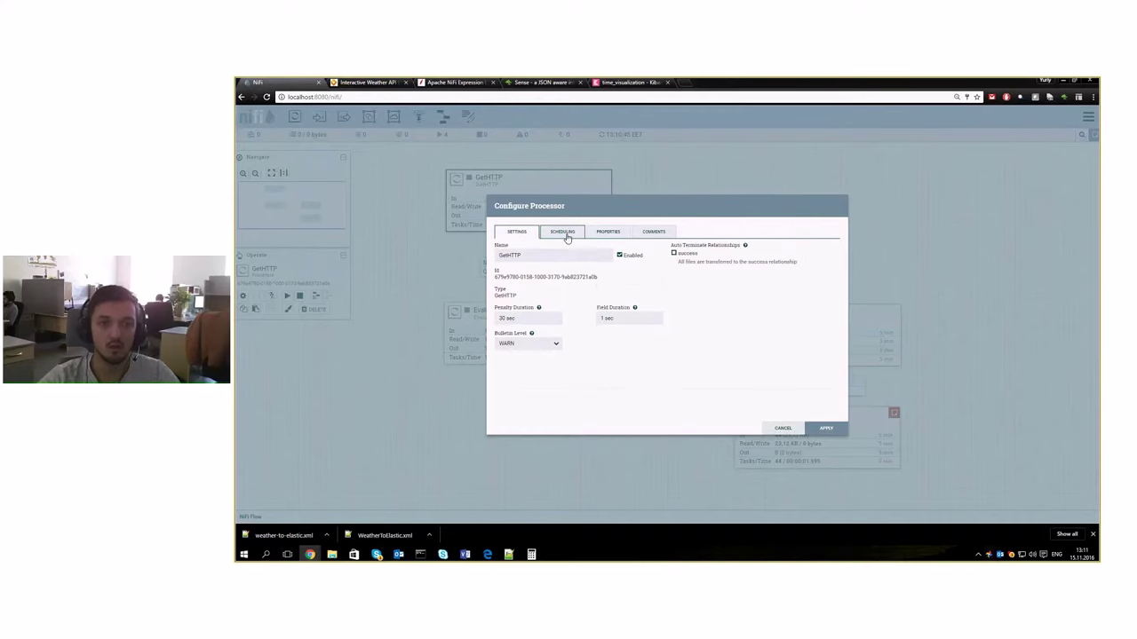
key(Escape)
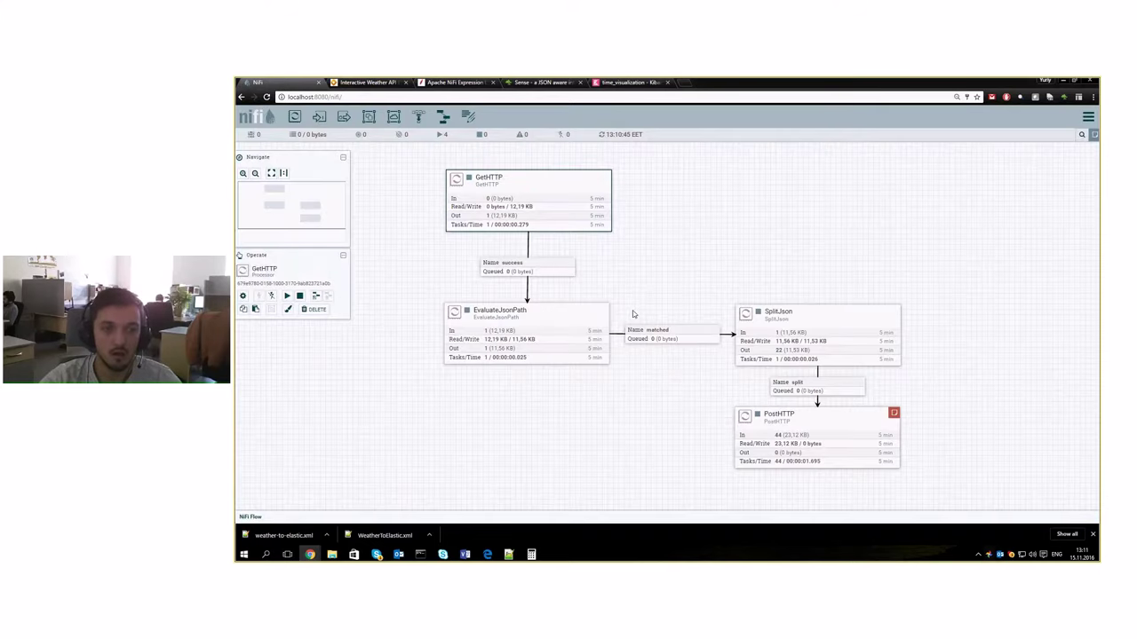
Review the EvaluateJsonPath processor's scheduling options, including its run duration, and close the configuration without applying
right_click(528, 307)
click(551, 311)
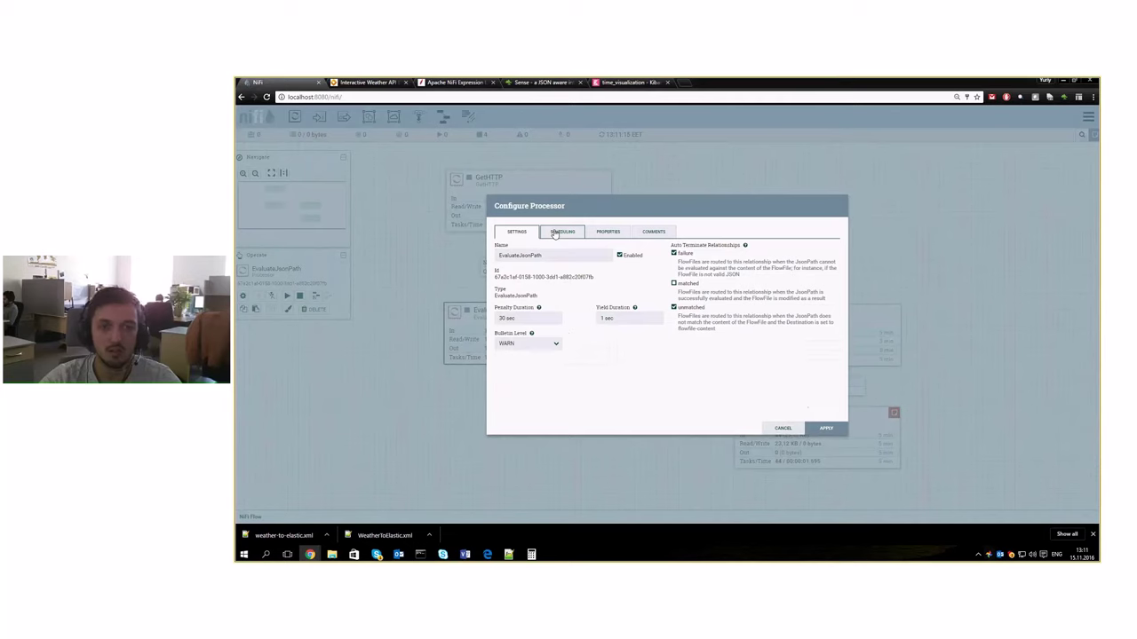
click(554, 233)
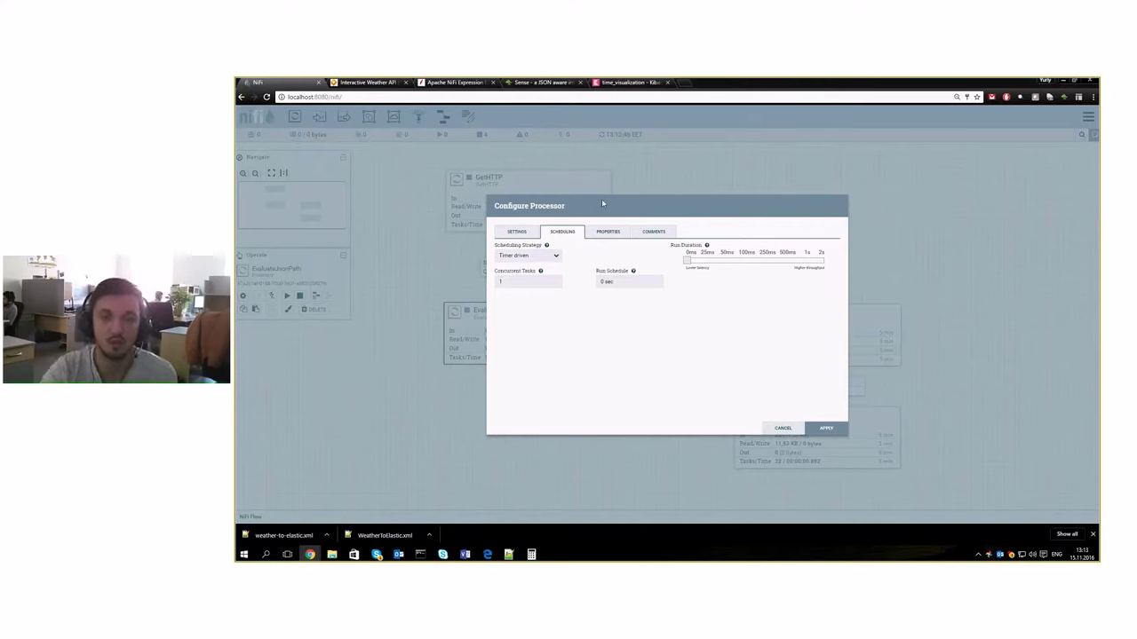
mouse_move(688, 262)
mouse_down()
mouse_move(727, 263)
mouse_move(691, 263)
mouse_up()
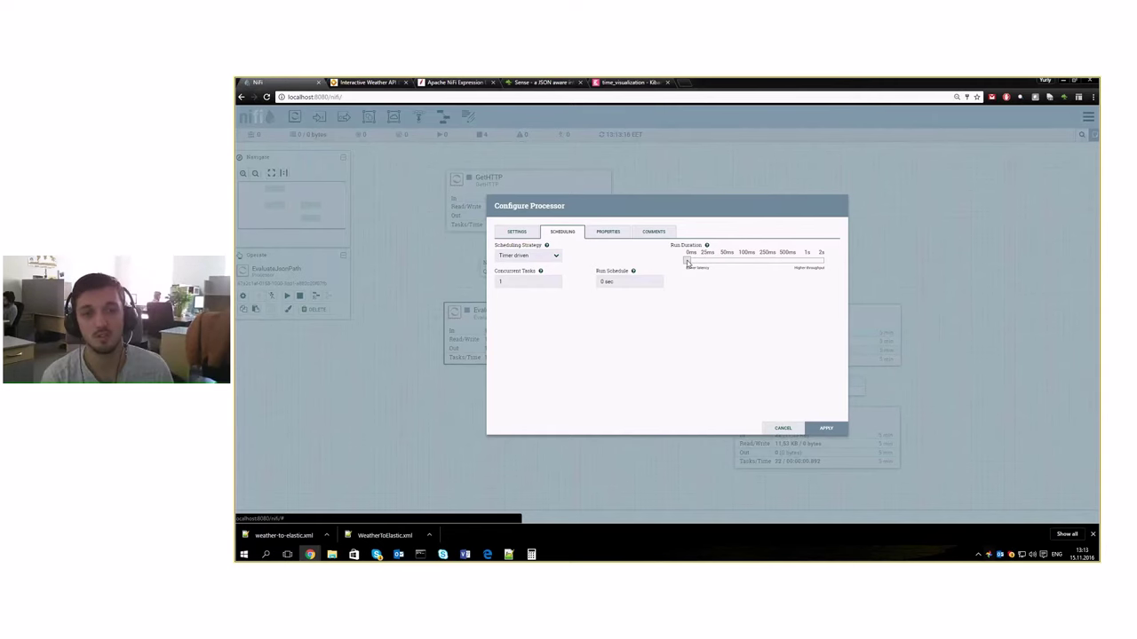
click(690, 261)
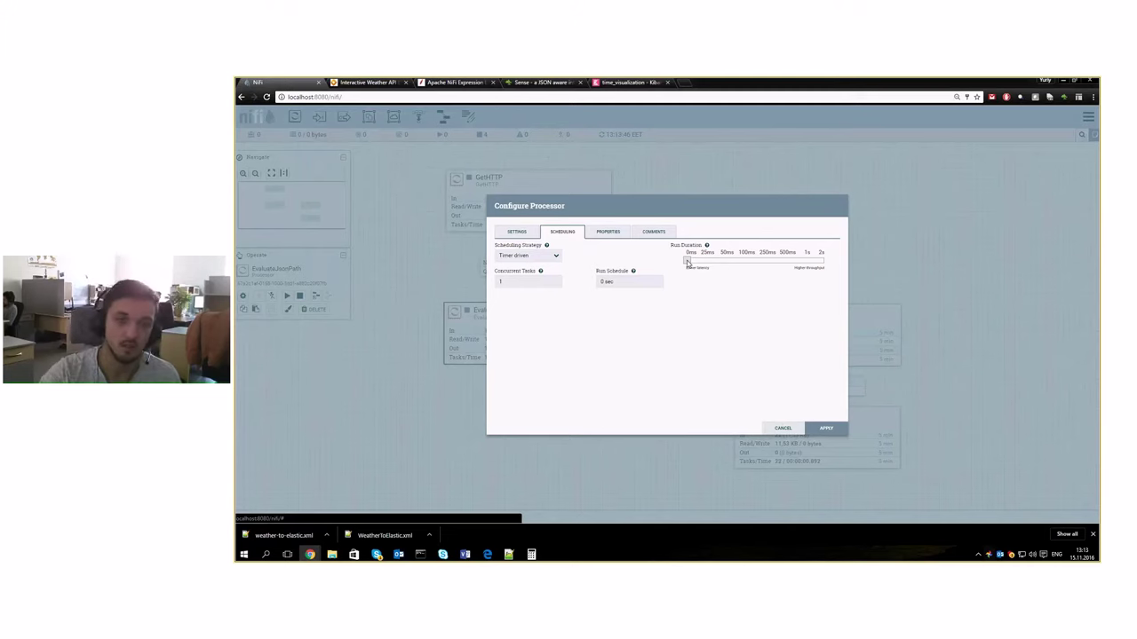
click(781, 429)
click(427, 192)
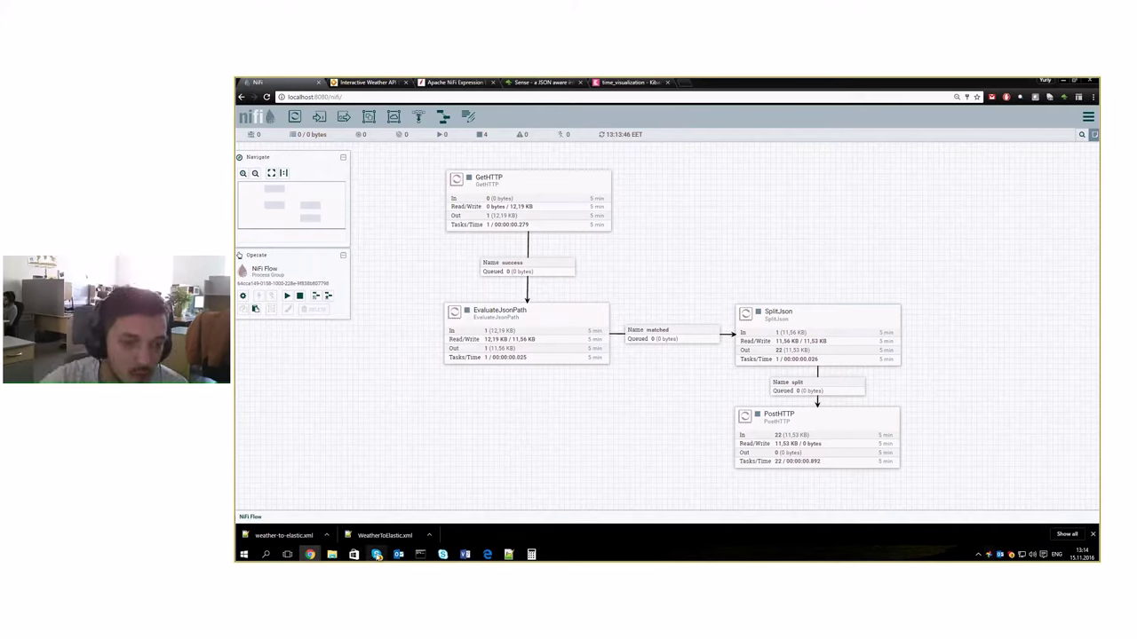
mouse_move(384, 558)
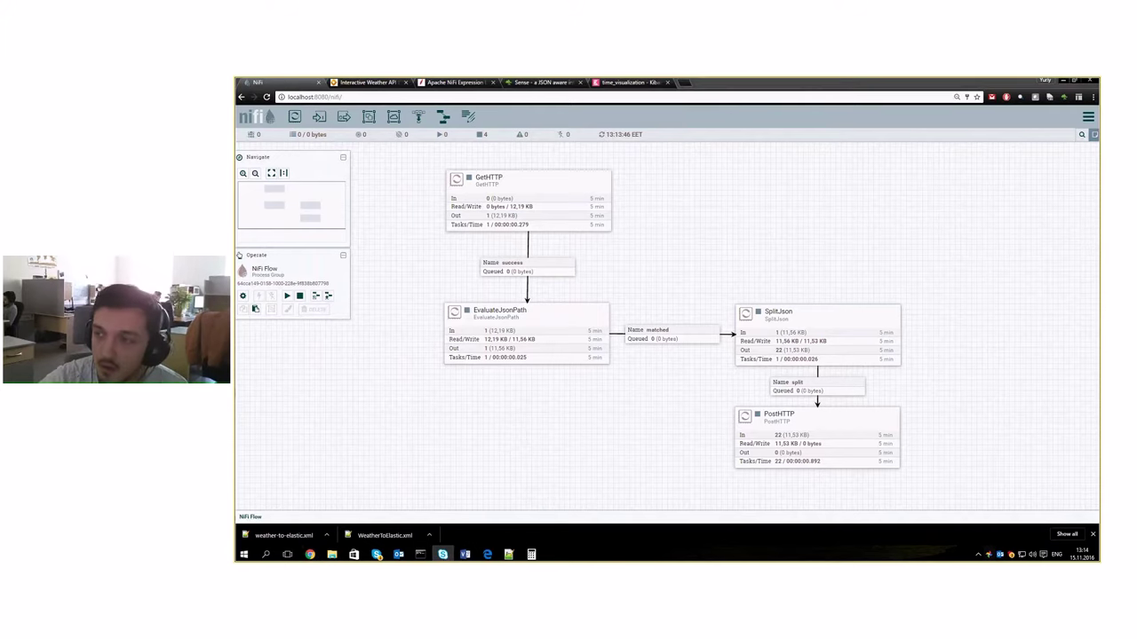